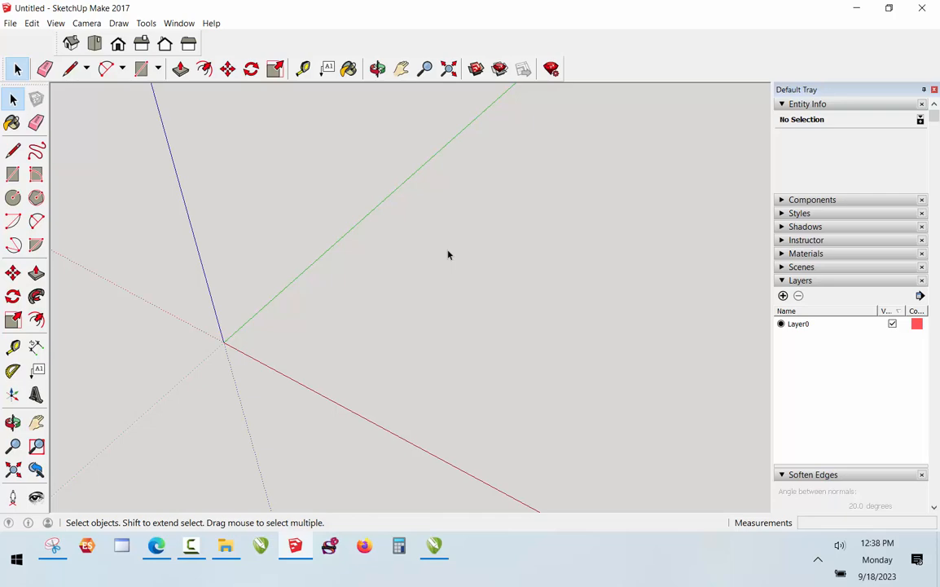
Draw a 48 by 96 inch rectangle on the ground plane, clear of the axes
key("r")
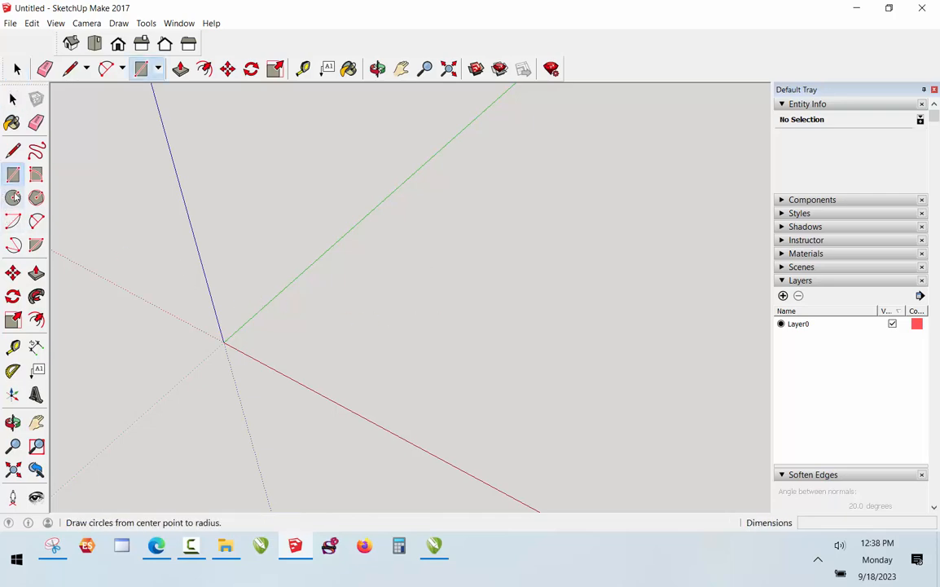
left_click(445, 298)
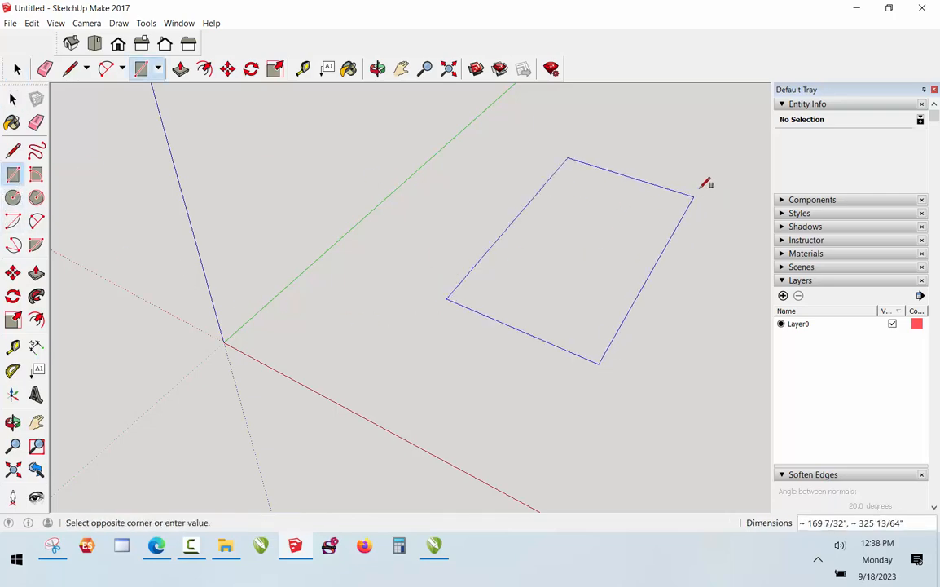
type("48")
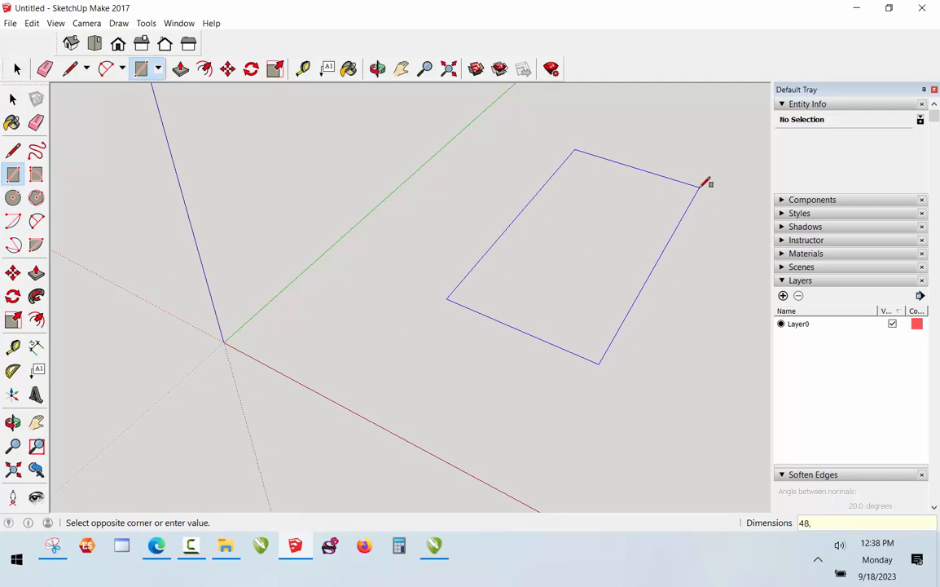
type(",96")
key("Return")
key("space")
Extrude the rectangle upward 0.25 inch with Push/Pull to form a thin sheet
key("p")
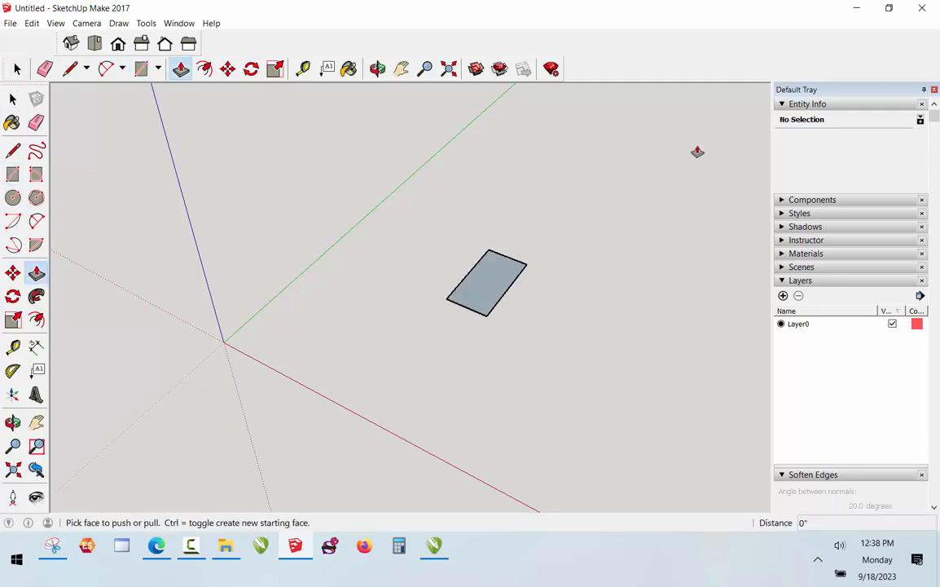
scroll(500, 287, "up", 4)
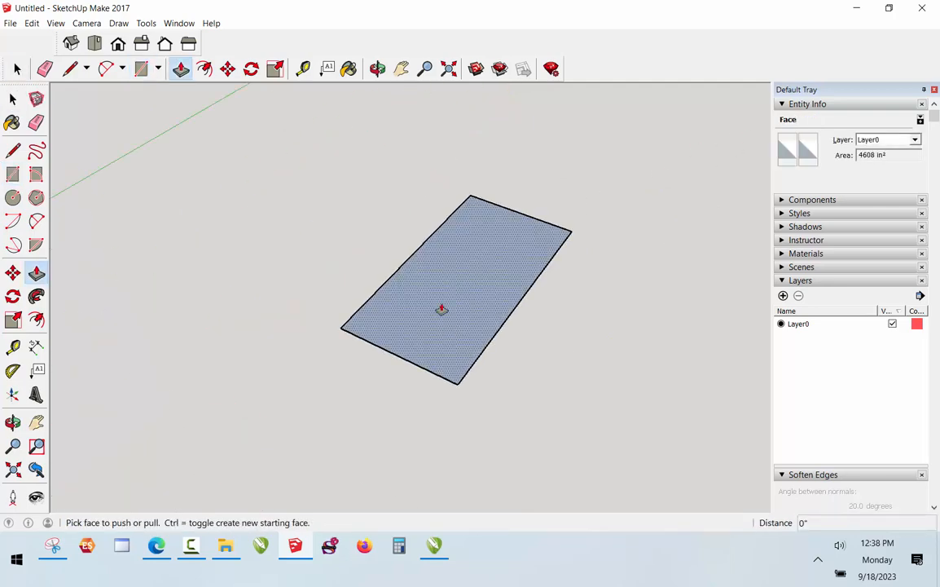
scroll(453, 310, "up", 2)
left_click(466, 309)
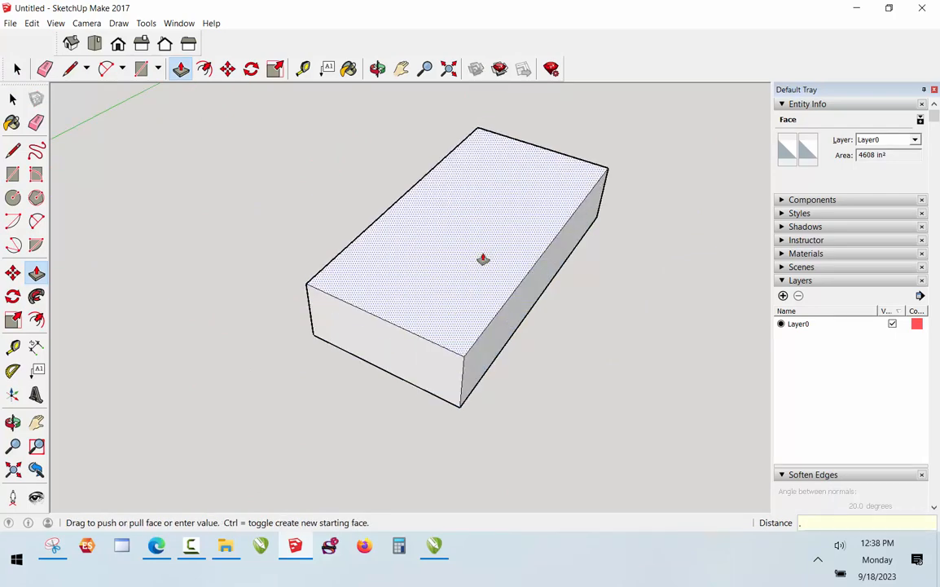
type(".25")
key("Return")
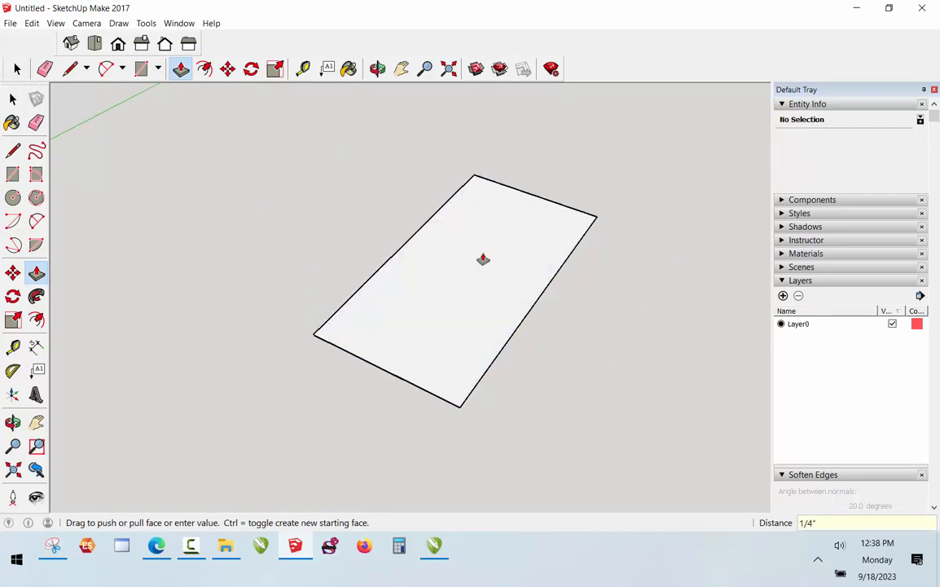
key("space")
Measure the sheet's thickness along the vertical edge at its near corner with the Tape Measure
scroll(444, 401, "up", 5)
scroll(445, 393, "up", 4)
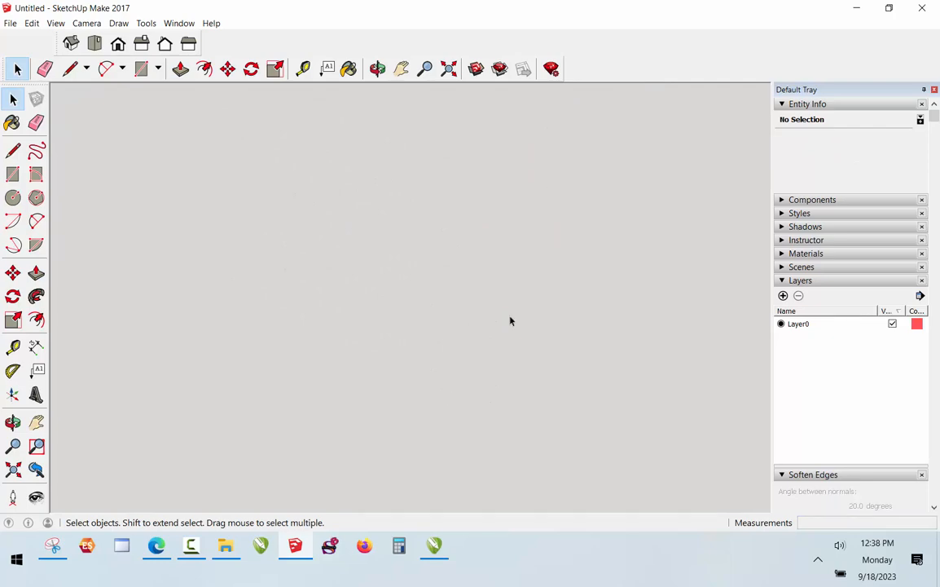
scroll(514, 279, "down", 3)
scroll(607, 204, "up", 2)
scroll(608, 220, "down", 3)
scroll(525, 335, "up", 4)
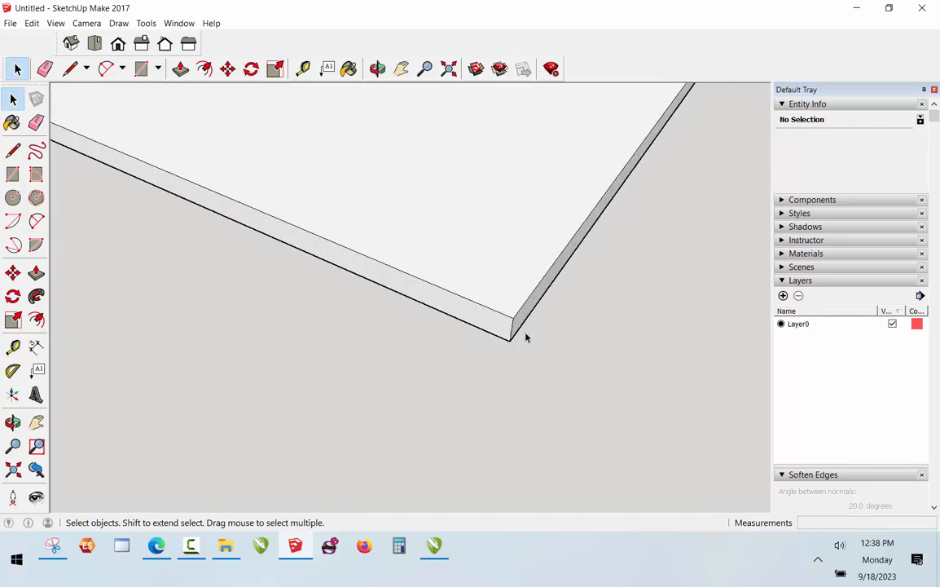
scroll(526, 334, "down", 3)
key("t")
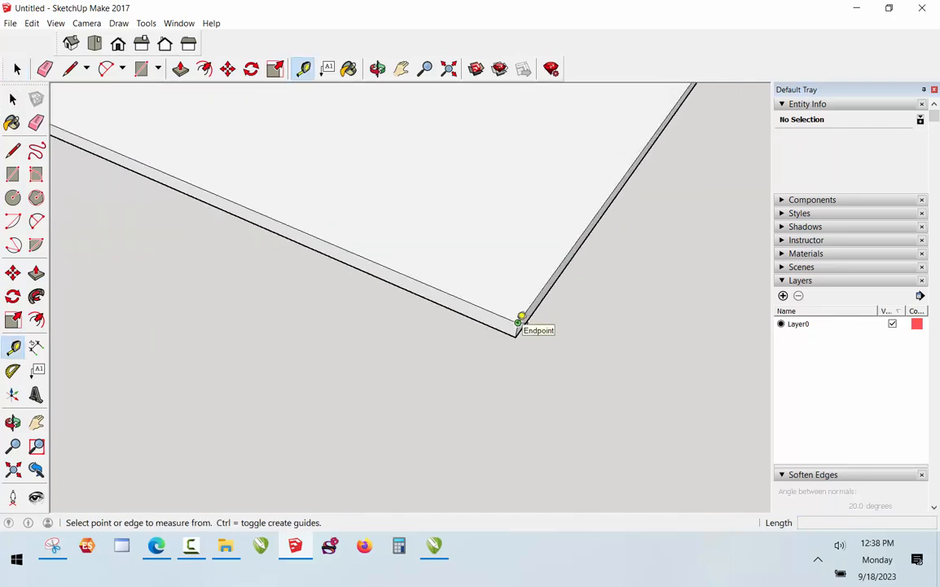
left_click(519, 321)
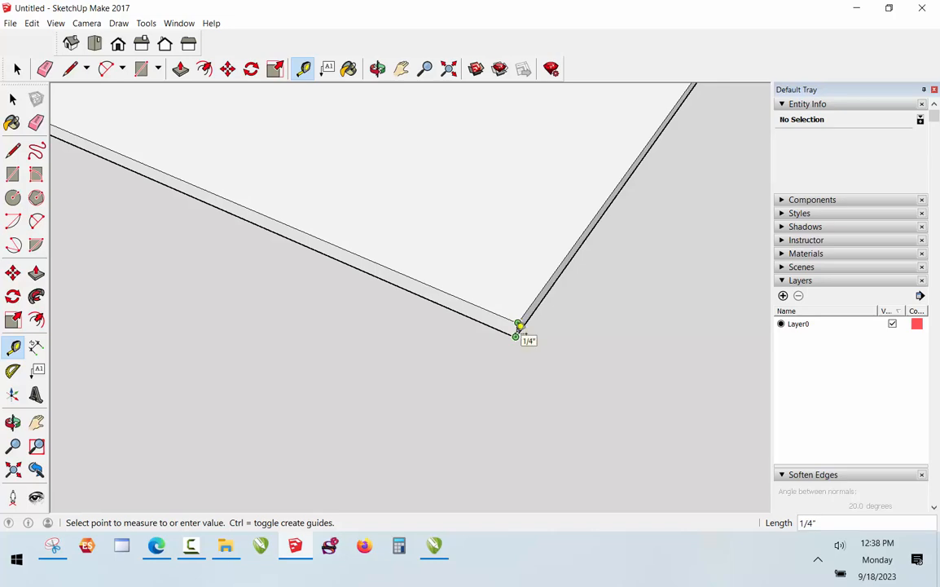
key("space")
Measure the sheet's width along its near short edge with the Tape Measure
scroll(543, 359, "down", 3)
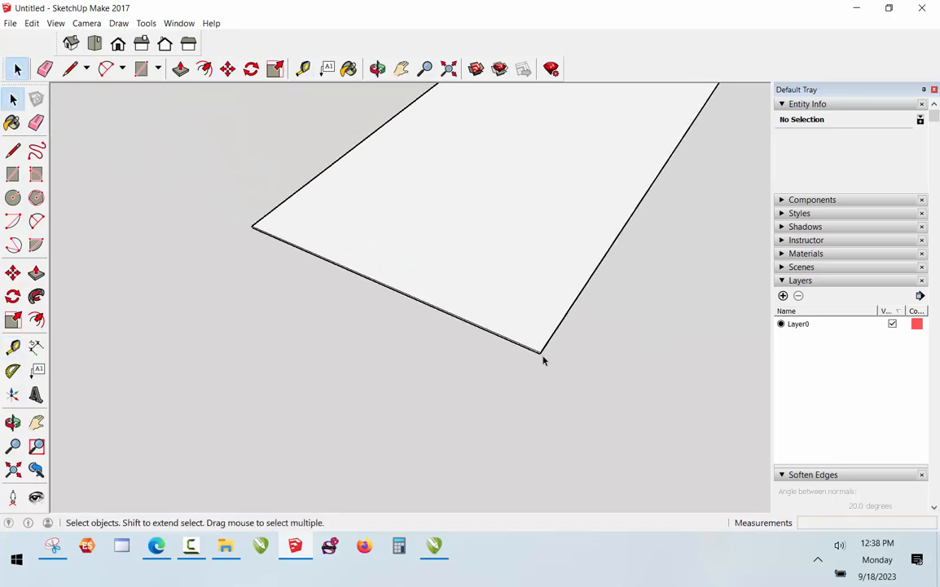
key("t")
left_click(252, 224)
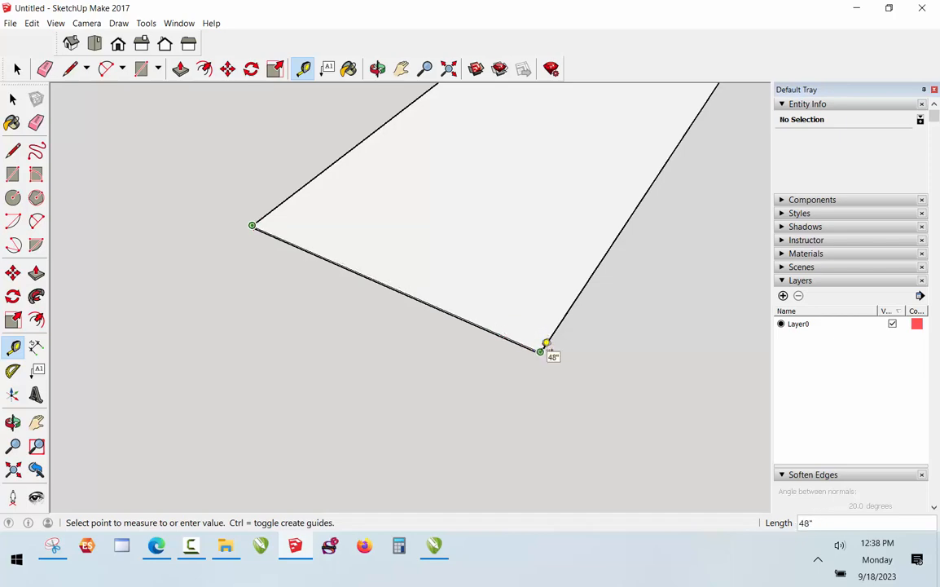
key("space")
scroll(350, 343, "down", 2)
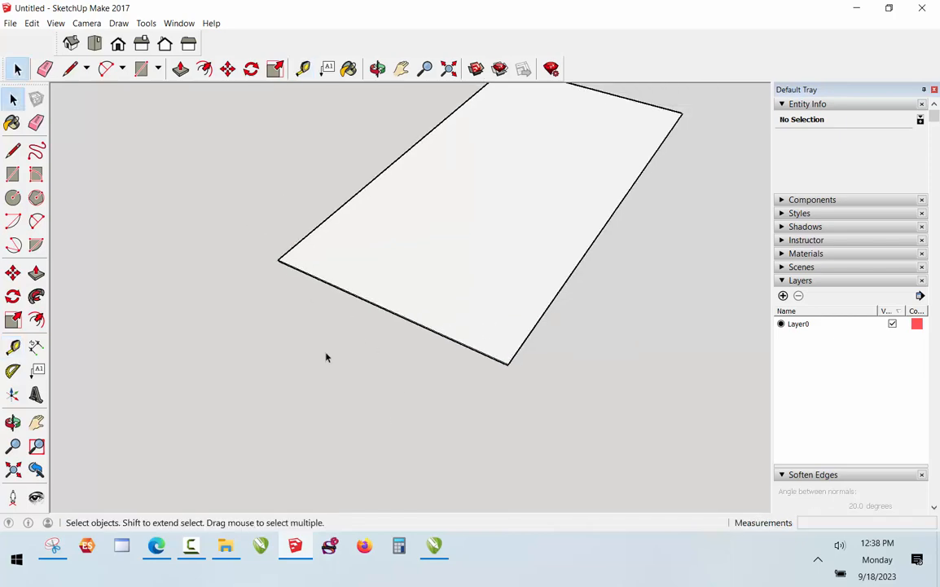
Measure the sheet's length along its far-side long edge with the Tape Measure
scroll(327, 354, "down", 1)
key("t")
left_click(283, 269)
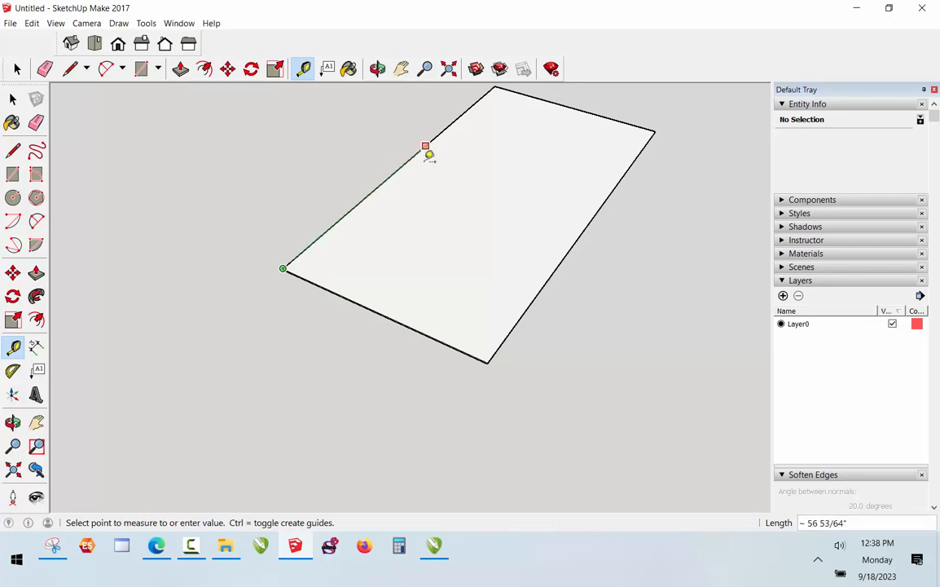
scroll(440, 137, "down", 1)
scroll(455, 122, "up", 1)
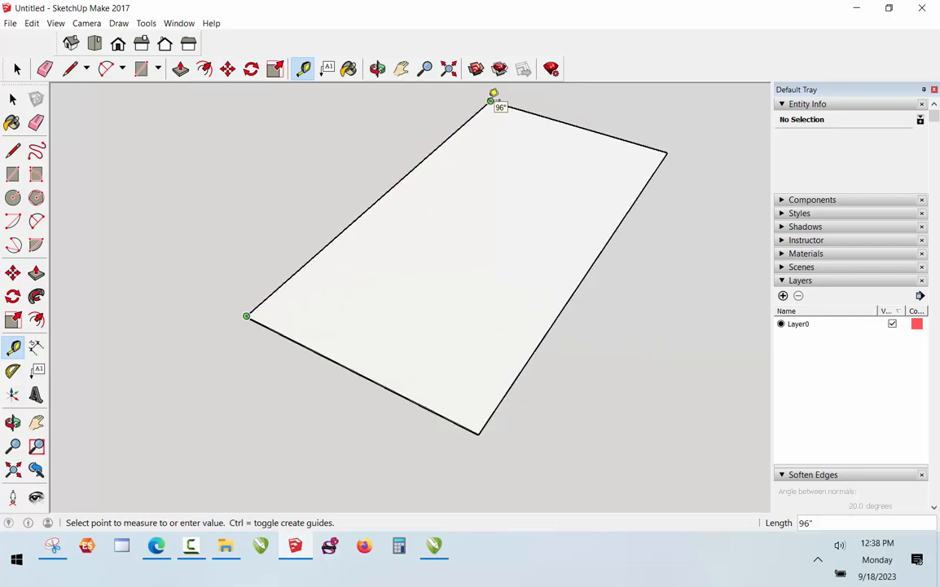
key("space")
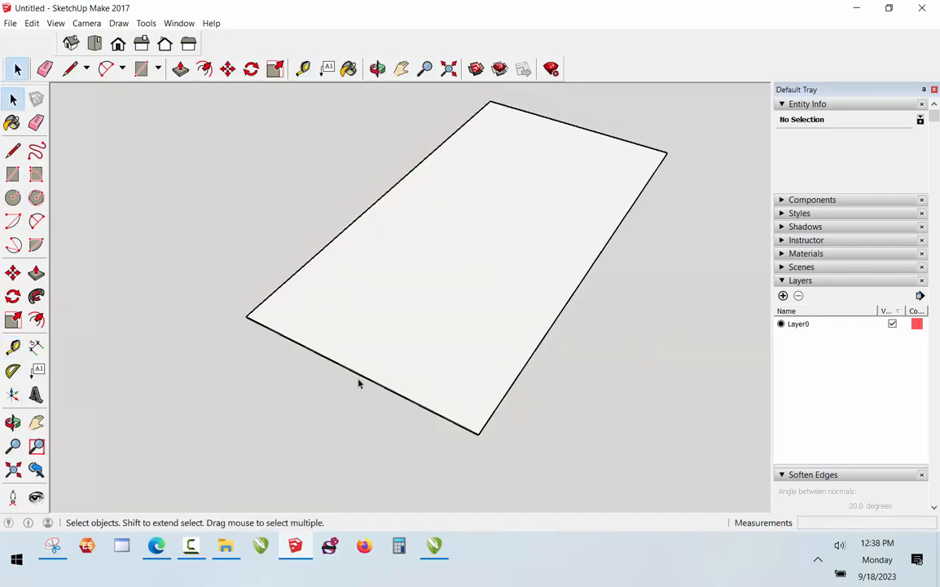
Make a component from the sheet's top face and its bounding edges
double_click(492, 316)
right_click(493, 317)
left_click(568, 404)
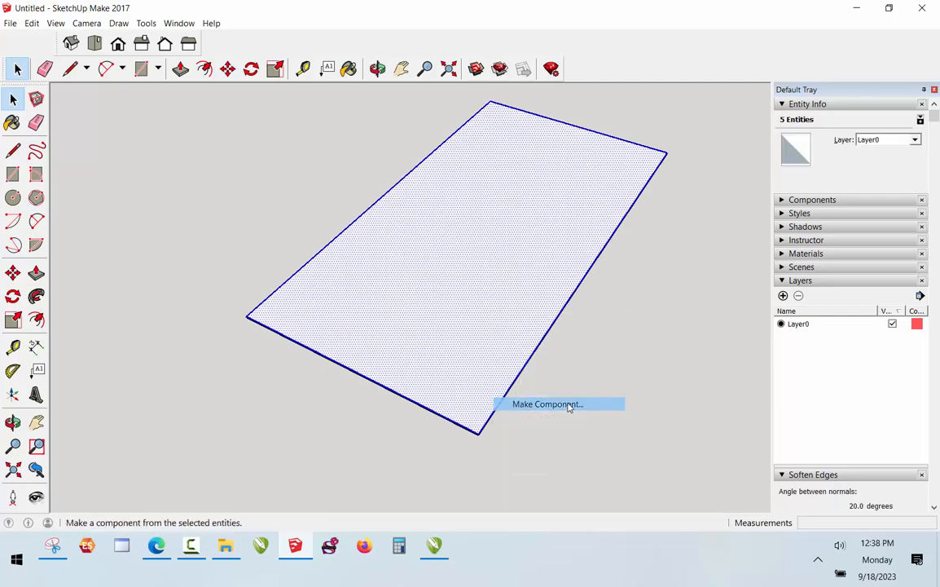
left_click(512, 401)
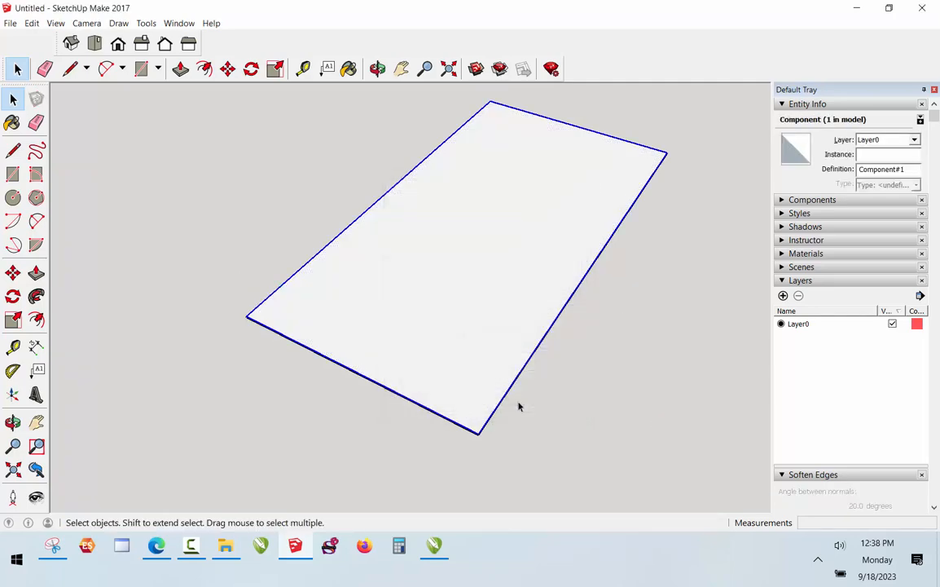
Draw a 1.5 inch wide rectangle along the full long edge of the sheet, starting at its near corner
key("r")
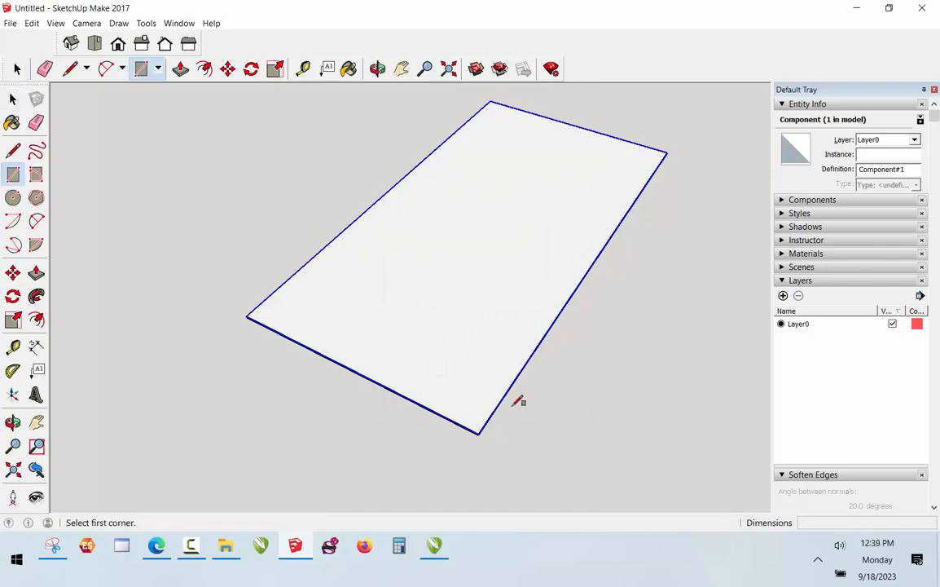
left_click(479, 433)
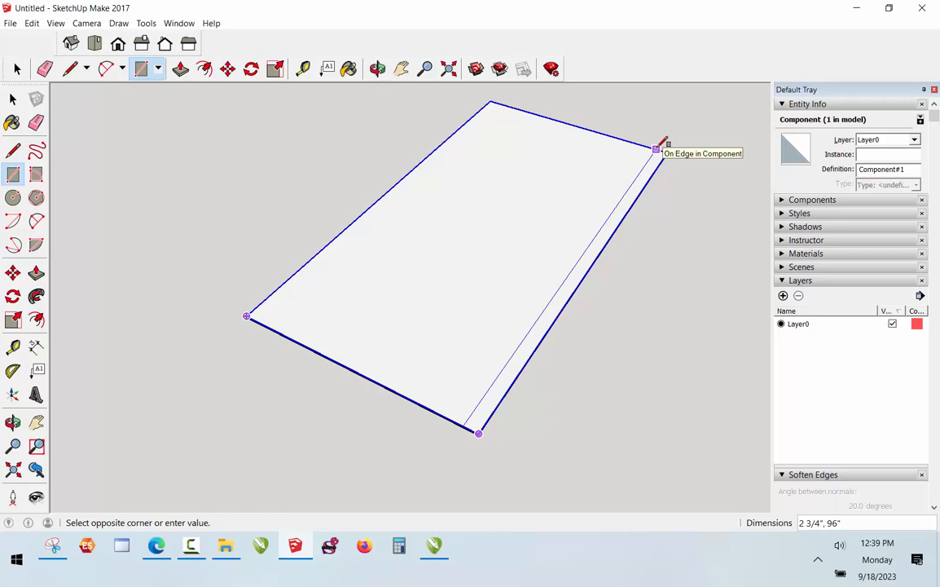
type("1.5")
key("Return")
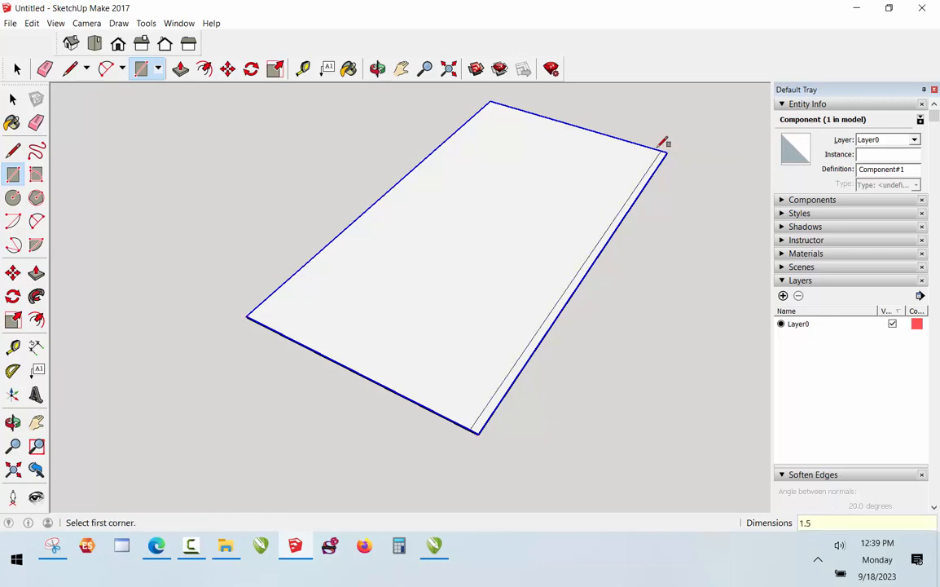
Extrude the narrow edge strip upward 2.5 inches with Push/Pull
key("p")
scroll(644, 185, "up", 4)
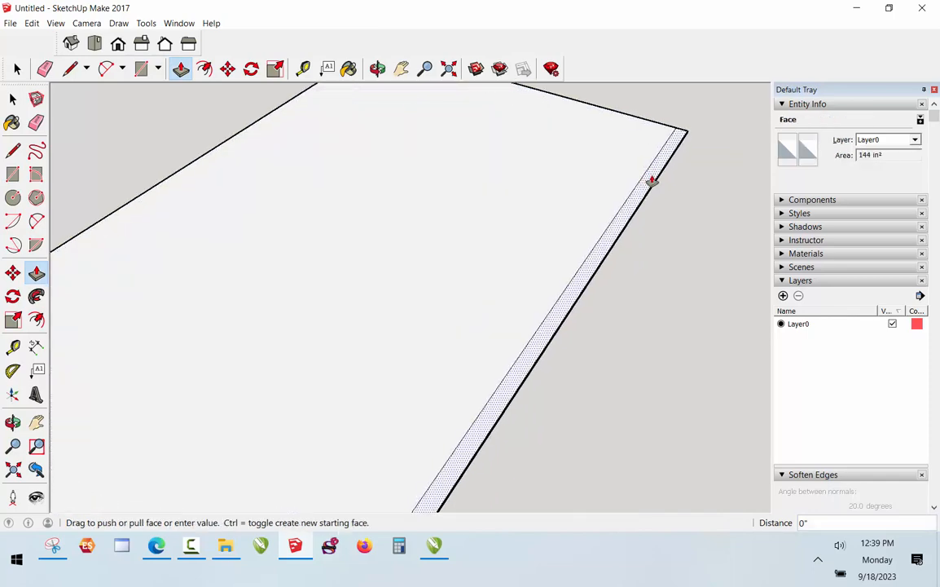
left_click_drag(652, 180, 654, 165)
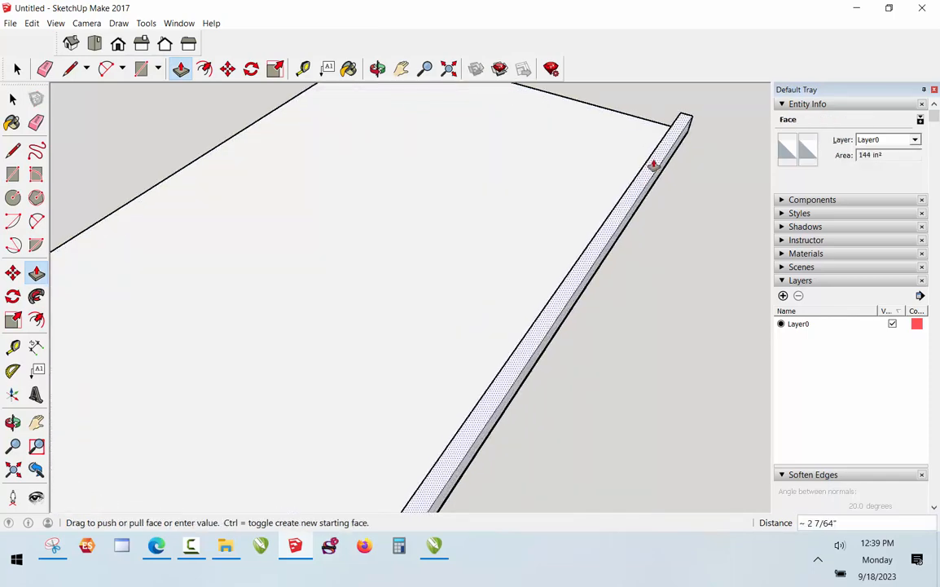
type("2.5")
key("Return")
key("space")
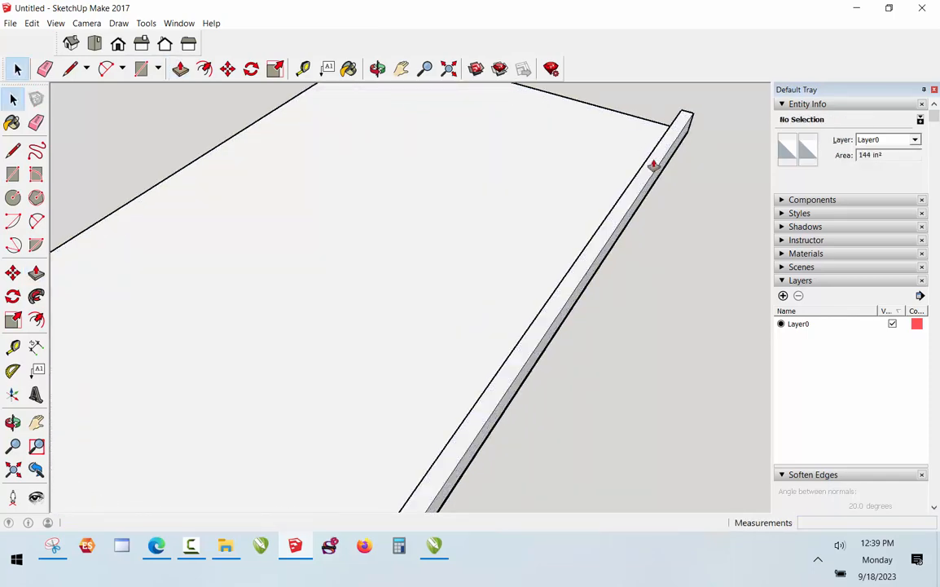
Check which geometry is connected to the raised strip and undo the strip's extrusion and rectangle
triple_click(655, 164)
left_click(686, 222)
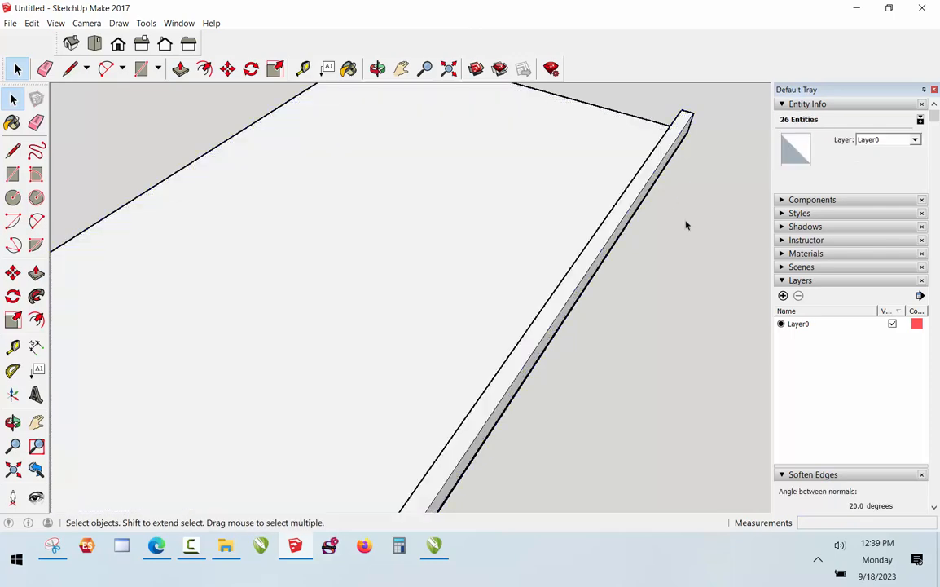
key("ctrl+z")
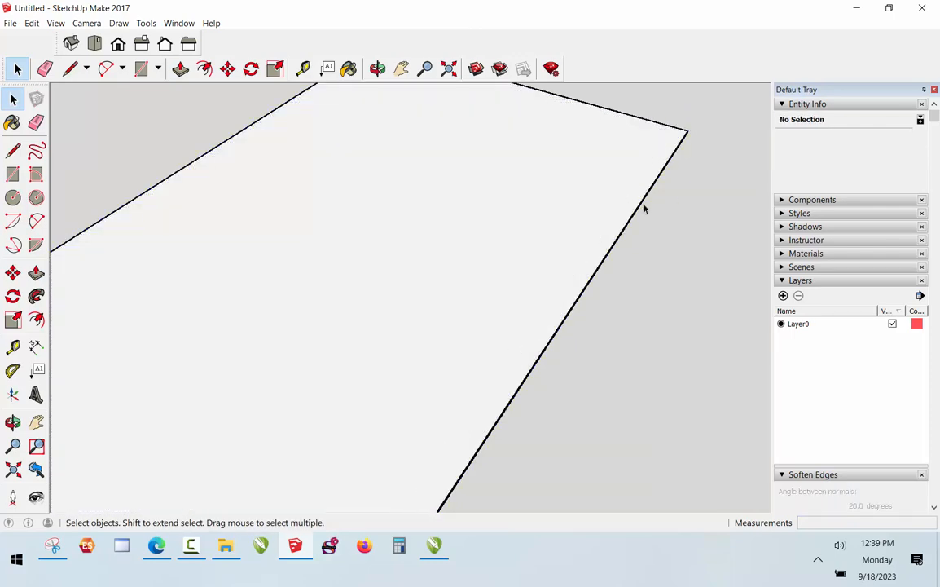
scroll(643, 209, "down", 5)
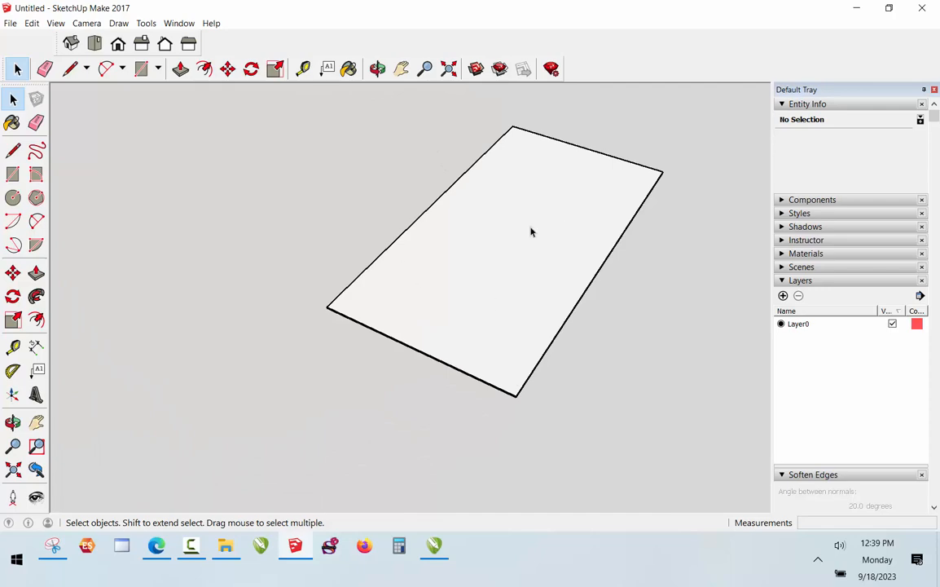
scroll(516, 252, "up", 1)
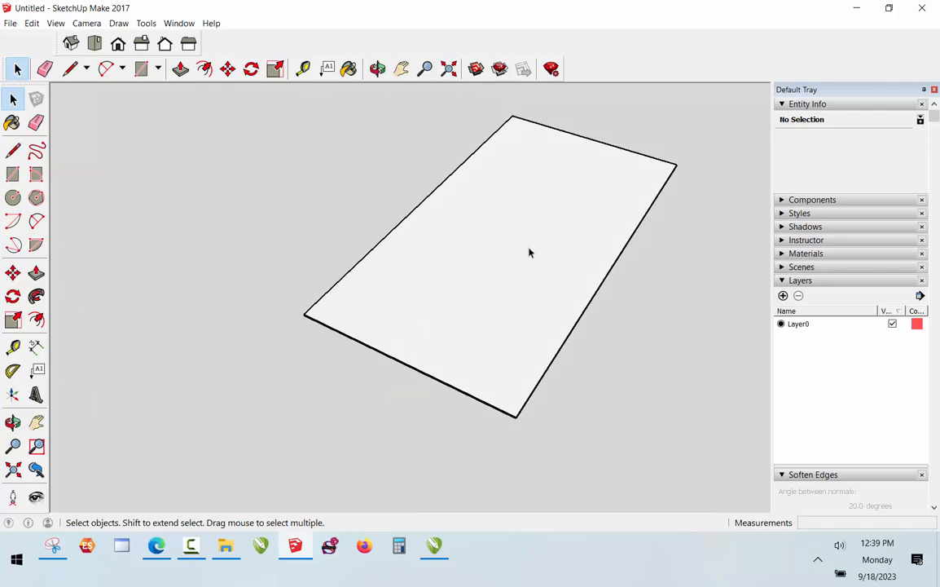
Inspect the contents of the sheet's component and explode it back into loose geometry
double_click(529, 253)
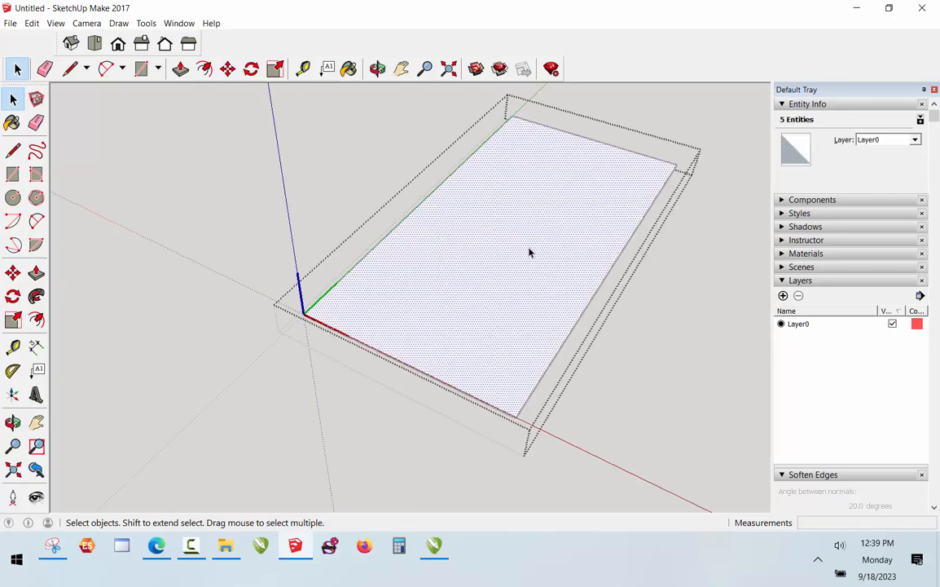
left_click(617, 375)
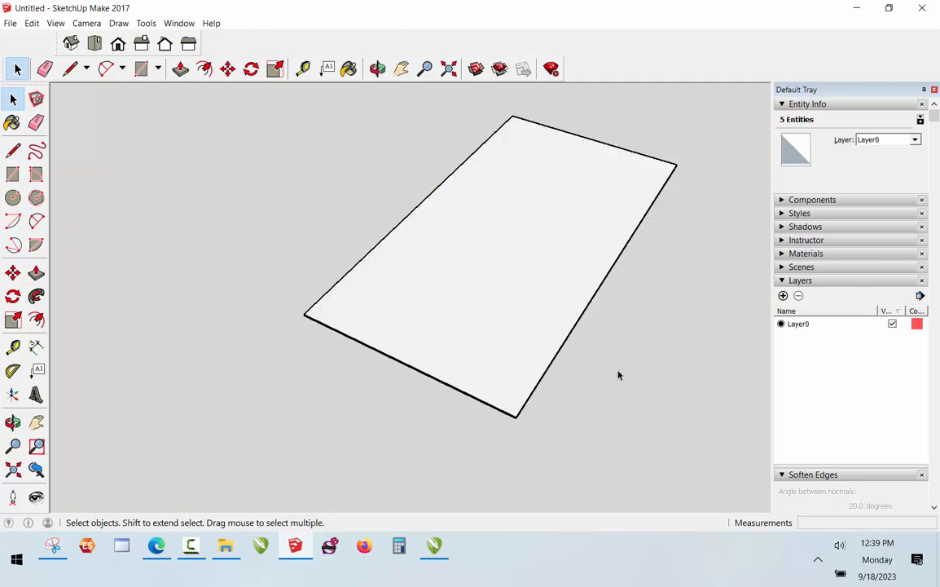
right_click(569, 252)
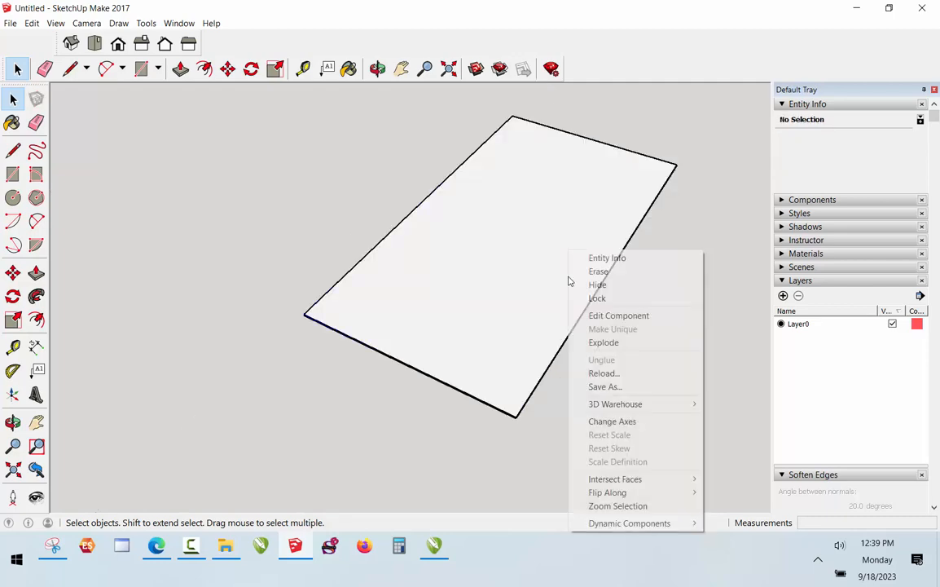
left_click(604, 342)
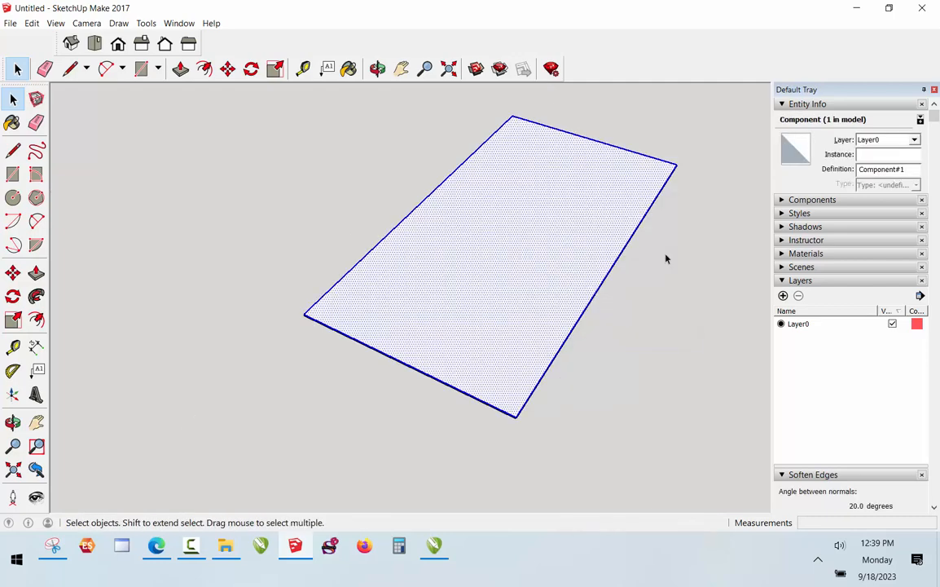
Select all connected geometry of the sheet and make it into a single component
triple_click(569, 229)
right_click(569, 229)
left_click(626, 320)
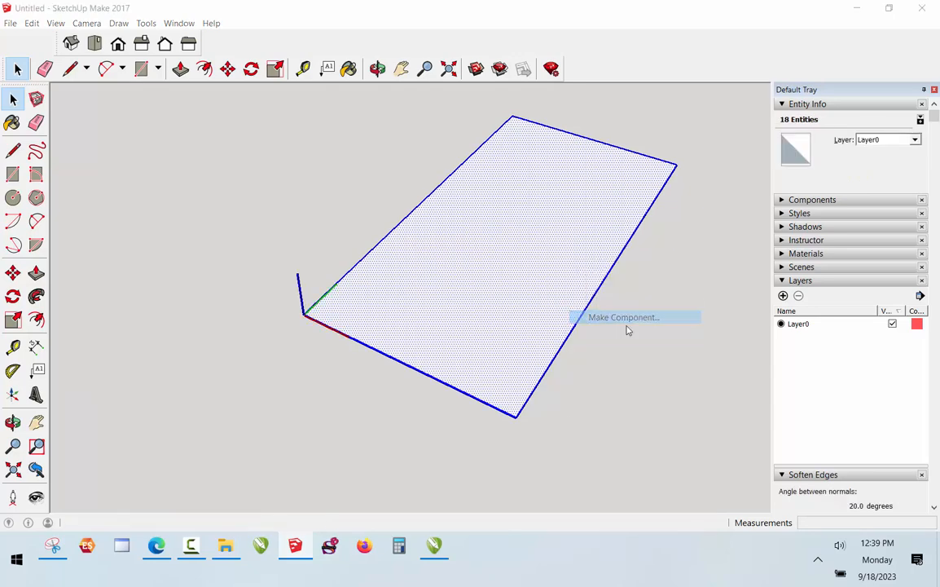
left_click(499, 402)
Draw a 96 by 1.5 inch rectangle along one long edge of the sheet, starting at its near corner
key("r")
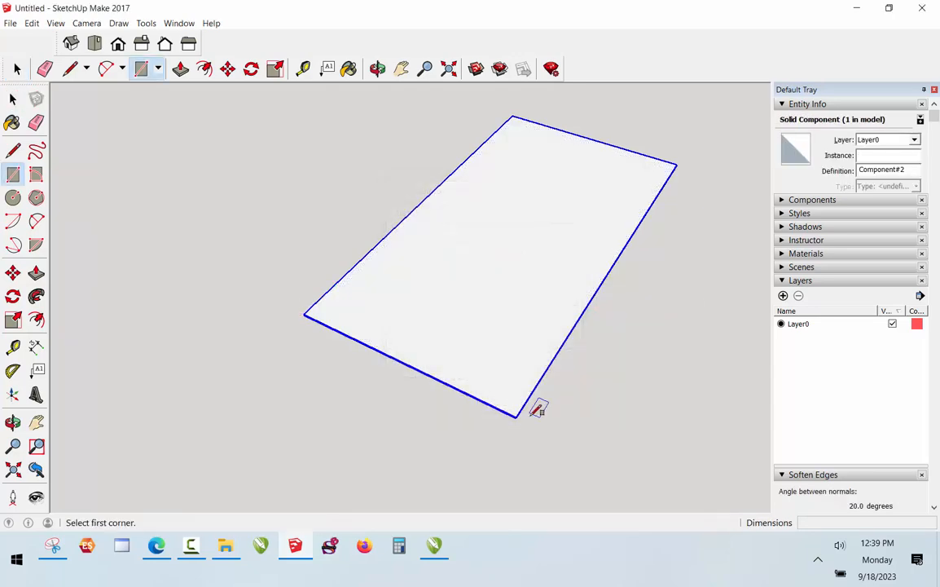
left_click(517, 415)
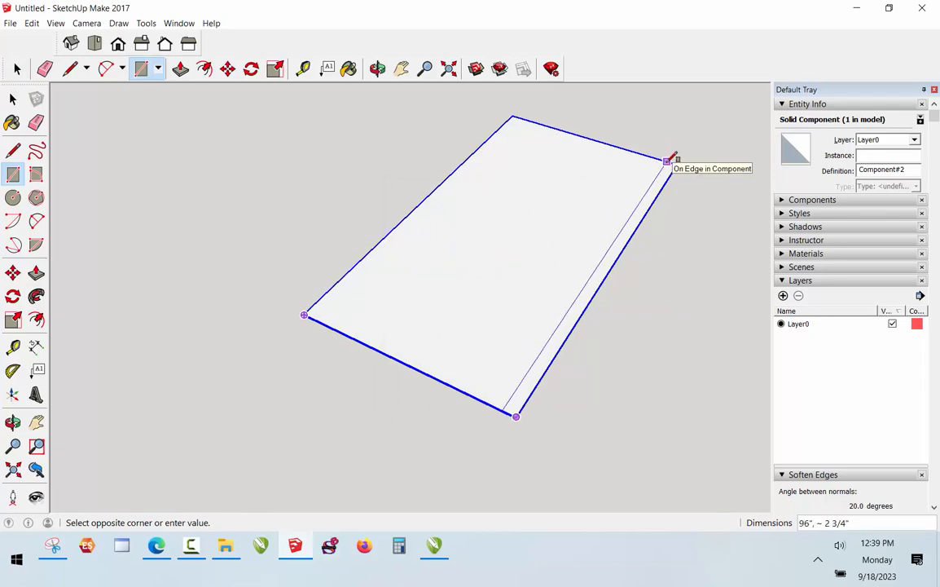
type(",1.5")
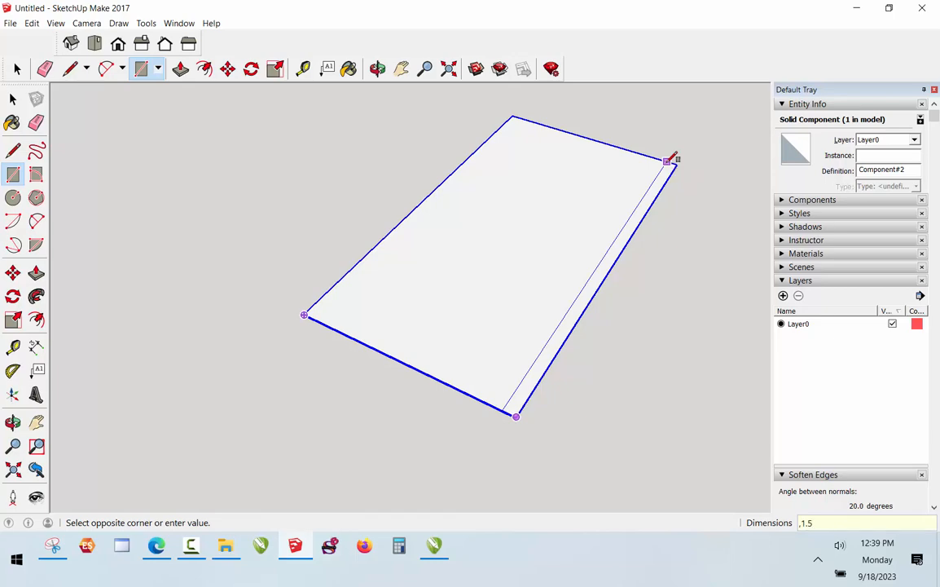
key("Return")
Extrude the 1.5 inch wide edge strip upward 2.5 inches with Push/Pull
scroll(671, 161, "up", 3)
key("p")
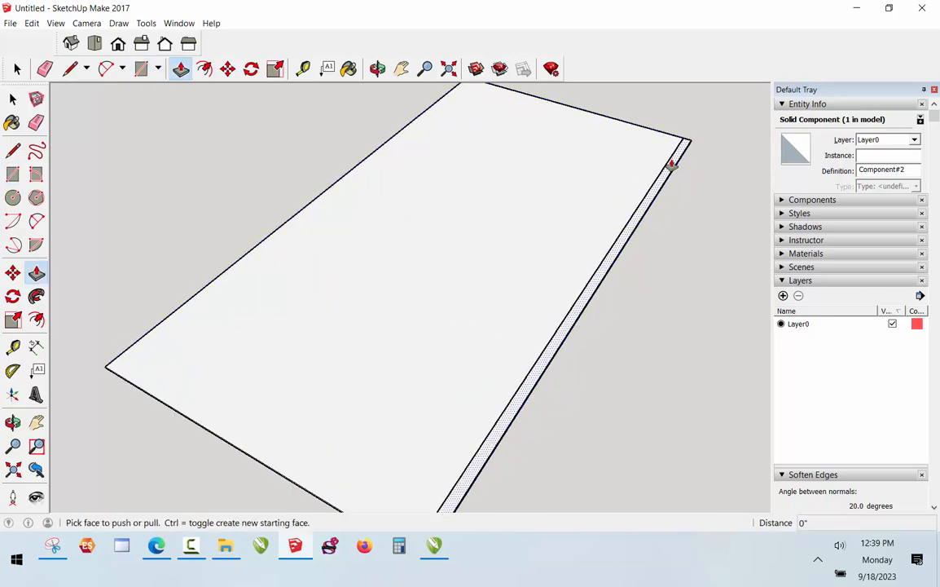
left_click(676, 157)
type("2.5")
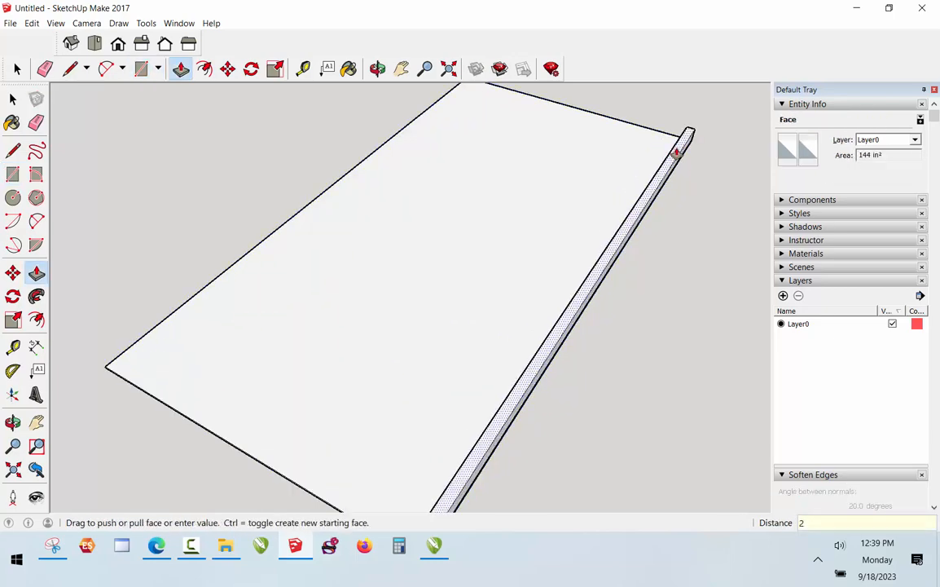
key("Return")
Select all connected geometry of the raised edge strip and make it a component with the default definition name
key("space")
left_click(700, 177)
scroll(688, 173, "up", 3)
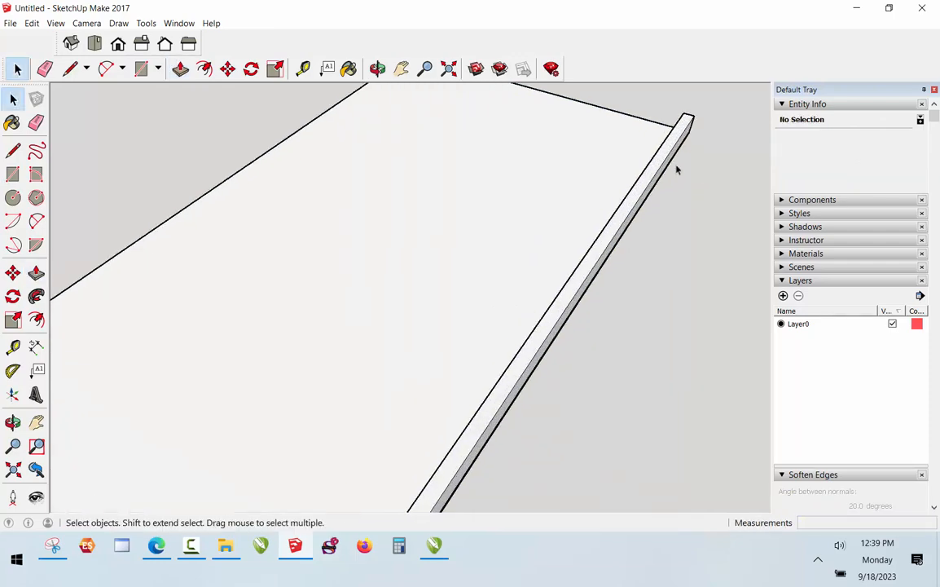
triple_click(663, 149)
right_click(663, 149)
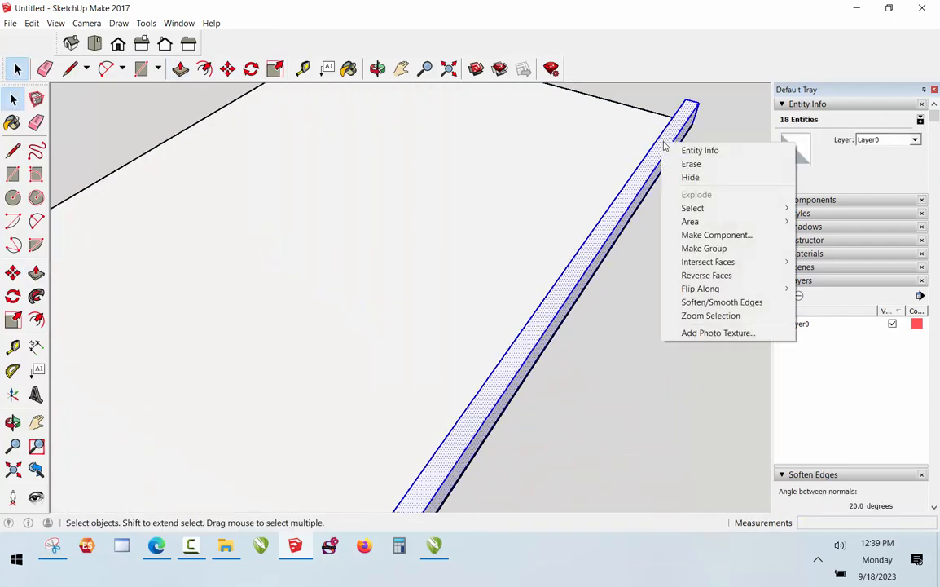
left_click(715, 237)
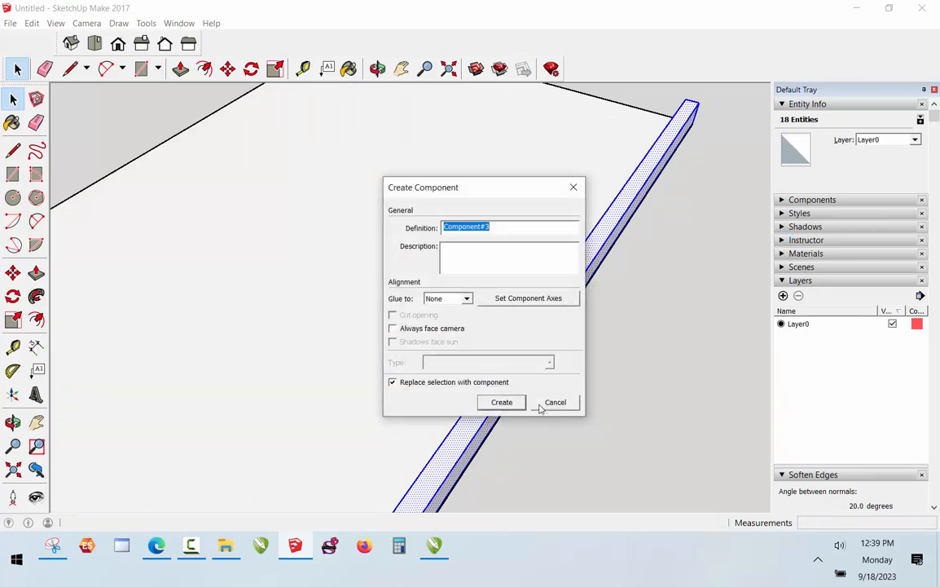
left_click(515, 403)
scroll(657, 136, "down", 5)
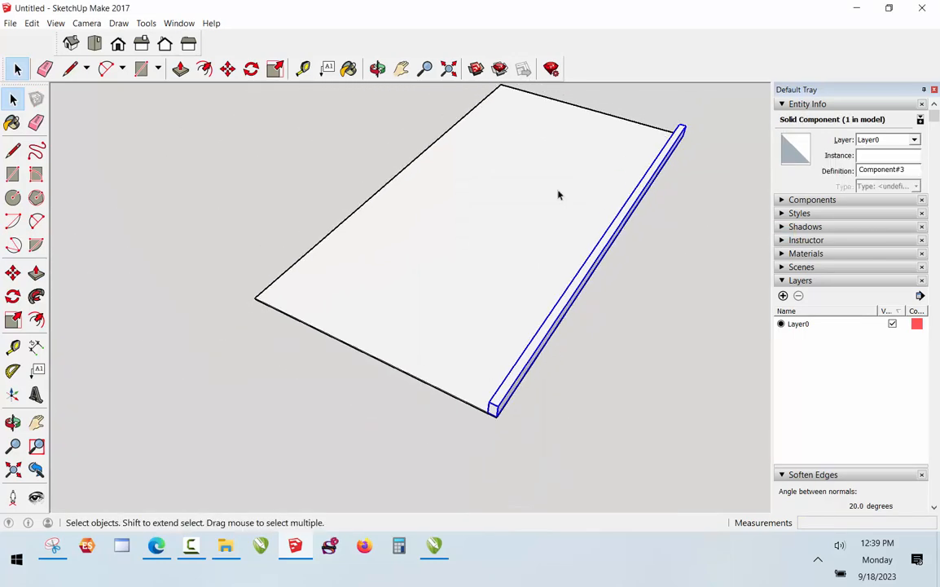
Copy the long edge strip 46 1/2 inches across to the sheet's opposite long edge
scroll(478, 372, "up", 2)
key("m")
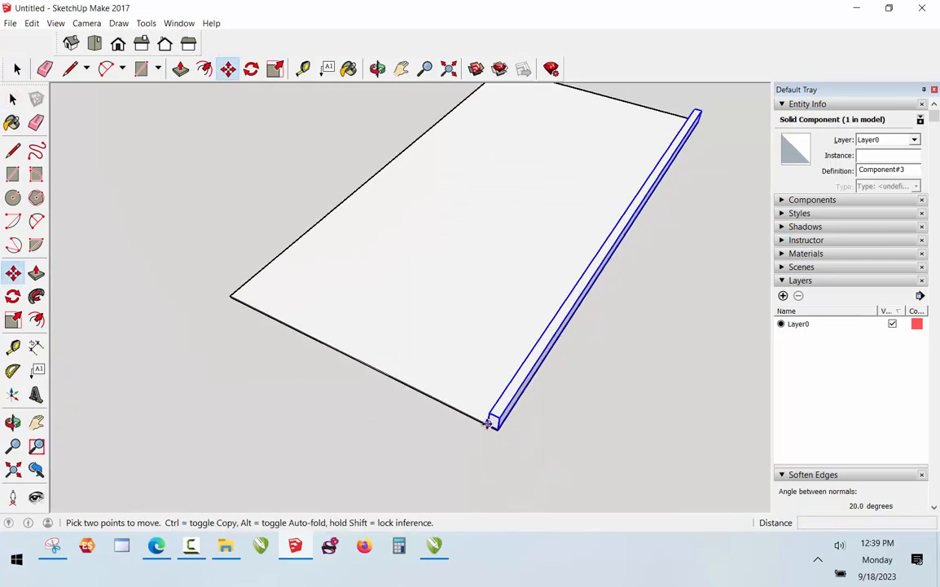
left_click(492, 419)
key("ctrl")
scroll(253, 305, "up", 3)
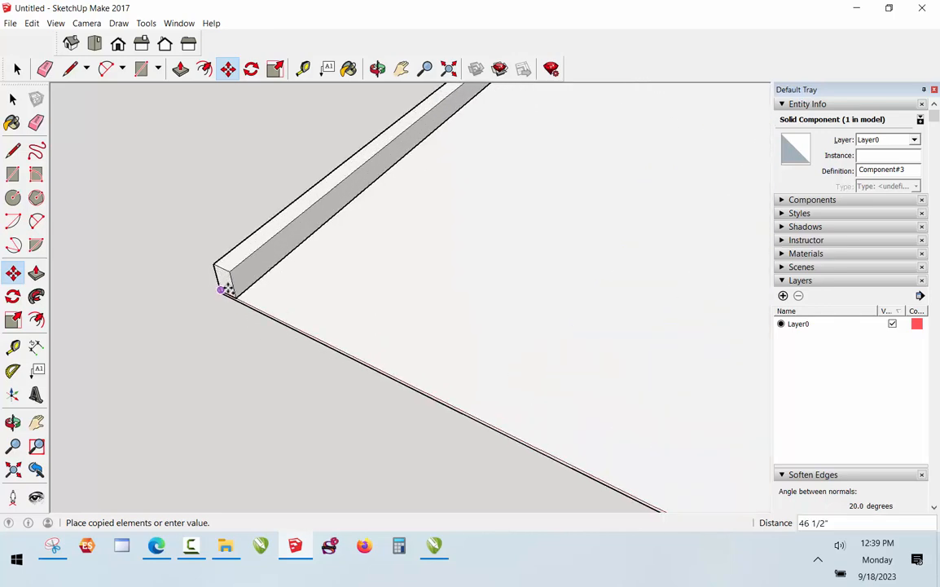
left_click(223, 289)
left_click(223, 289)
scroll(183, 239, "down", 2)
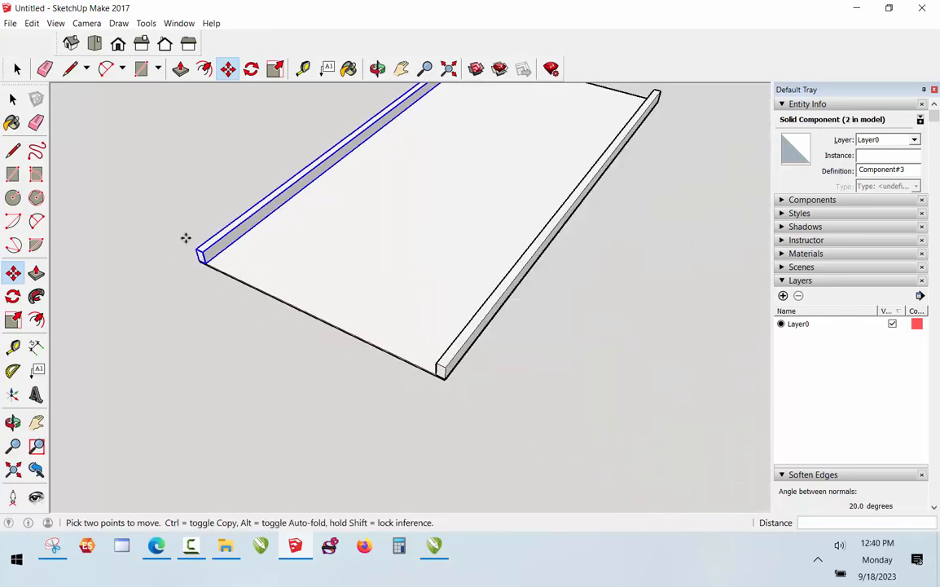
Draw a 45 by 1.5 inch rectangle between the tops of the two long strips at the sheet's near end
key("r")
left_click(201, 252)
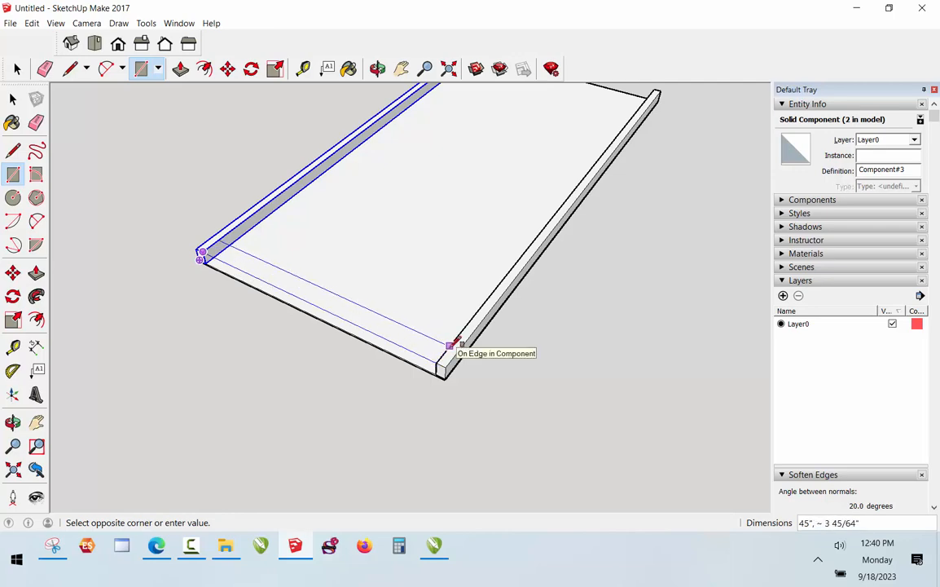
type(",1.5")
key("Return")
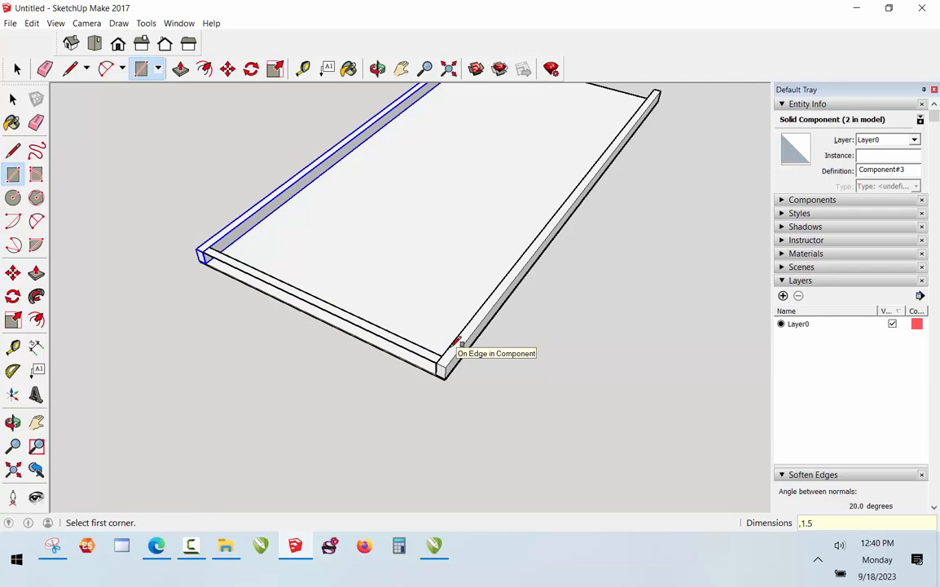
Extrude the near-end rectangle down to the sheet with Push/Pull to form the end strip
key("p")
left_click_drag(405, 352, 405, 380)
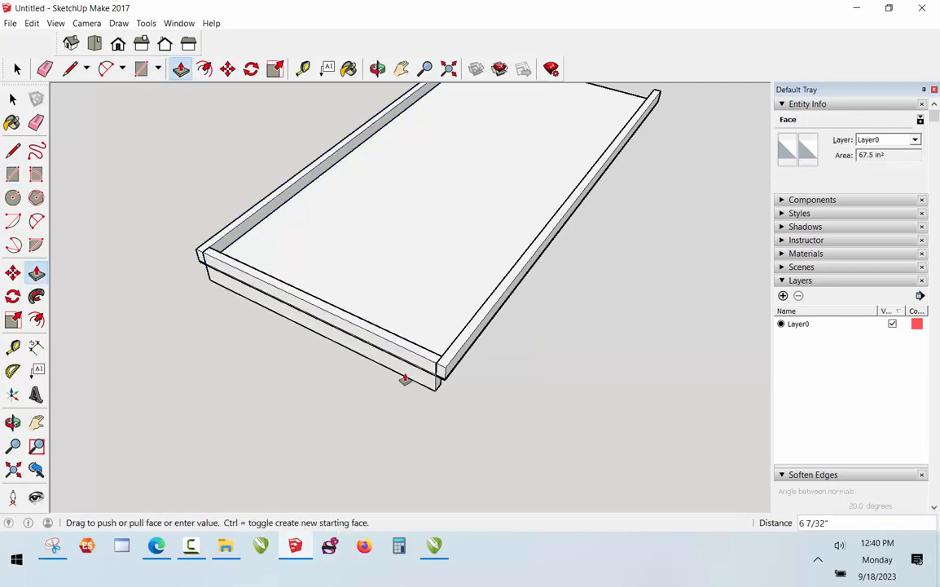
key("Escape")
key("space")
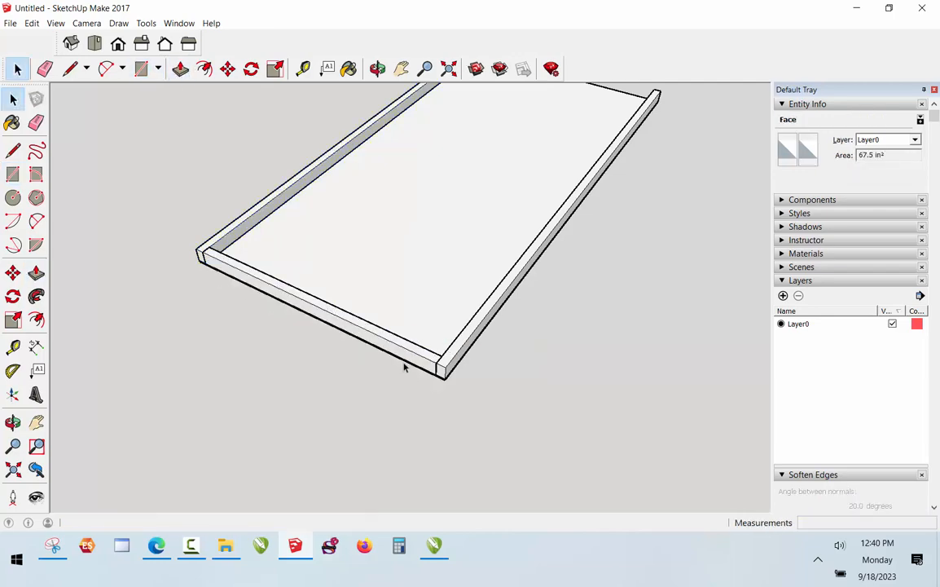
Select all connected geometry of the near-end strip and make it a component with the default definition name
triple_click(412, 351)
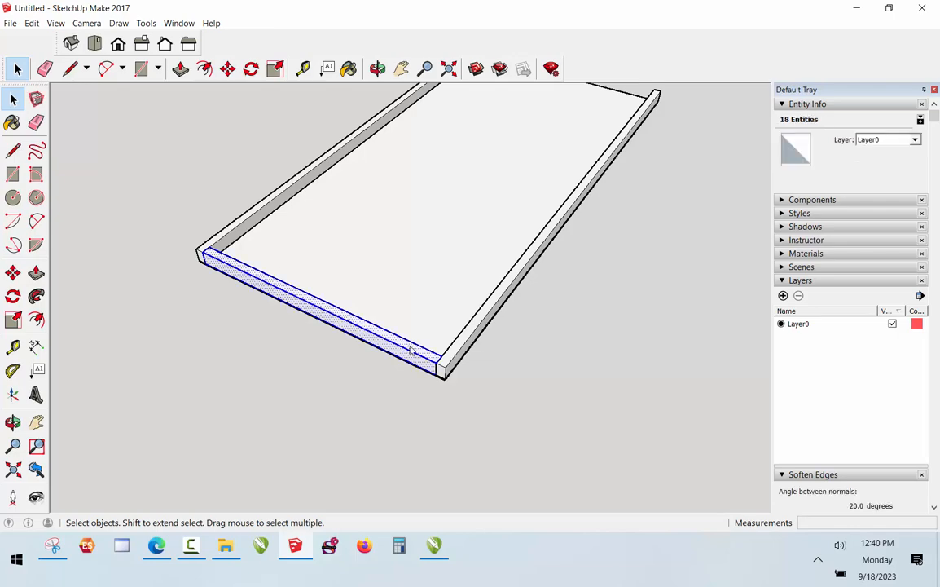
right_click(424, 344)
left_click(482, 237)
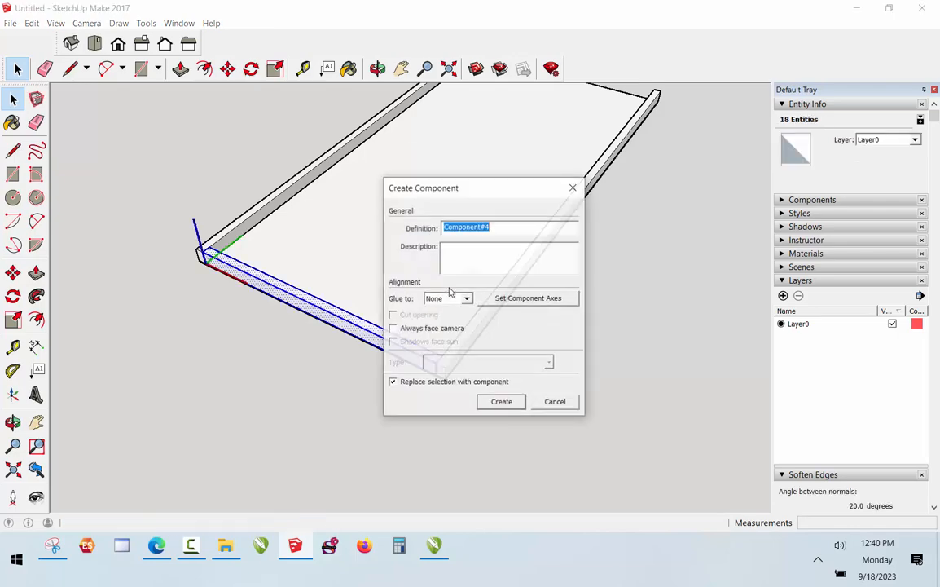
left_click(509, 404)
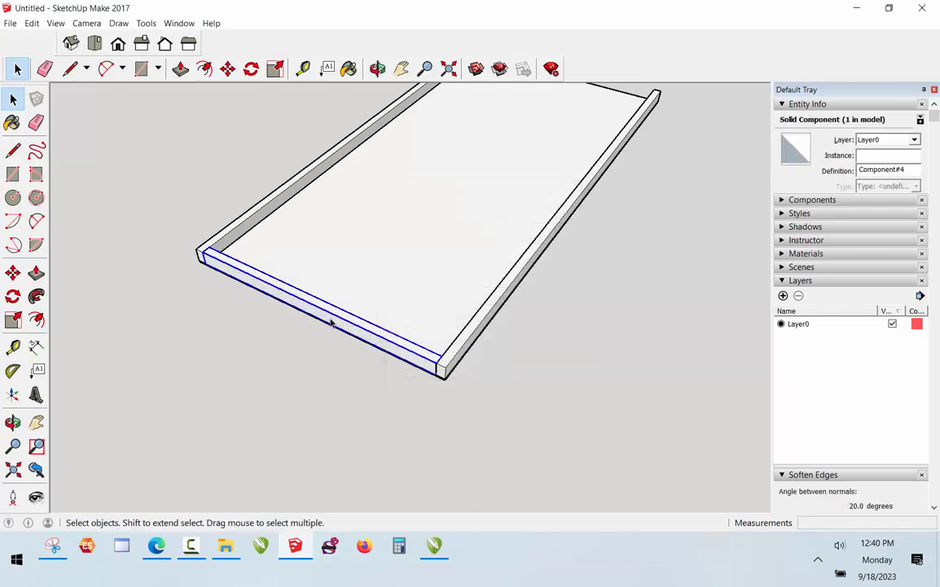
Measure the length of the near-end strip with the Tape Measure
key("t")
left_click(203, 253)
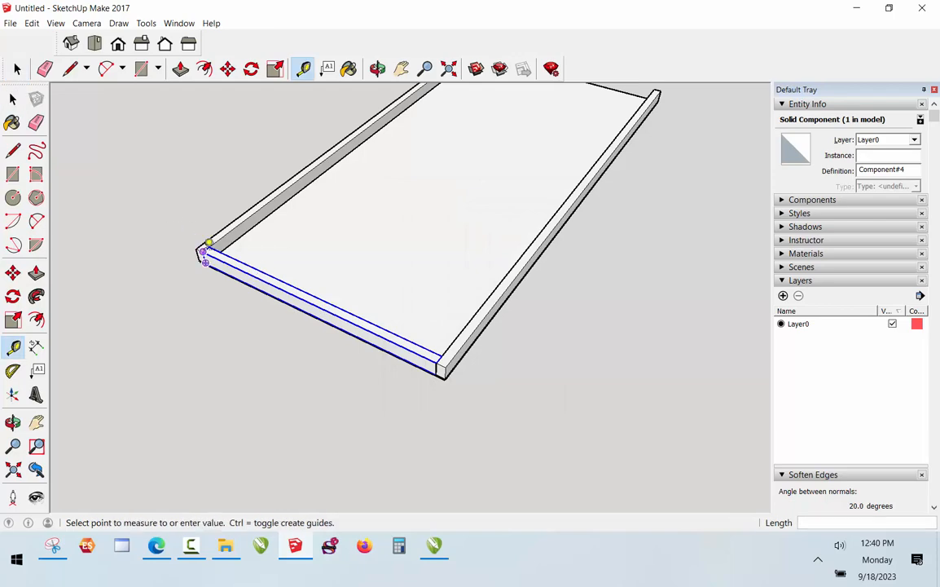
left_click(441, 356)
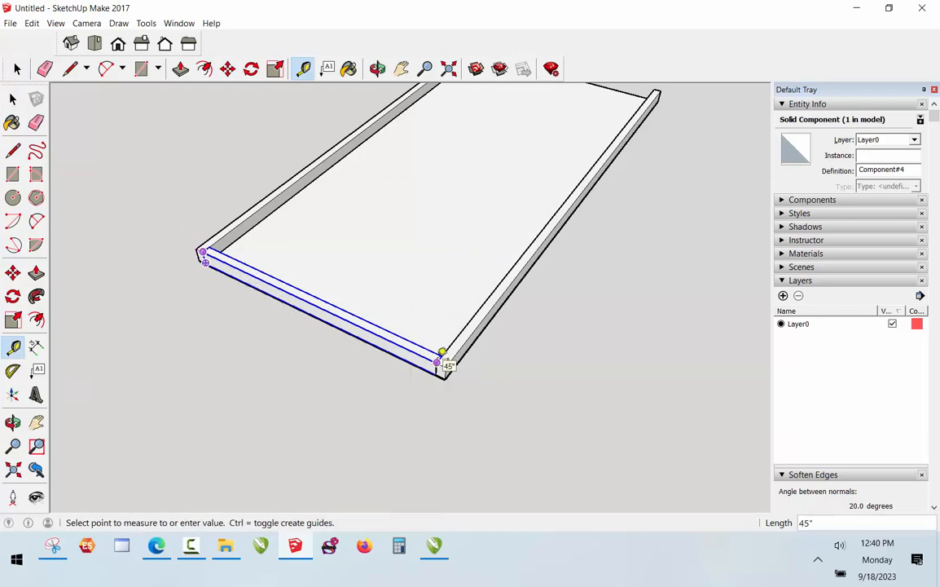
key("space")
Copy the near-end strip along the long strips, placing it about 82 inches away near the far end
middle_click_drag(378, 378, 374, 182)
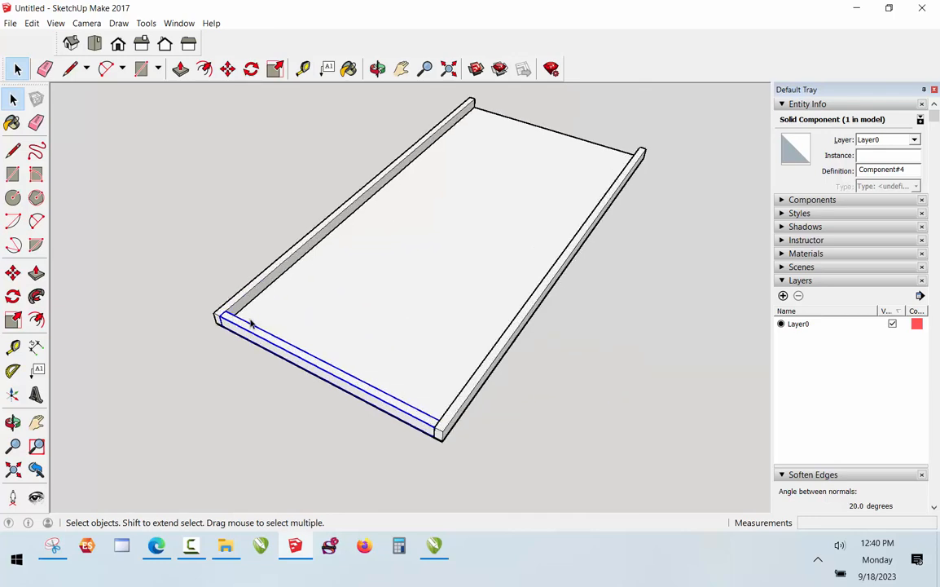
key("m")
left_click(221, 315)
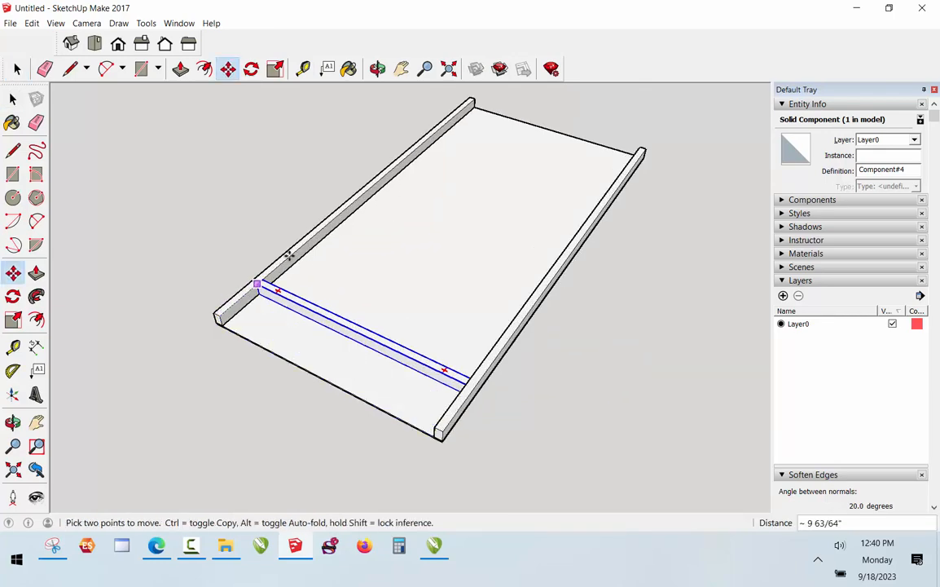
key("ctrl")
scroll(393, 218, "down", 2)
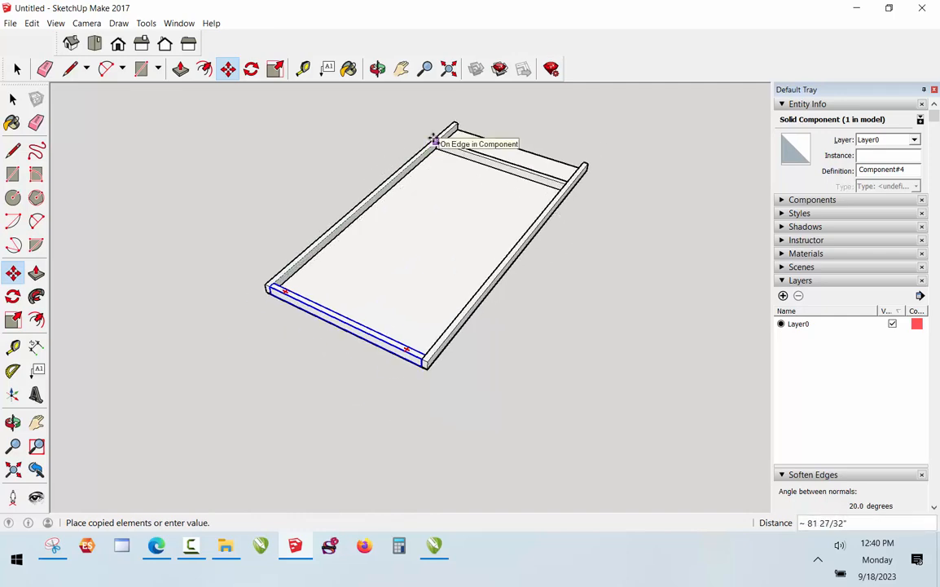
left_click(435, 140)
Move the copied end strip flush with the far ends of the long strips and clear the selection
scroll(449, 128, "up", 5)
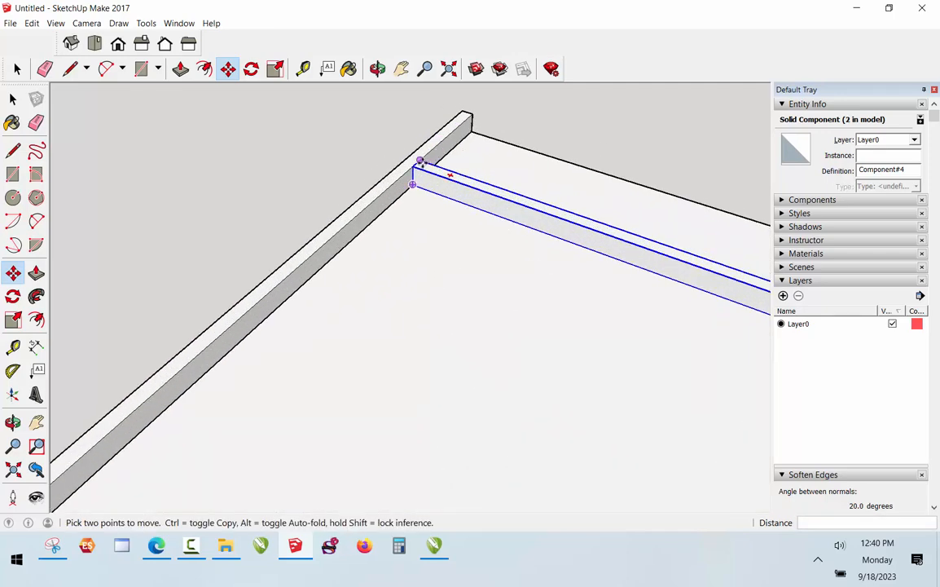
left_click(420, 162)
left_click(453, 124)
scroll(399, 158, "down", 3)
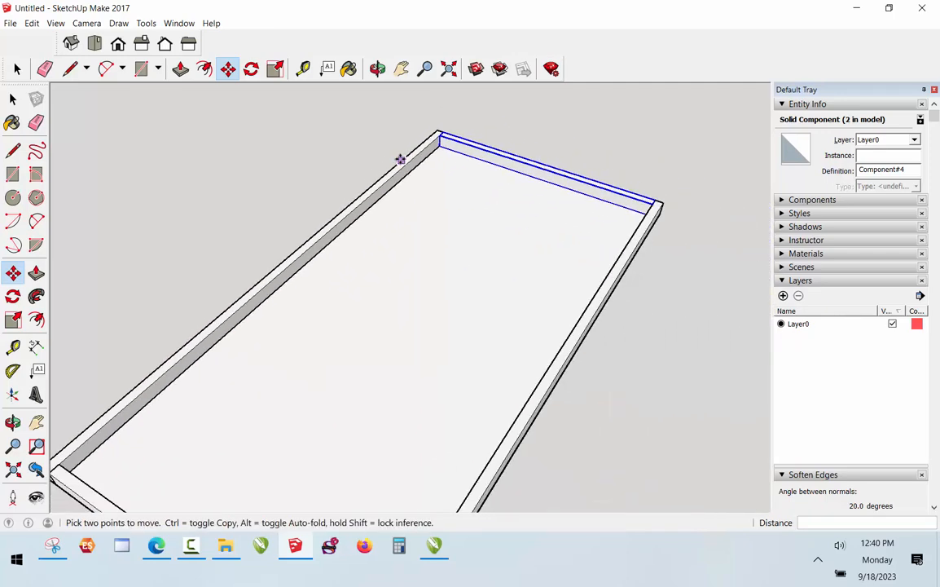
key("space")
scroll(333, 160, "down", 2)
left_click(136, 344)
scroll(146, 372, "up", 2)
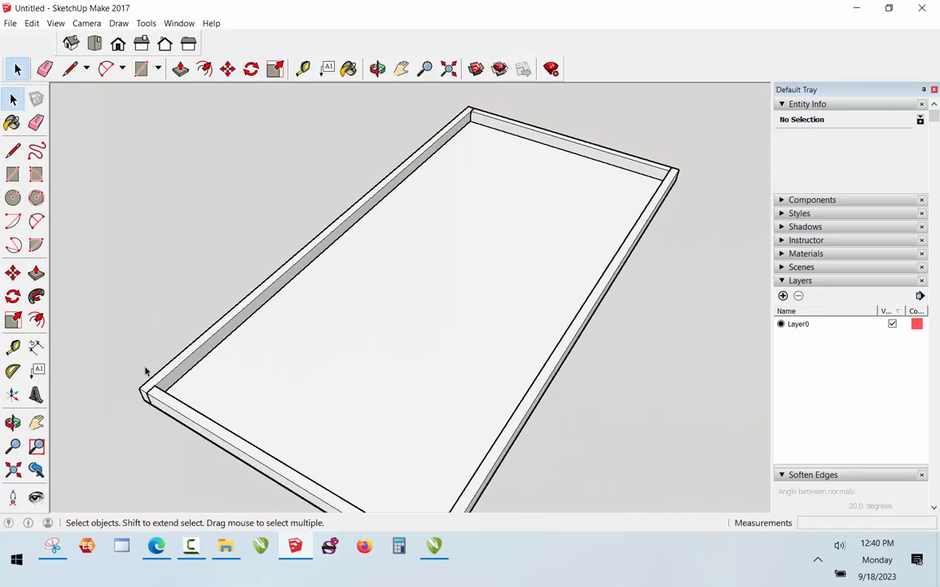
Try a lengthwise guide line 12 inches inward from the copied long strip, and undo it
key("t")
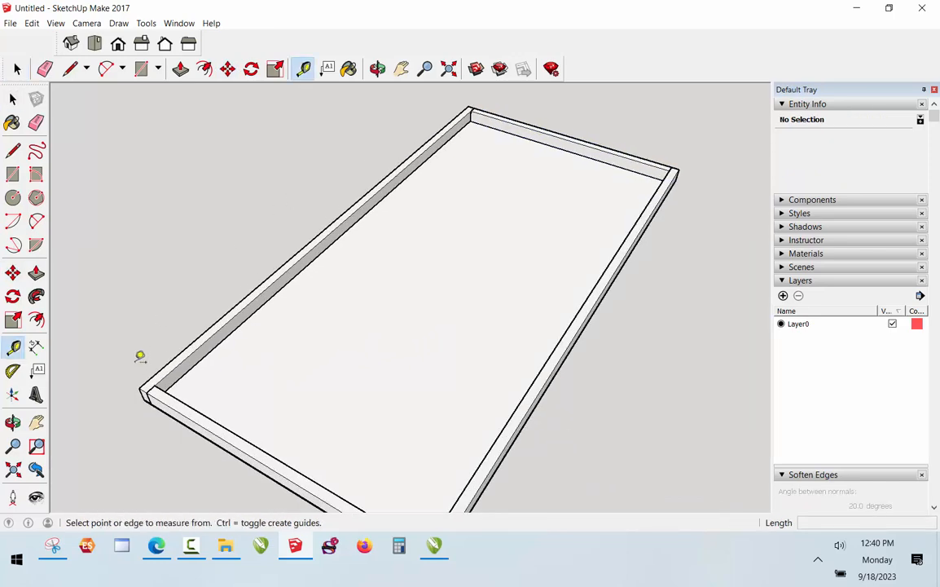
left_click(216, 332)
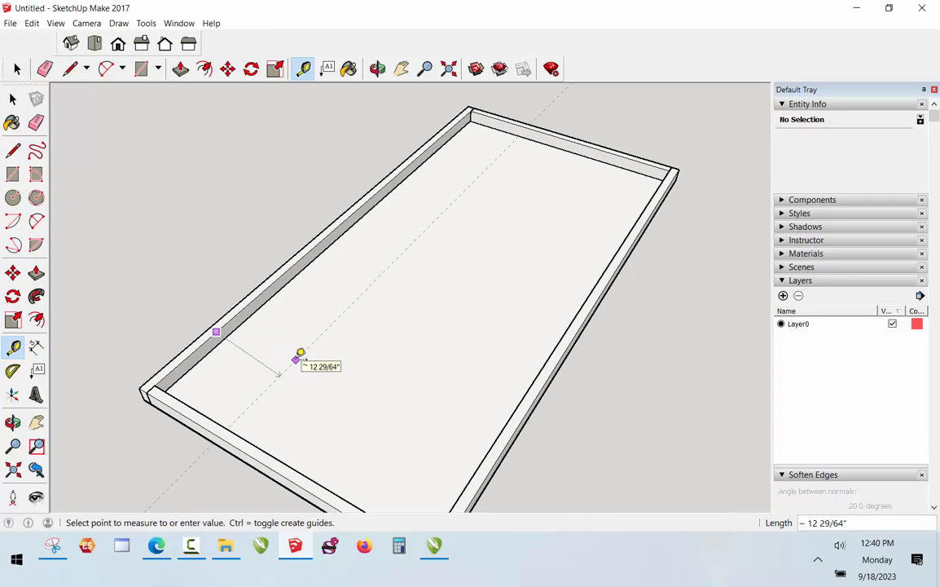
type("12")
key("Return")
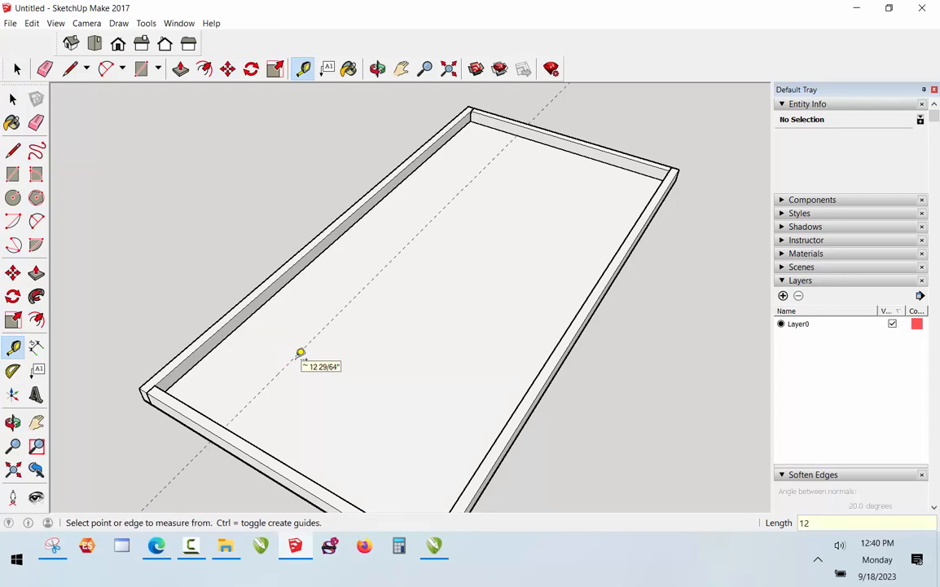
key("r")
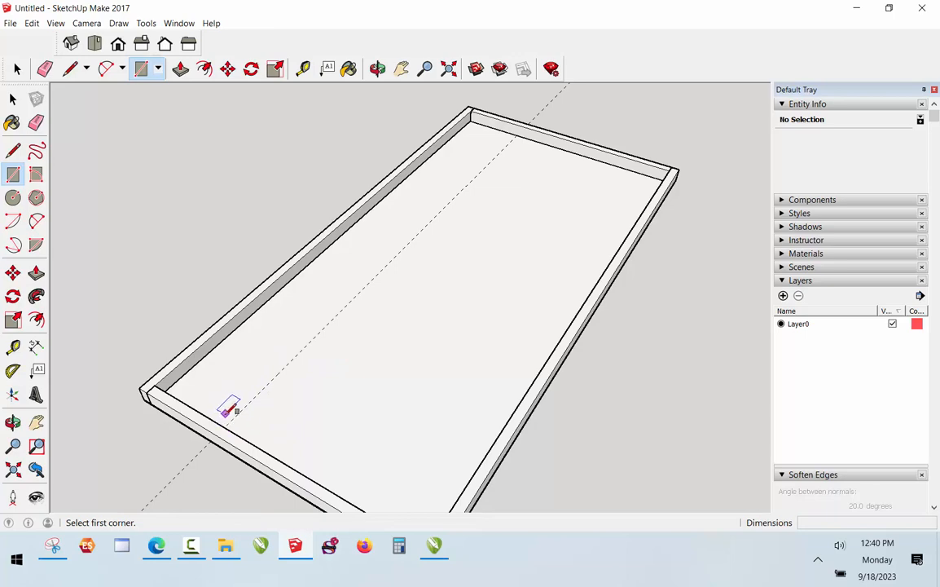
key("ctrl+z")
Place a guide line parallel to the copied long strip, offset 12 inches inward from its inner top edge
key("t")
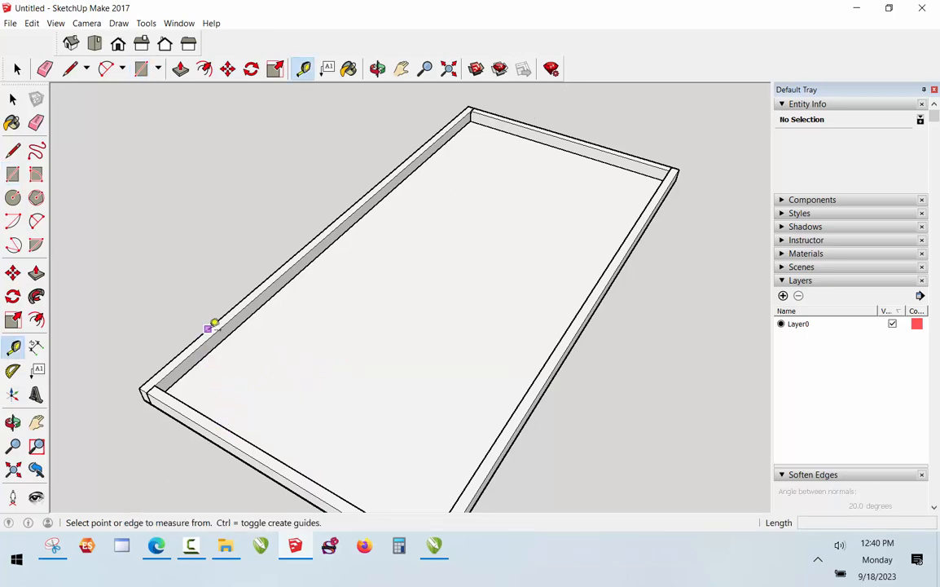
left_click(213, 334)
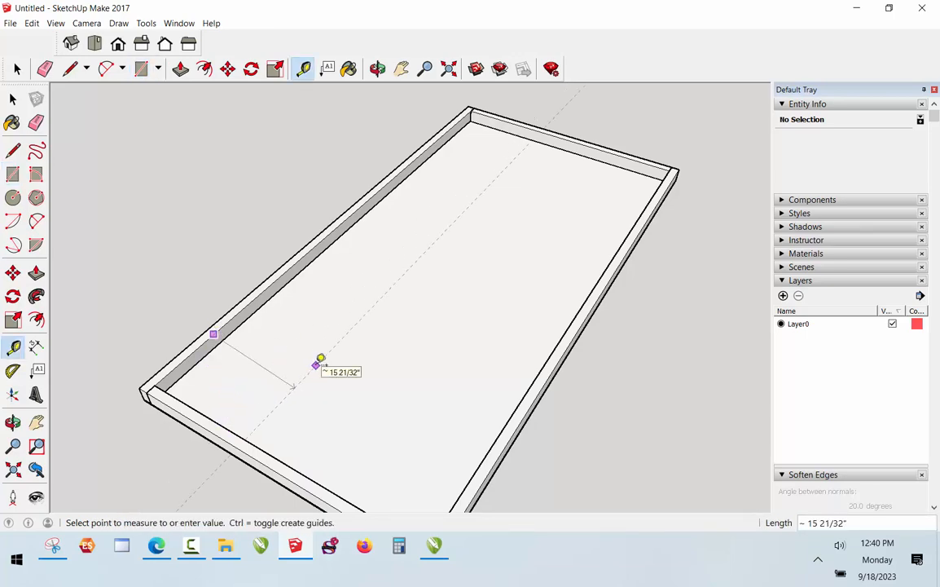
type("12")
key("Return")
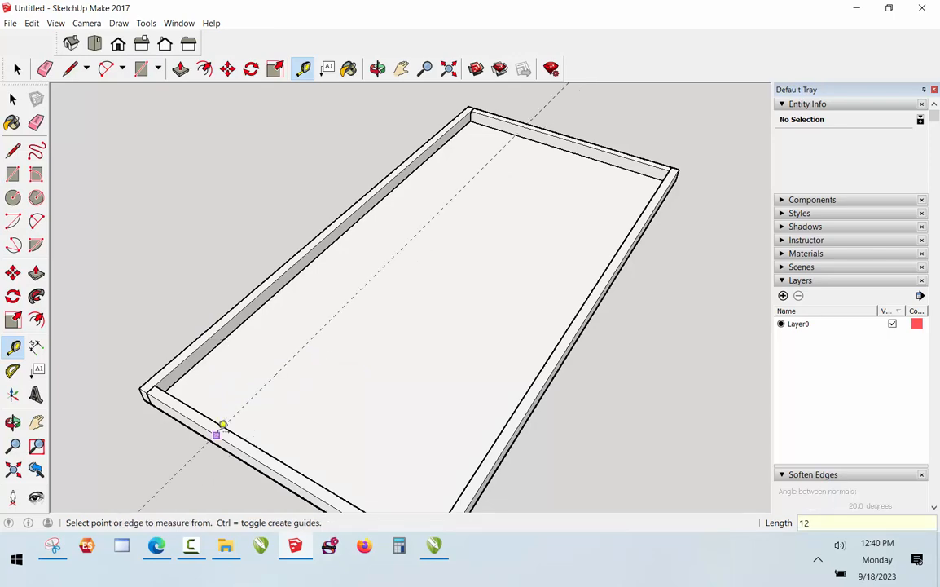
scroll(149, 461, "up", 5)
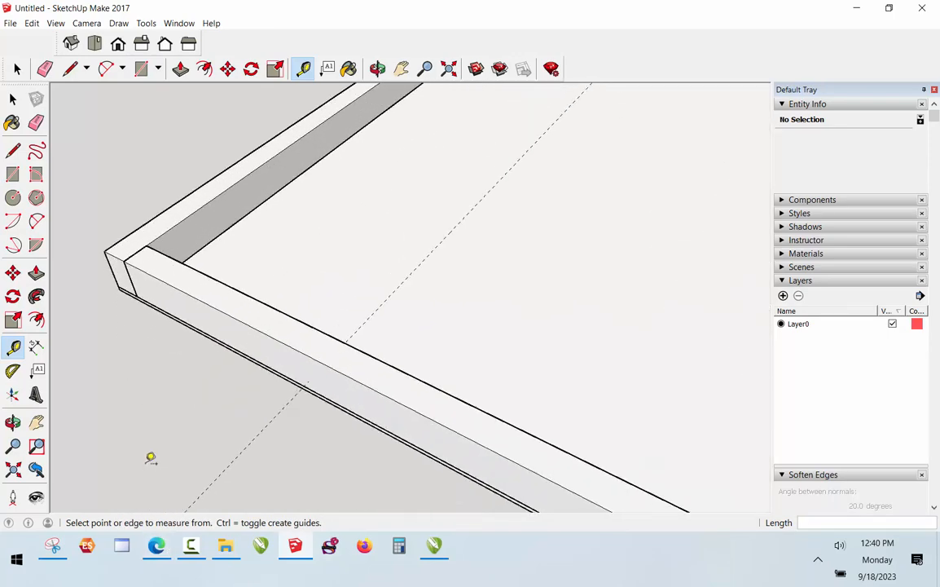
Redo the lengthwise guide line at a 12 inch offset inward from the long strip's inner top edge
left_click(135, 253)
type("12")
key("Return")
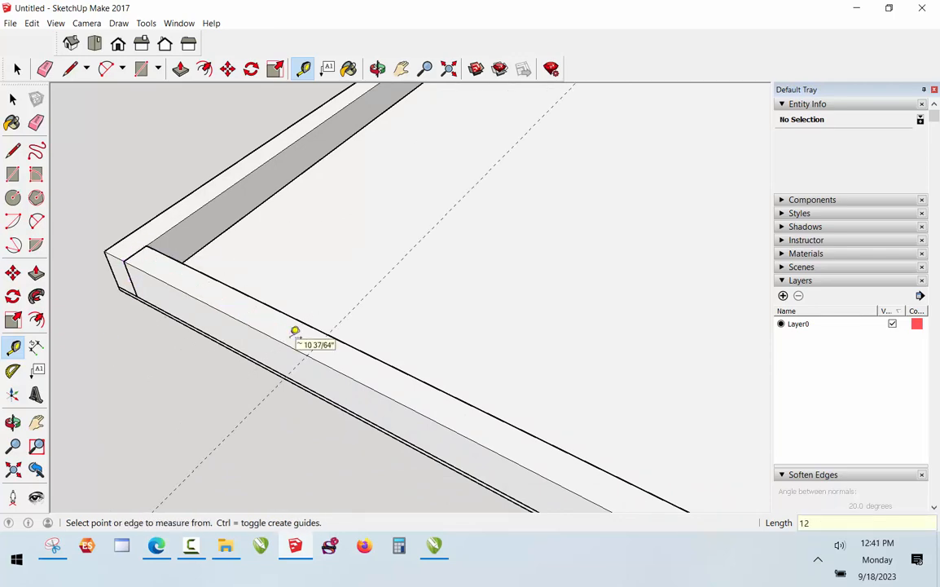
key("space")
Draw a rectangle 1.5 inches wide and 93 inches long from the guide line, spanning between the two end strips
scroll(349, 352, "down", 5)
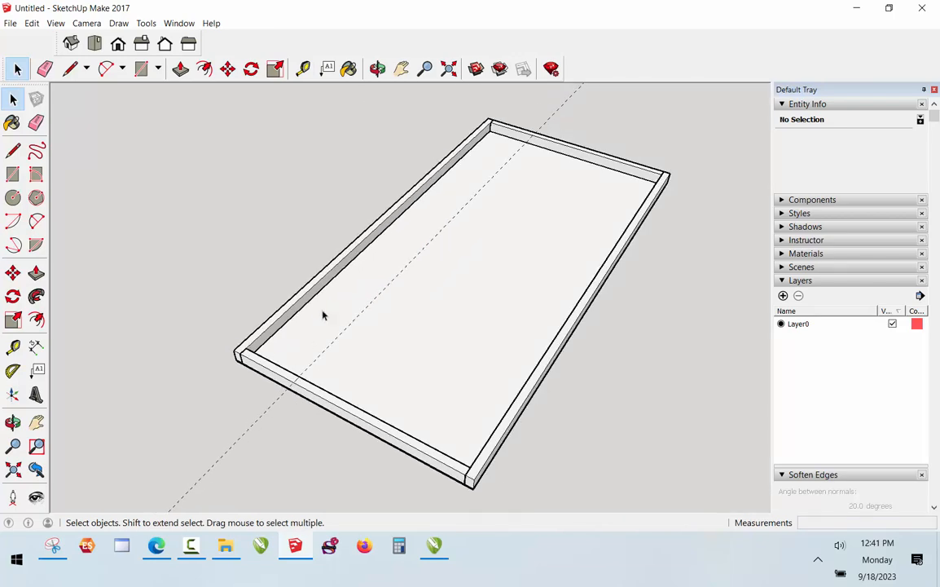
scroll(367, 279, "up", 2)
key("r")
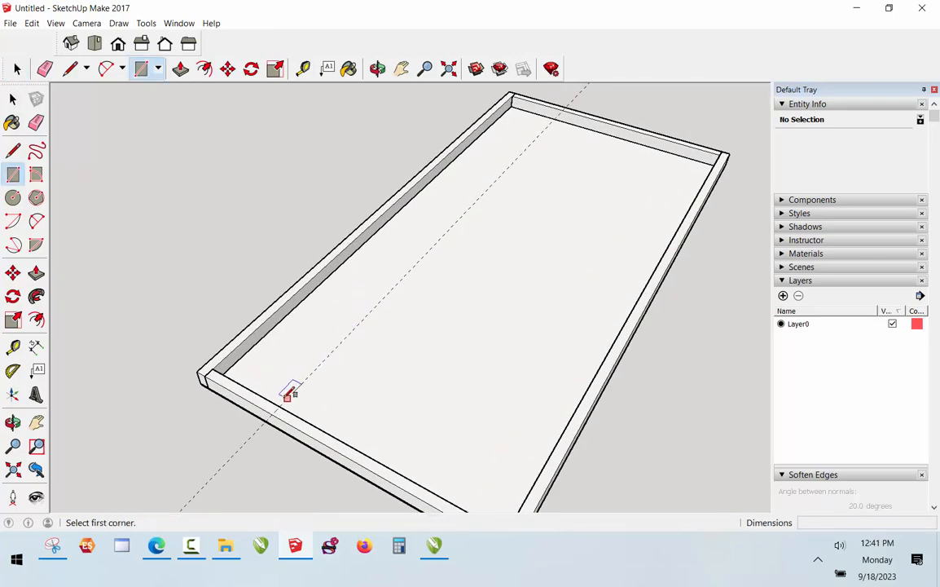
left_click(279, 405)
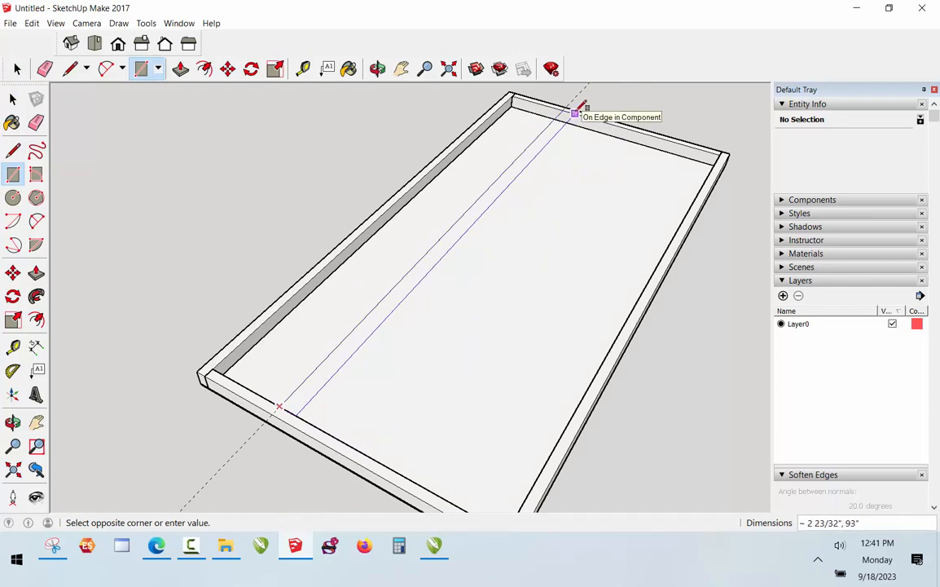
type("1.5")
key("Return")
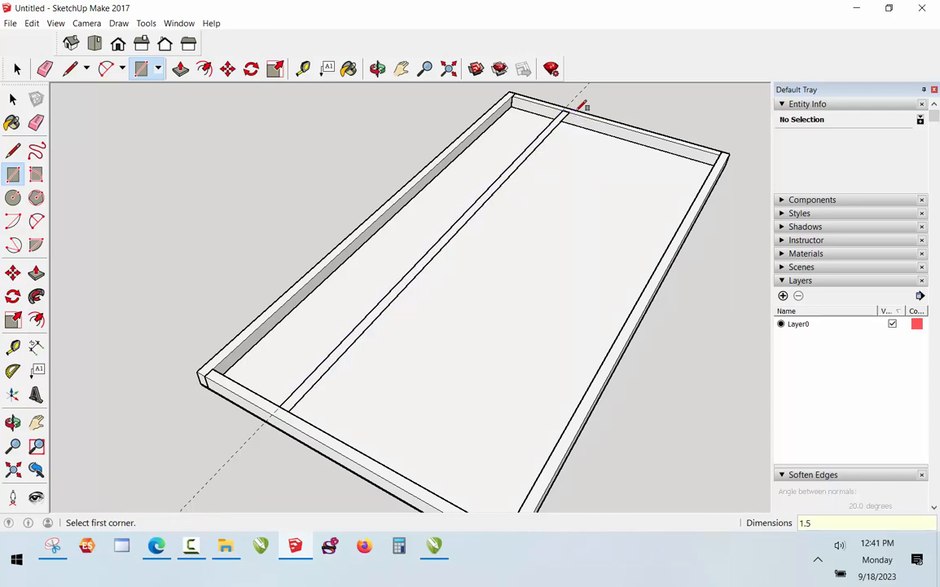
key("space")
Extrude the long inner rectangle 2.5 inches down toward the sheet with Push/Pull
key("p")
left_click(554, 129)
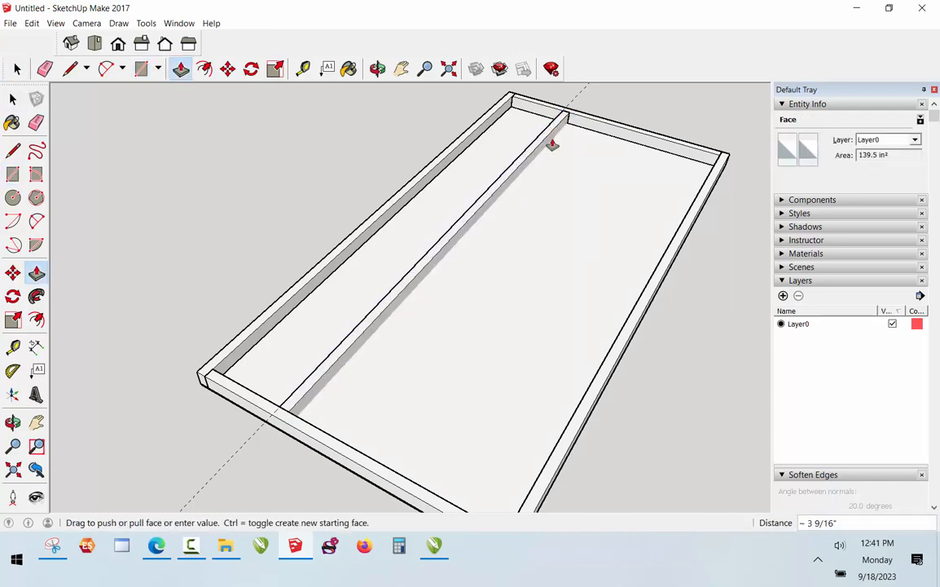
type("2.5")
key("Return")
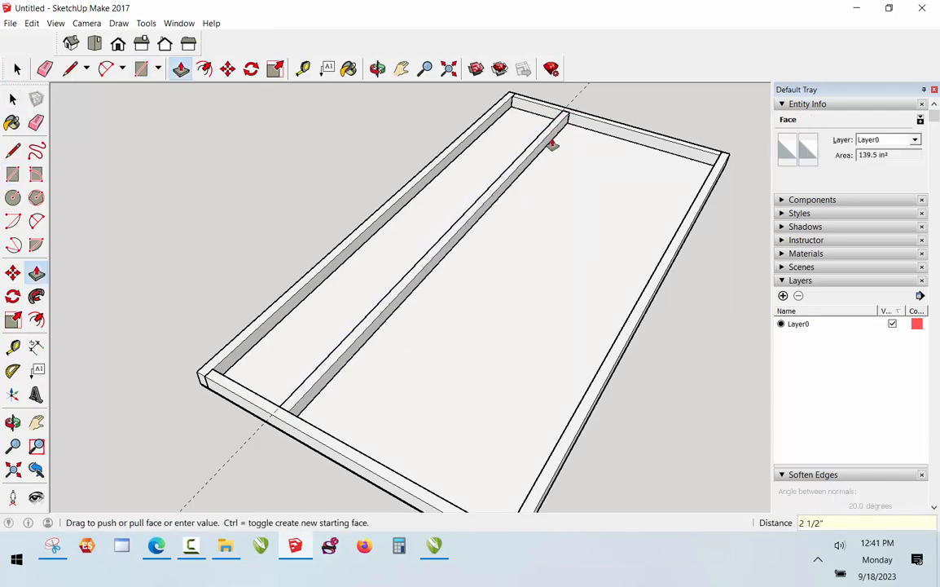
key("space")
Make the whole inner lengthwise strip a component with the default settings and clear the selection
triple_click(549, 140)
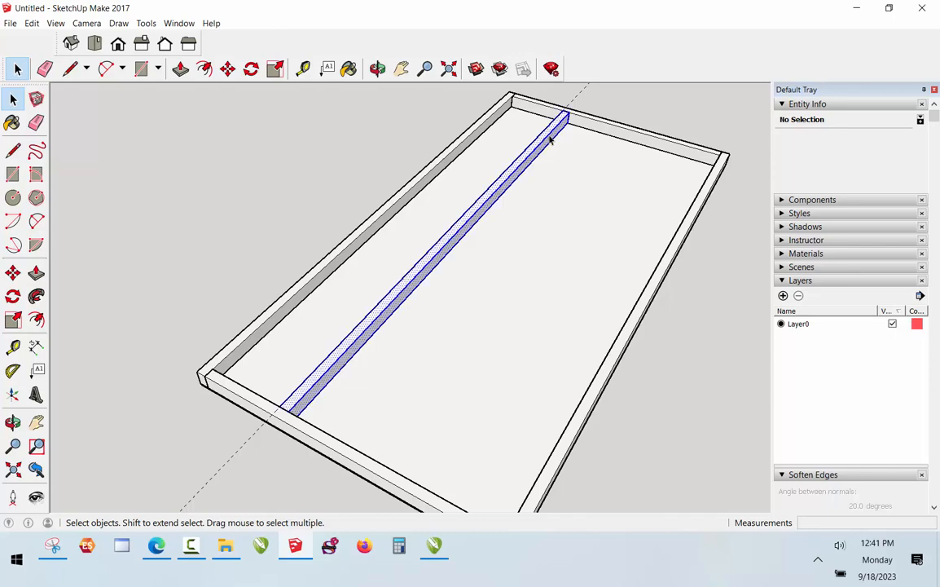
right_click(549, 140)
left_click(596, 228)
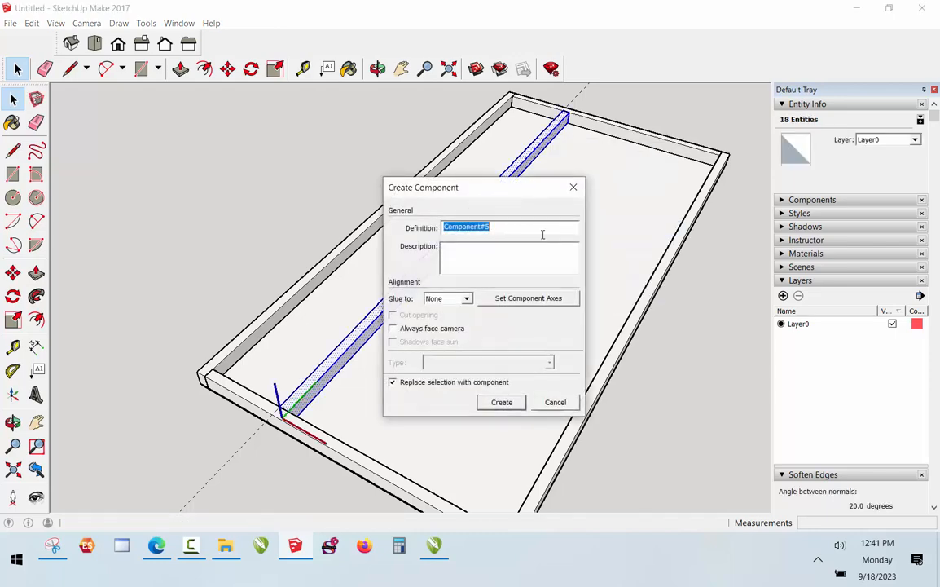
left_click(501, 402)
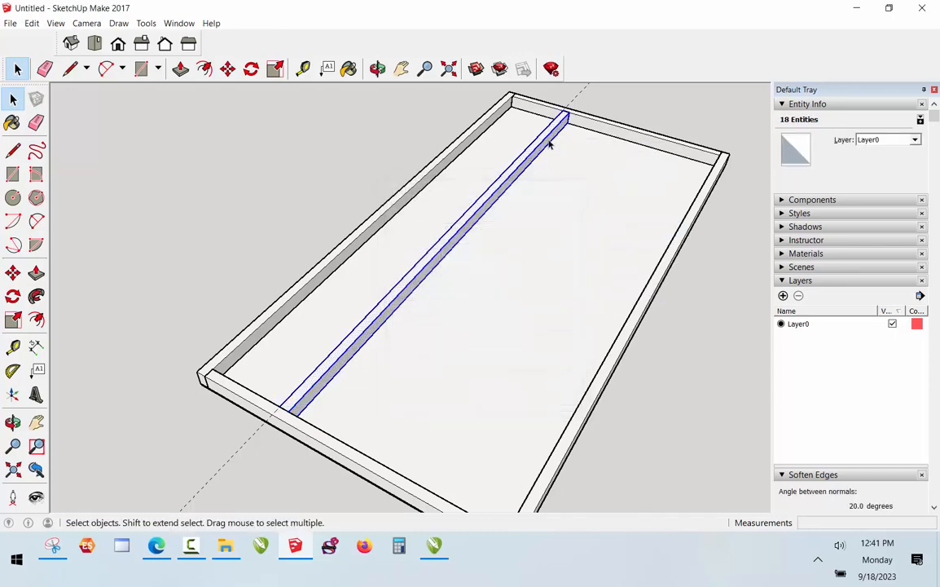
left_click(585, 97)
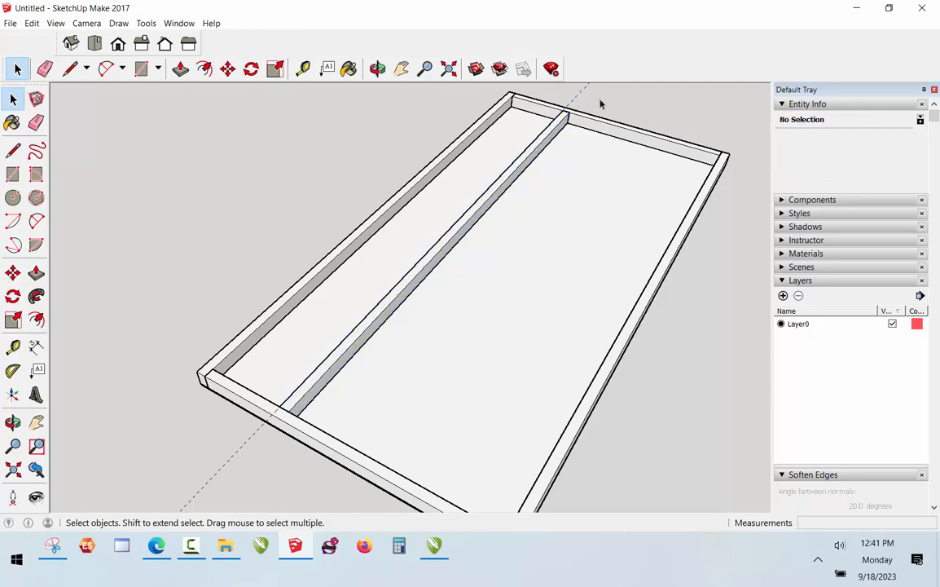
Delete the lengthwise guide line beyond the far end of the frame
left_click_drag(598, 99, 581, 93)
middle_click_drag(588, 103, 511, 208)
key("Delete")
scroll(511, 208, "up", 1)
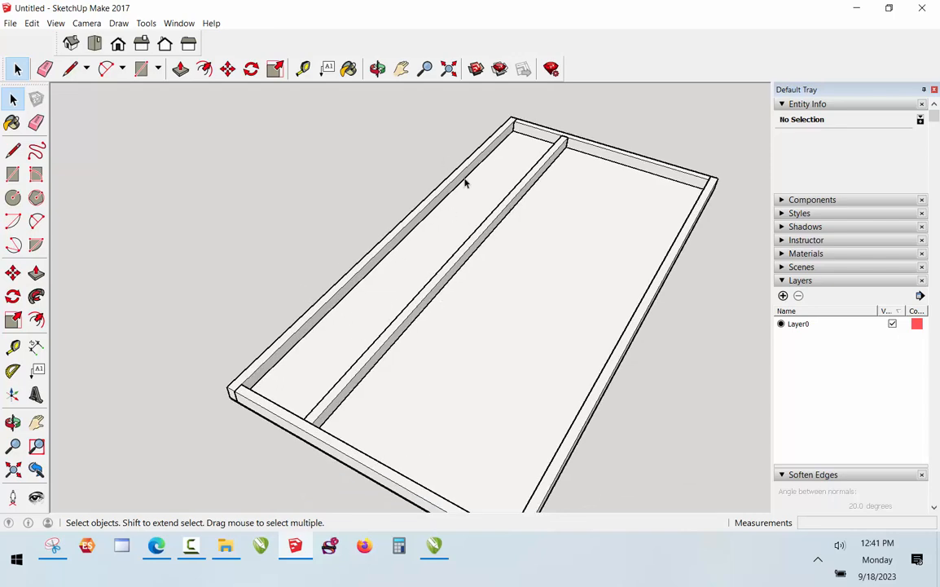
scroll(384, 247, "down", 2)
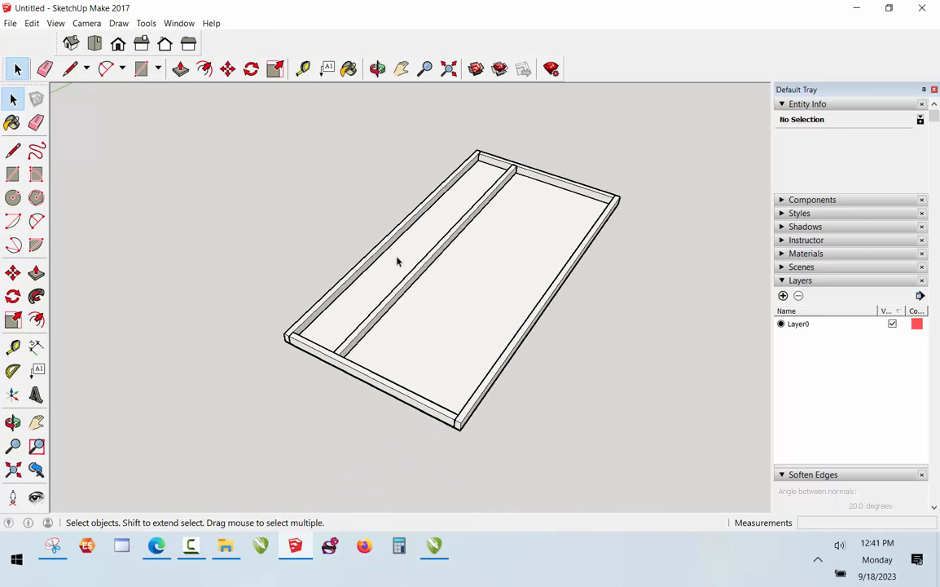
scroll(397, 260, "up", 1)
Switch to the Backdrop drawing in CorelDRAW, dimension the gap between the top rail and the first side crosspiece, and delete that dimension
left_click(433, 548)
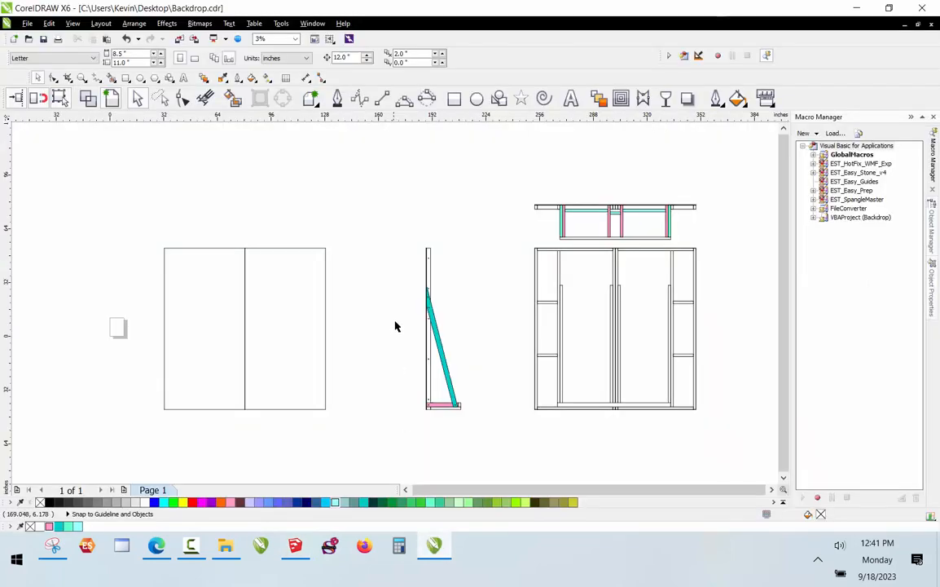
scroll(580, 277, "up", 2)
scroll(457, 220, "down", 2)
scroll(457, 226, "up", 2)
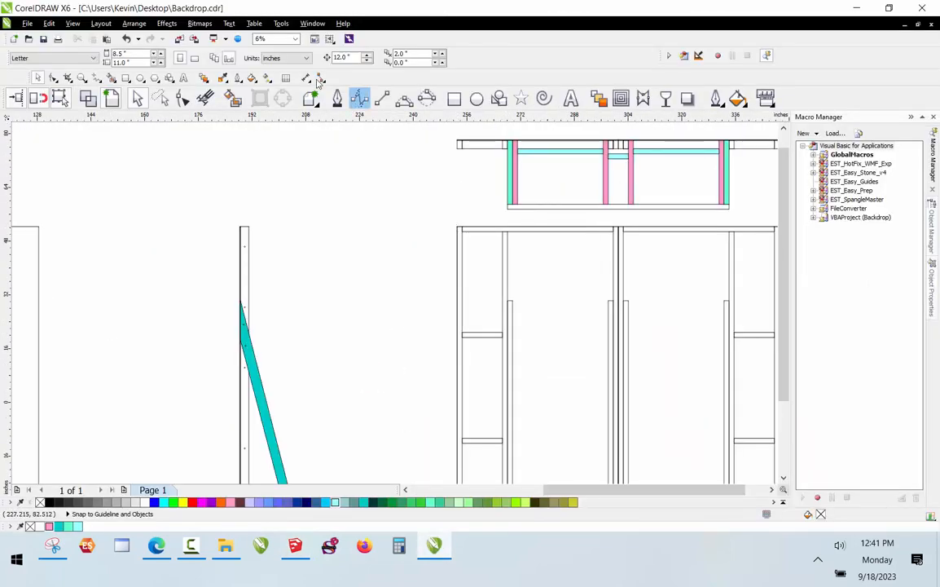
left_click(306, 78)
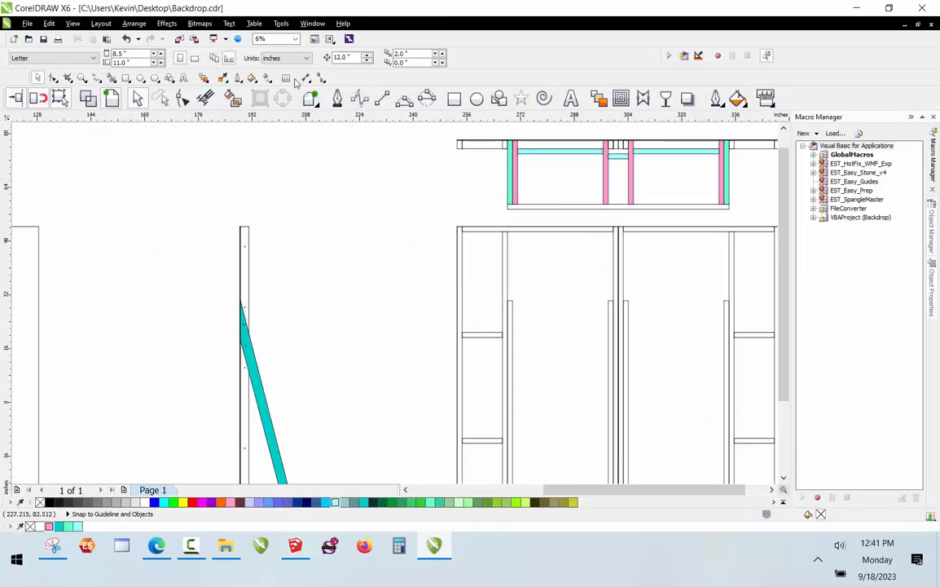
left_click(463, 334)
left_click(463, 228)
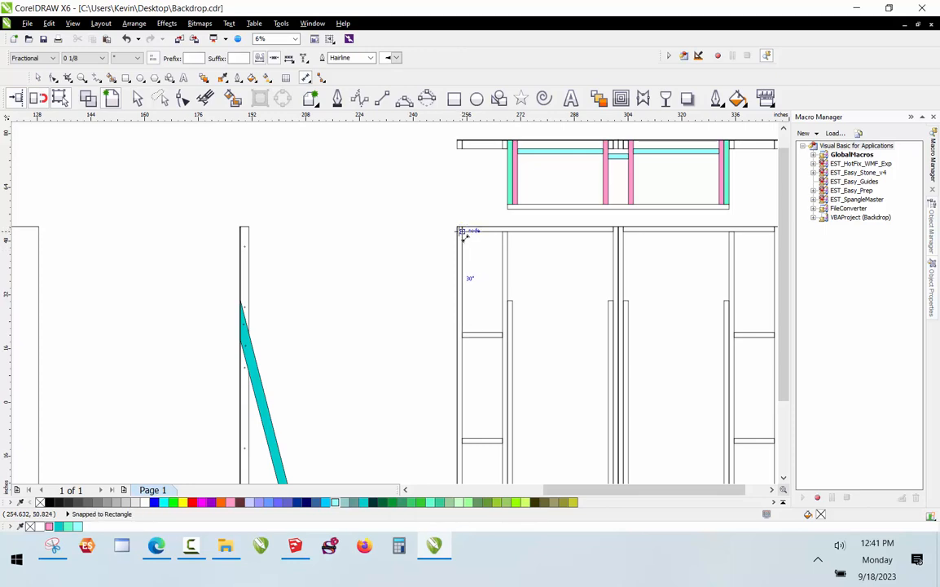
left_click(391, 294)
scroll(386, 295, "up", 2)
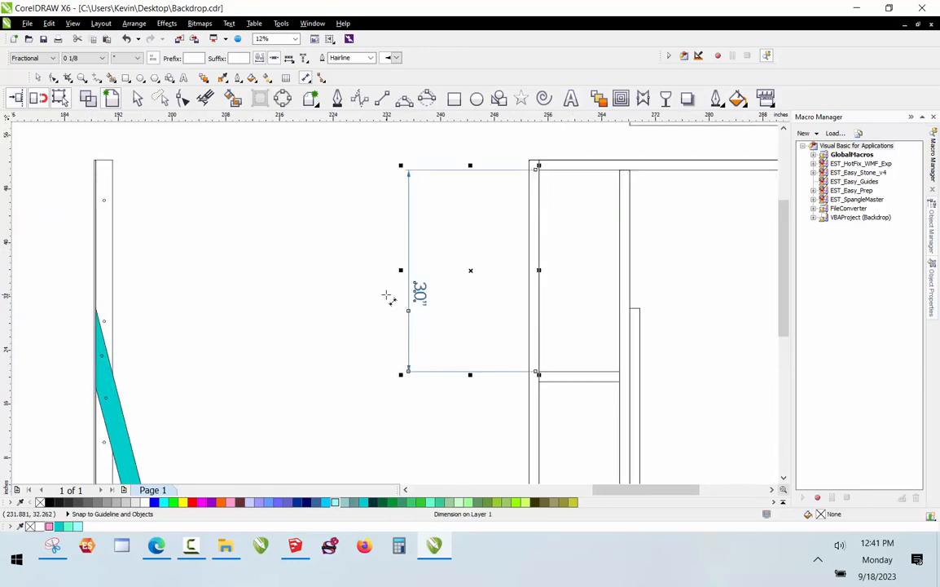
key("Delete")
scroll(467, 161, "down", 4)
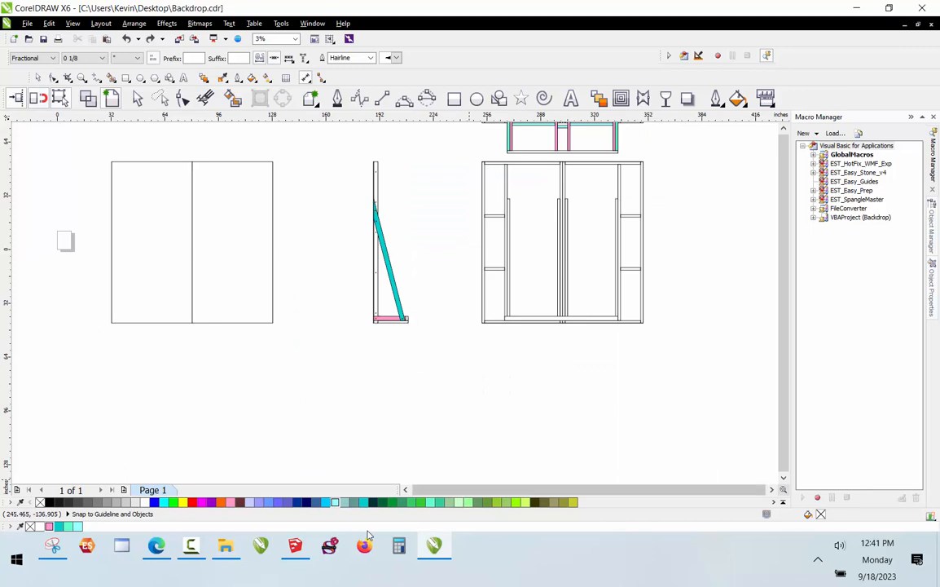
Return to SketchUp and try a crosswise guide line 30 inches from the far end strip
left_click(330, 545)
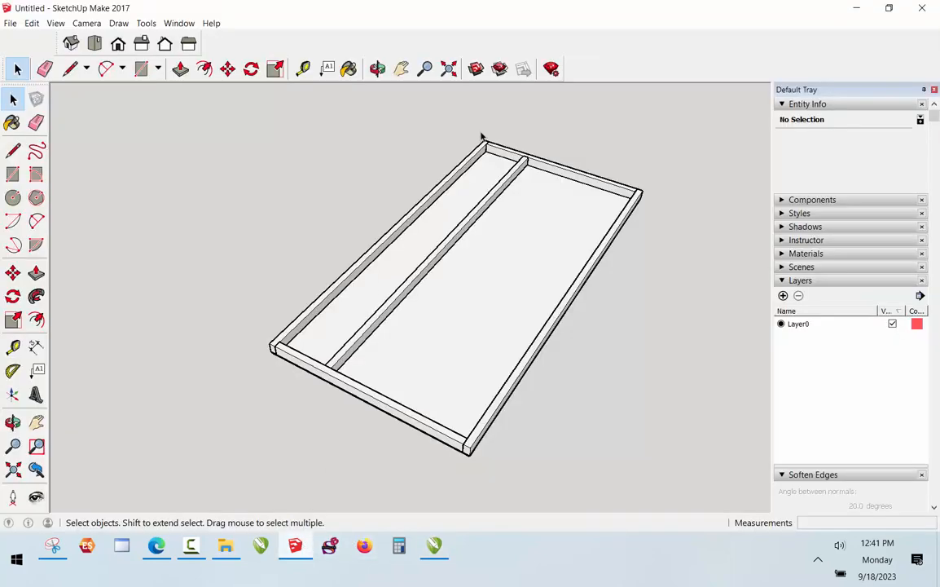
scroll(481, 137, "up", 3)
key("t")
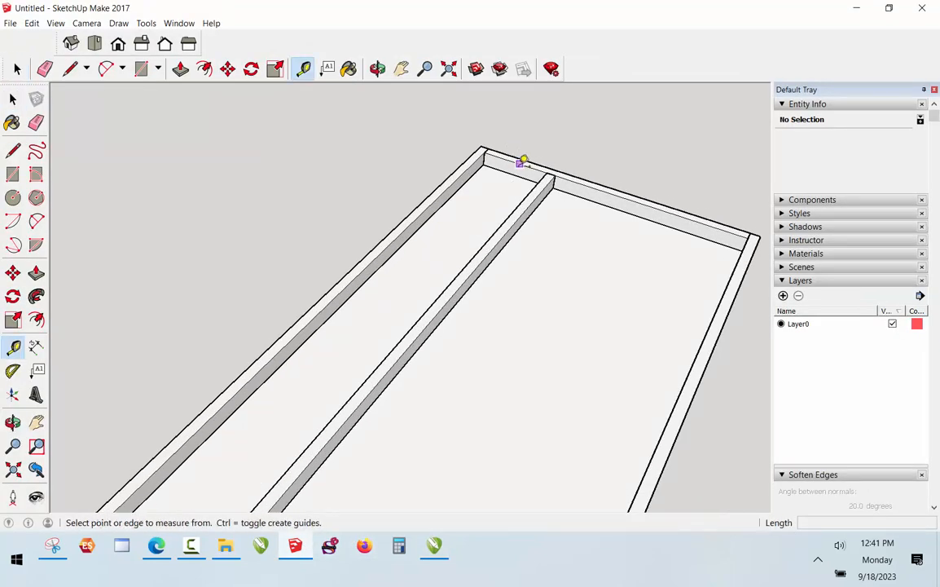
left_click(521, 162)
type("30")
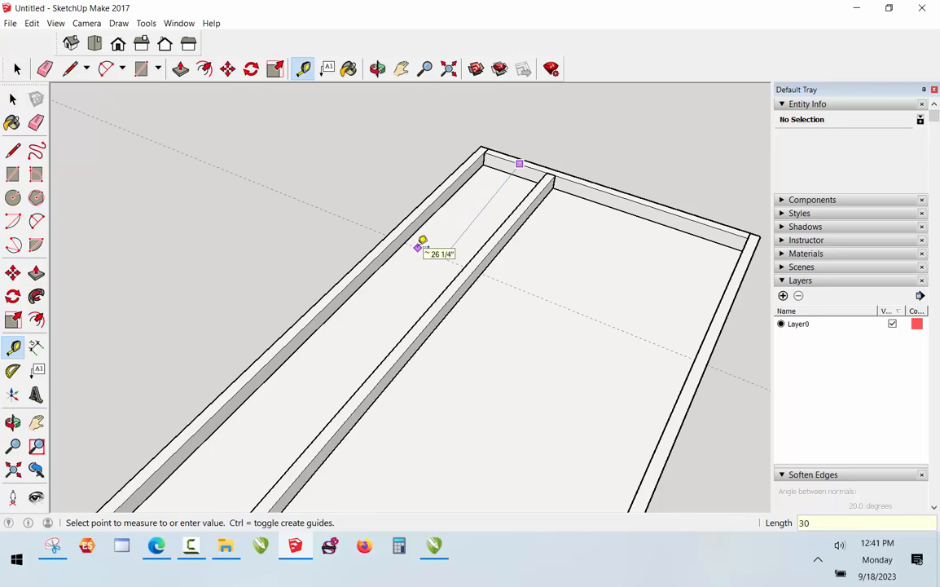
key("Return")
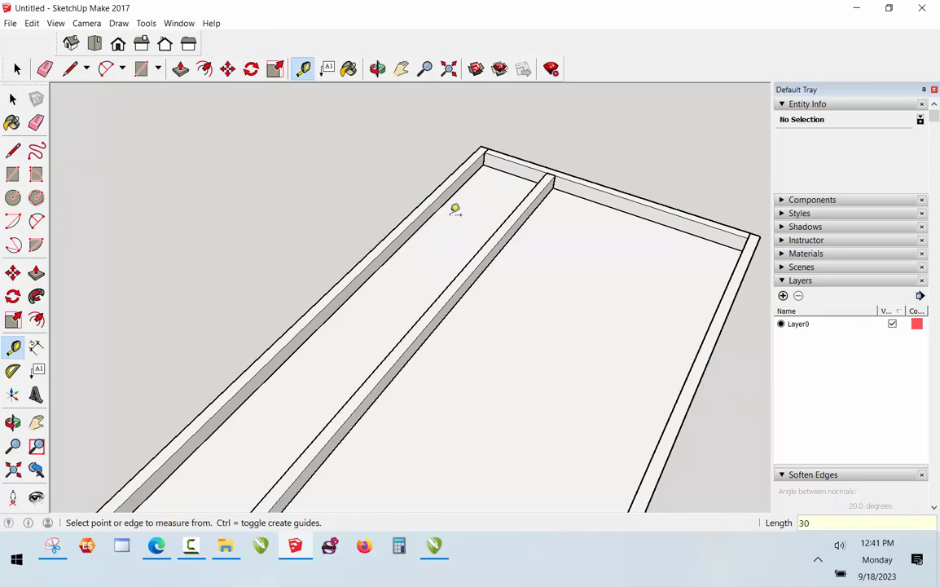
Place a crosswise guide line 30 inches inward from the far end strip's inner top edge
scroll(499, 155, "up", 2)
scroll(588, 189, "up", 2)
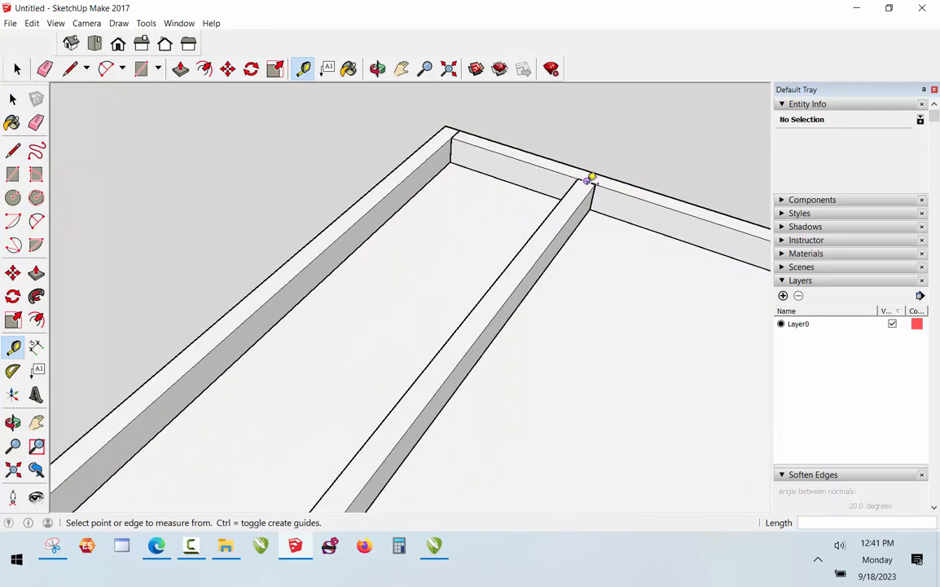
left_click(587, 182)
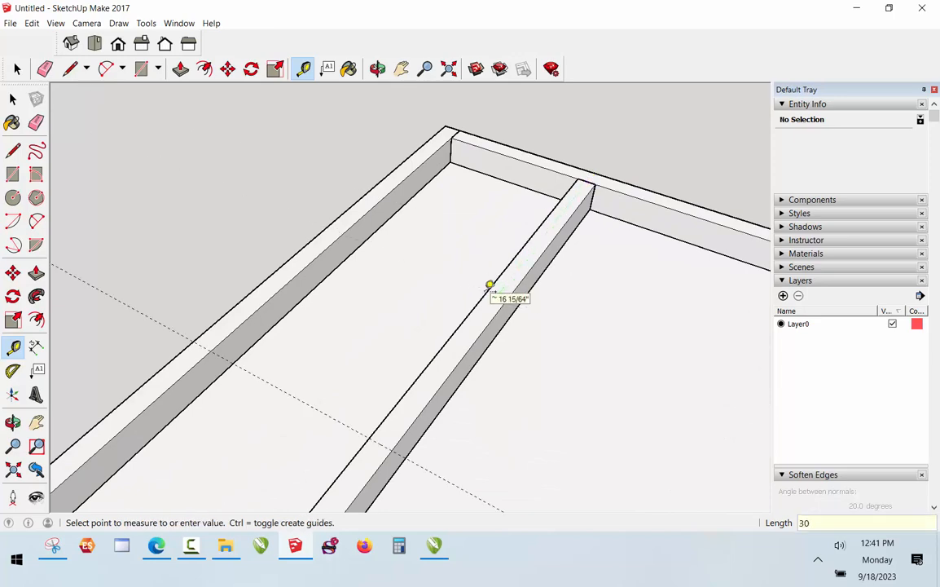
left_click(488, 288)
scroll(480, 280, "down", 1)
scroll(316, 470, "up", 1)
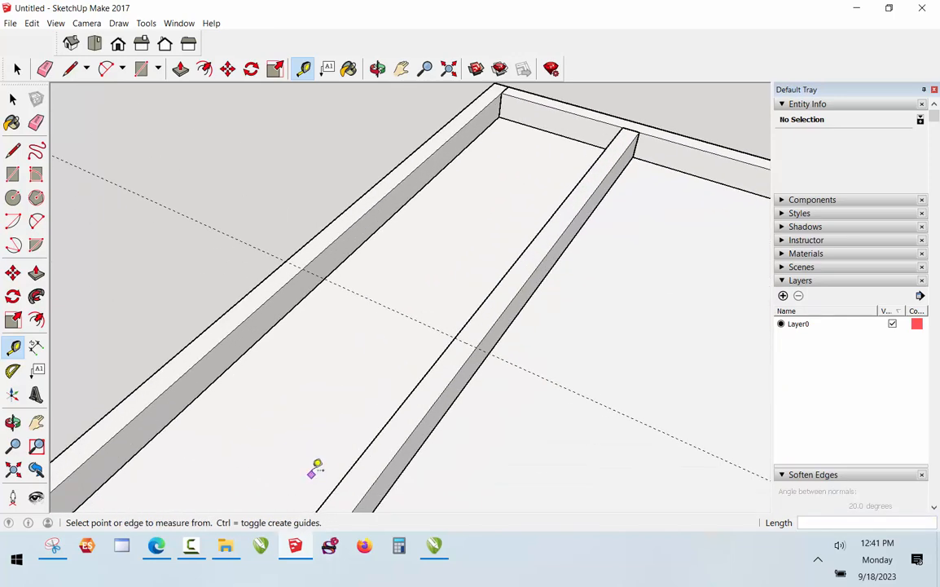
Draw a 12 by 1.5 inch rectangle along the crosswise guide, between the outer long strip and the inner lengthwise strip
key("r")
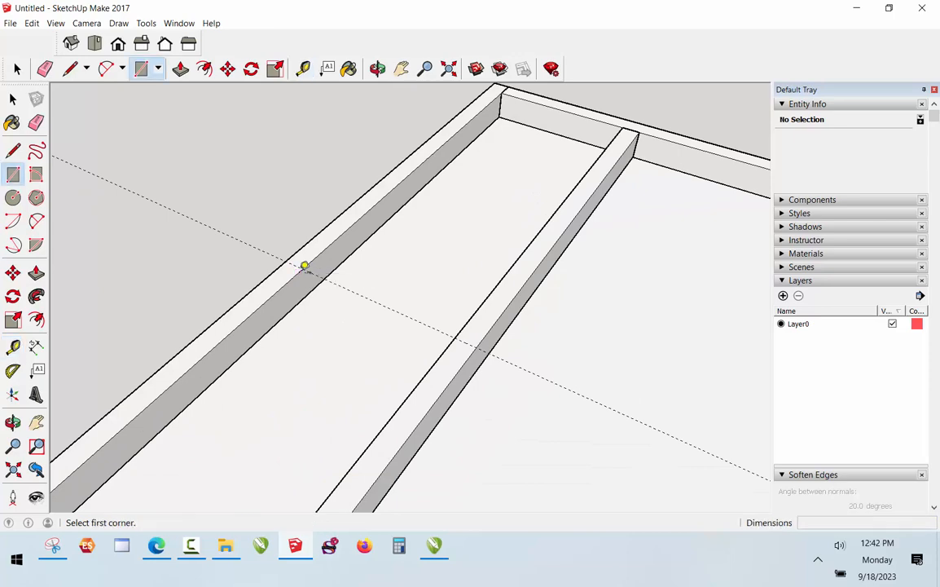
left_click(302, 268)
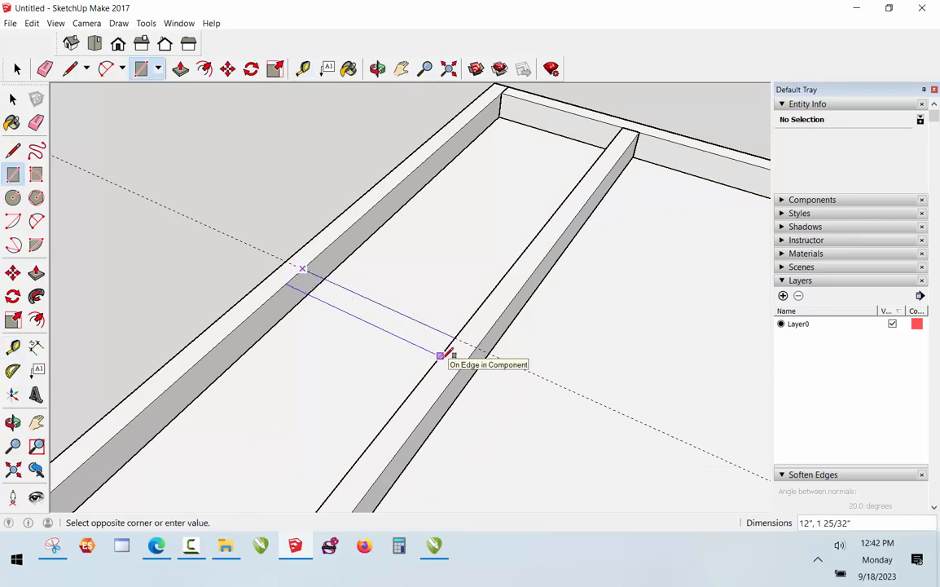
type(",1")
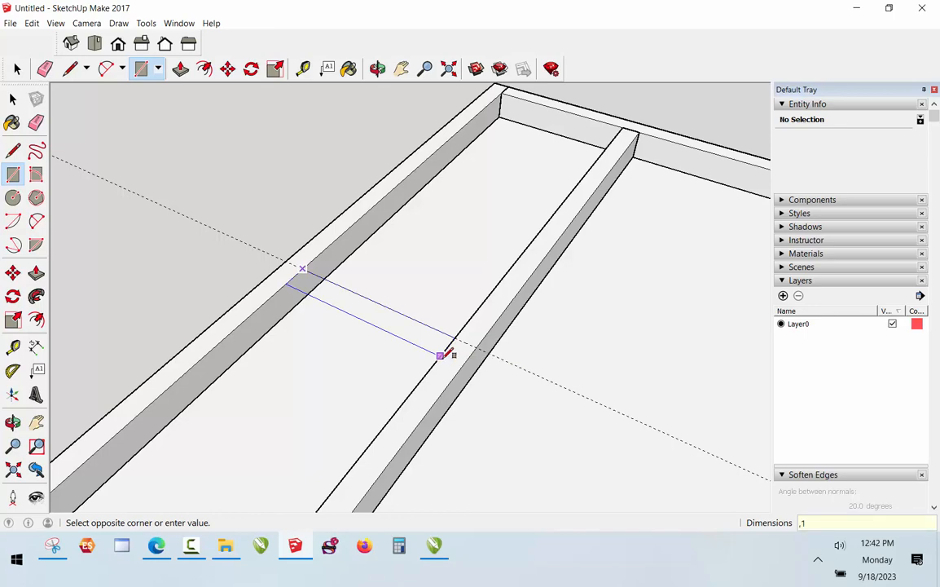
key("Return")
key("space")
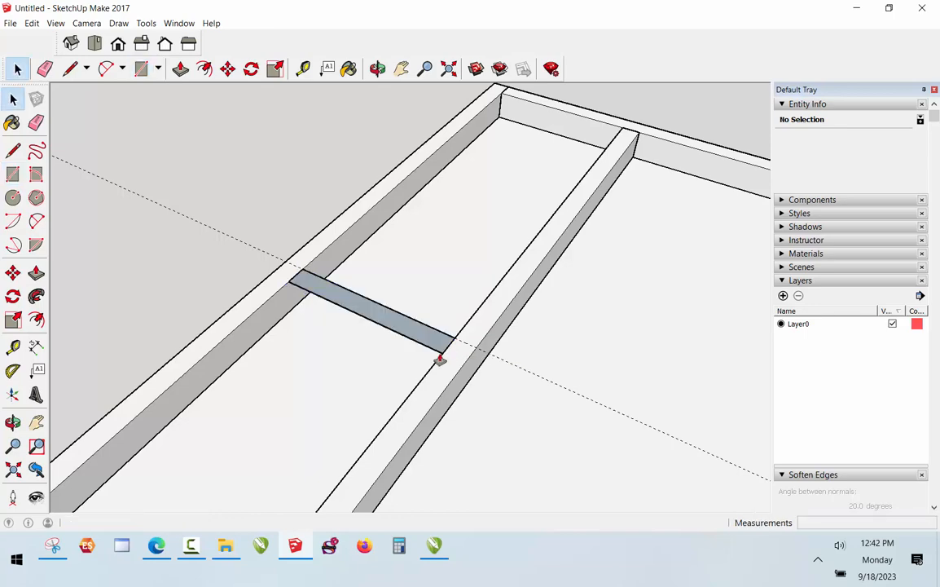
Extrude the crosspiece rectangle down to the sheet with Push/Pull, matching the 2.5 inch depth of the lengthwise strip
key("p")
left_click(417, 334)
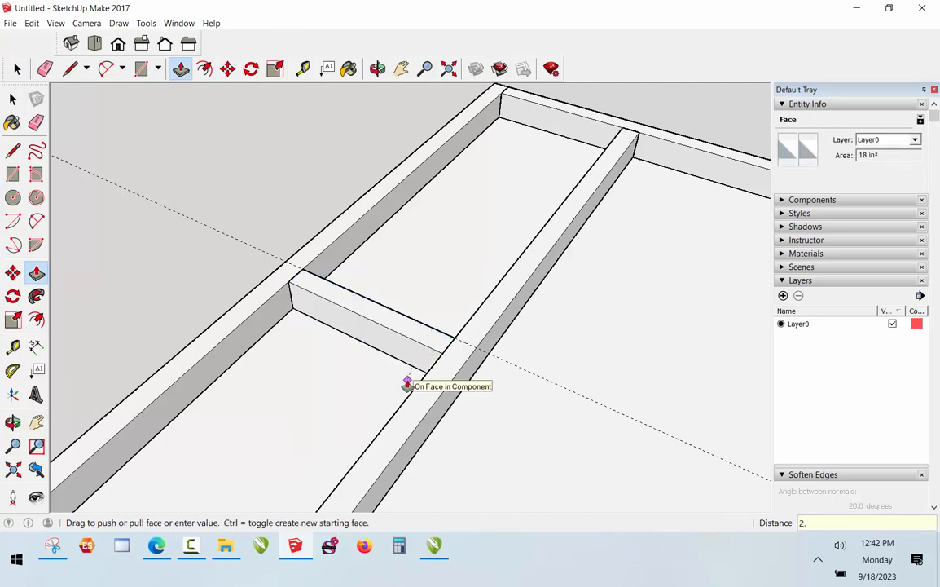
left_click(408, 387)
key("space")
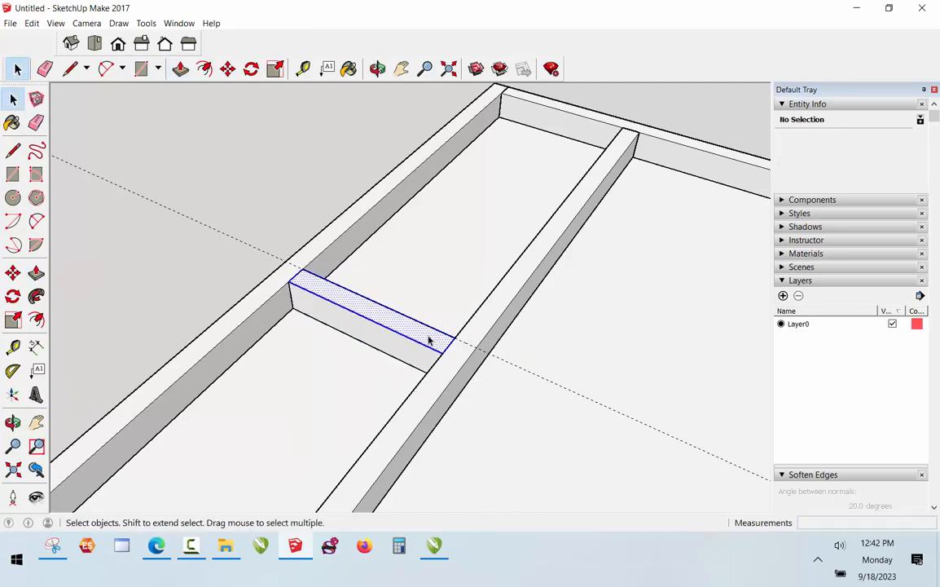
Make the entire short crosspiece a component with the default settings
double_click(430, 339)
right_click(431, 339)
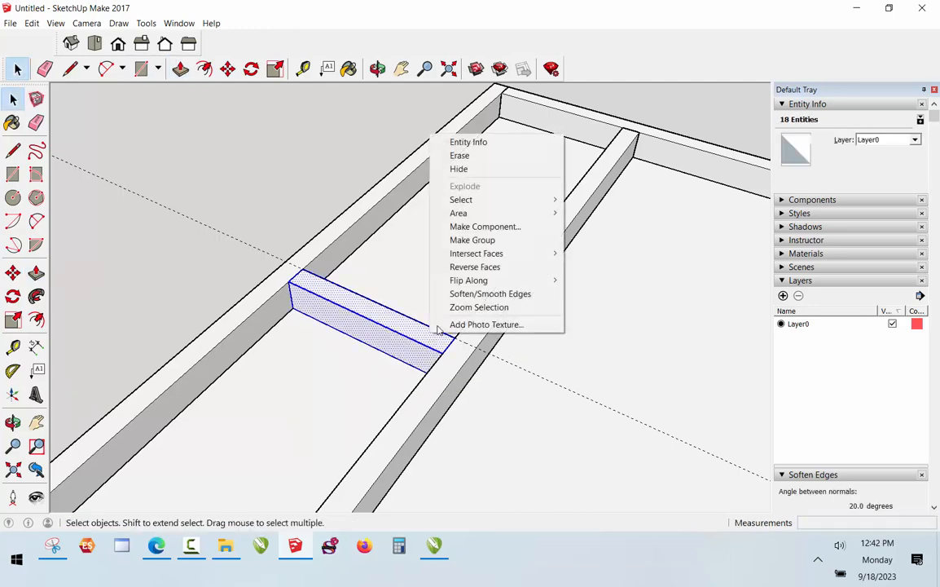
left_click(495, 233)
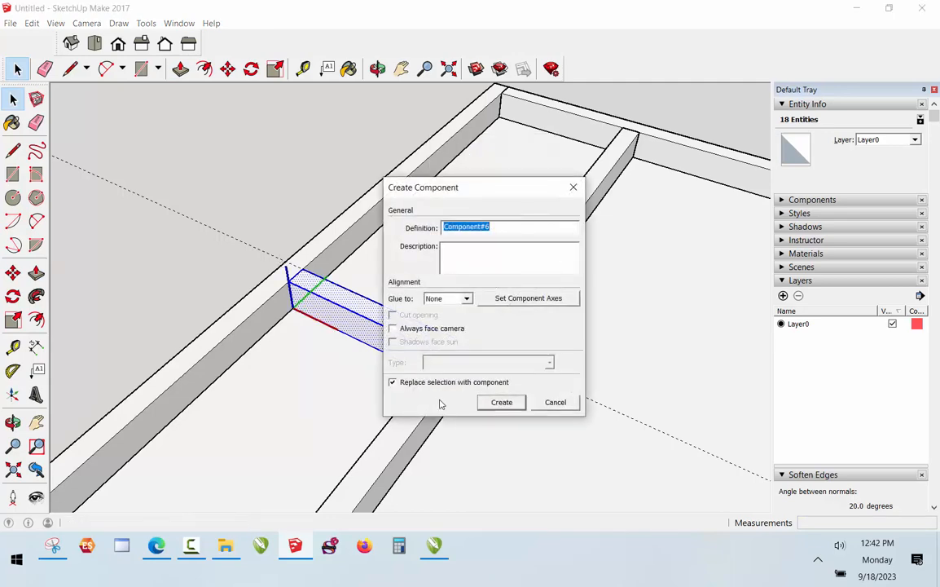
left_click(494, 402)
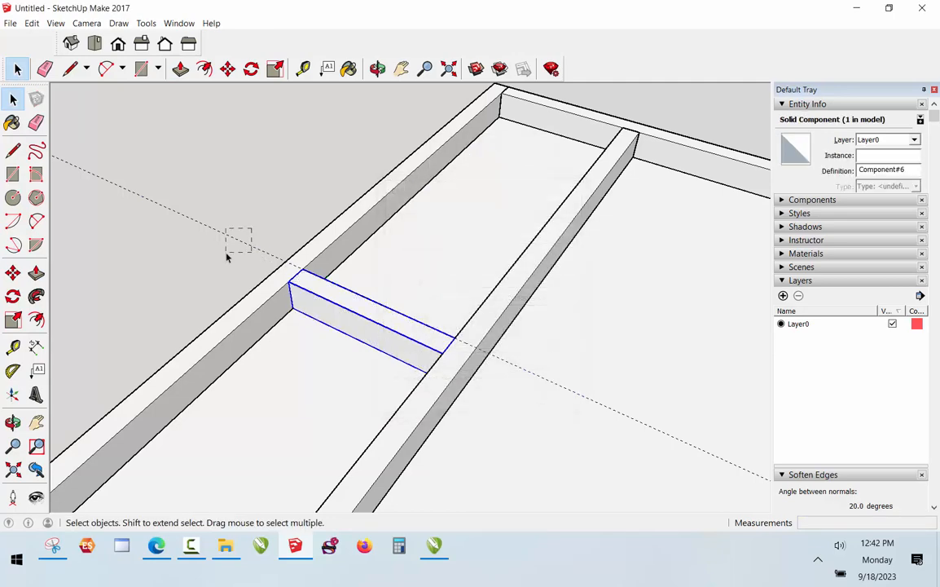
Delete the crosswise guide line running through the short crosspiece
left_click_drag(226, 254, 226, 254)
key("Delete")
scroll(425, 152, "down", 3)
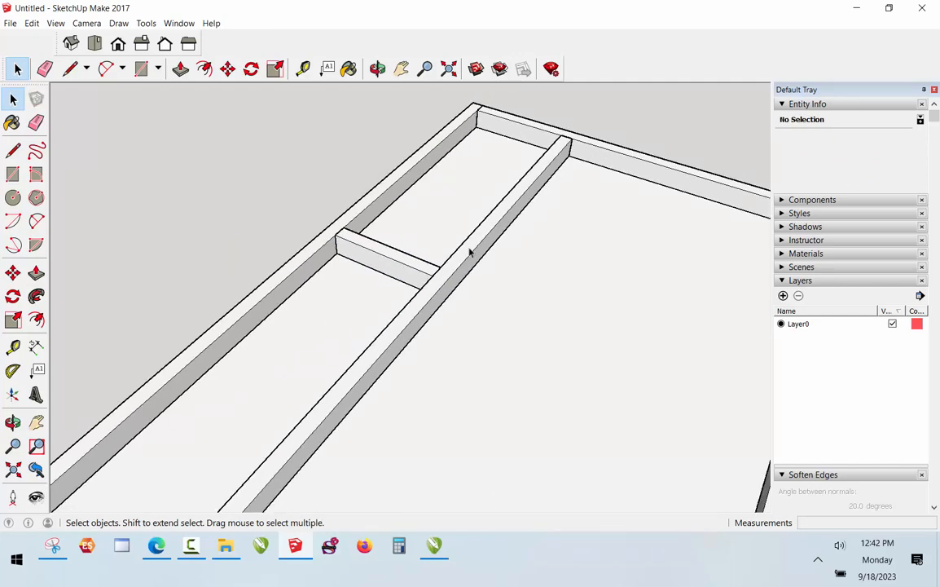
scroll(481, 266, "down", 3)
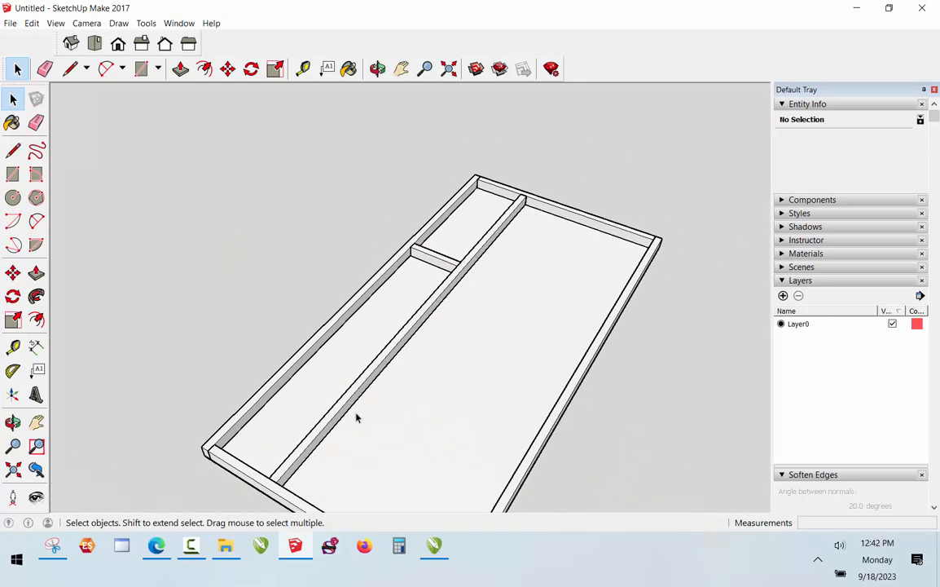
Copy the short crosspiece lengthwise along the frame to sit flush against the inner face of the near end strip
scroll(436, 276, "up", 1)
scroll(518, 172, "down", 1)
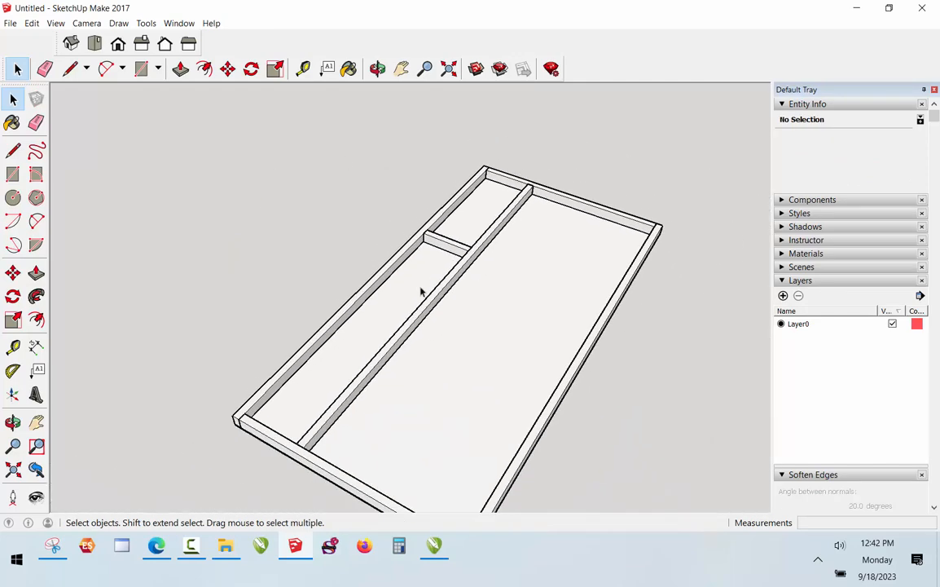
scroll(301, 388, "up", 1)
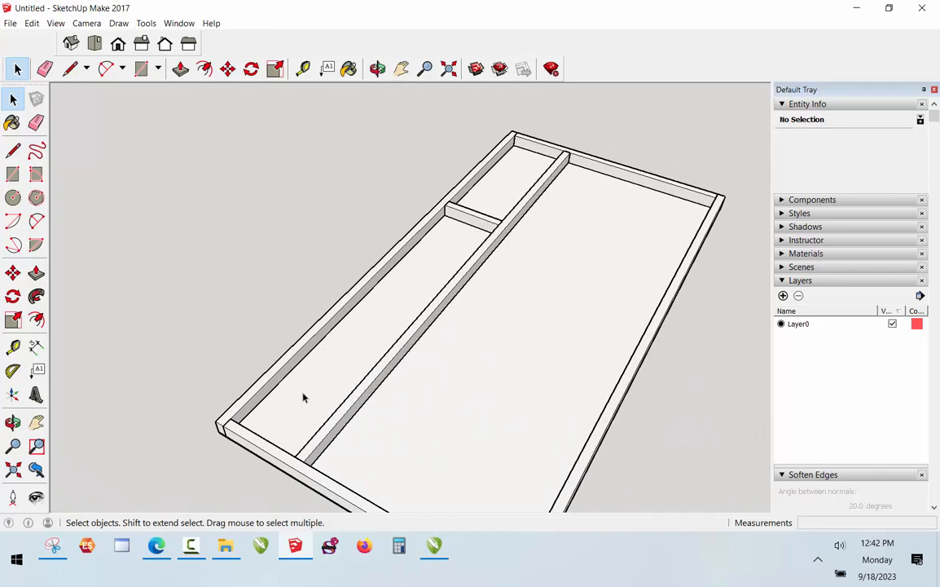
key("m")
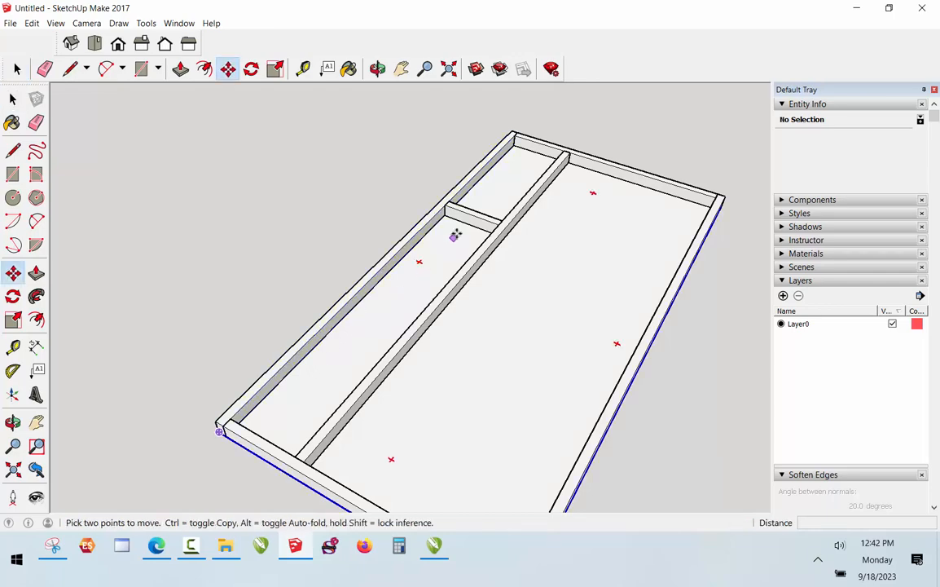
key("space")
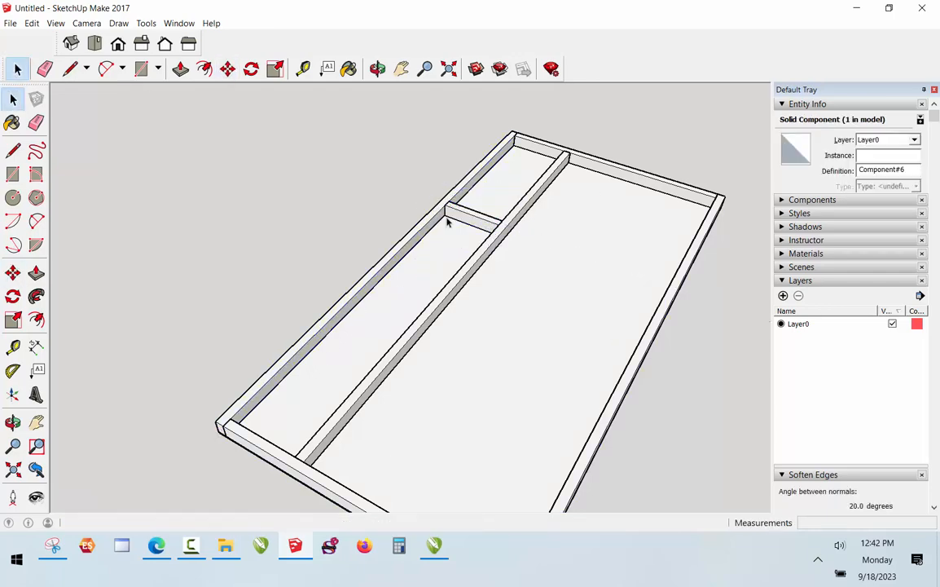
left_click(459, 213)
key("m")
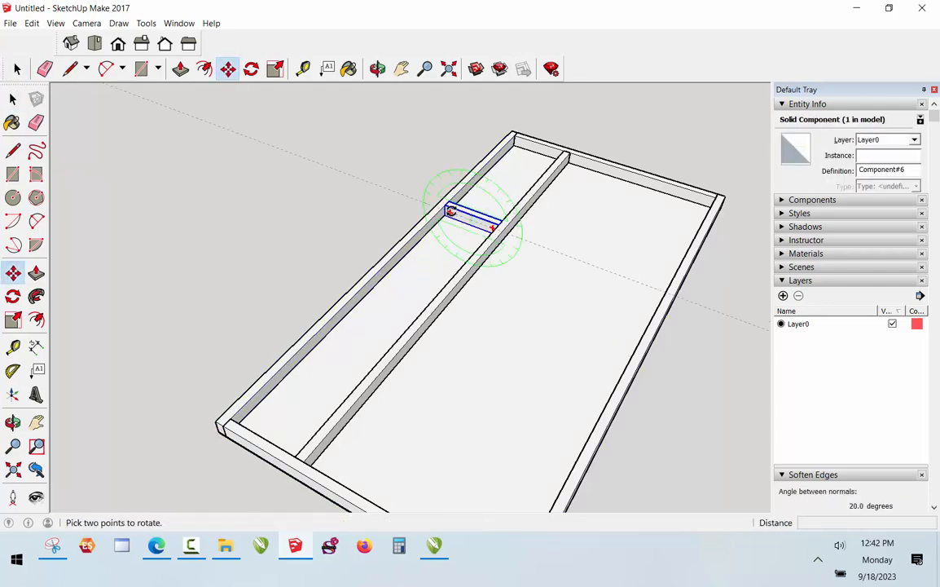
key("space")
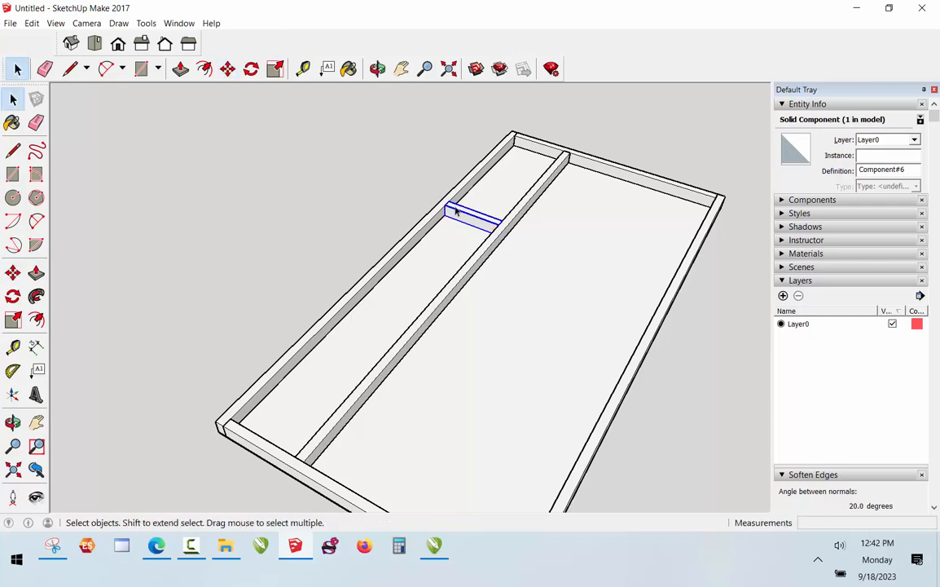
key("m")
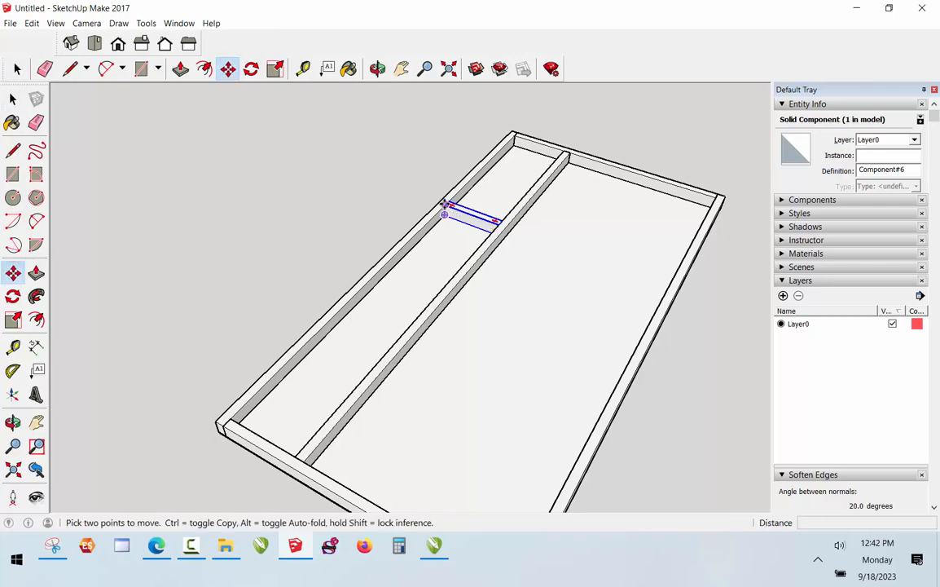
key("ctrl")
left_click(449, 210)
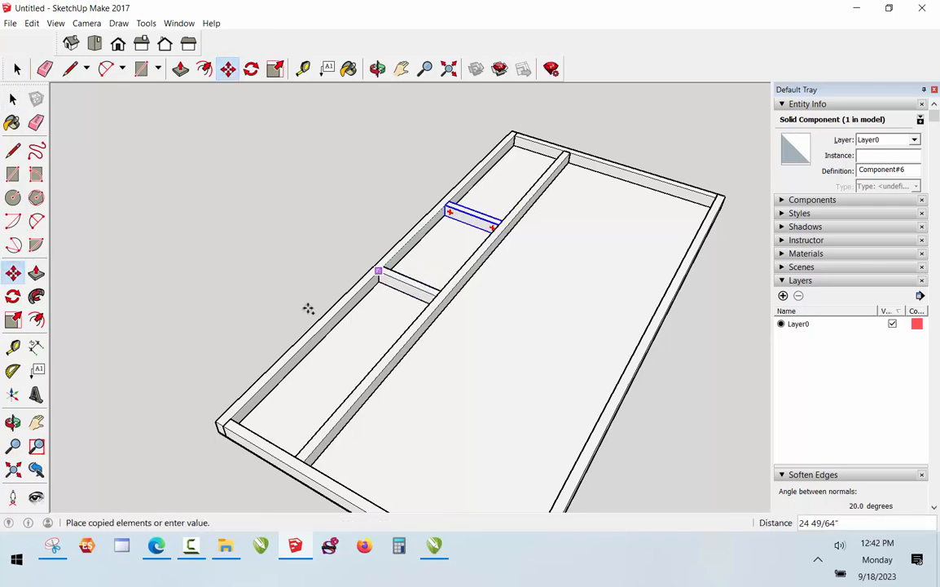
left_click(216, 440)
scroll(225, 427, "up", 1)
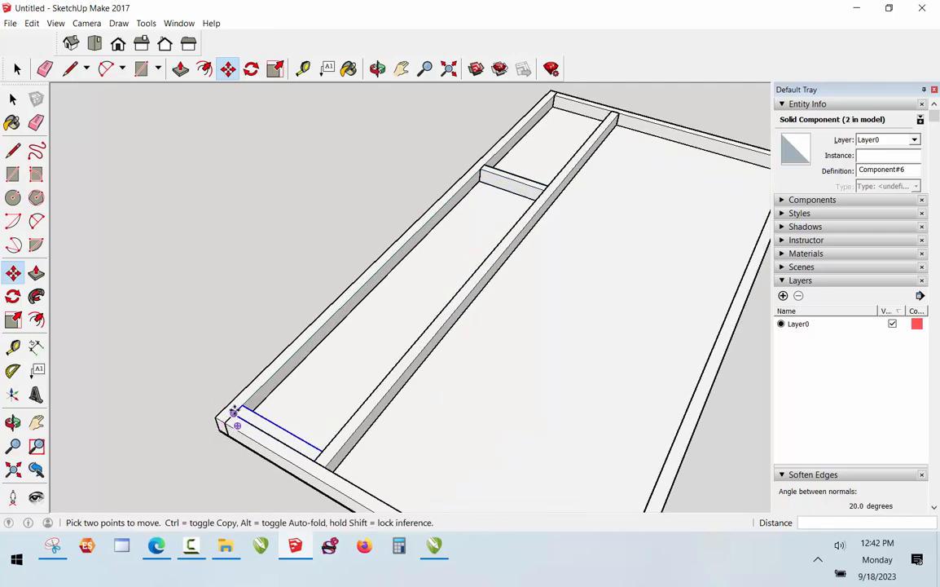
Move the copied crosspiece 30 inches inward from the near end strip
left_click(234, 412)
type("30")
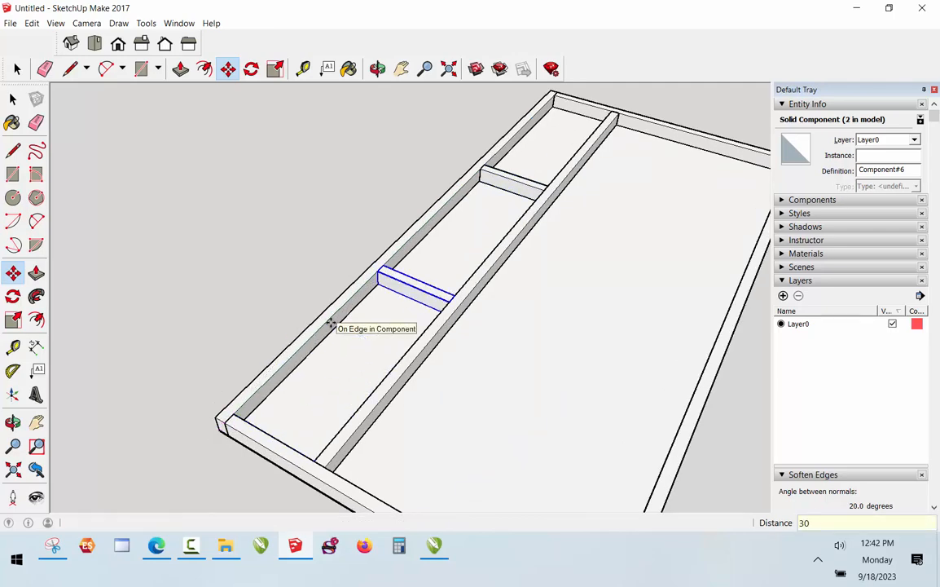
key("Return")
key("space")
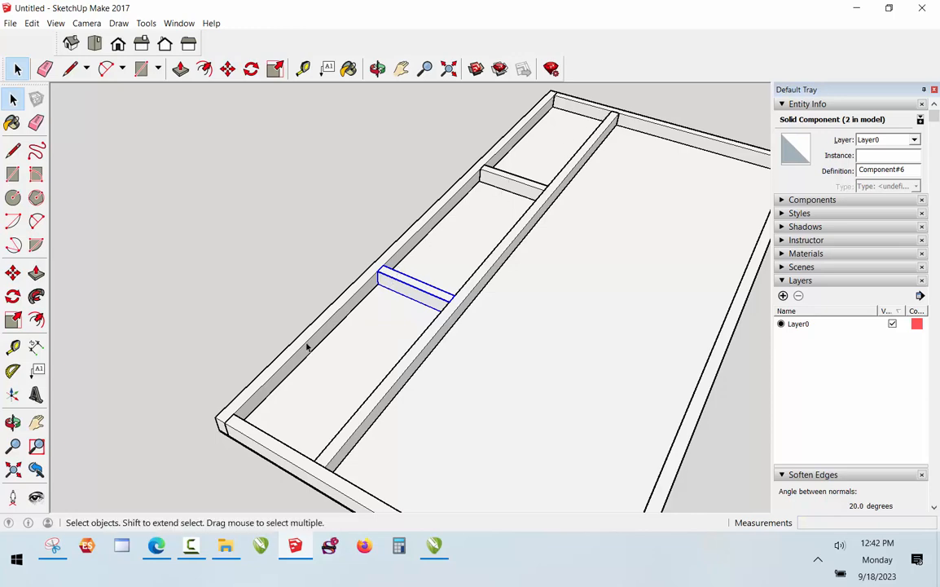
Measure the gap between the two short crosspieces, and clear the selection
key("t")
left_click(418, 280)
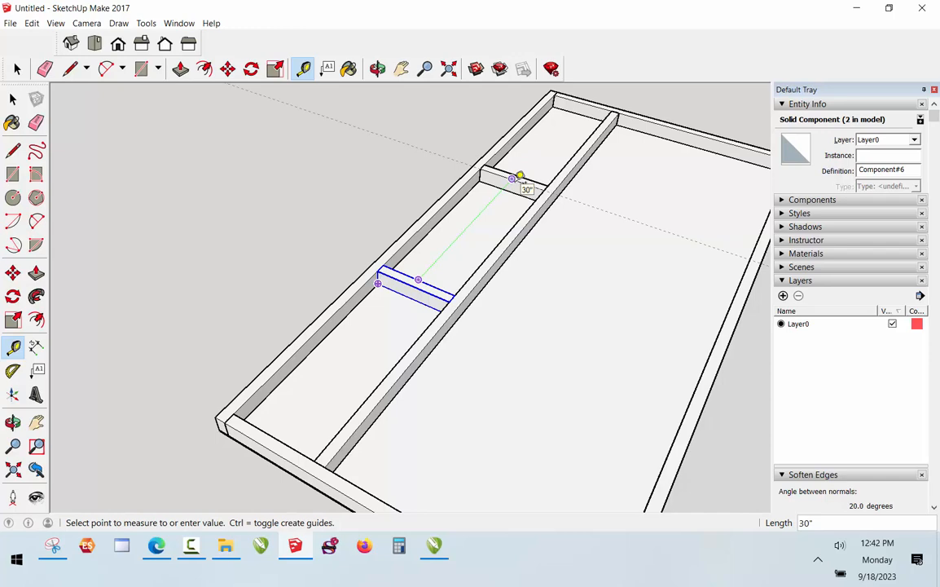
left_click(520, 176)
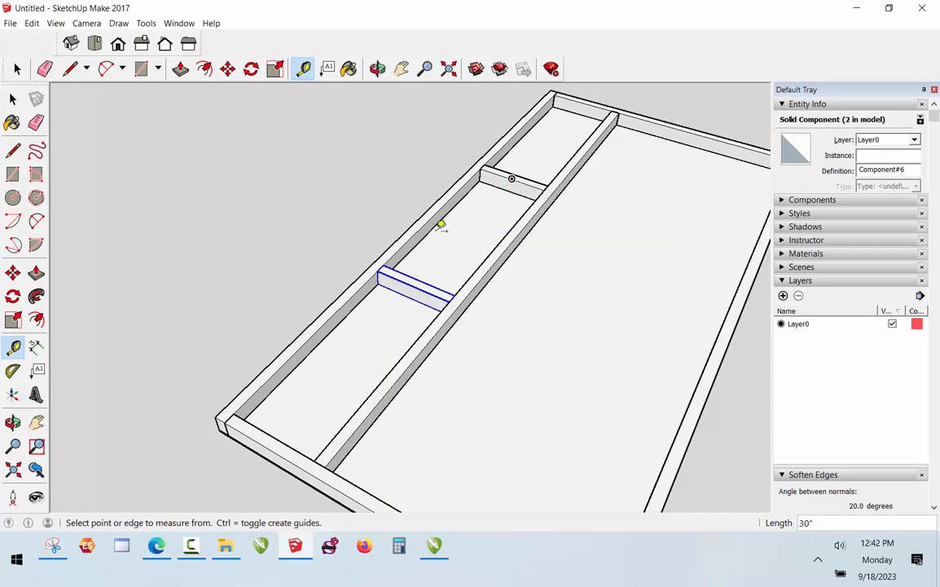
scroll(354, 252, "down", 2)
left_click(13, 70)
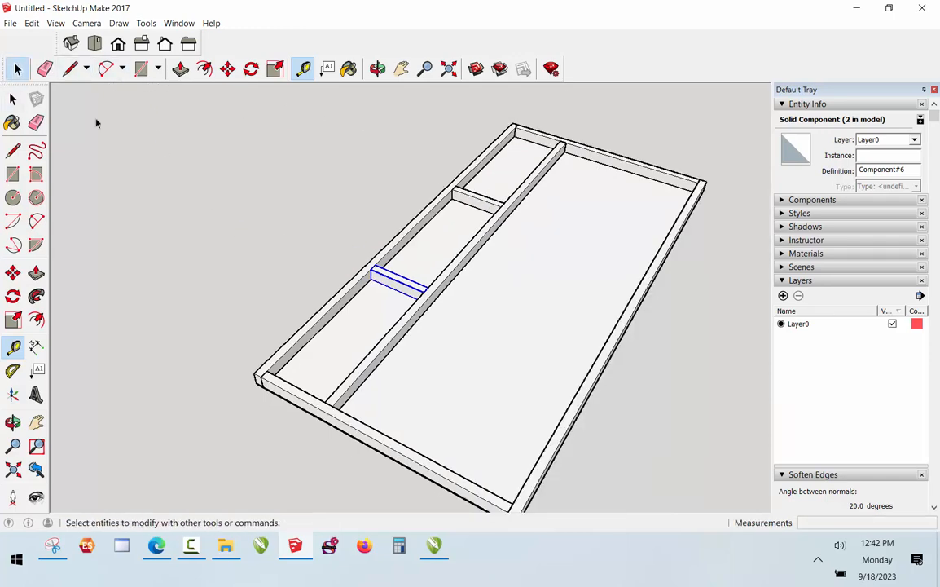
left_click(273, 226)
Draw a rectangle about 68.7 by 2.5 inches across the near end of the frame's top face, overhanging the open long side
scroll(281, 220, "down", 1)
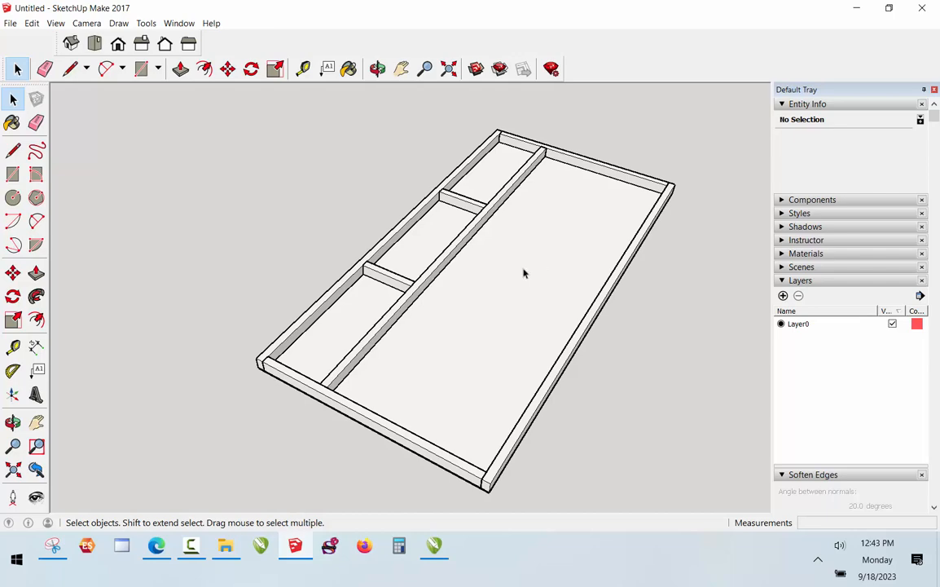
scroll(441, 496, "up", 1)
scroll(442, 494, "down", 1)
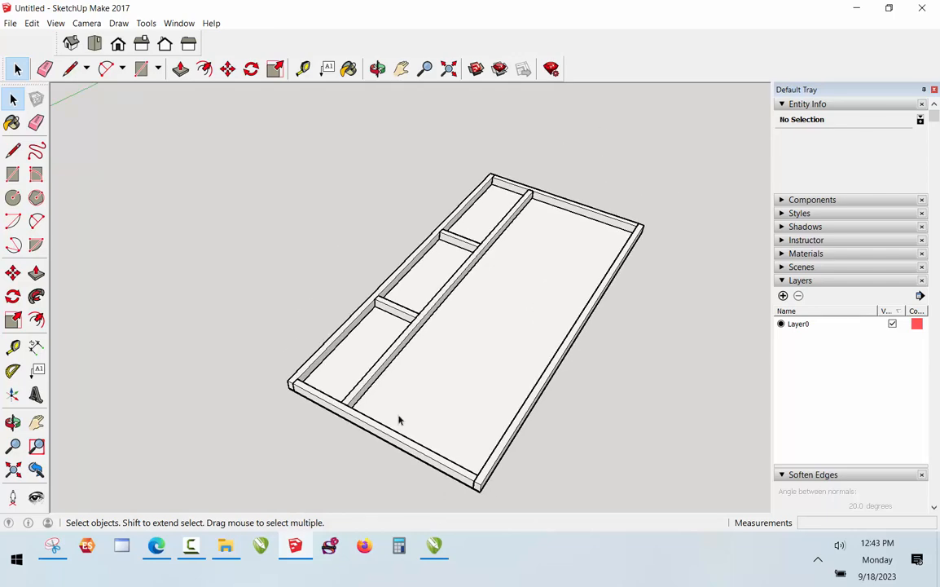
scroll(398, 420, "up", 1)
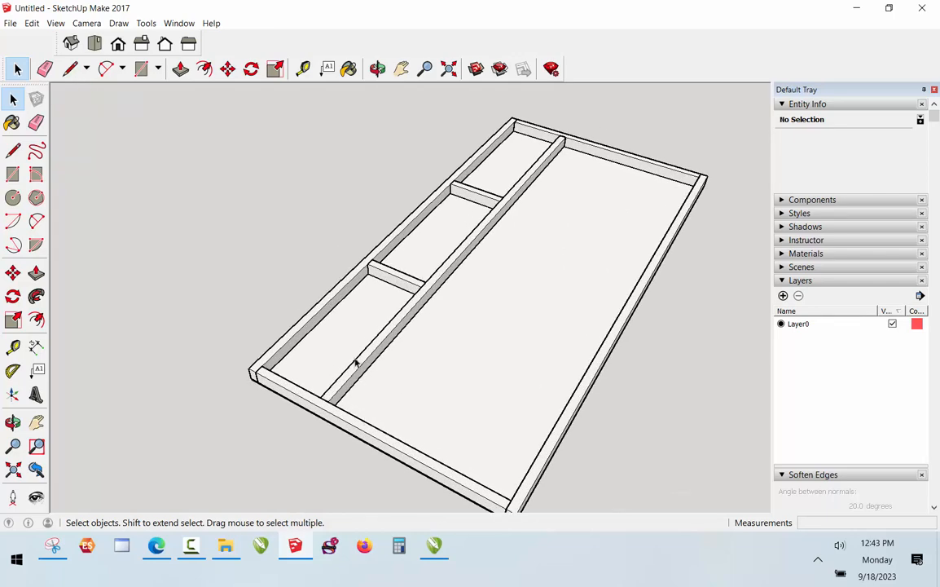
scroll(328, 260, "down", 1)
scroll(330, 299, "up", 1)
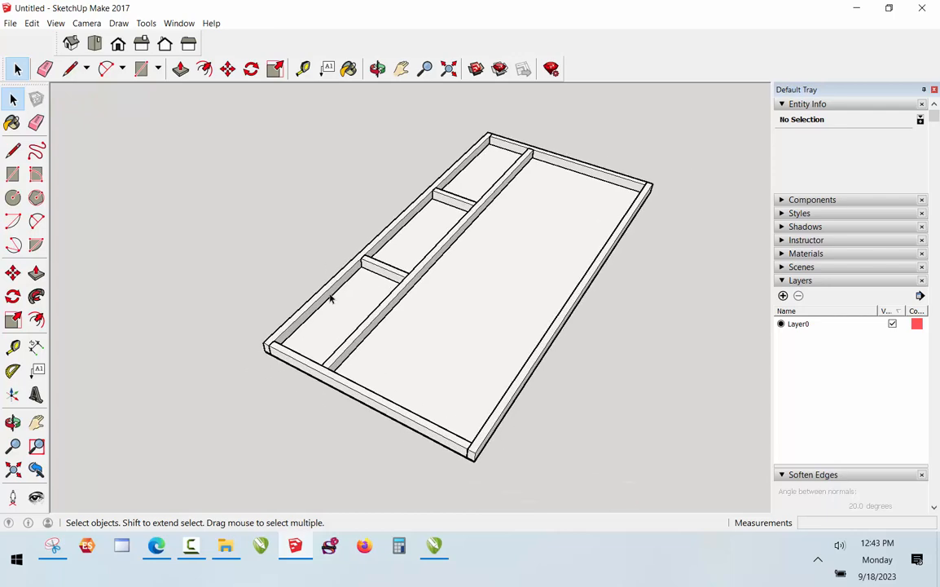
key("r")
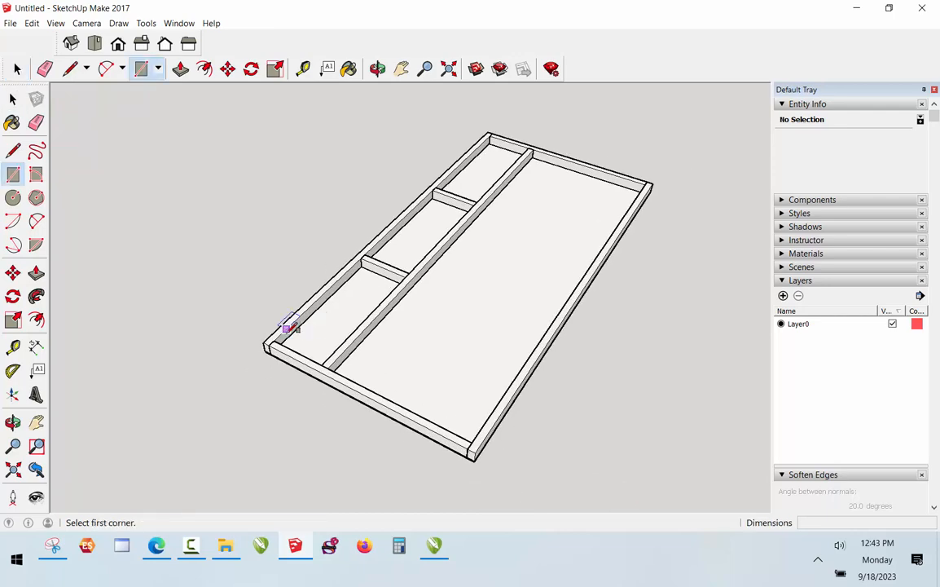
left_click(275, 339)
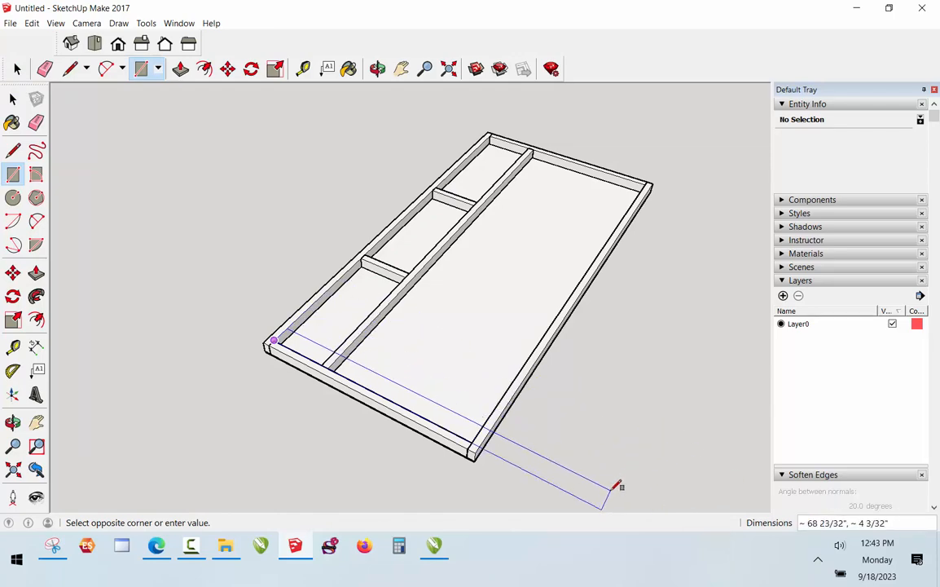
type(",")
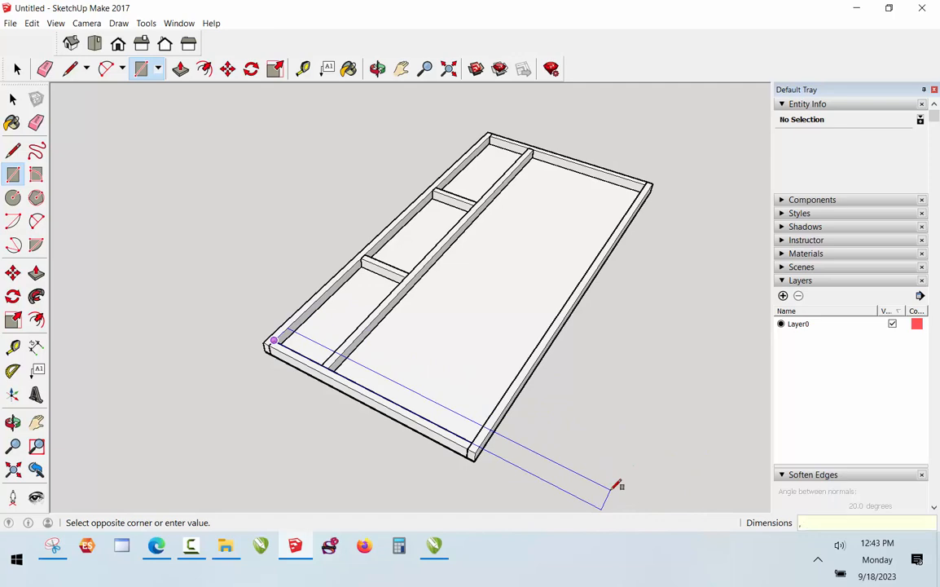
type("2.5")
key("Return")
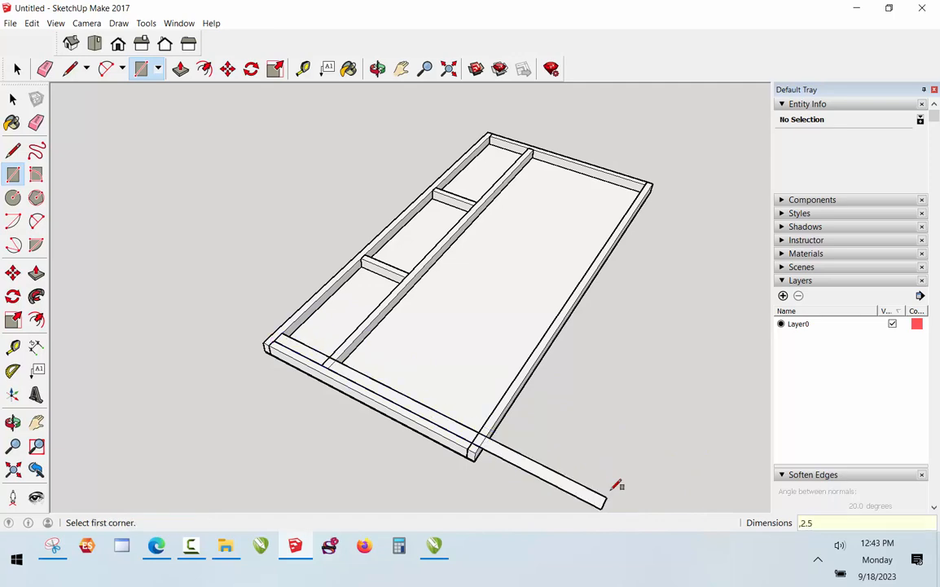
Extrude the overhanging rectangle upward 1.5 inches with Push/Pull
key("p")
left_click(529, 454)
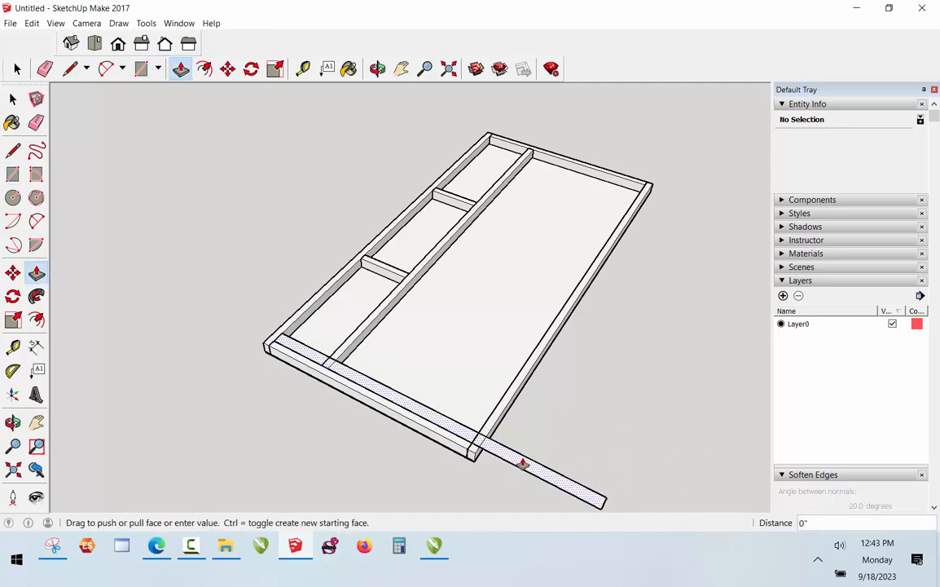
type("1.")
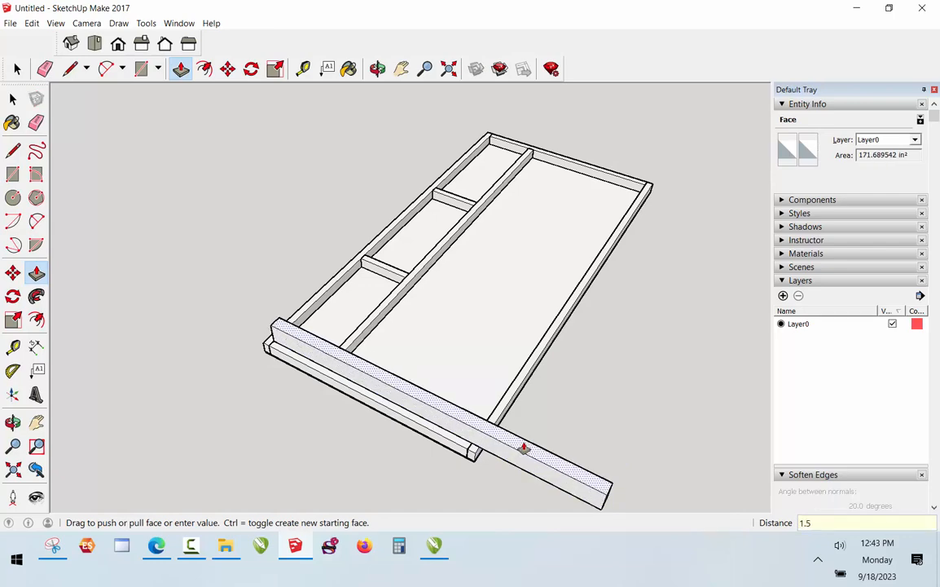
type("5")
key("Return")
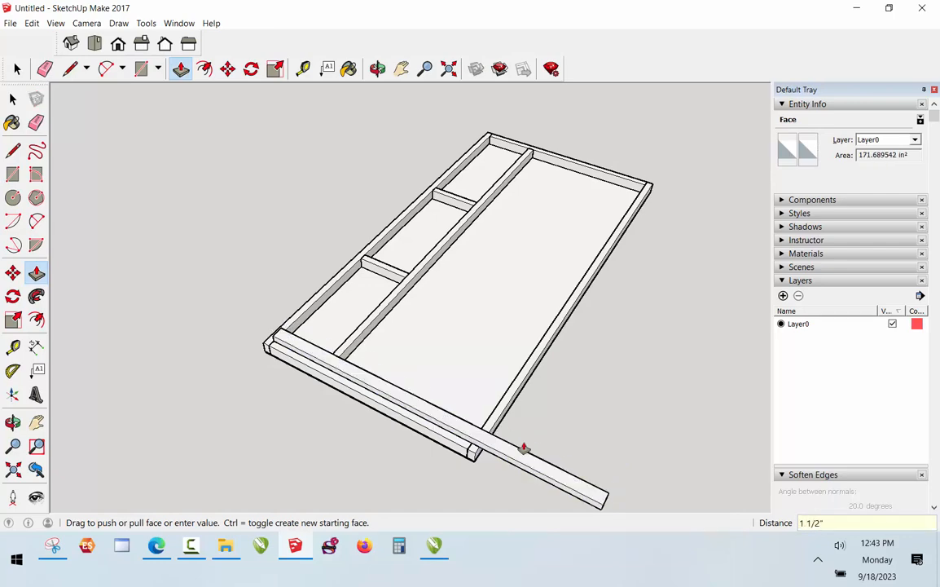
key("space")
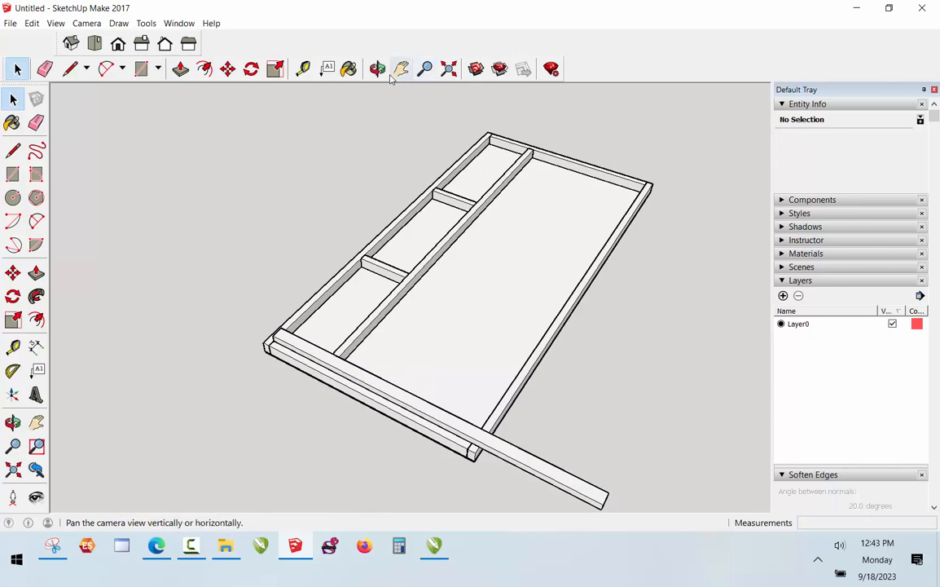
scroll(606, 508, "up", 2)
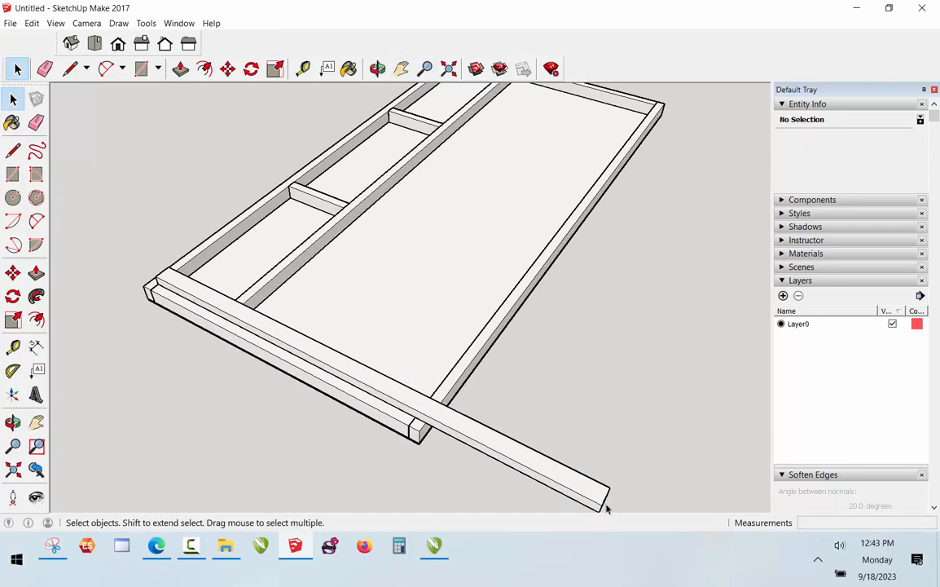
scroll(268, 235, "down", 3)
scroll(382, 400, "up", 3)
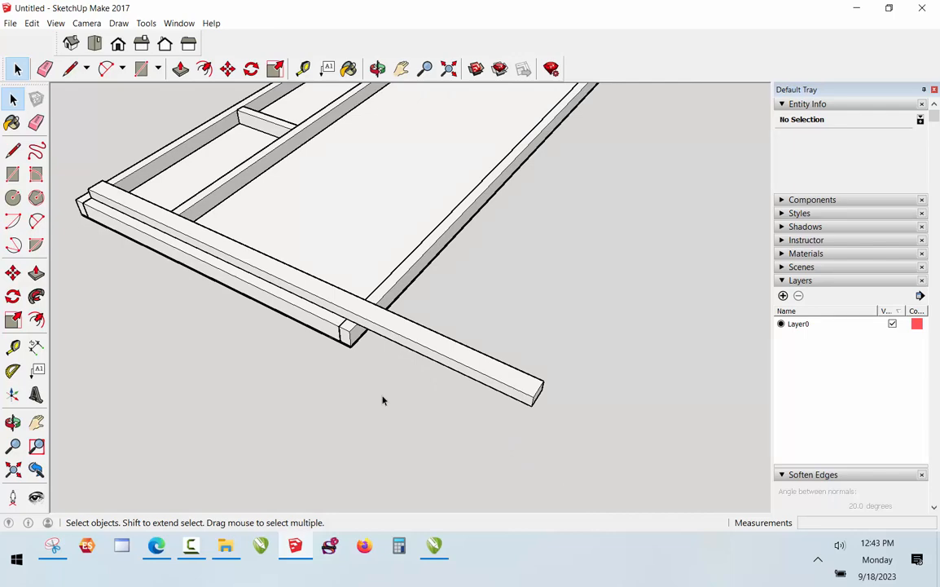
scroll(383, 400, "down", 1)
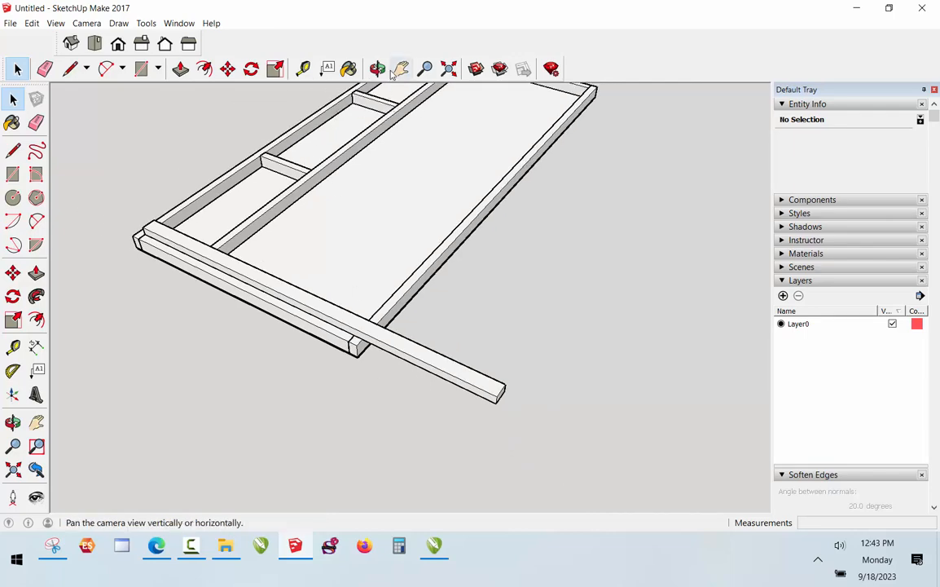
scroll(427, 380, "down", 2)
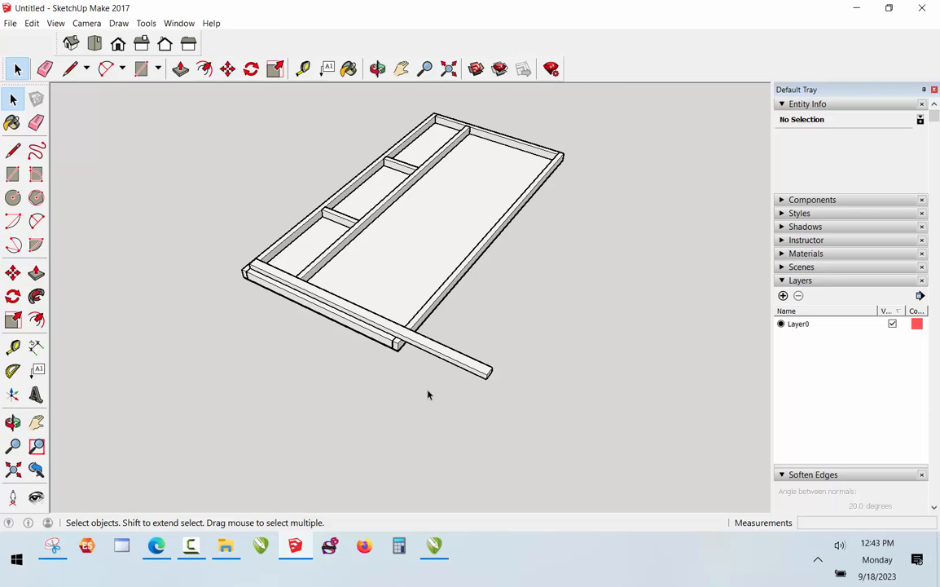
Select the whole assembly and rotate it 90 degrees upright about the near end's bottom corner, then clear the selection
scroll(131, 230, "down", 2)
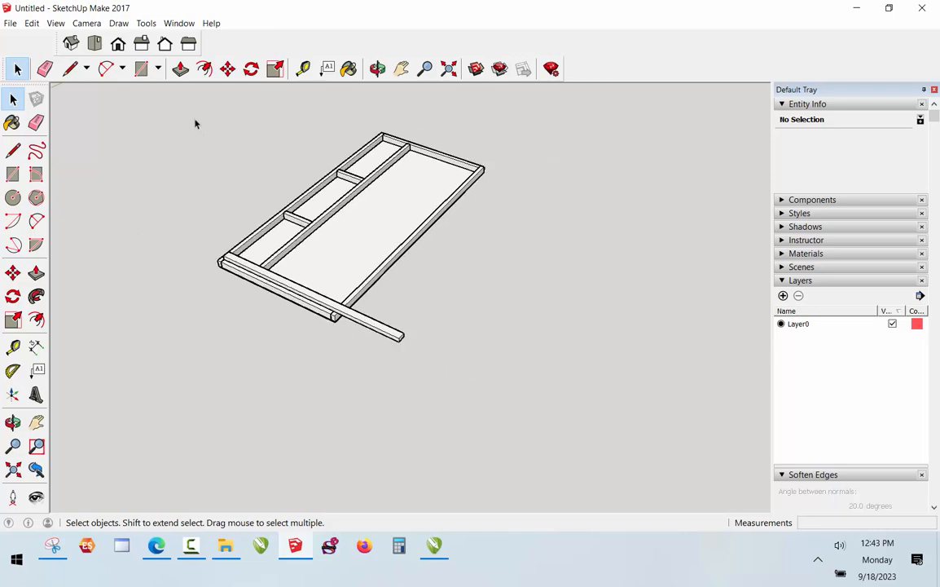
left_click_drag(195, 124, 494, 359)
scroll(372, 225, "up", 2)
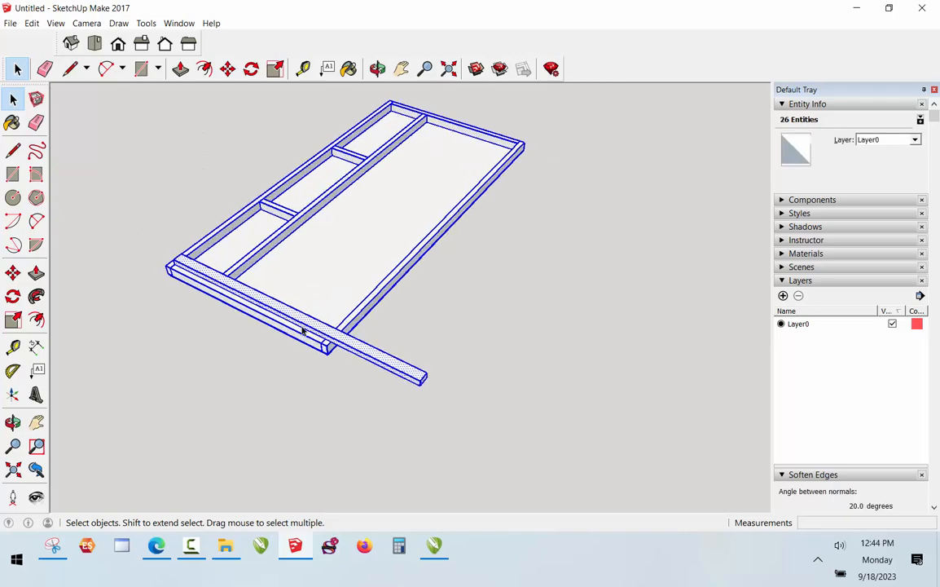
scroll(306, 347, "up", 2)
key("q")
scroll(318, 341, "up", 2)
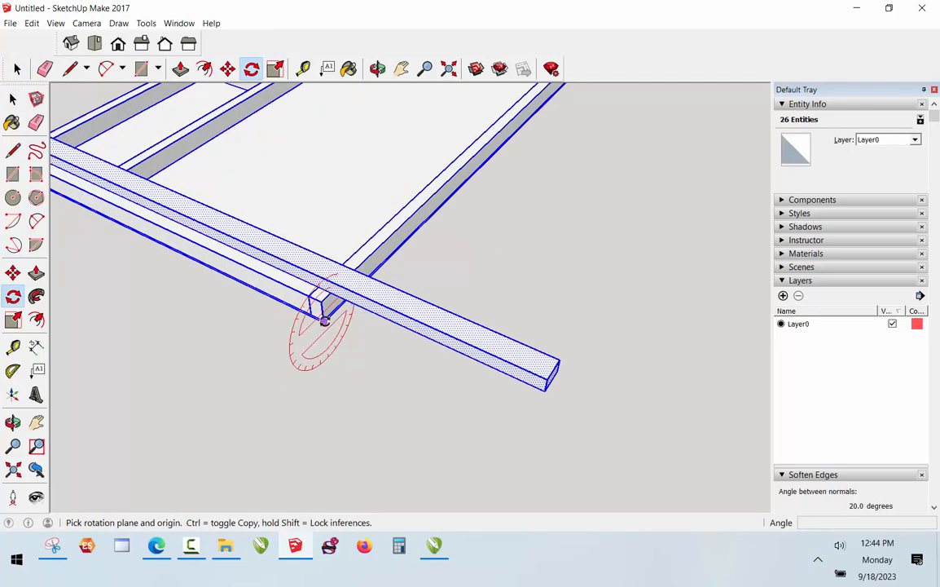
scroll(325, 322, "up", 1)
left_click(322, 320)
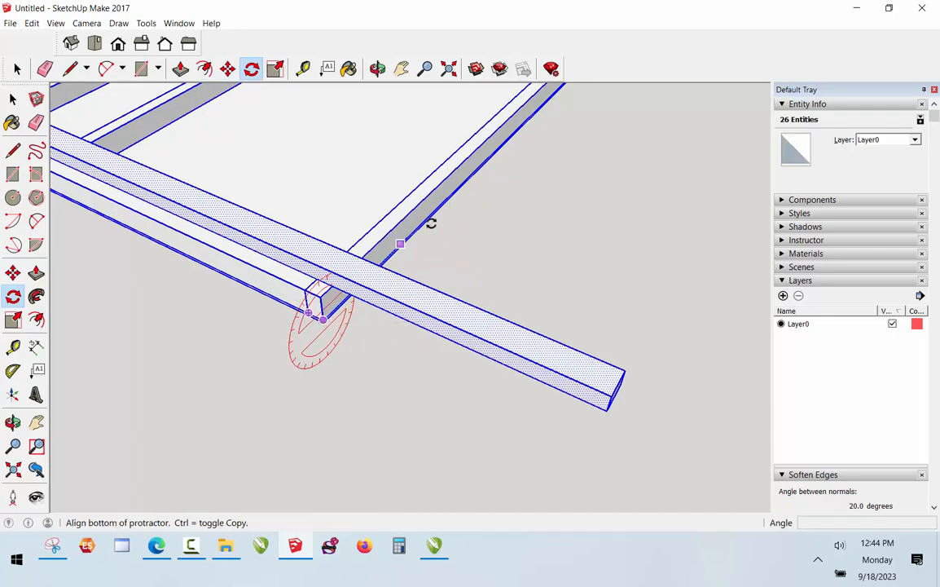
left_click(438, 207)
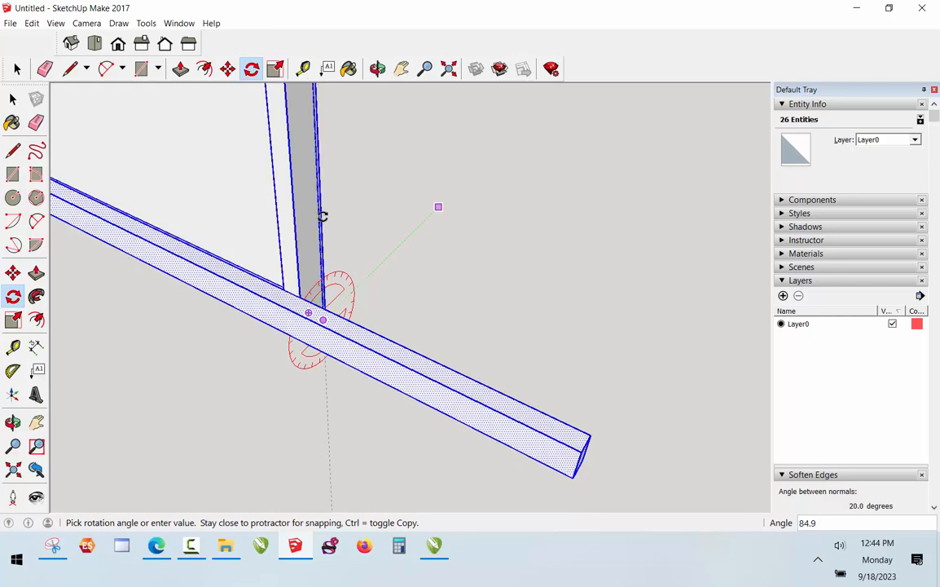
left_click(310, 221)
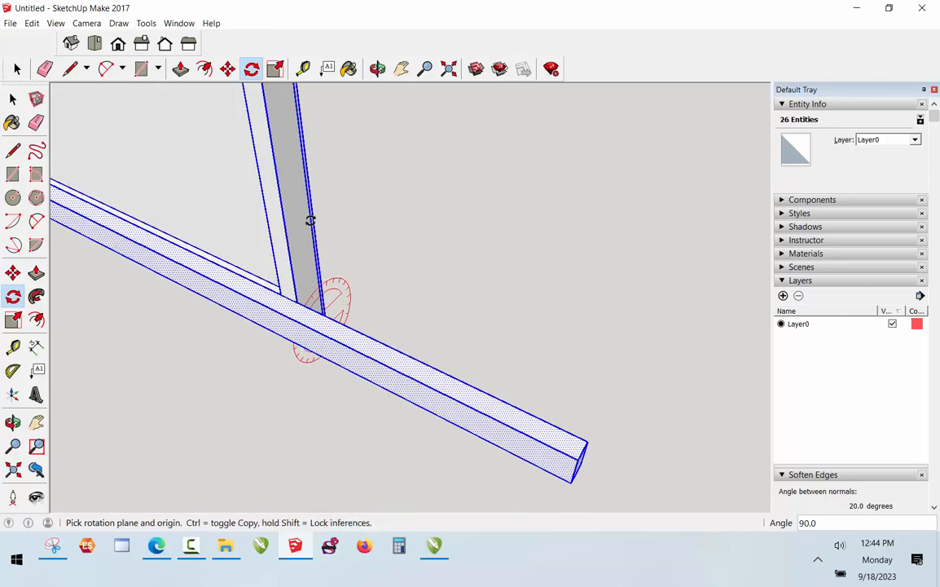
key("space")
left_click(482, 298)
Examine the upright assembly in the standard front, right, back and top views
scroll(483, 325, "down", 1)
scroll(483, 324, "down", 2)
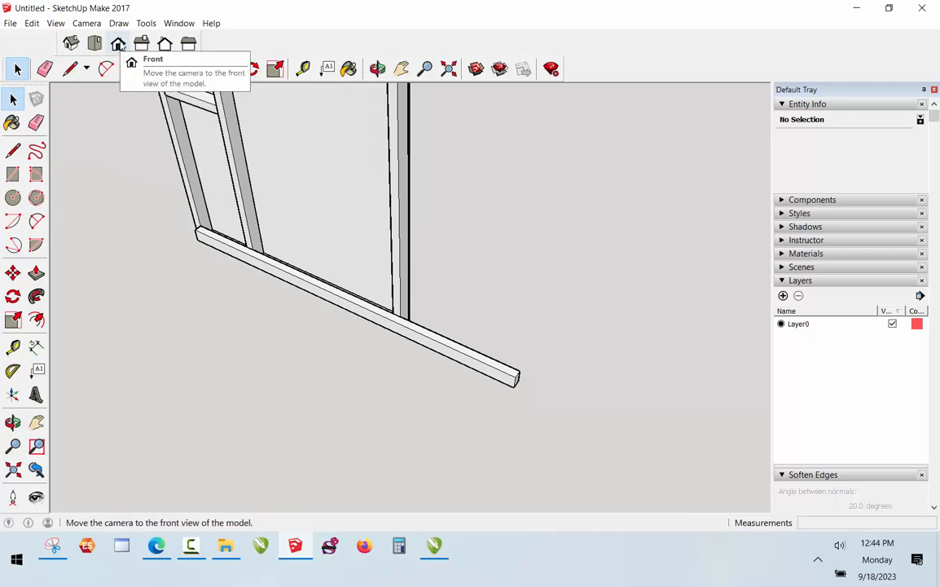
left_click(119, 44)
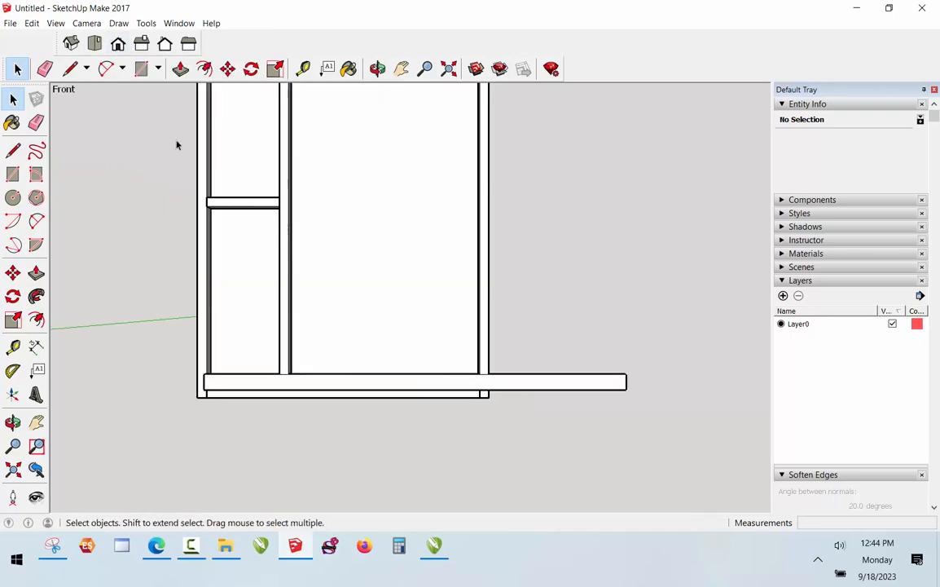
left_click(140, 48)
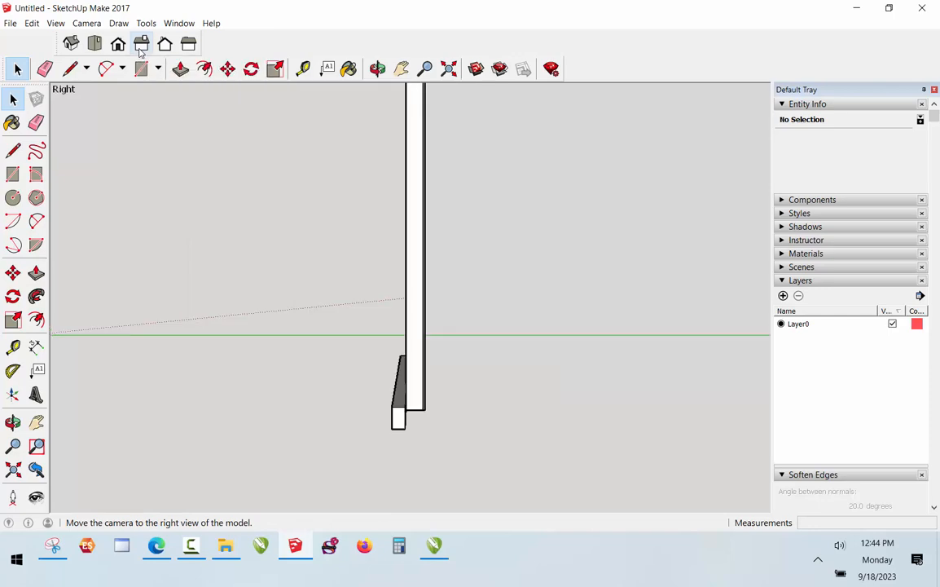
left_click(165, 45)
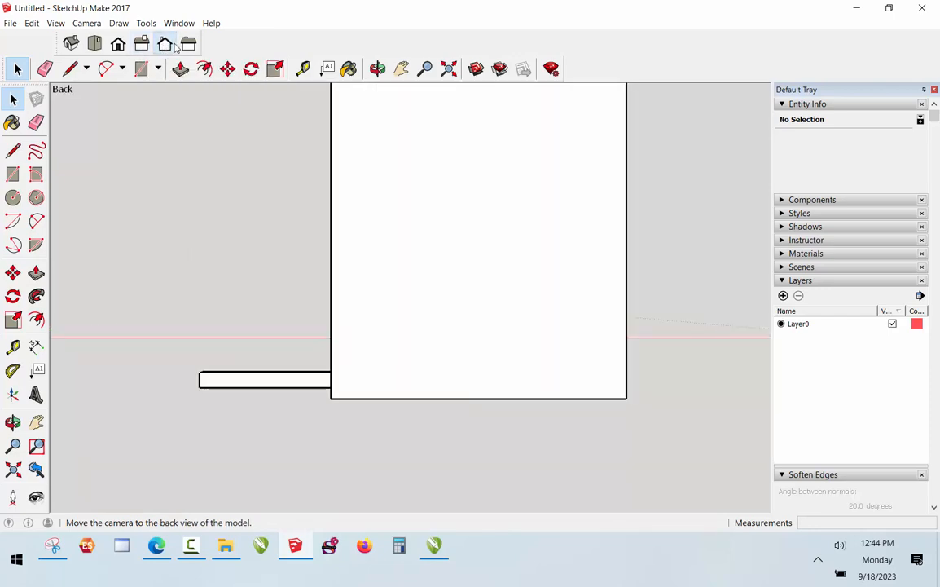
left_click(95, 43)
scroll(591, 244, "down", 2)
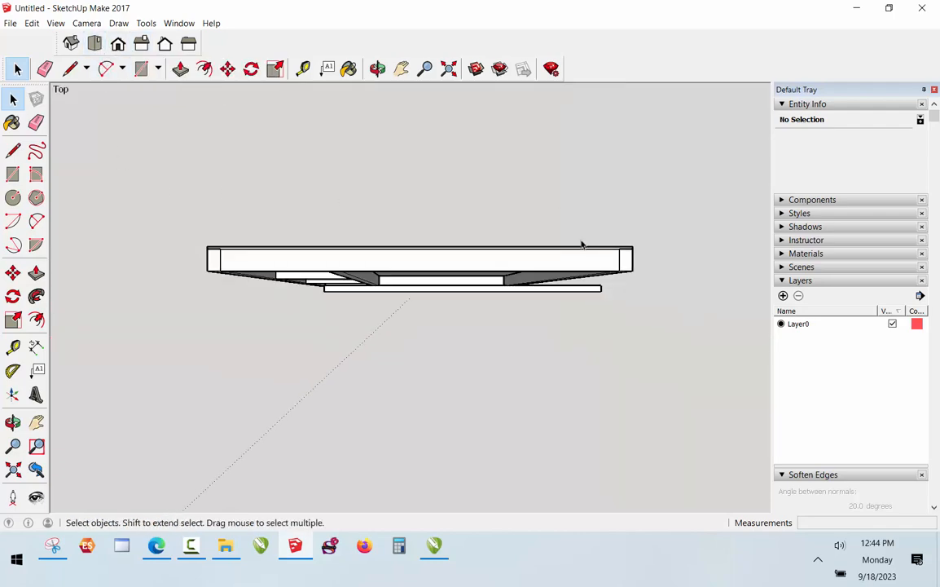
scroll(452, 248, "up", 2)
scroll(450, 246, "down", 1)
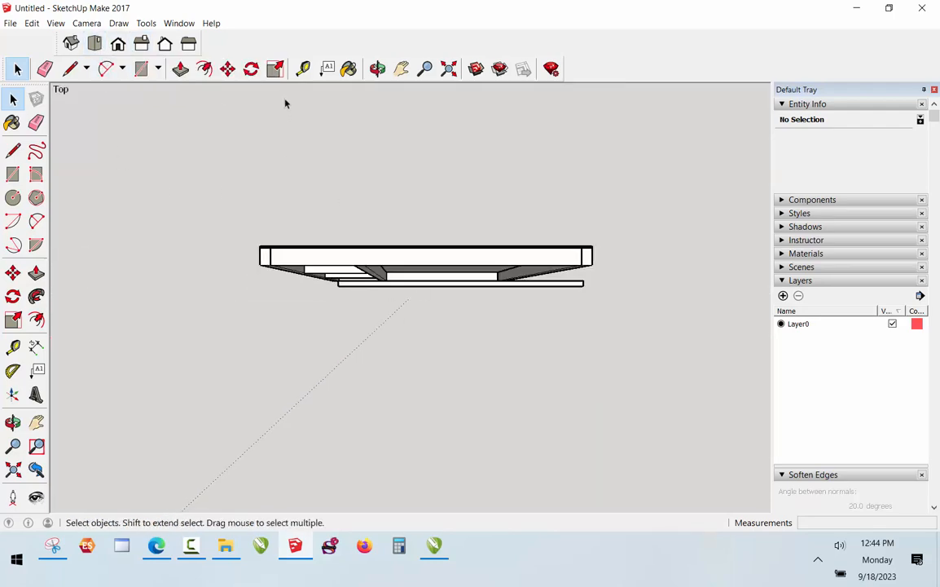
Create a guide line 18 inches in front of the overhanging strip's rear top edge
left_click(377, 69)
left_click_drag(438, 402, 236, 116)
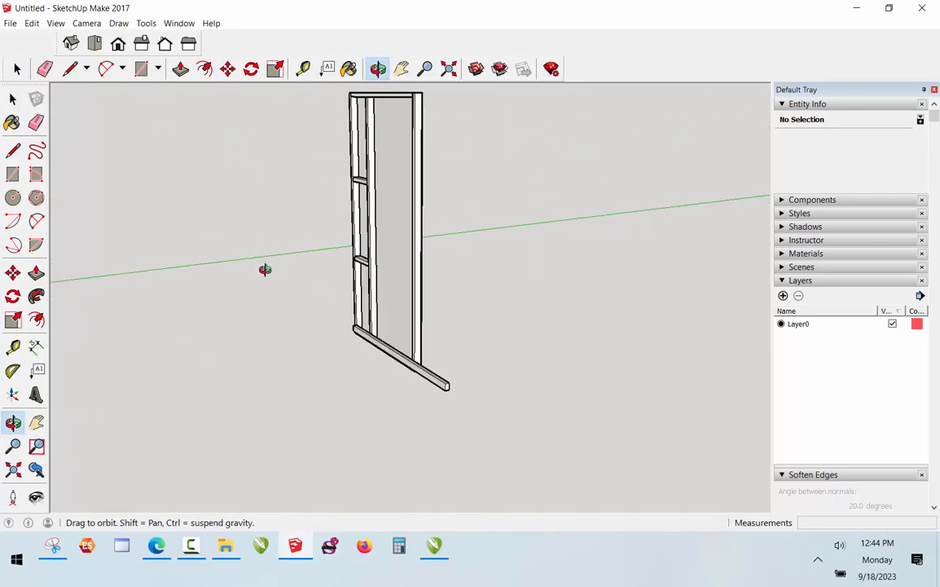
left_click_drag(264, 269, 327, 428)
key("space")
scroll(374, 428, "up", 2)
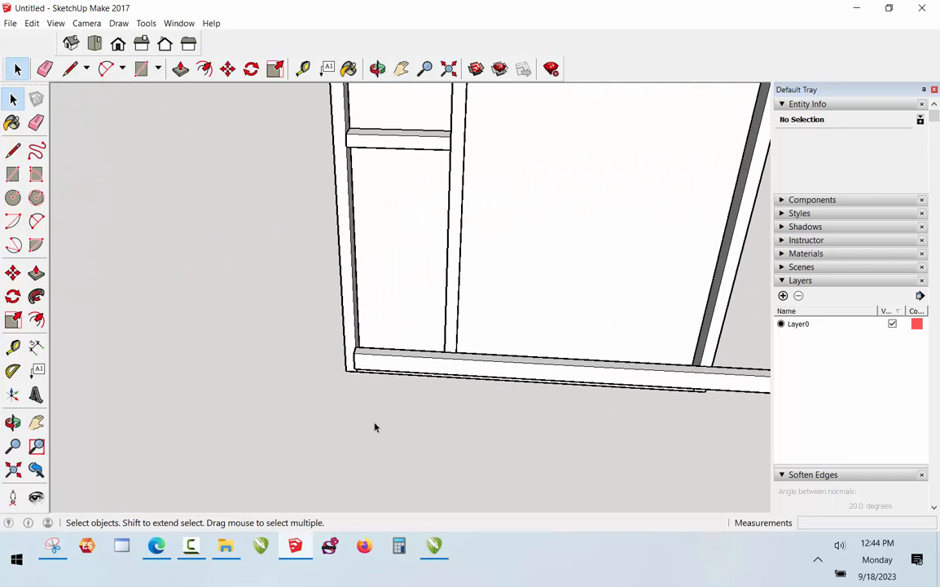
key("t")
left_click(392, 347)
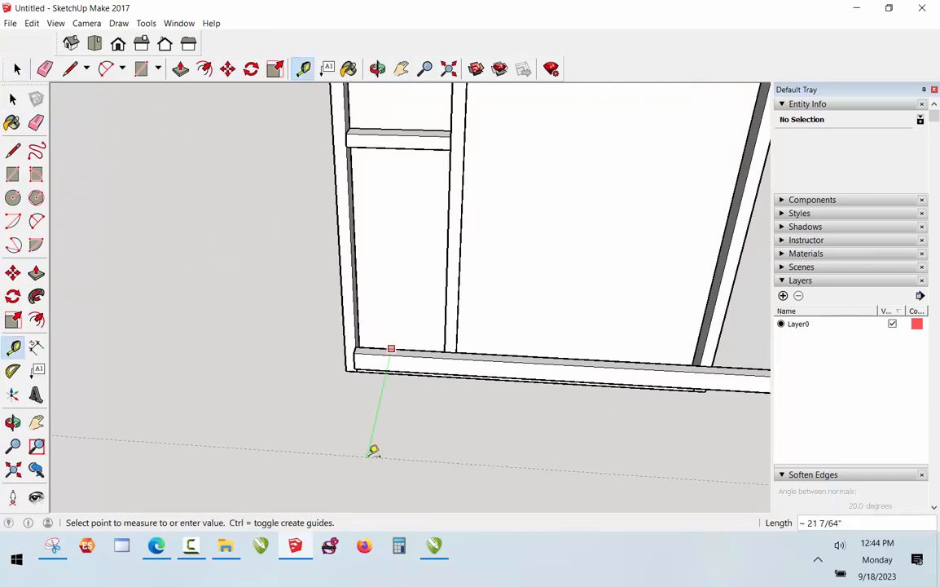
type("18")
key("Return")
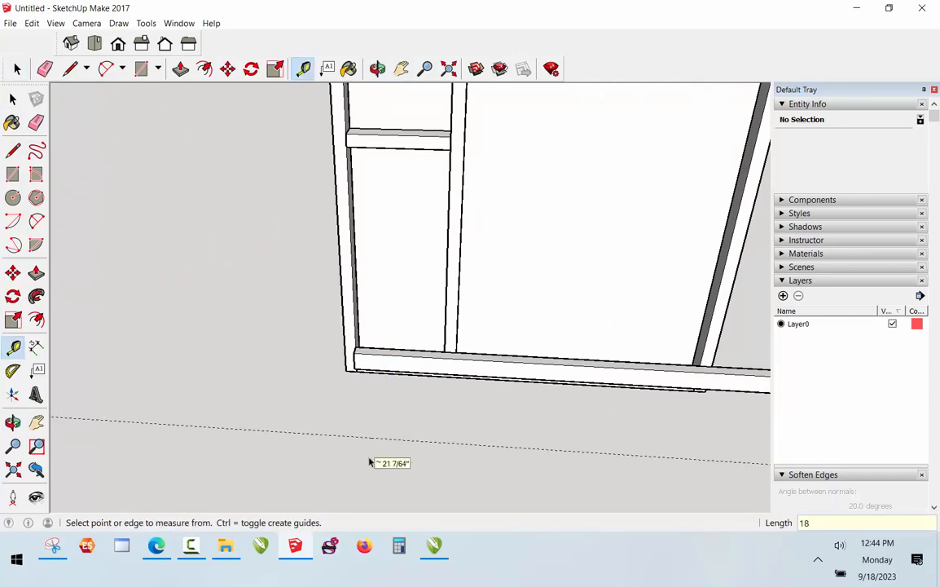
Make the overhanging strip a component with the default definition name, replacing the selection with the component
key("space")
left_click(392, 357)
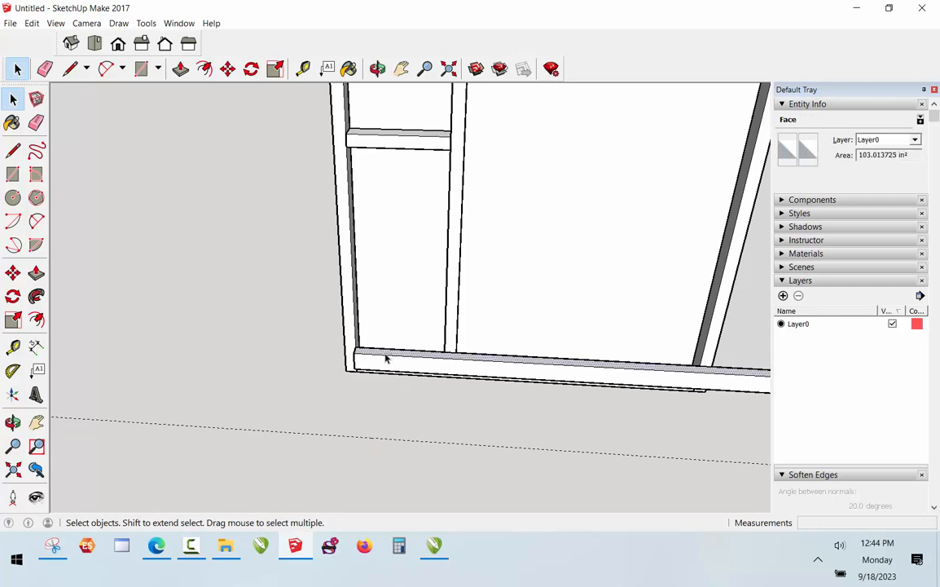
triple_click(382, 361)
right_click(382, 361)
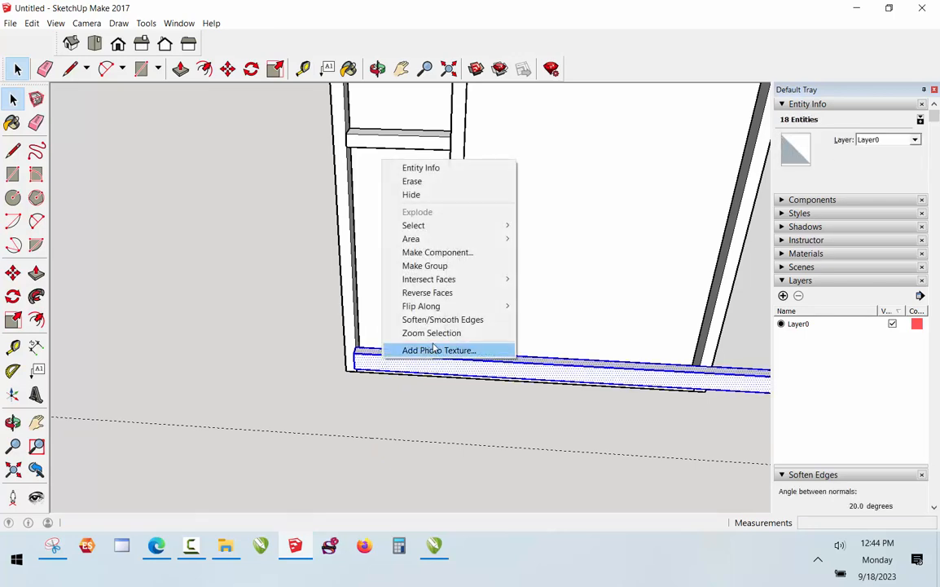
left_click(447, 252)
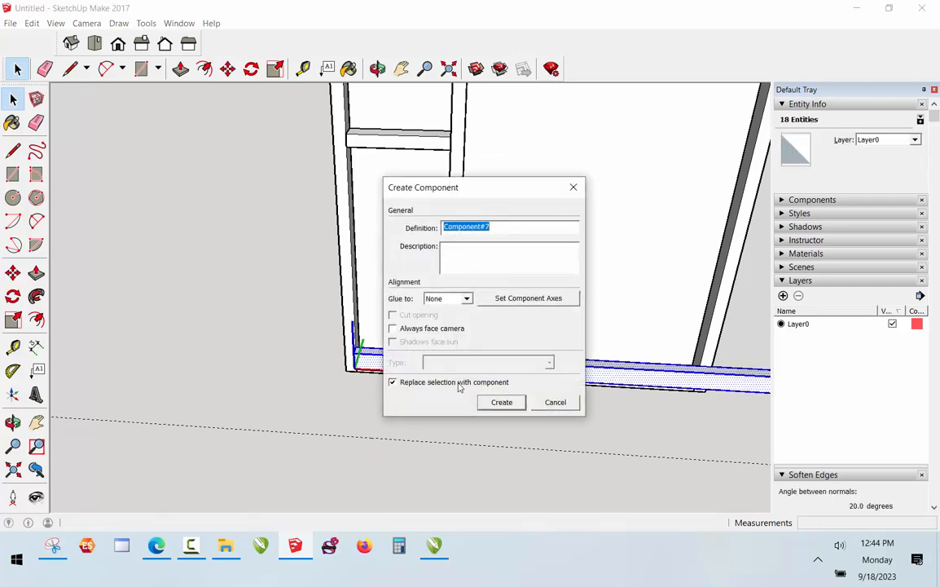
left_click(502, 402)
left_click(268, 365)
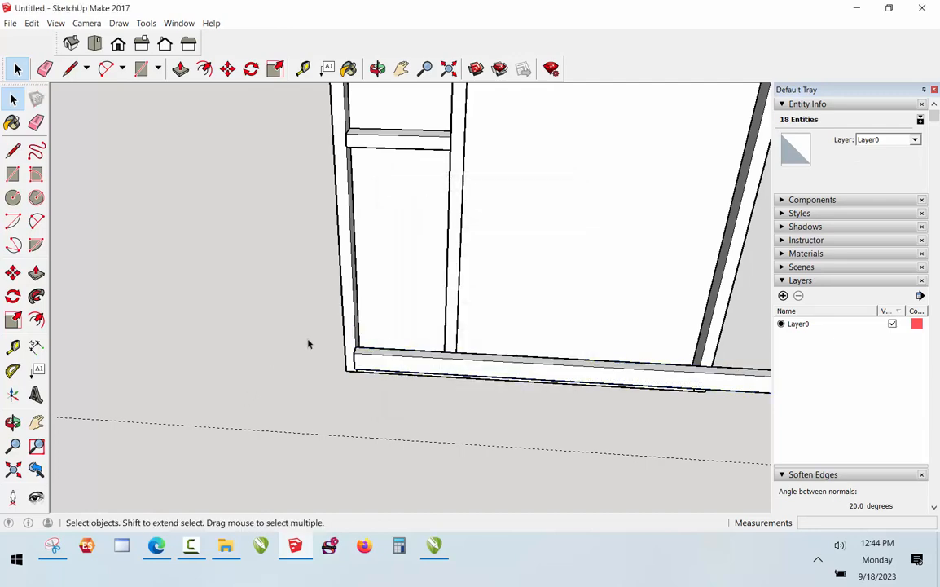
Copy the overhanging strip component 18 inches forward onto the guide line, and clear the selection
left_click(375, 356)
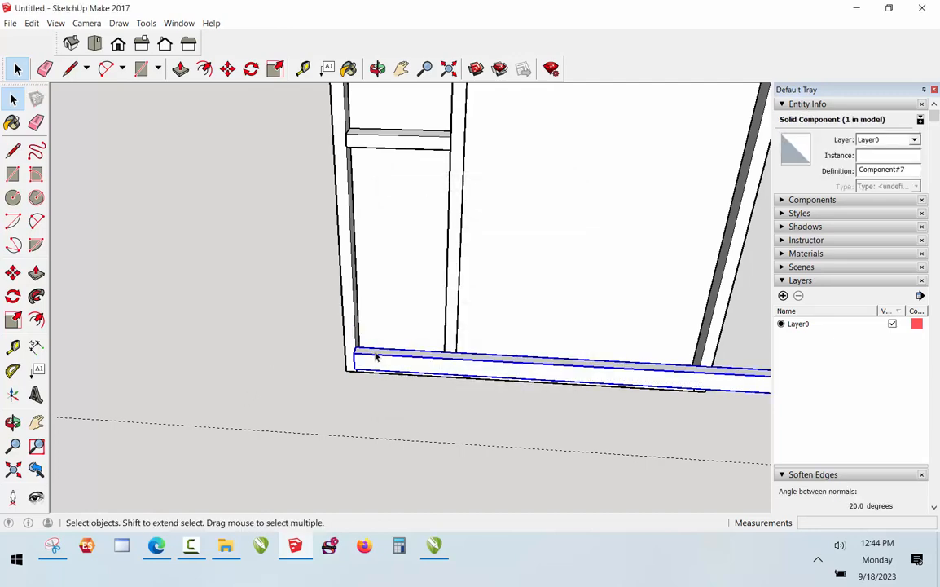
key("m")
left_click(357, 355)
key("ctrl")
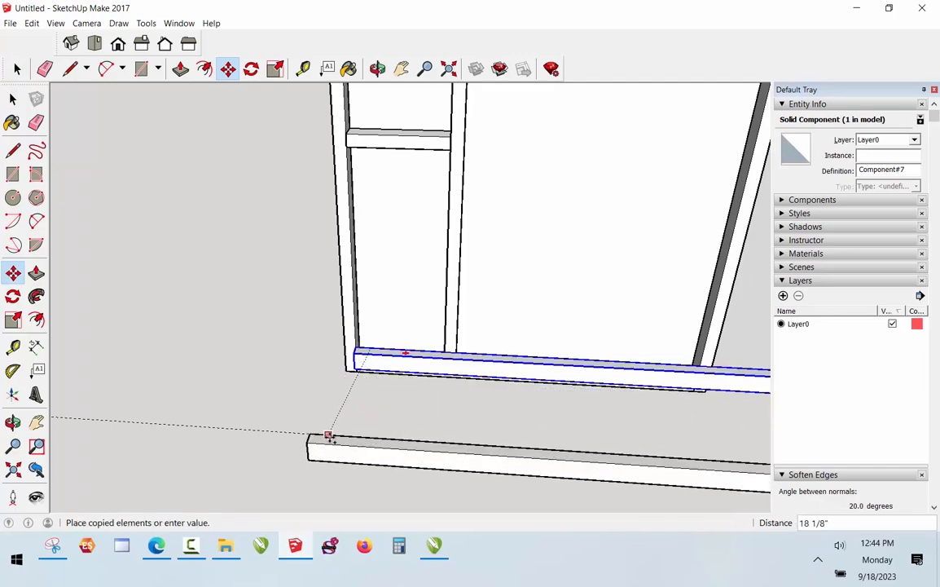
left_click(347, 437)
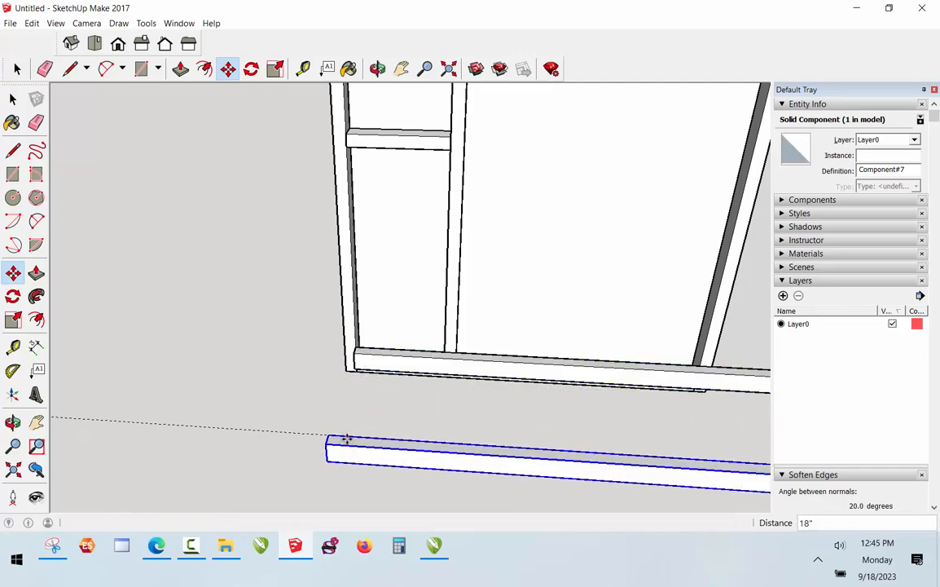
key("space")
left_click(269, 387)
Move the copied strip back from its front top corner so its front top edge lies on the guide line
middle_click_drag(294, 380, 244, 433)
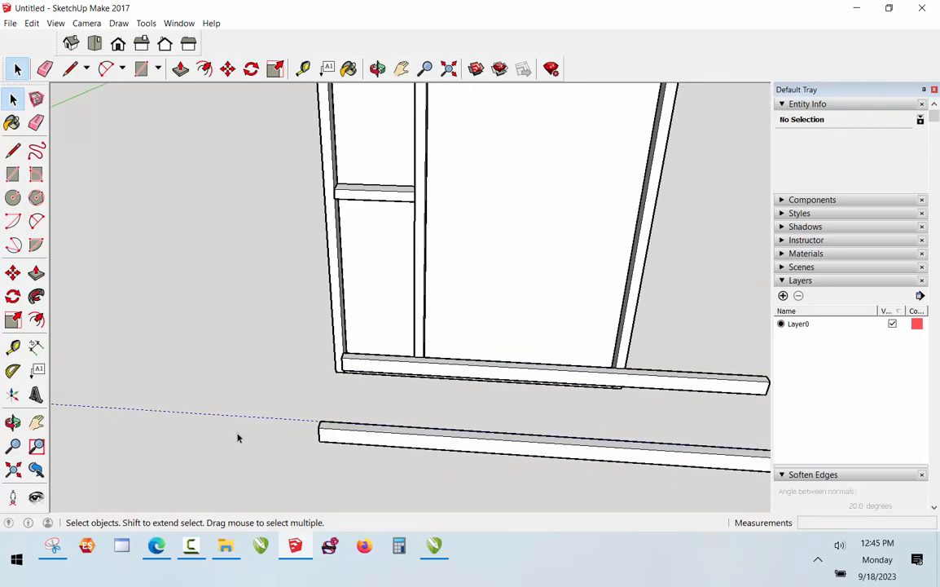
left_click(237, 438)
scroll(237, 437, "up", 2)
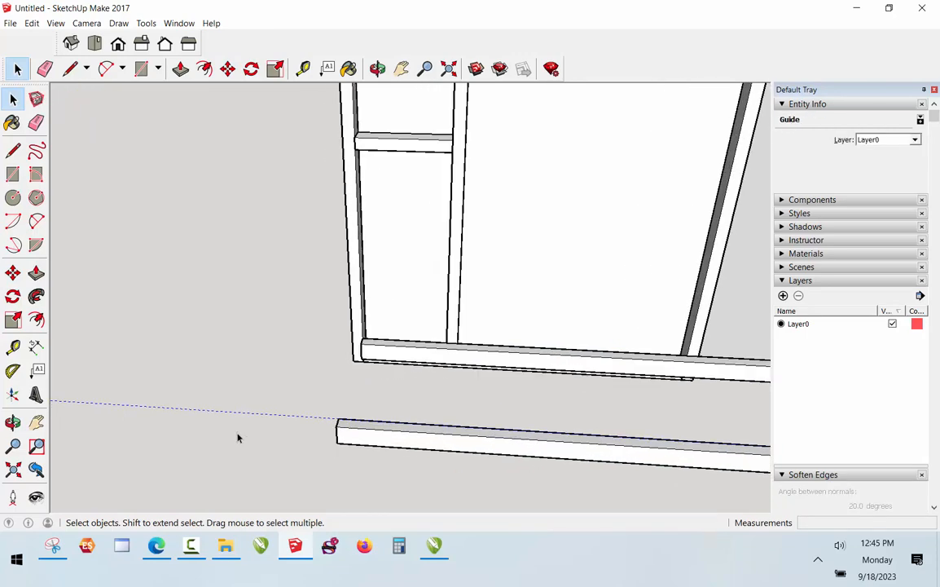
key("m")
key("space")
left_click(343, 432)
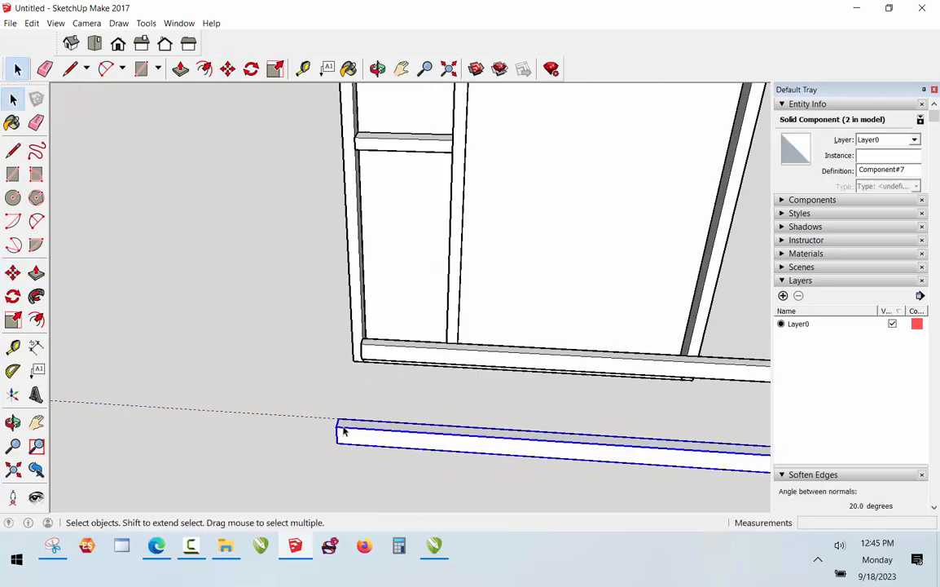
key("m")
left_click(337, 420)
left_click(338, 418)
key("space")
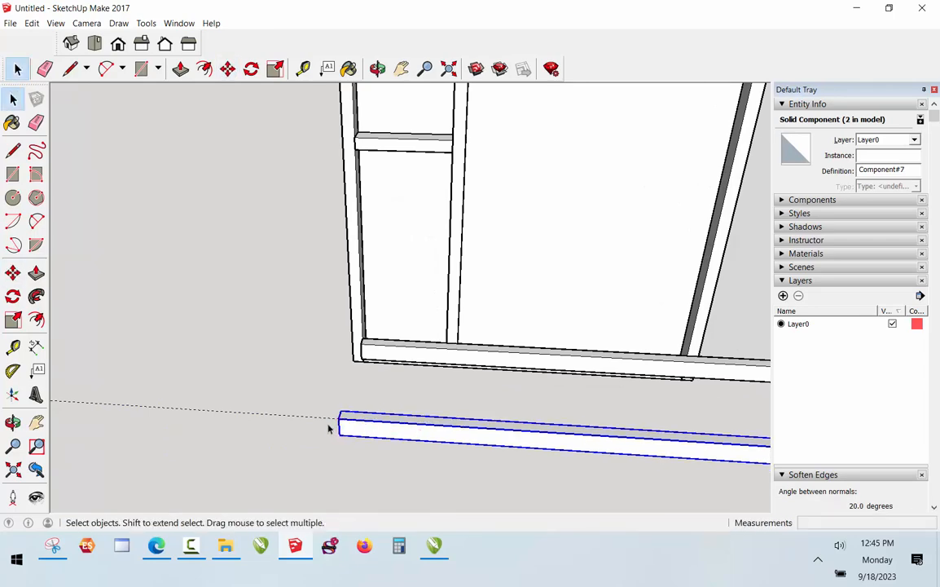
Delete the guide line, and measure from the copied strip's front top edge to the original strip's rear top edge
left_click(318, 412)
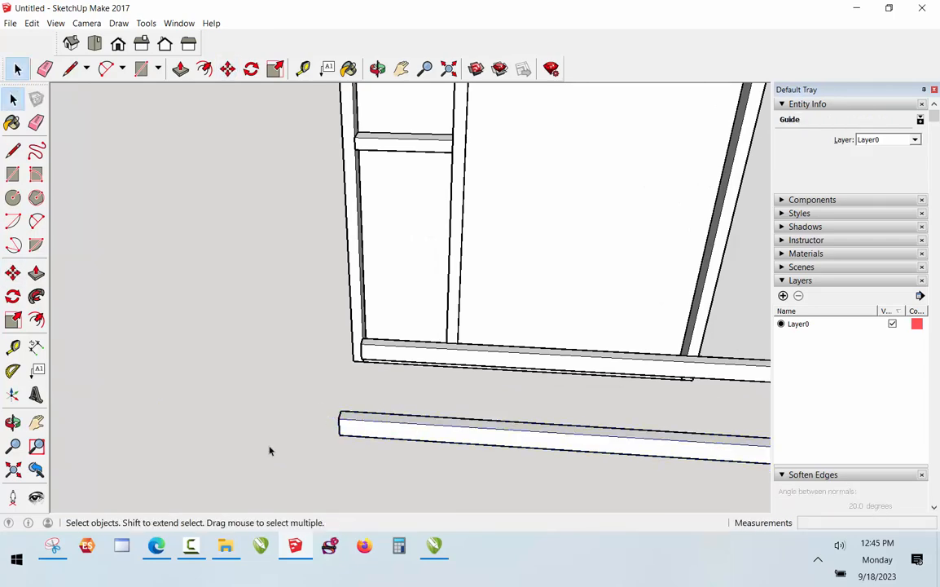
key("Delete")
key("t")
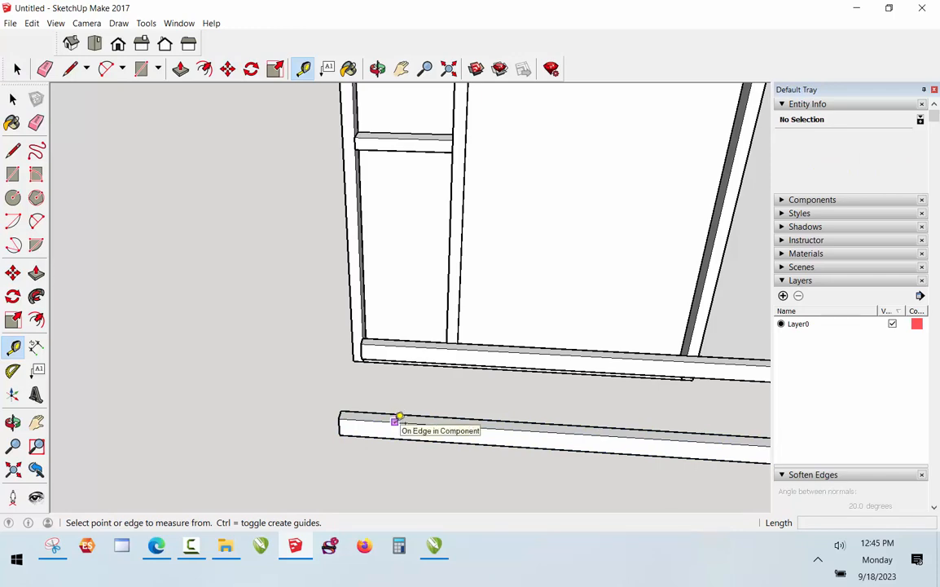
left_click(395, 419)
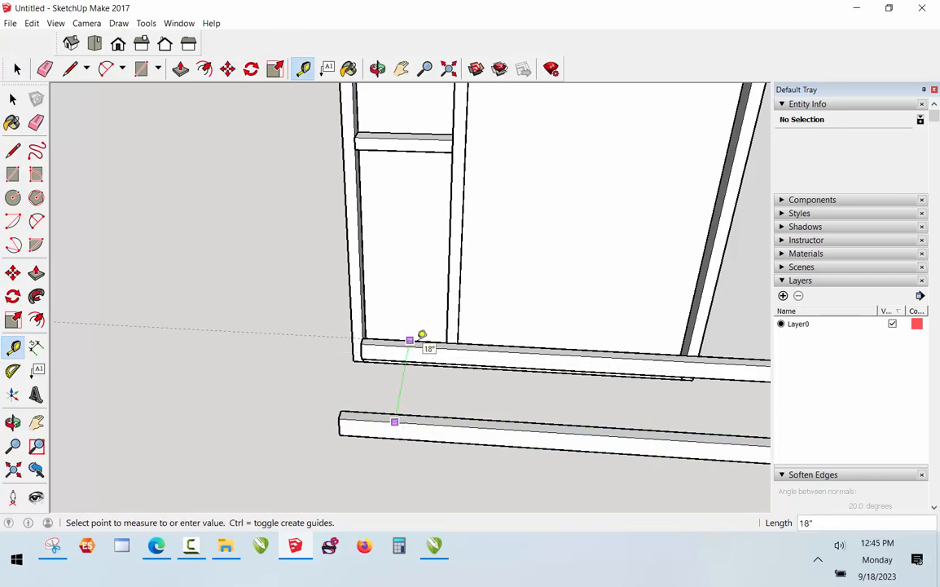
key("space")
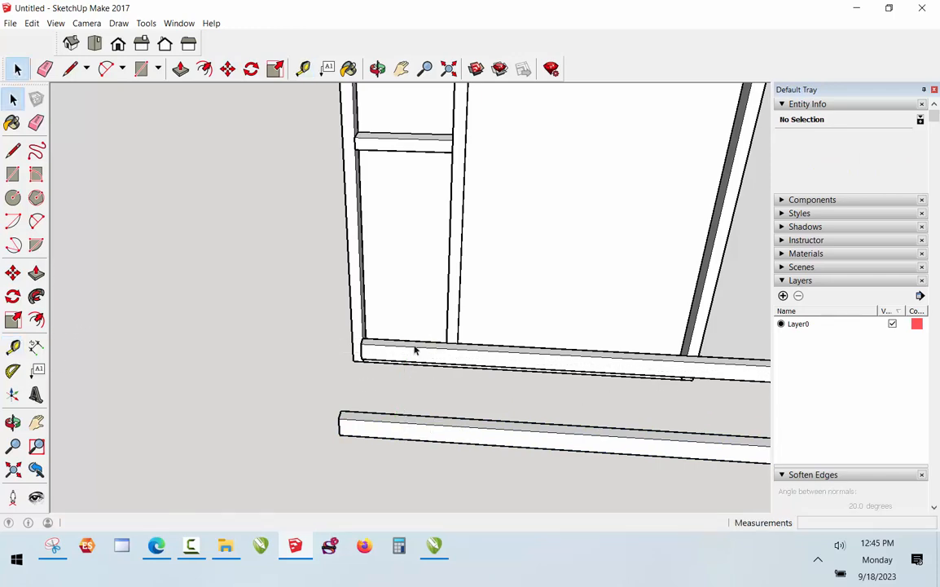
Add a new layer named base
middle_click_drag(310, 375, 422, 214)
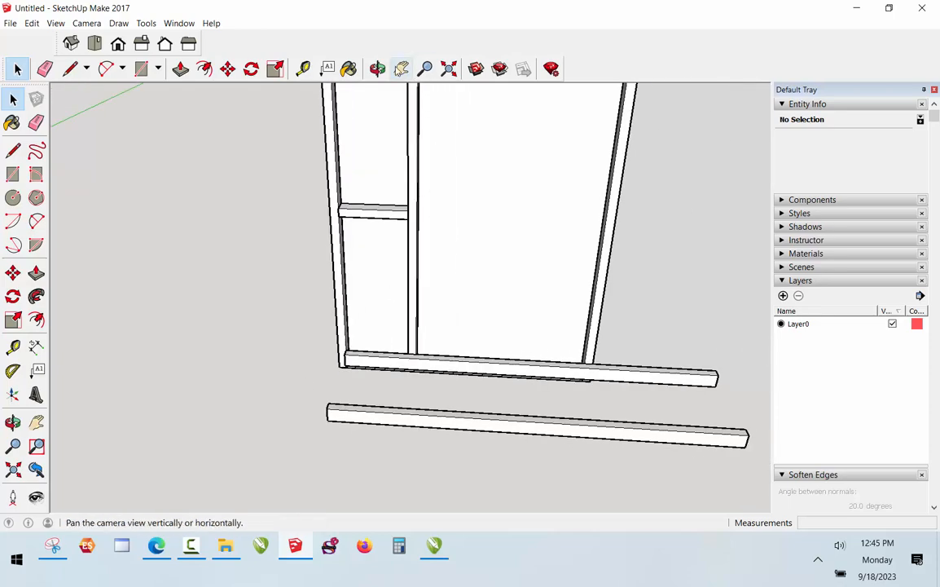
left_click(377, 69)
left_click_drag(422, 258, 413, 326)
key("space")
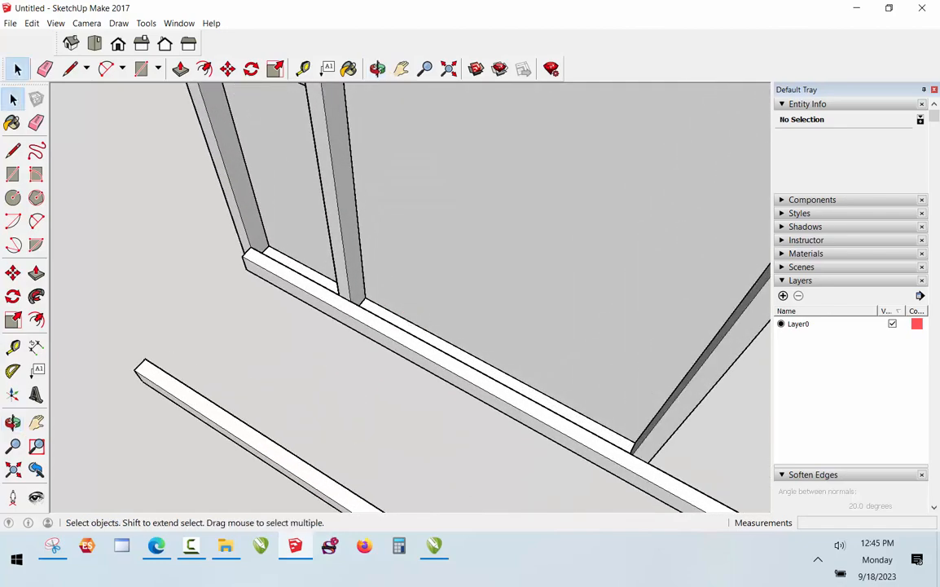
left_click(782, 296)
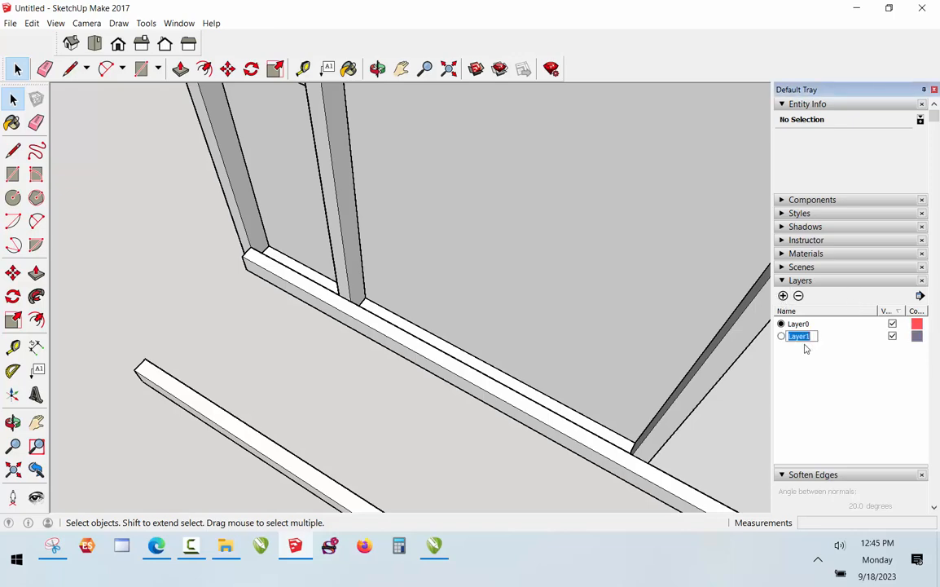
type("base")
key("Return")
Assign both overhanging base strips to the base layer, and hide that layer
left_click(454, 369)
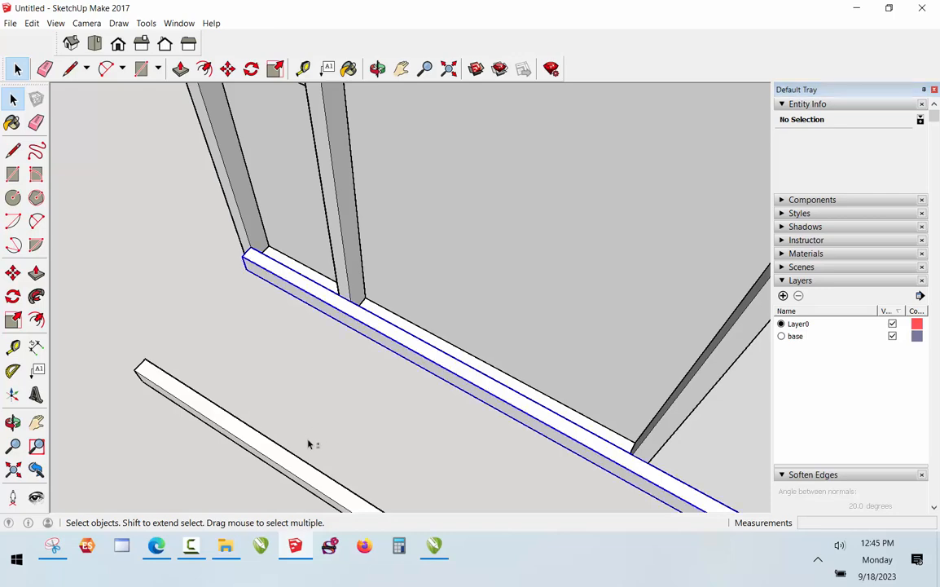
left_click(295, 458, "shift")
left_click(890, 140)
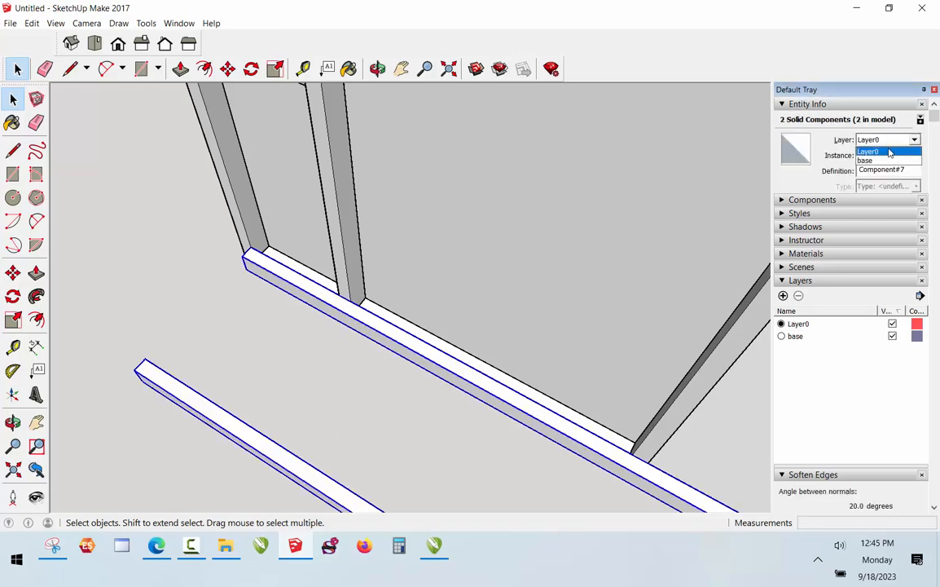
left_click(871, 161)
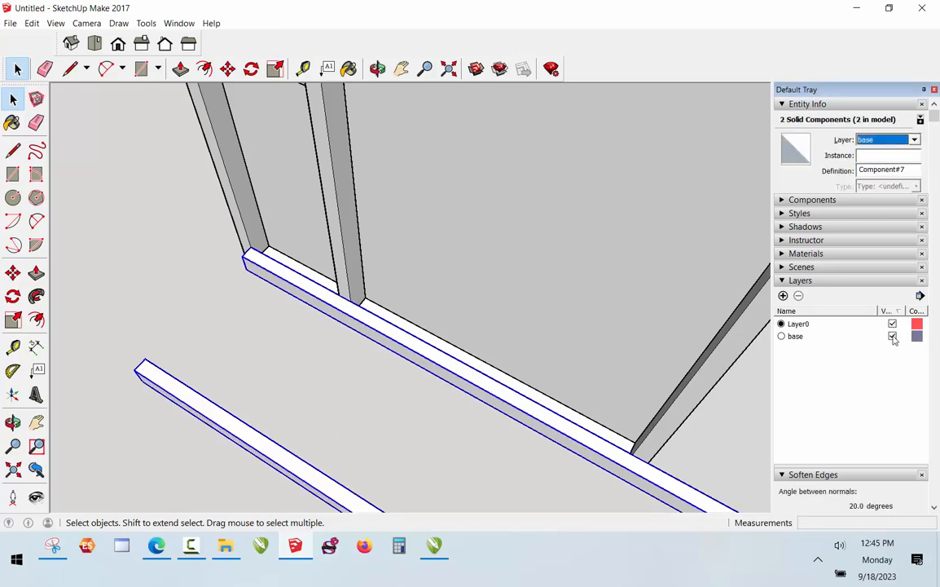
left_click(892, 336)
left_click(355, 371)
Draw a 1.5 by 2.5 inch rectangle on the bottom rail against the inner upright, across the rail's full depth
middle_click_drag(355, 371, 380, 435)
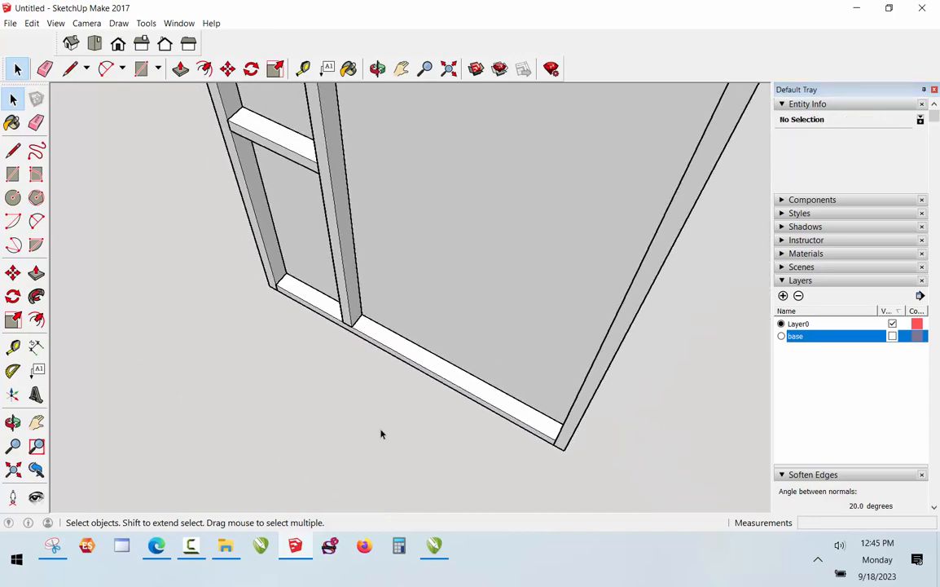
scroll(344, 318, "up", 5)
key("r")
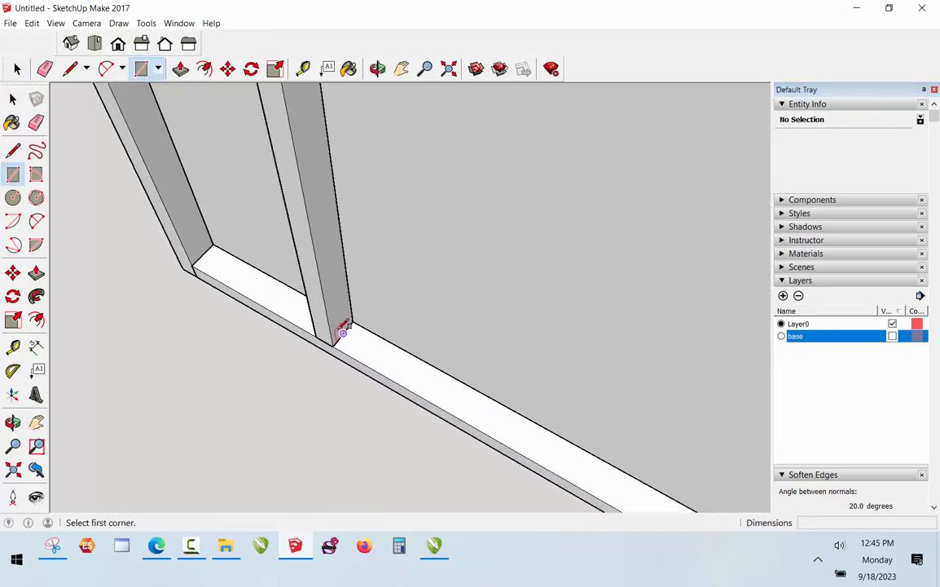
scroll(343, 331, "up", 2)
left_click(329, 355)
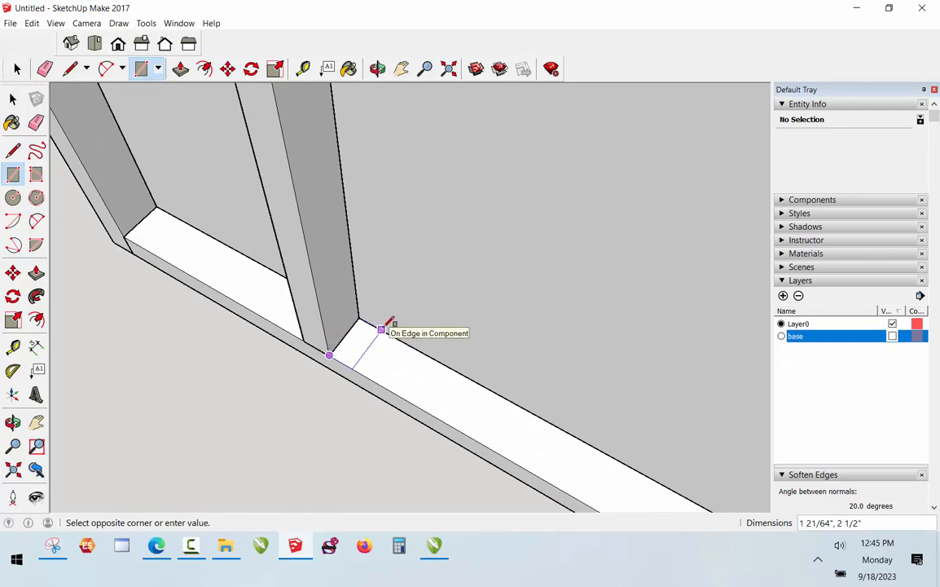
type("1.5")
key("Return")
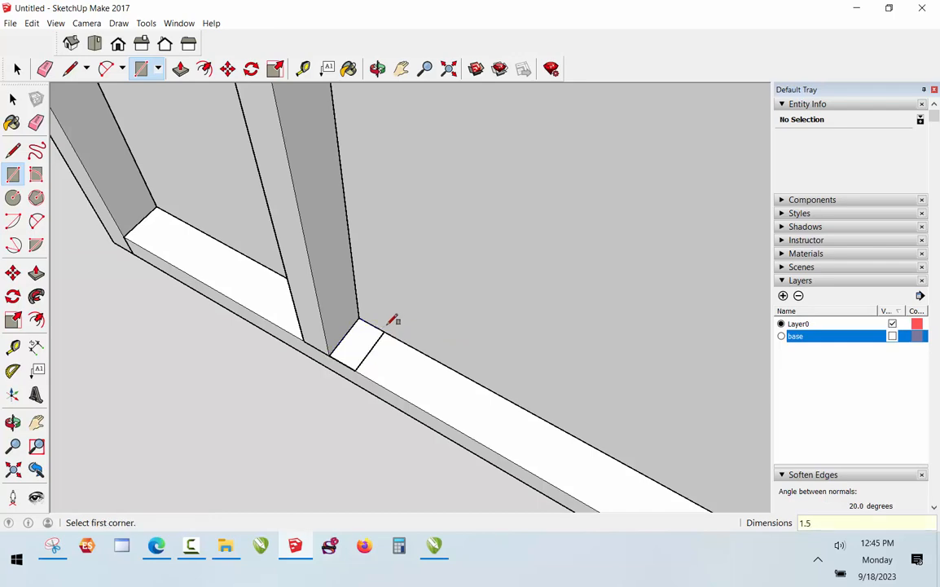
Extrude the small rectangle beside the inner upright 12 inches upward into a block
key("p")
left_click(368, 343)
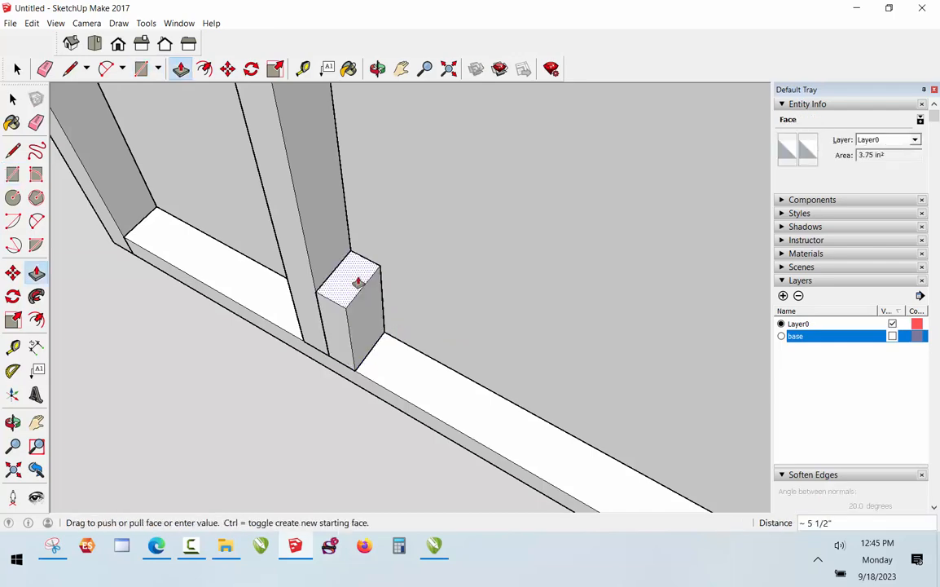
type("12")
key("Return")
key("space")
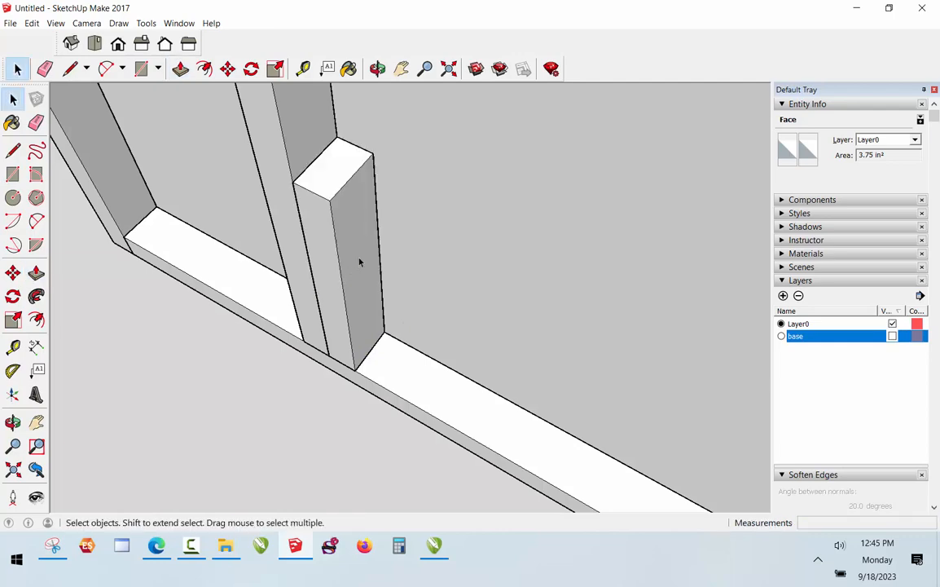
Make the upright block a component with the default definition name, replacing the selection with the component
triple_click(361, 262)
right_click(362, 257)
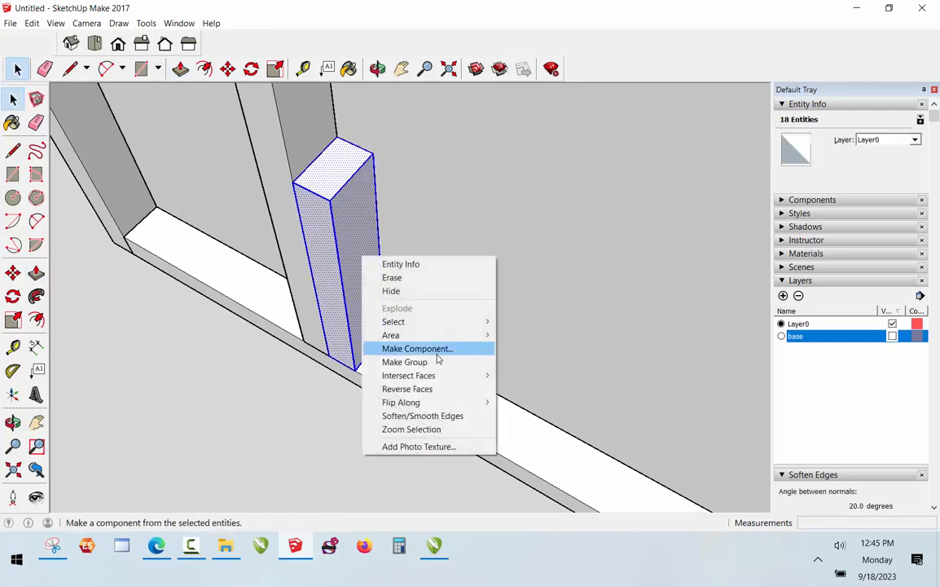
left_click(436, 353)
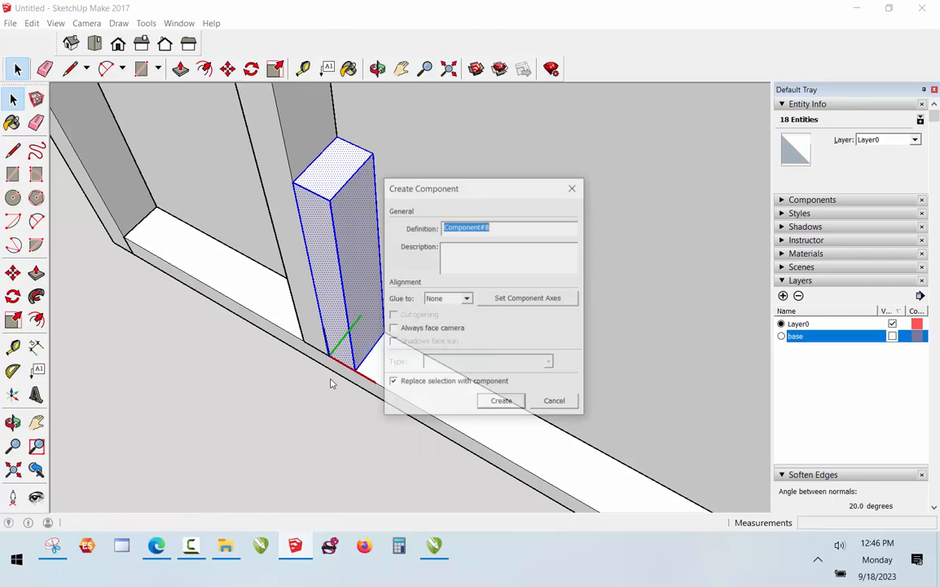
left_click(501, 400)
Draw a rectangle 1.5 inches wide and about 20 25/32 inches long from the block's rear bottom corner forward across the rail
middle_click_drag(326, 245, 295, 195)
scroll(377, 256, "down", 5)
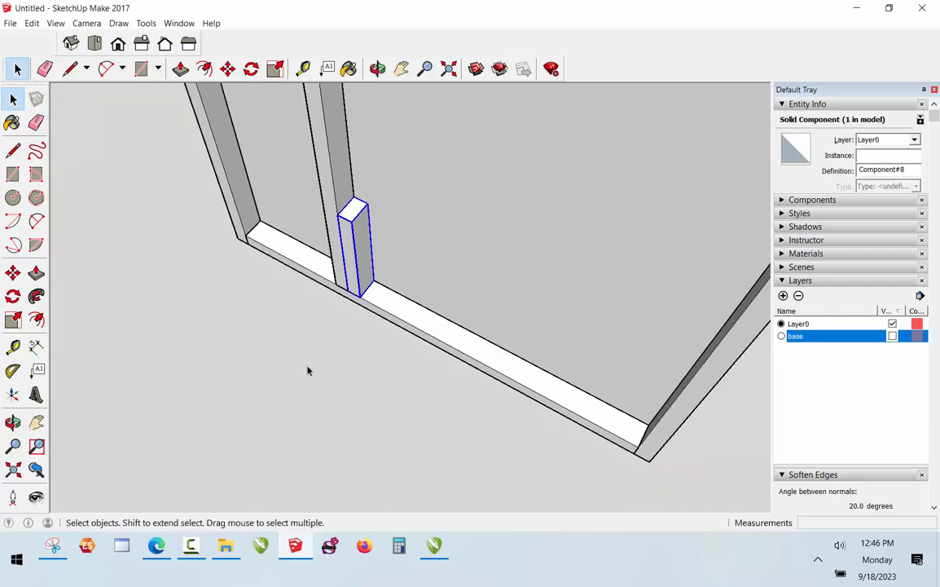
scroll(308, 369, "up", 2)
key("r")
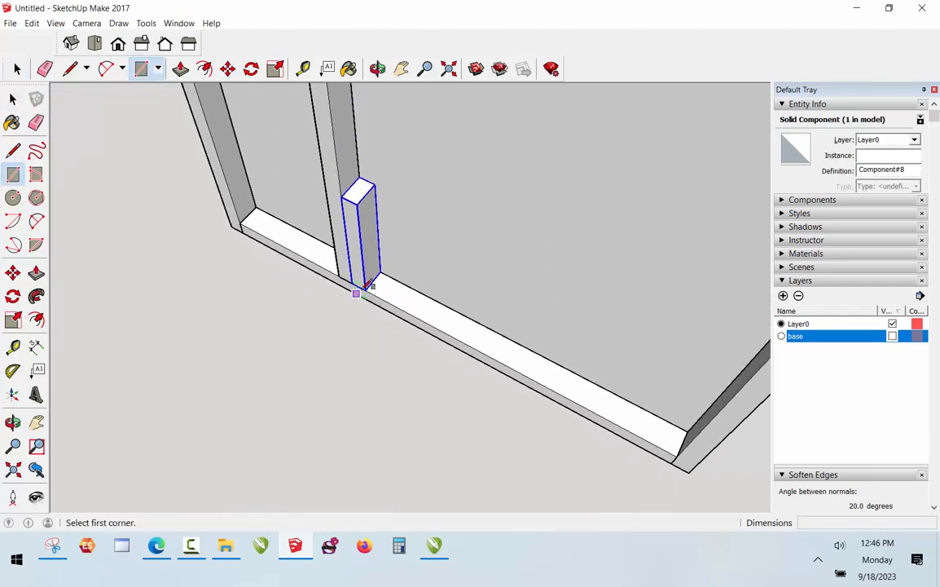
left_click(381, 271)
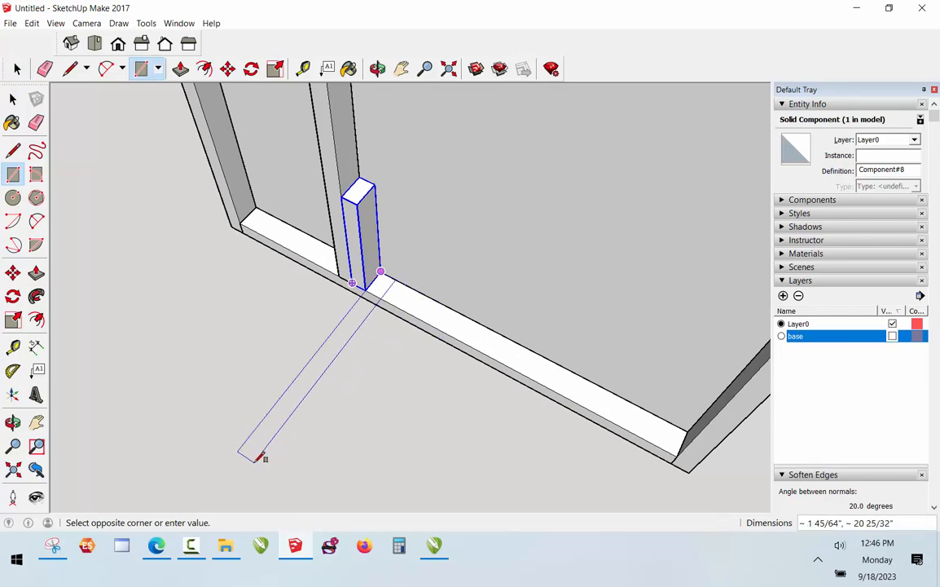
type("1.5")
key("Return")
key("space")
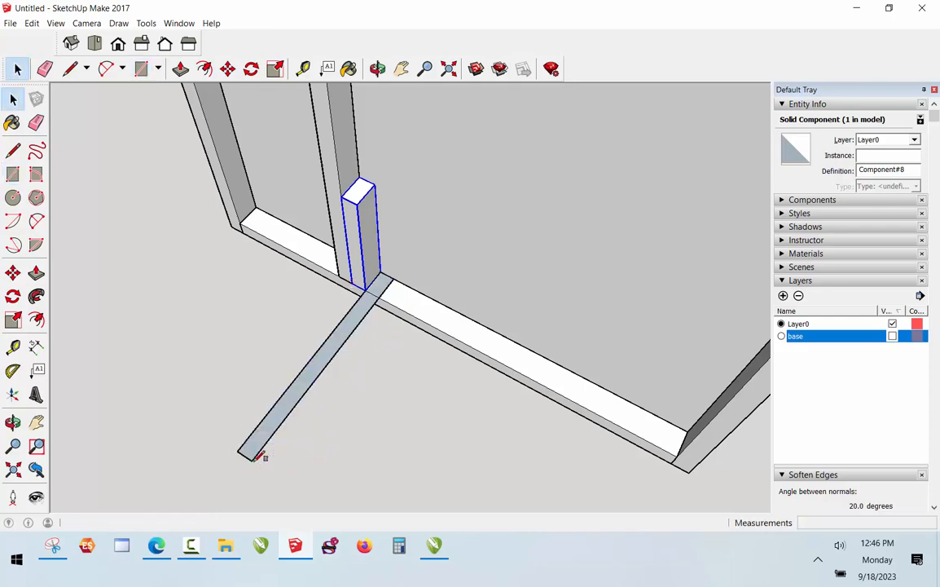
Extrude the long, narrow rectangle 2.5 inches upward into a base strip
key("p")
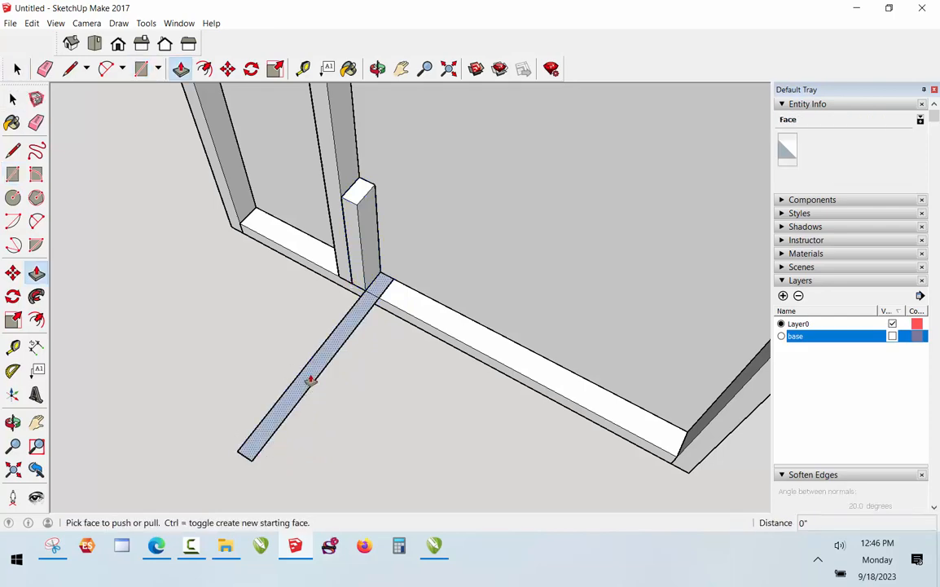
left_click(305, 380)
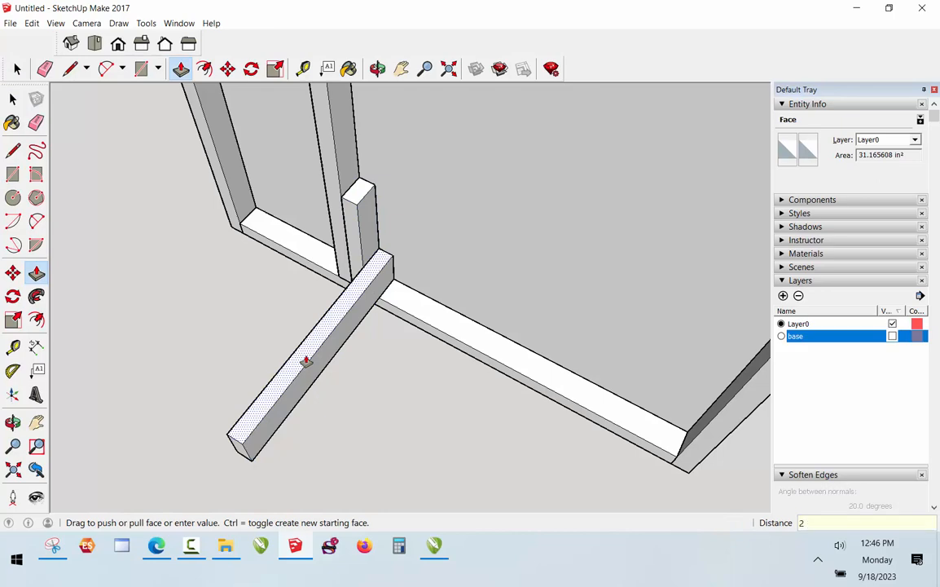
key("Return")
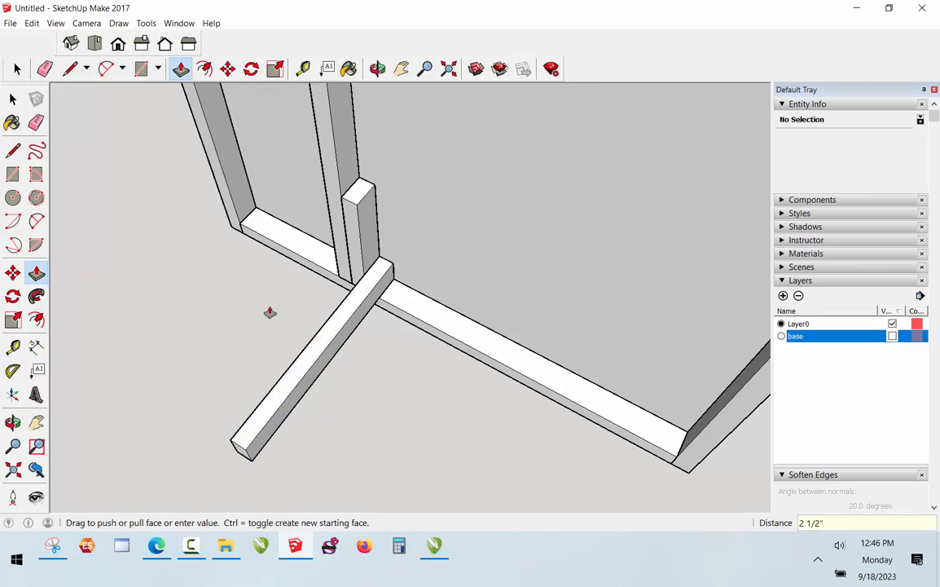
key("space")
key("t")
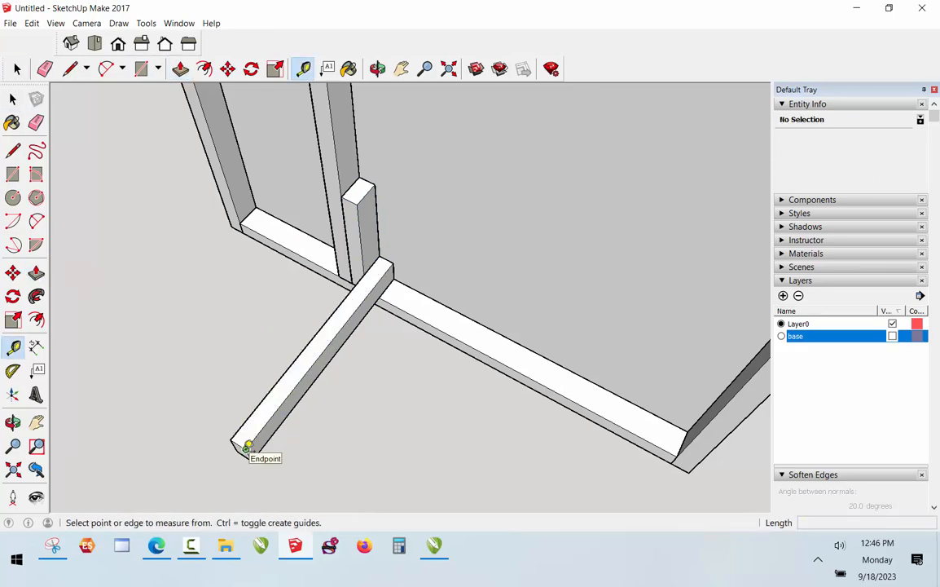
left_click(247, 446)
key("space")
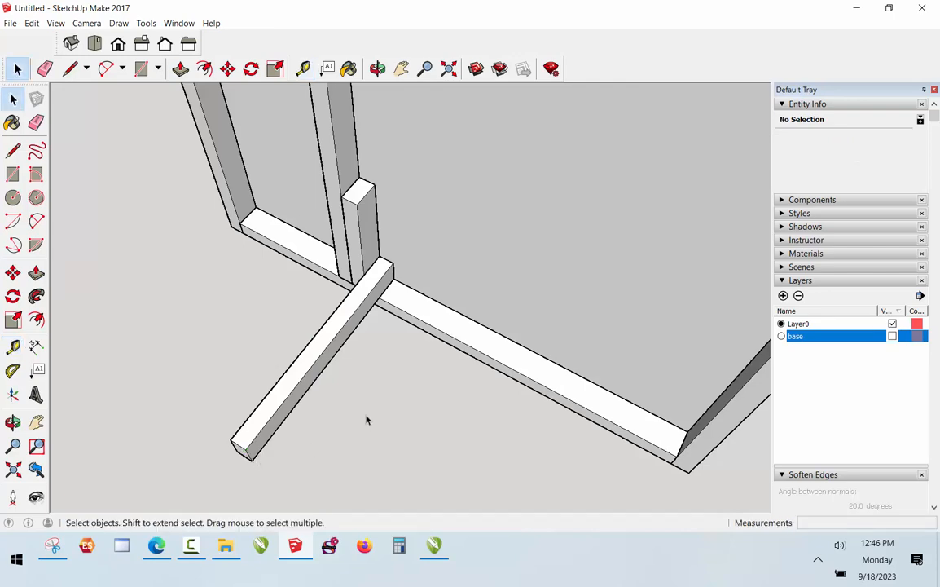
Make the forward-running strip a component with the default definition name, replacing the selection with the component
triple_click(341, 313)
right_click(341, 314)
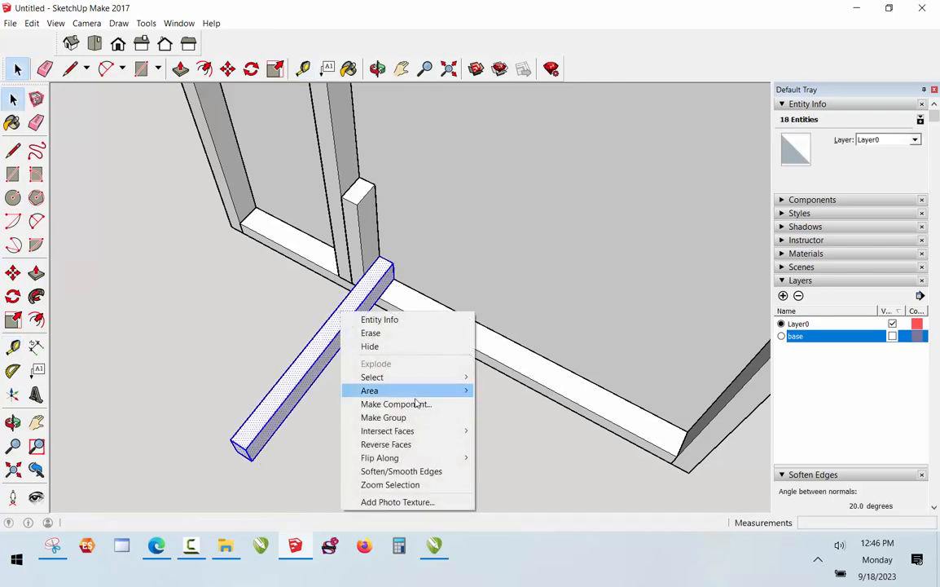
left_click(424, 402)
left_click(505, 406)
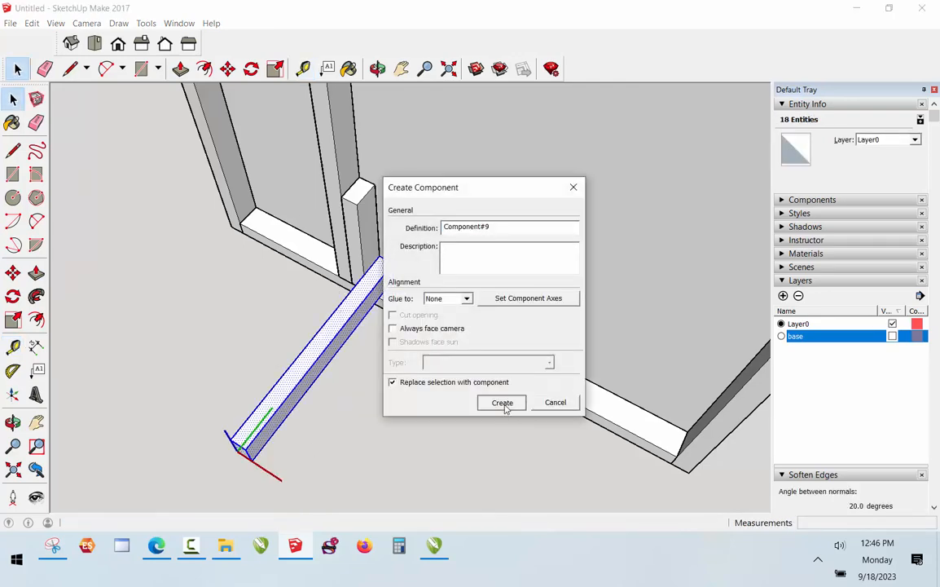
Edit the forward-running strip component and extend its front end by about 17 11/32 inches, leaving the component when done
left_click(379, 71)
left_click_drag(315, 225, 286, 352)
key("space")
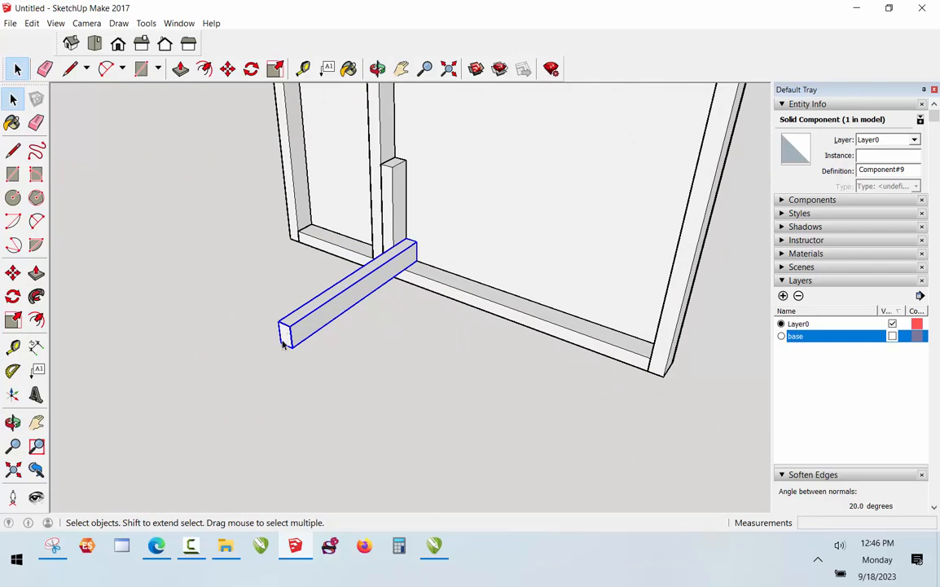
double_click(286, 336)
key("p")
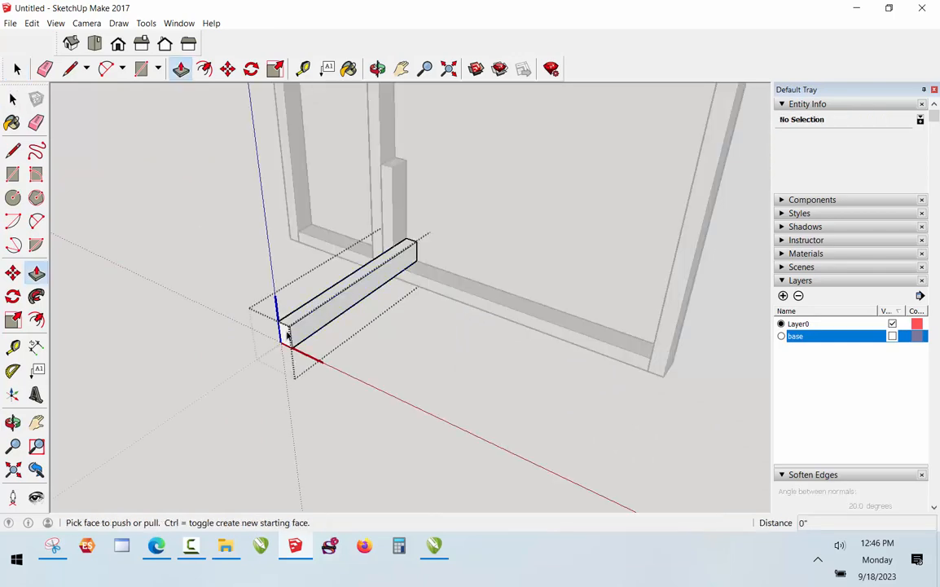
left_click_drag(285, 336, 122, 432)
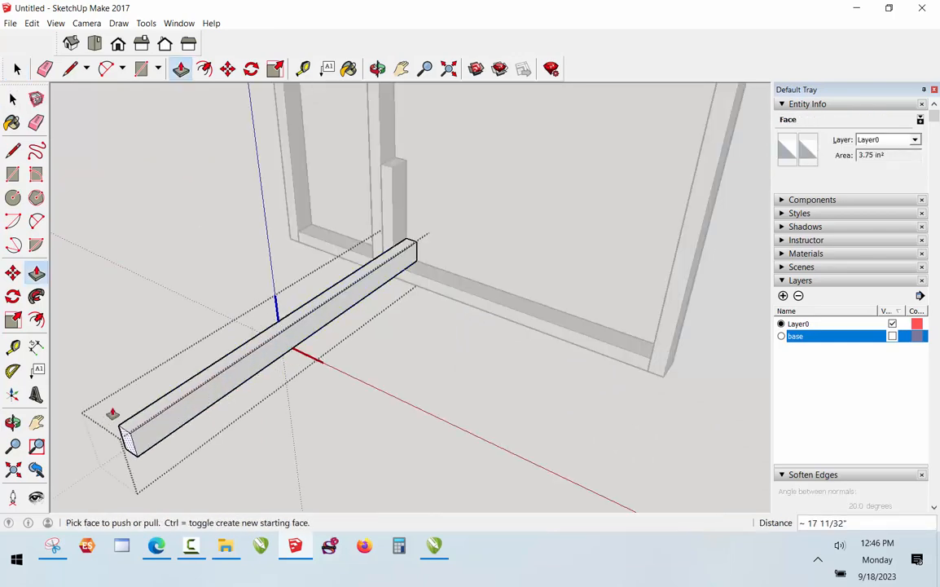
key("space")
left_click(160, 313)
Edit the upright block component and push its top face down 6 inches, leaving the component when done
scroll(295, 314, "down", 5)
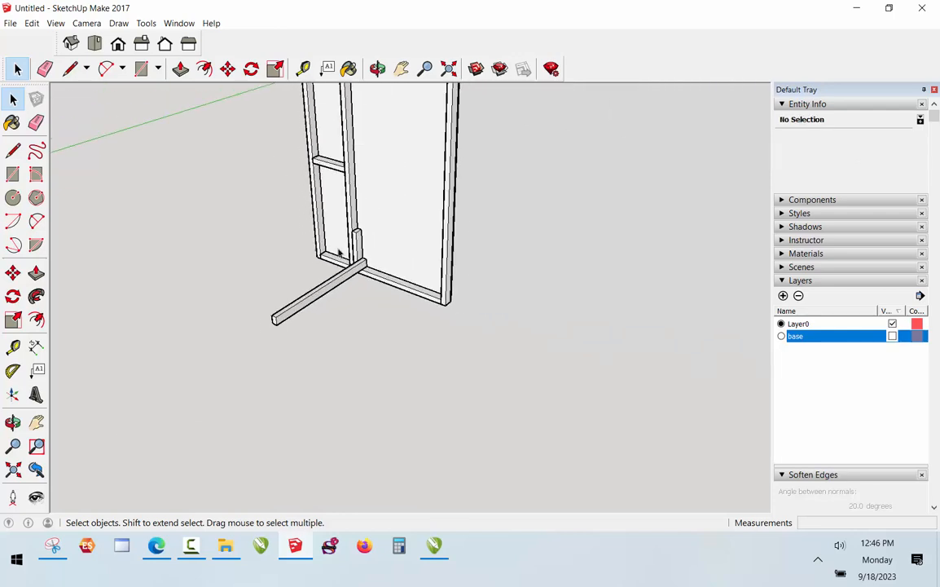
scroll(342, 248, "up", 2)
scroll(346, 236, "up", 3)
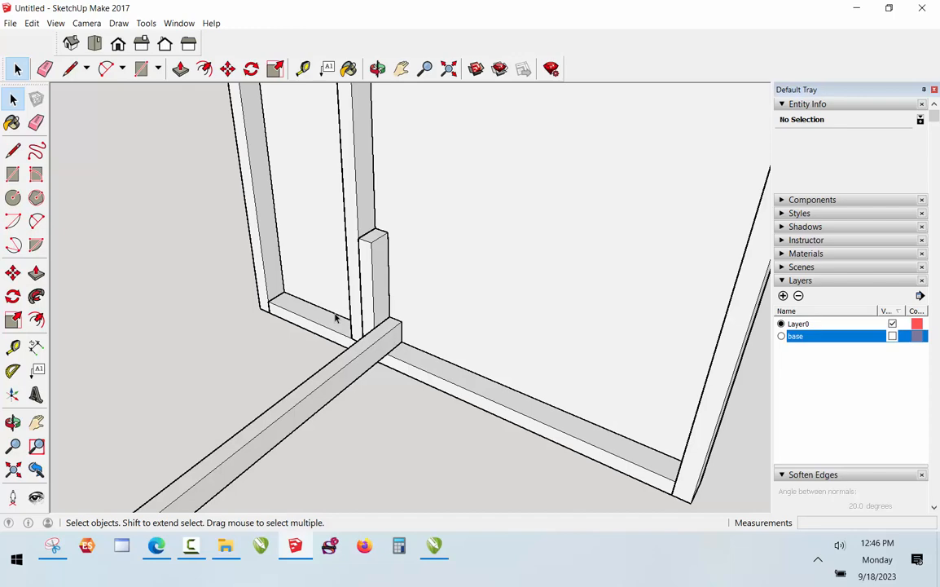
scroll(387, 298, "up", 2)
double_click(373, 265)
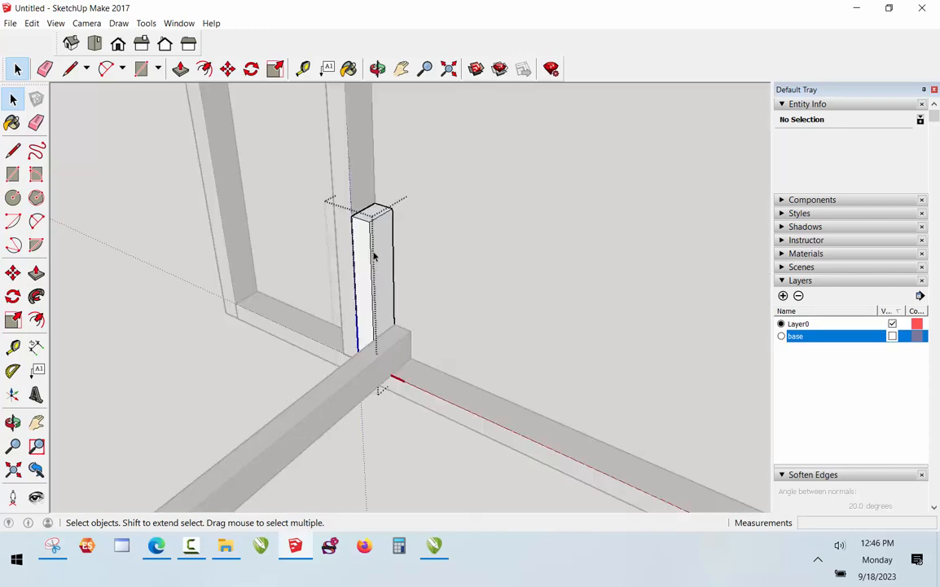
key("p")
left_click_drag(373, 210, 369, 267)
type("6")
key("Return")
key("space")
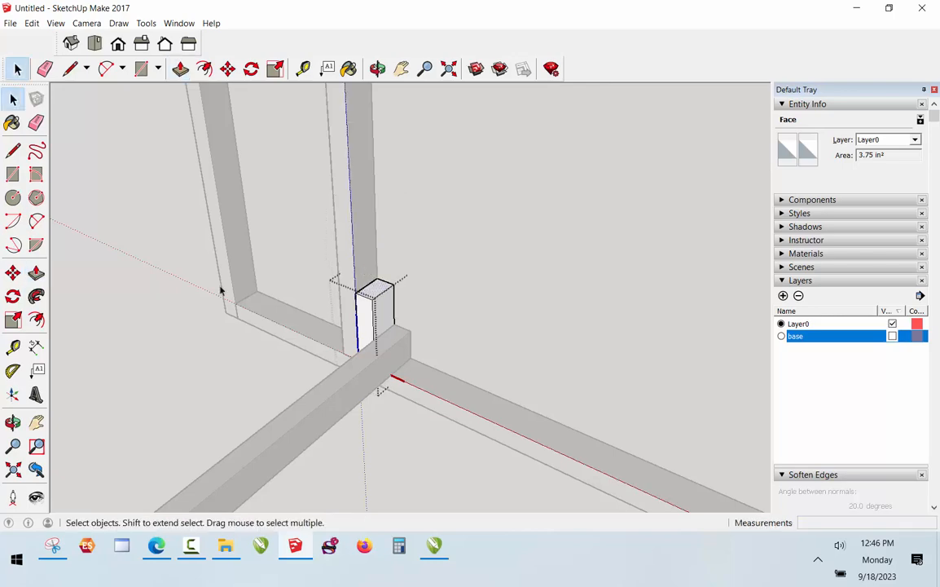
left_click(177, 345)
scroll(432, 228, "down", 2)
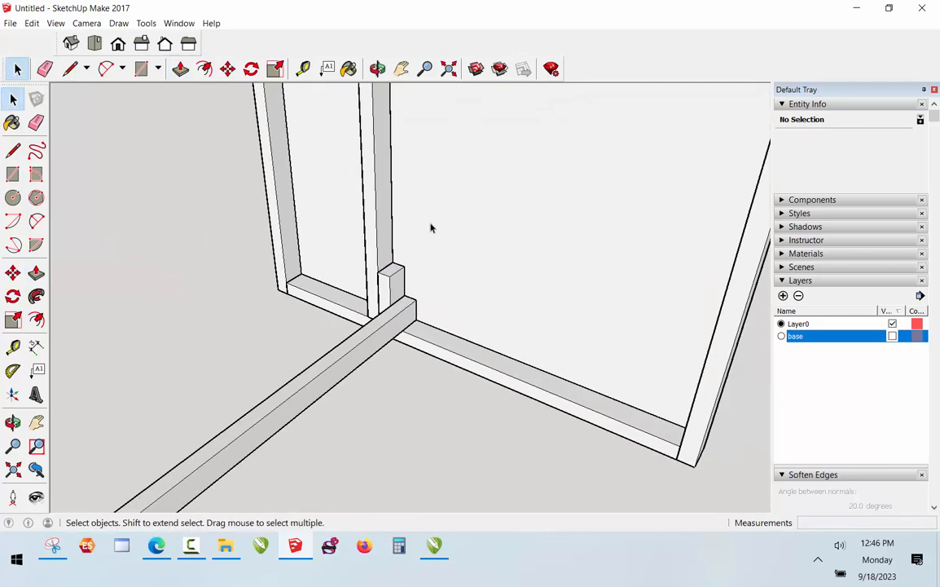
Copy the short upright block along the bottom rail and align its lower corner with the corner between the rail and the outer stud
left_click(399, 295)
key("m")
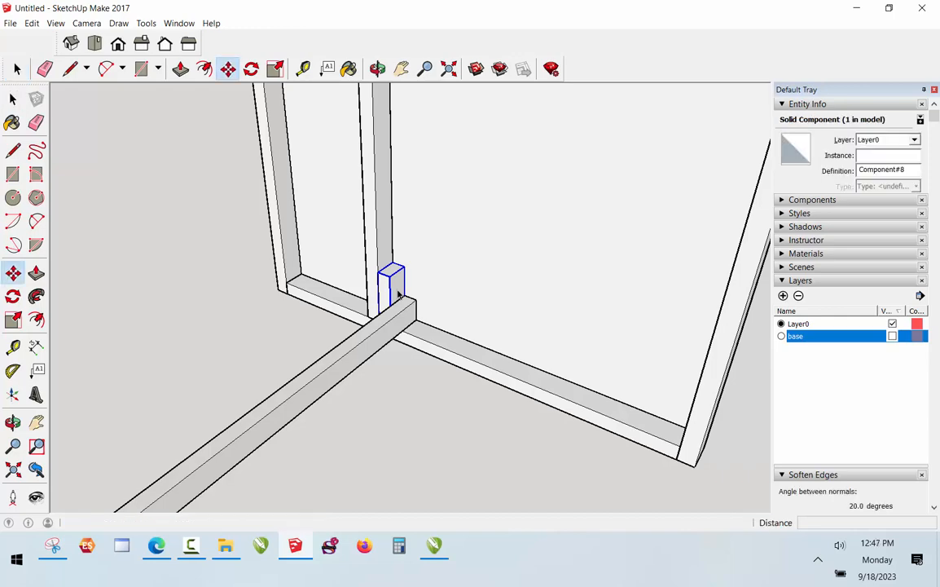
left_click(399, 293)
key("ctrl")
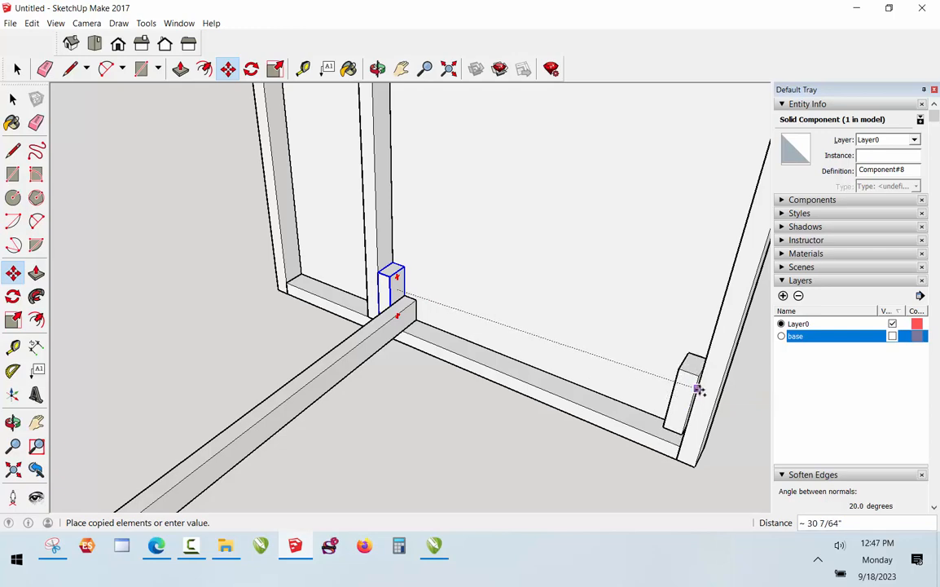
left_click(621, 350)
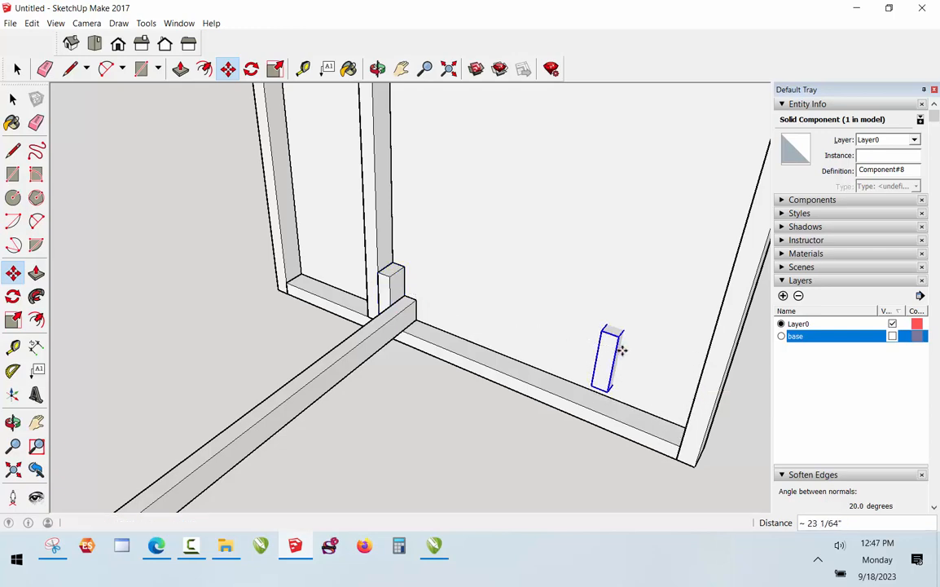
left_click(605, 391)
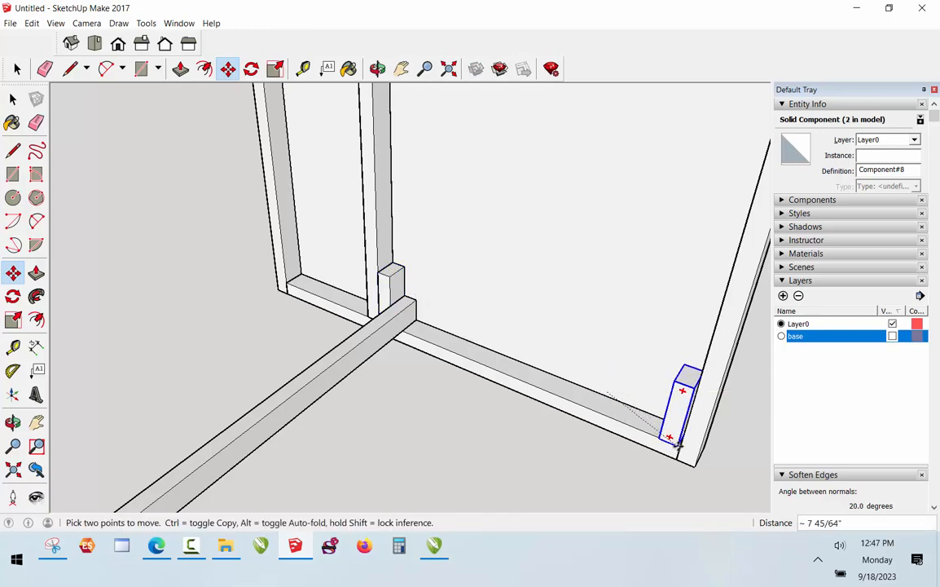
scroll(679, 444, "up", 2)
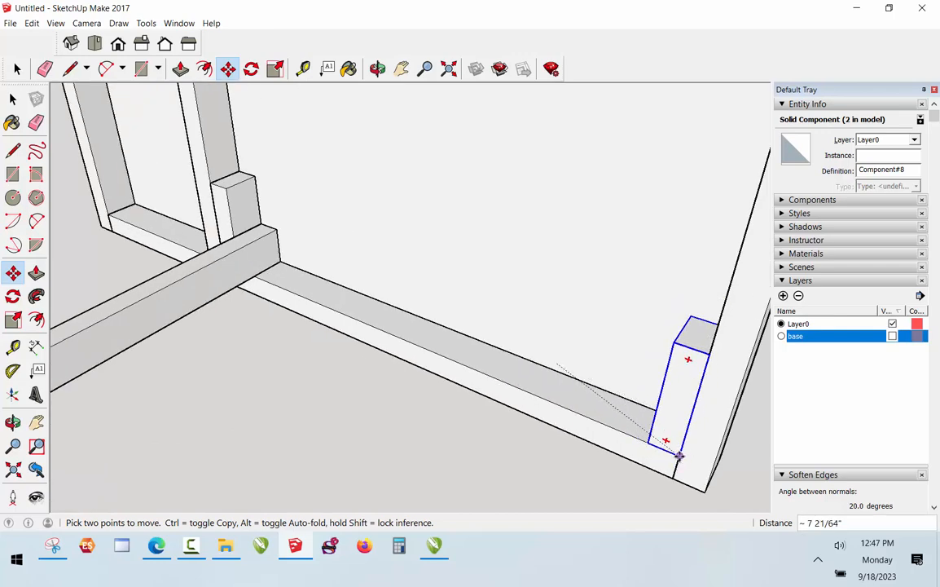
scroll(617, 273, "down", 2)
key("space")
left_click(504, 378)
Copy the forward-running strip 27 inches along the bottom rail so that it sits beside the copied block
scroll(496, 284, "down", 4)
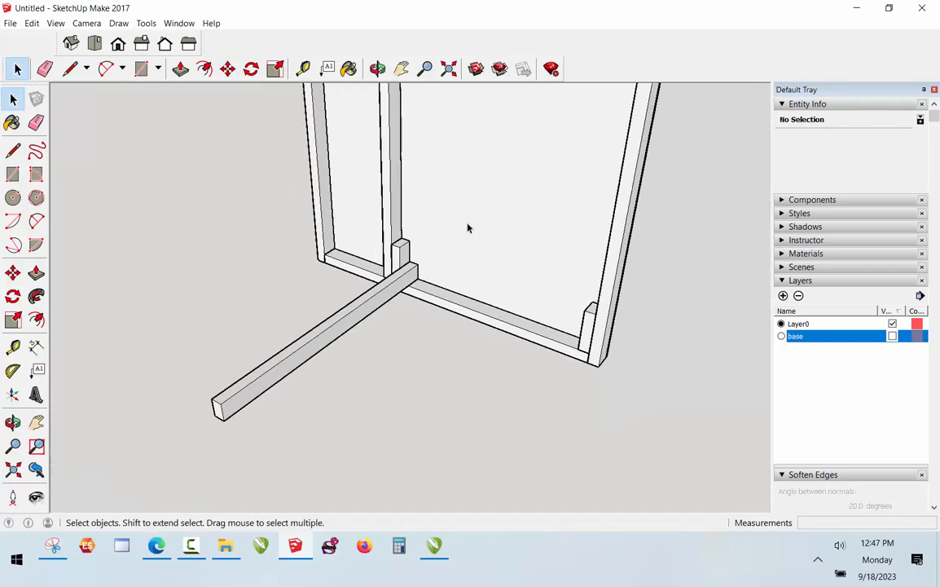
scroll(520, 340, "up", 2)
left_click(403, 265)
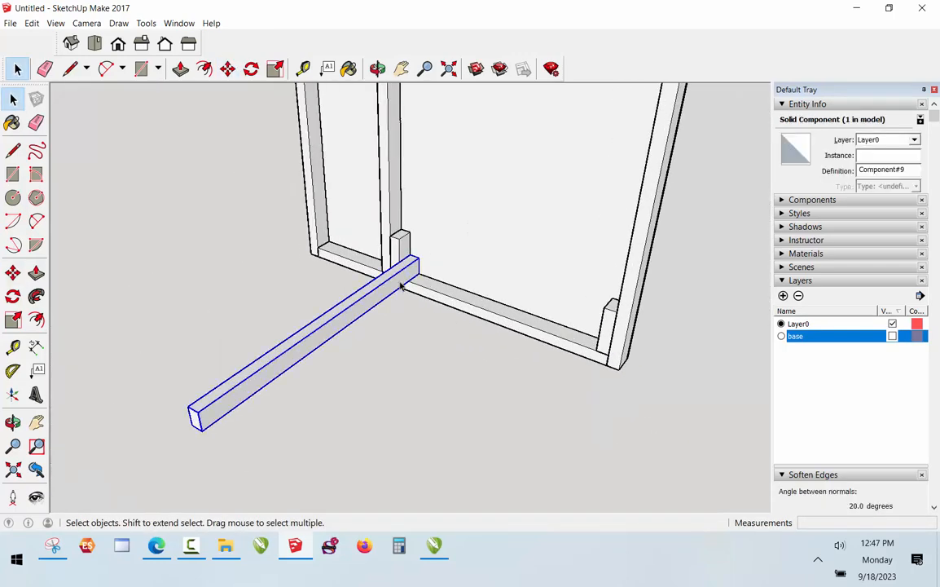
key("m")
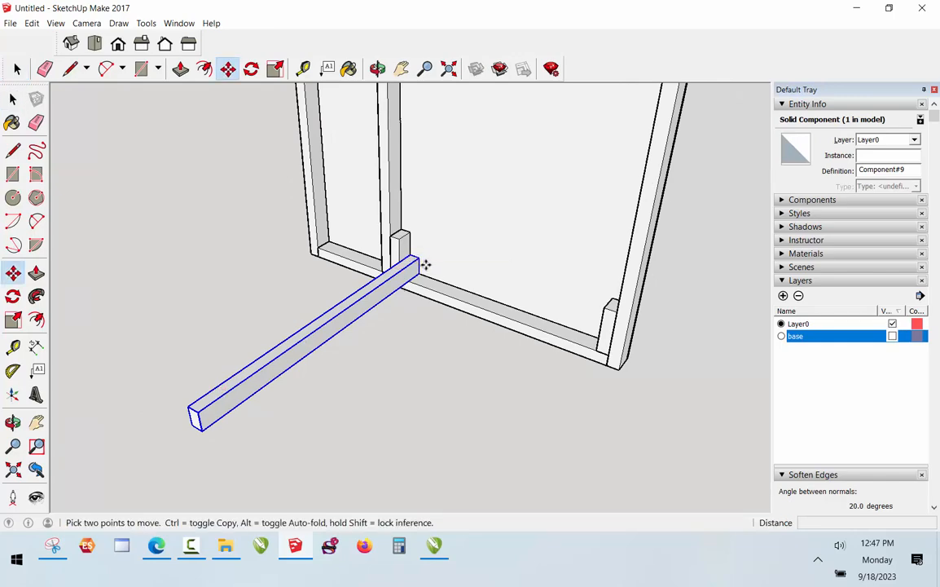
left_click(424, 263)
key("ctrl")
scroll(601, 329, "up", 2)
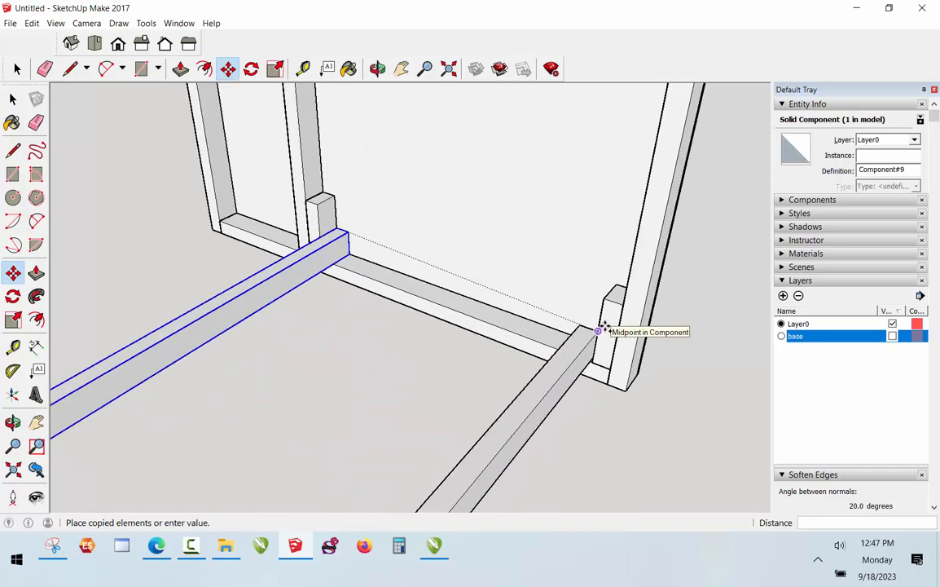
scroll(597, 331, "up", 1)
scroll(601, 330, "up", 2)
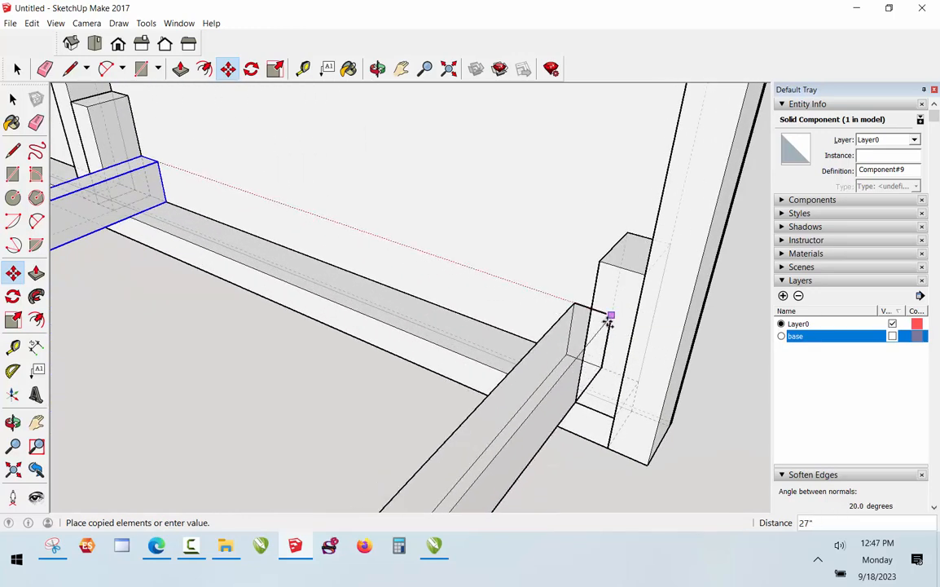
left_click(608, 320)
scroll(353, 338, "down", 3)
key("space")
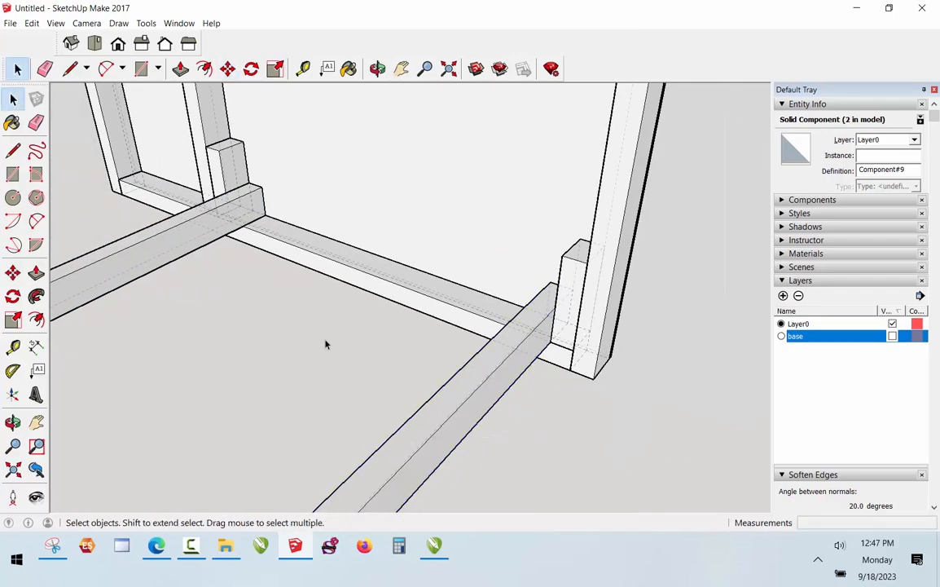
left_click(325, 344)
Examine how the two forward-running strips and their short blocks meet the bottom rail and outer stud
scroll(325, 344, "down", 1)
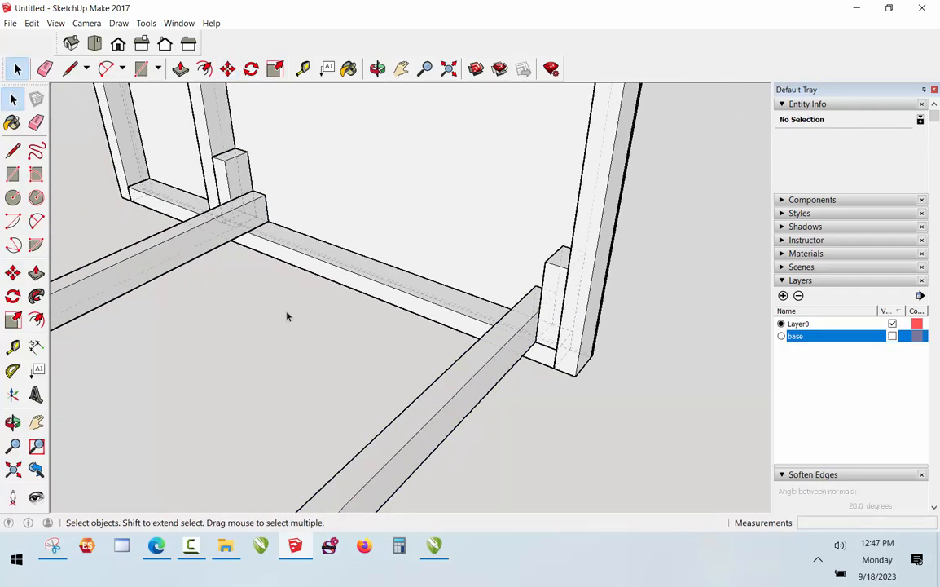
left_click(377, 68)
left_click_drag(349, 314, 526, 335)
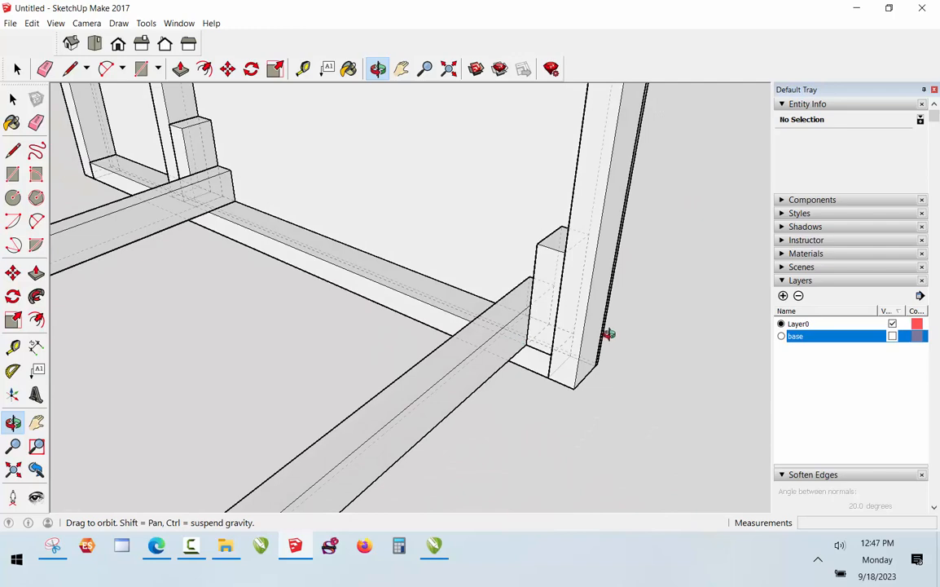
left_click_drag(605, 331, 584, 294)
scroll(599, 330, "down", 5)
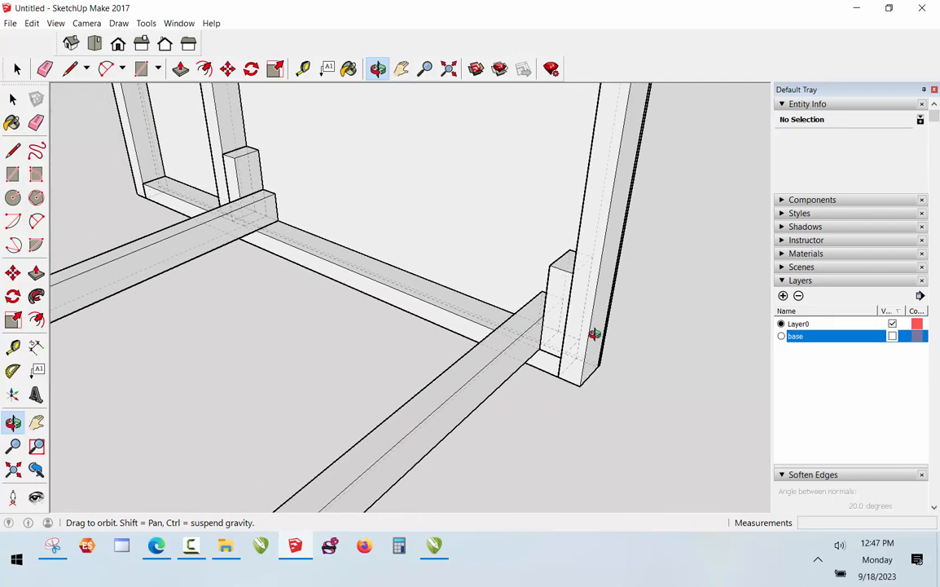
left_click_drag(581, 352, 447, 187)
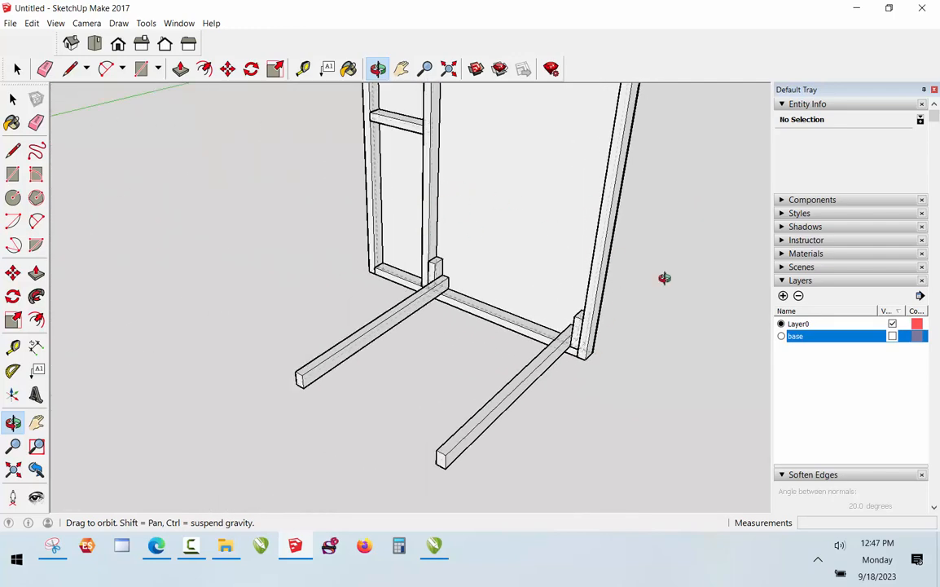
scroll(579, 316, "up", 2)
scroll(599, 341, "up", 5)
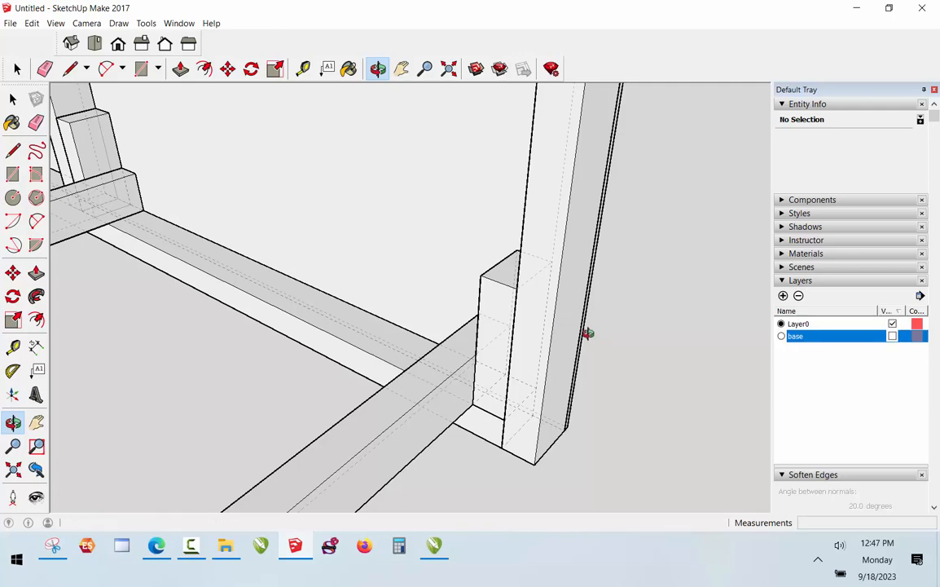
Try a guide line 8 inches above the bottom edge of the outer stud and undo it
key("space")
left_click(500, 291)
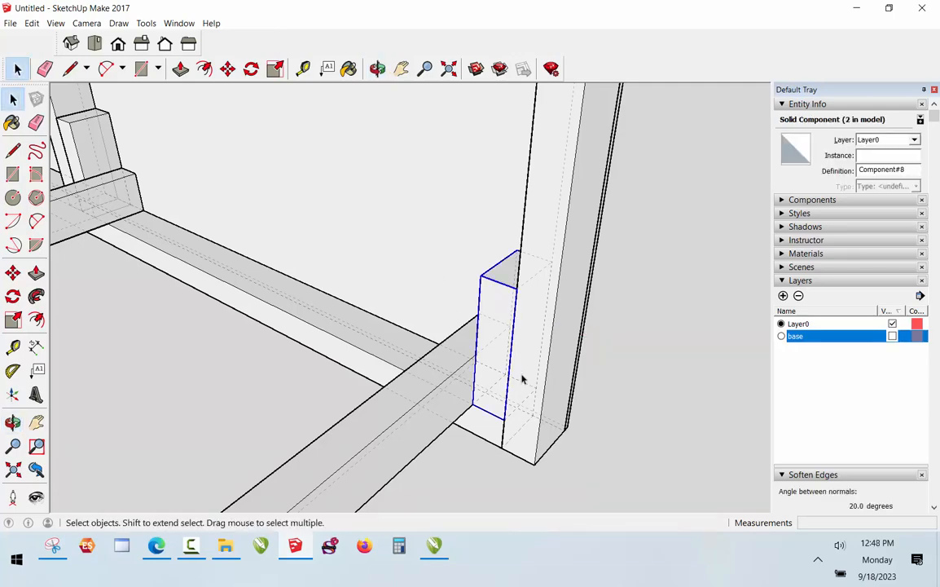
key("t")
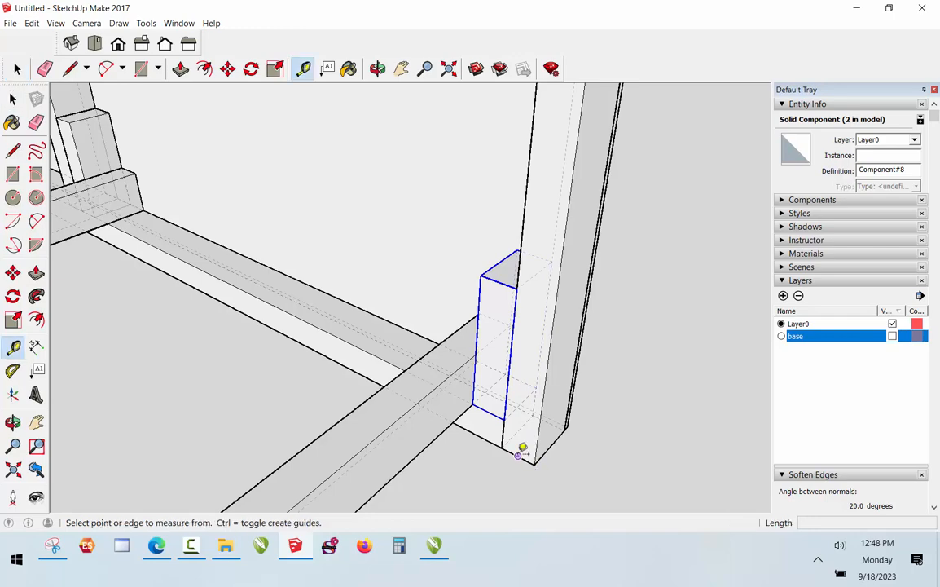
left_click(519, 455)
left_click(543, 237)
type("8")
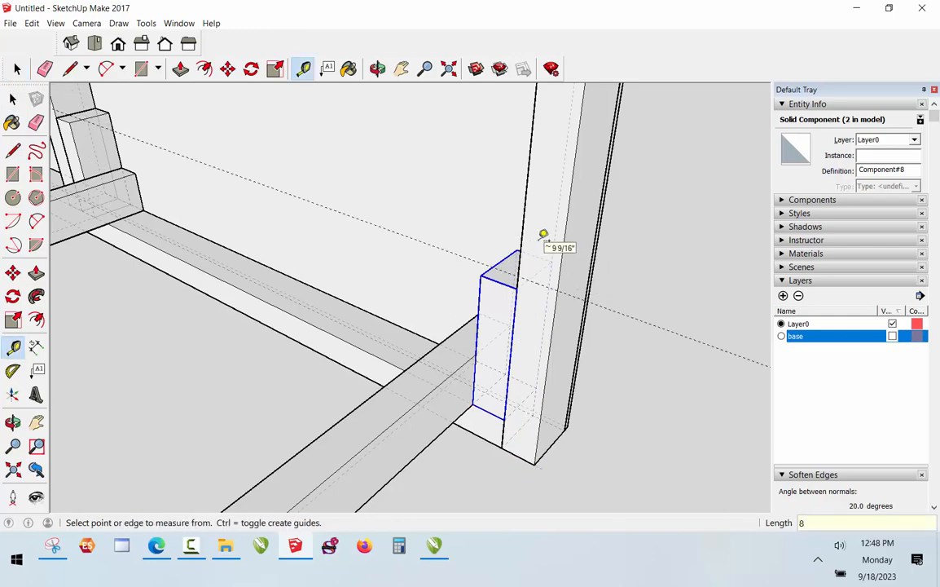
key("ctrl+z")
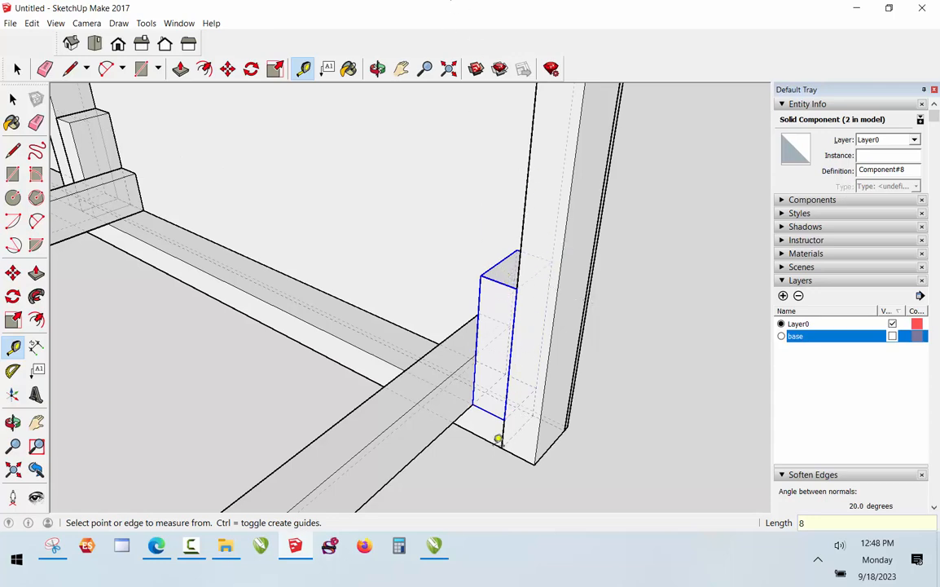
Place a guide line 10 inches above the bottom edge of the outer stud and delete it
left_click(518, 455)
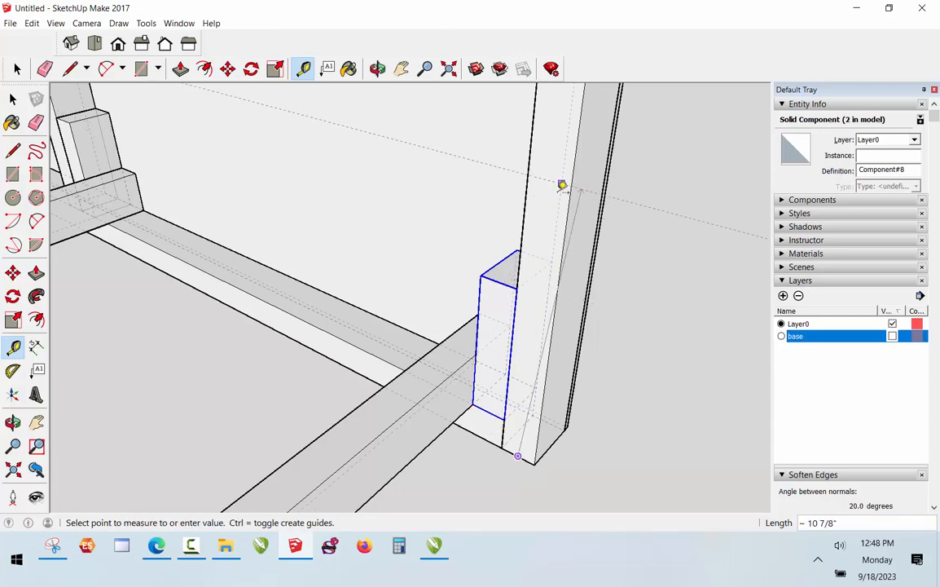
type("10")
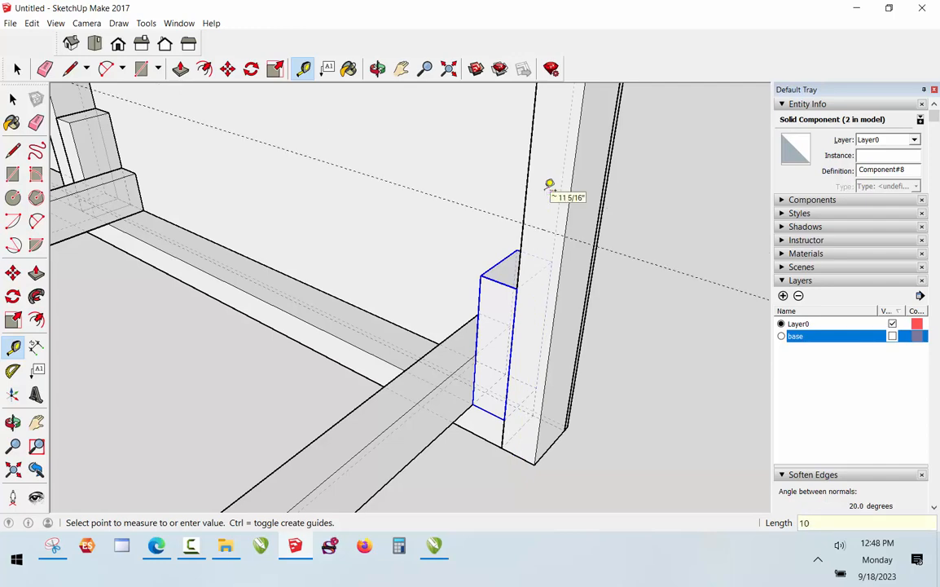
key("Return")
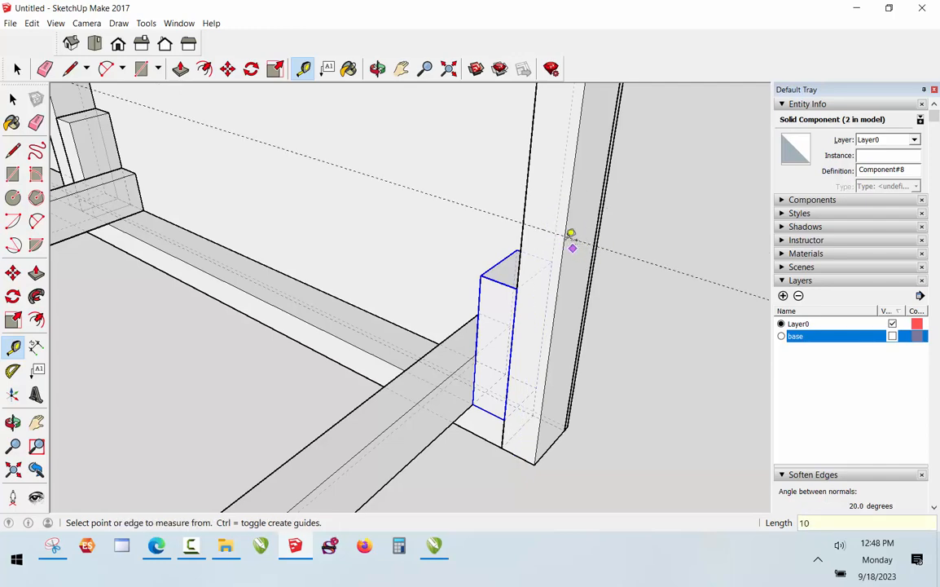
key("space")
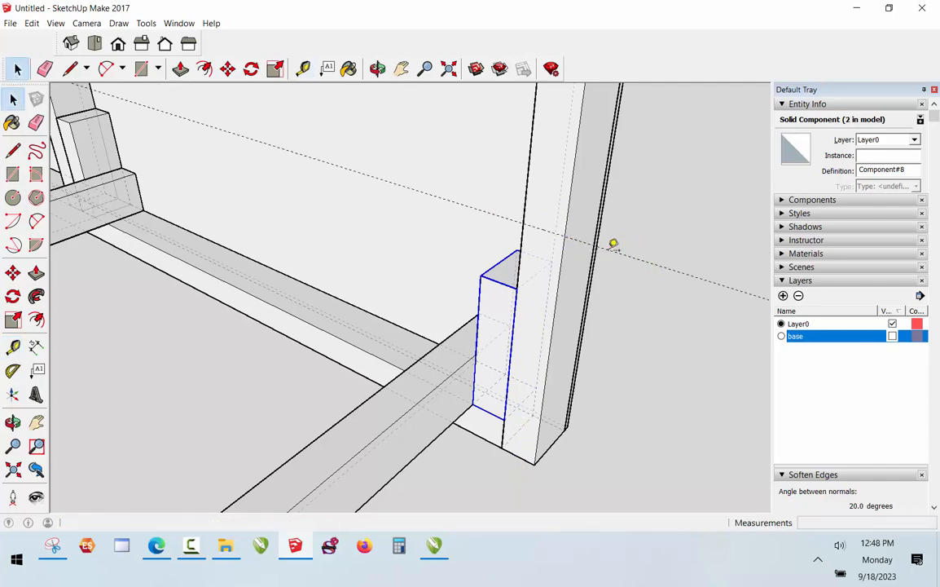
left_click_drag(625, 270, 624, 269)
key("Delete")
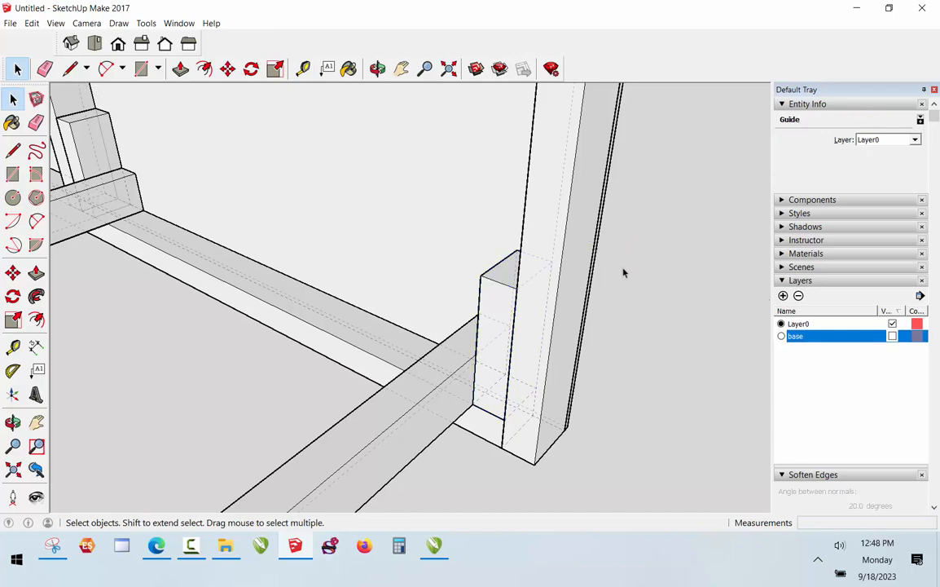
Examine the strip-and-block base from both sides, including how it supports the upright frame
scroll(535, 387, "down", 4)
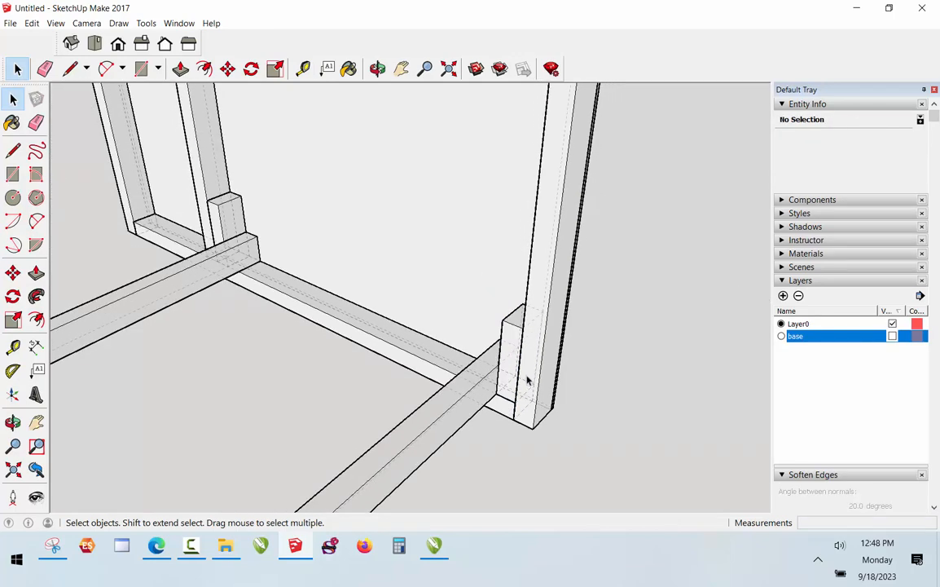
scroll(525, 377, "up", 4)
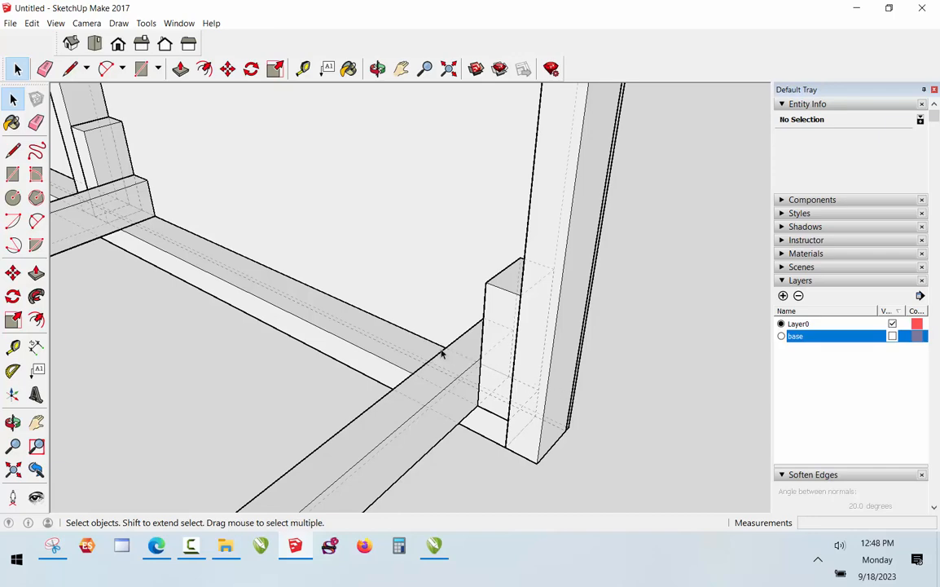
scroll(383, 244, "down", 6)
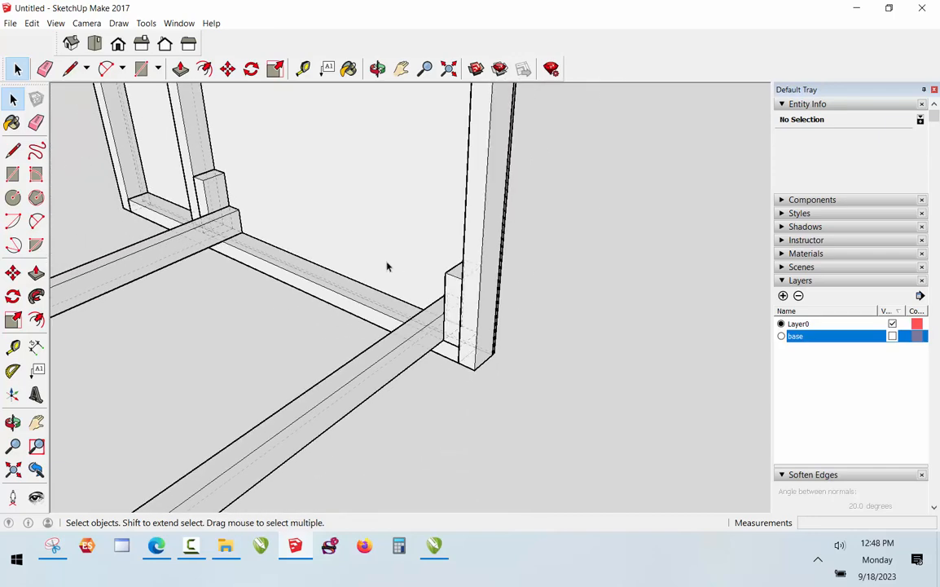
scroll(277, 188, "up", 2)
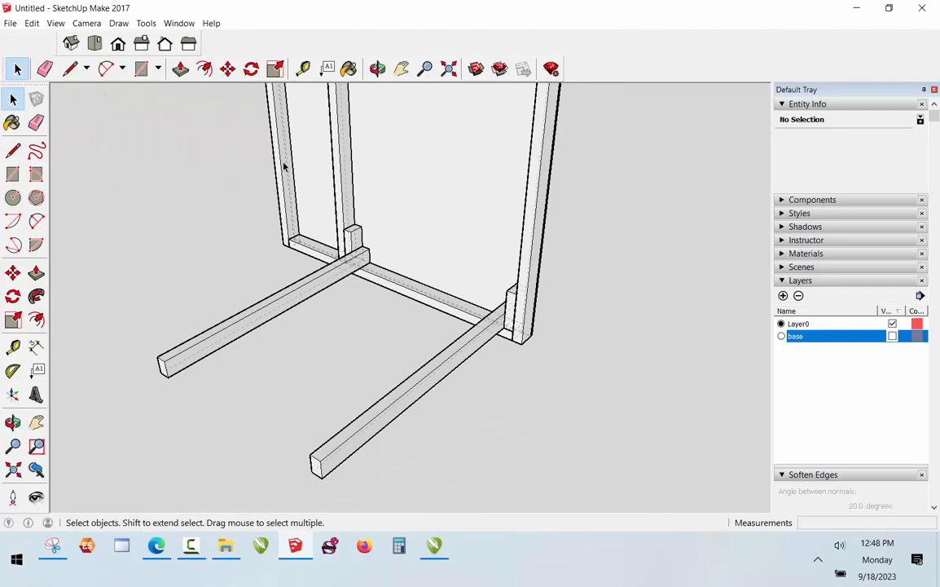
left_click(378, 68)
left_click_drag(342, 210, 436, 319)
scroll(375, 342, "up", 3)
scroll(422, 471, "down", 5)
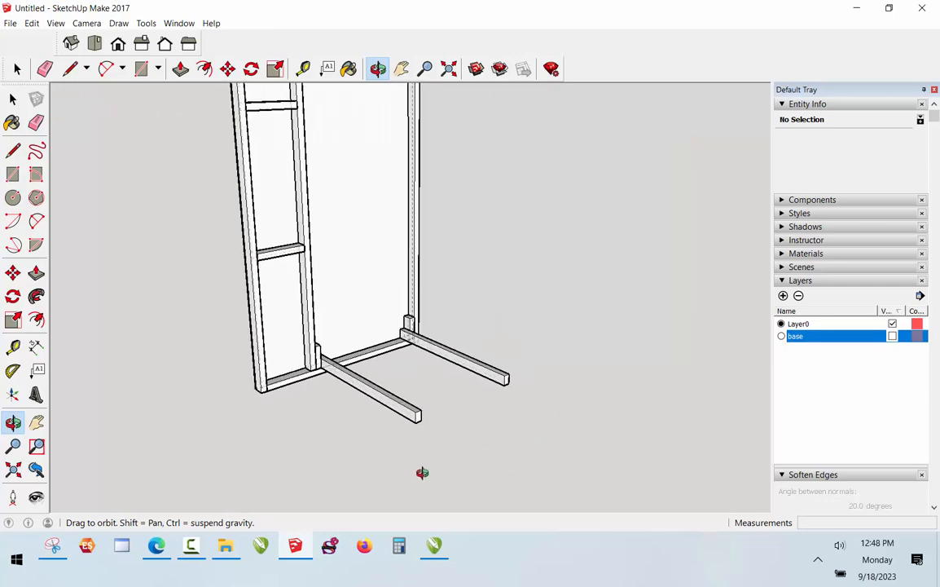
scroll(361, 348, "up", 2)
scroll(382, 414, "up", 2)
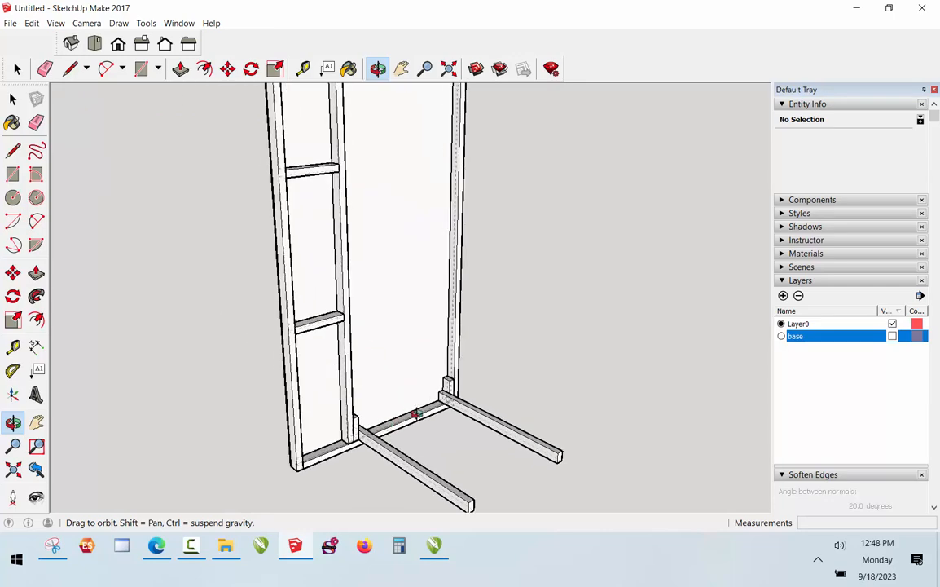
left_click_drag(415, 413, 261, 355)
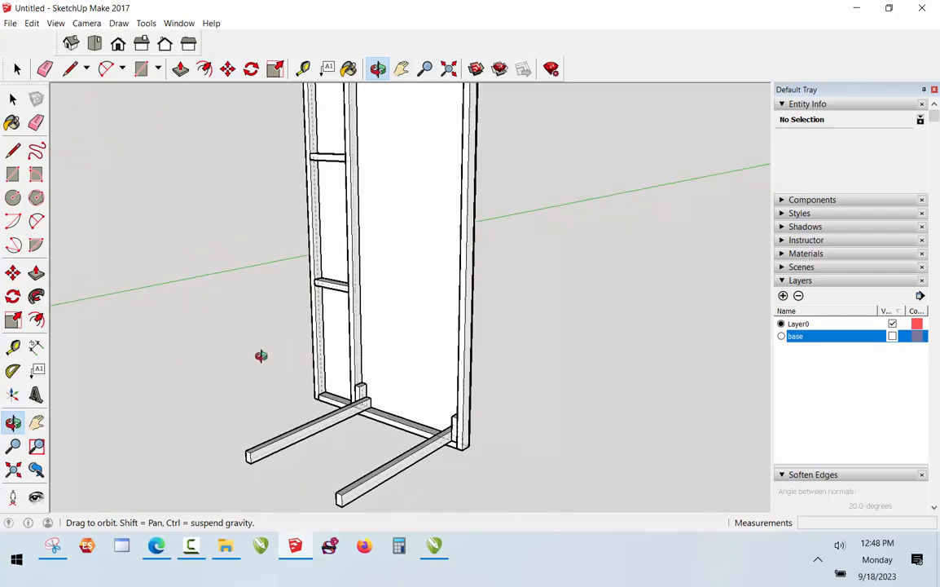
Make the base layer visible and compare its long crosswise strips with the forward-running strips
left_click(892, 336)
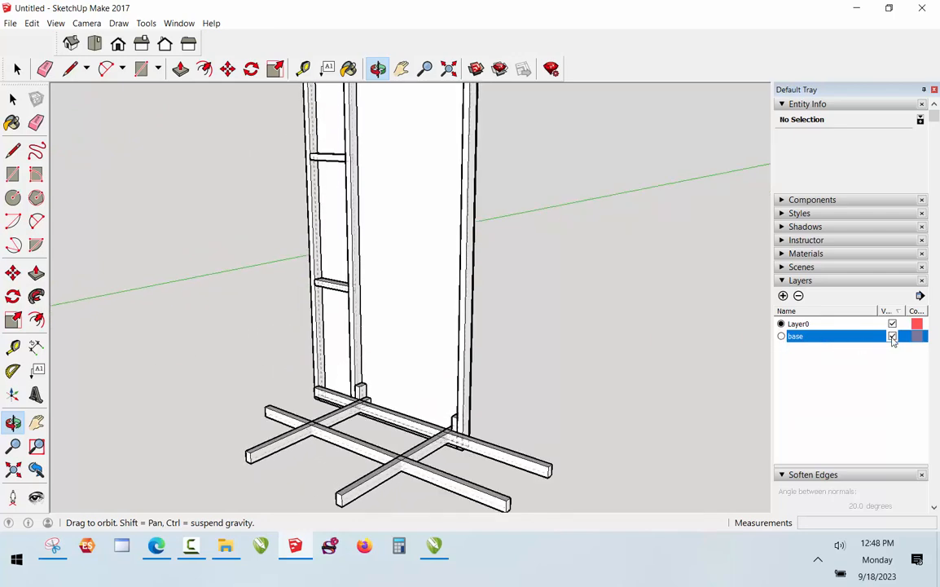
left_click_drag(400, 395, 419, 310)
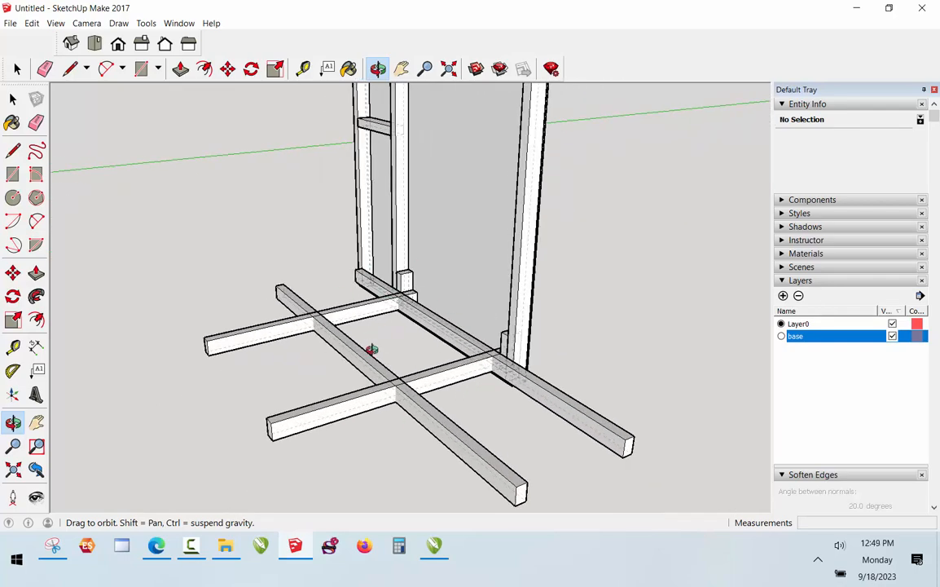
scroll(449, 313, "up", 2)
key("space")
scroll(644, 458, "down", 3)
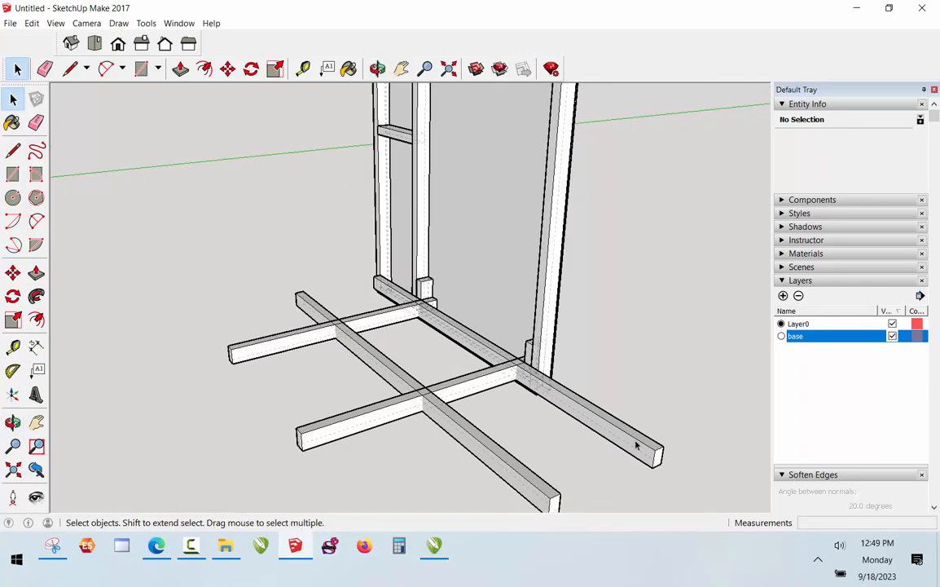
Shorten the paired long crosswise base strips by about 54 inches, ending them at the forward-running strip by the inner stud
double_click(648, 458)
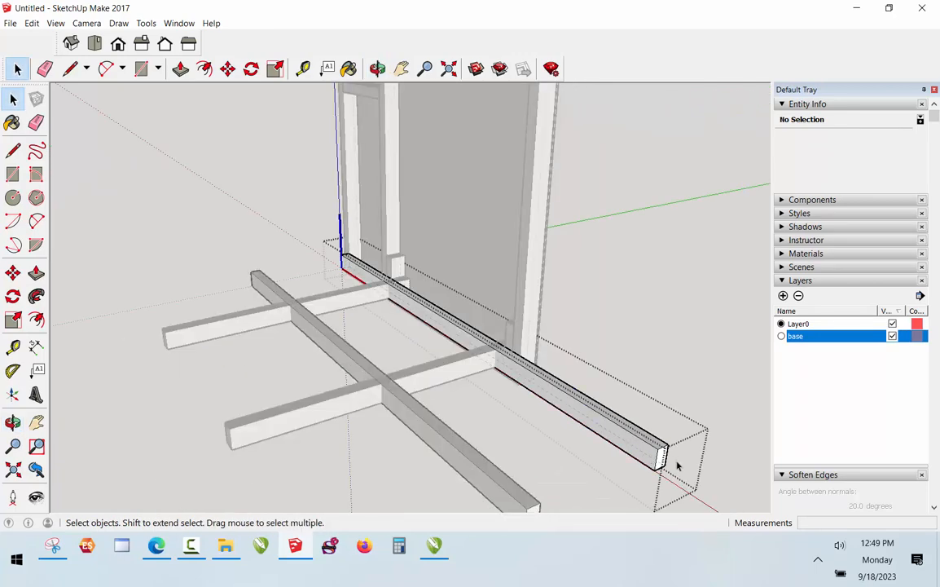
key("p")
left_click(663, 457)
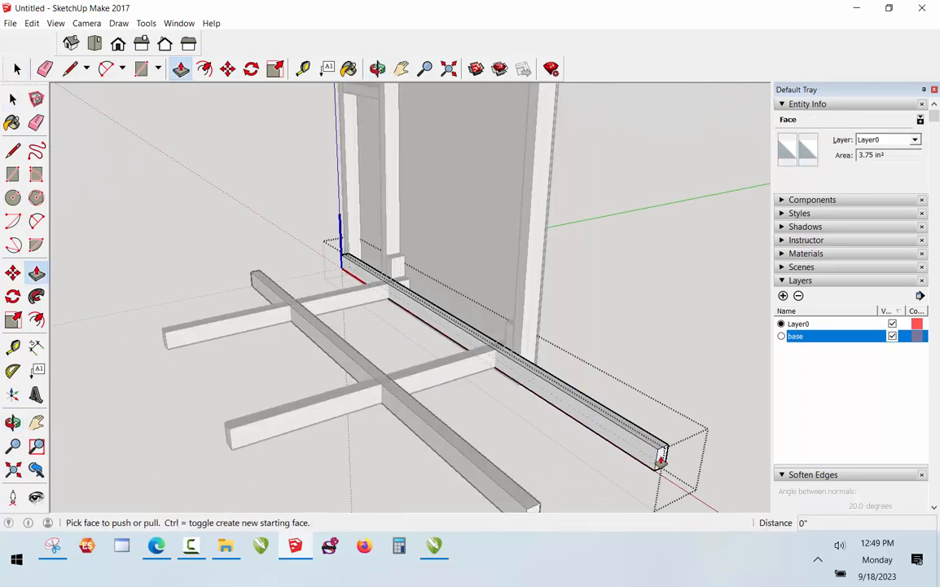
left_click(391, 279)
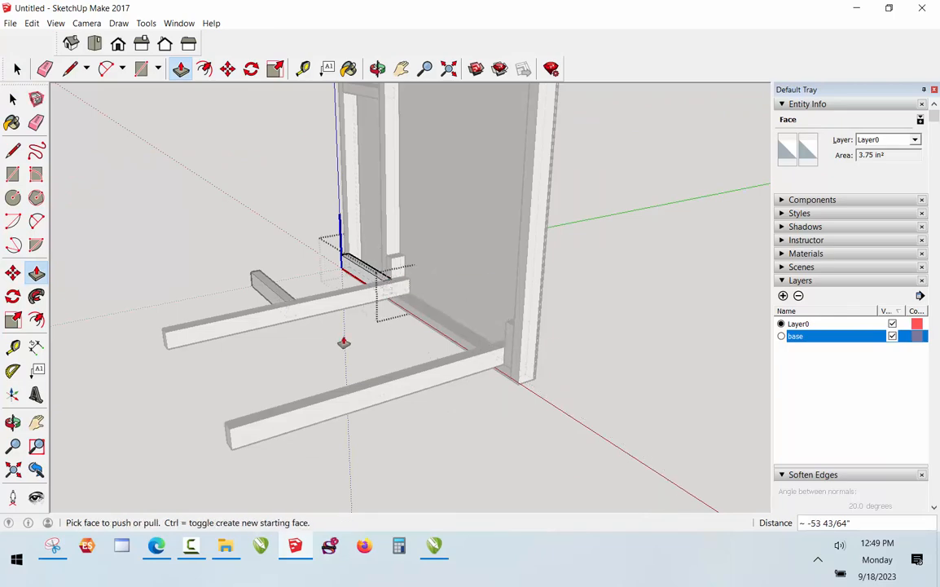
scroll(350, 259, "up", 3)
key("space")
left_click(228, 222)
scroll(247, 278, "up", 1)
scroll(353, 316, "down", 2)
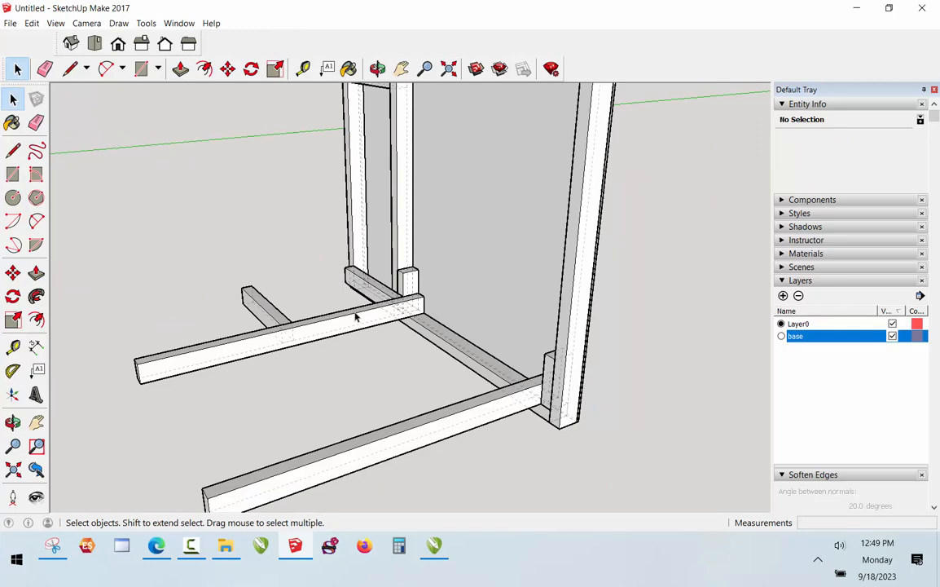
Make the front crosswise strip unique and extend it 31 1/2 inches to line up with the frame's outer edge
right_click(268, 314)
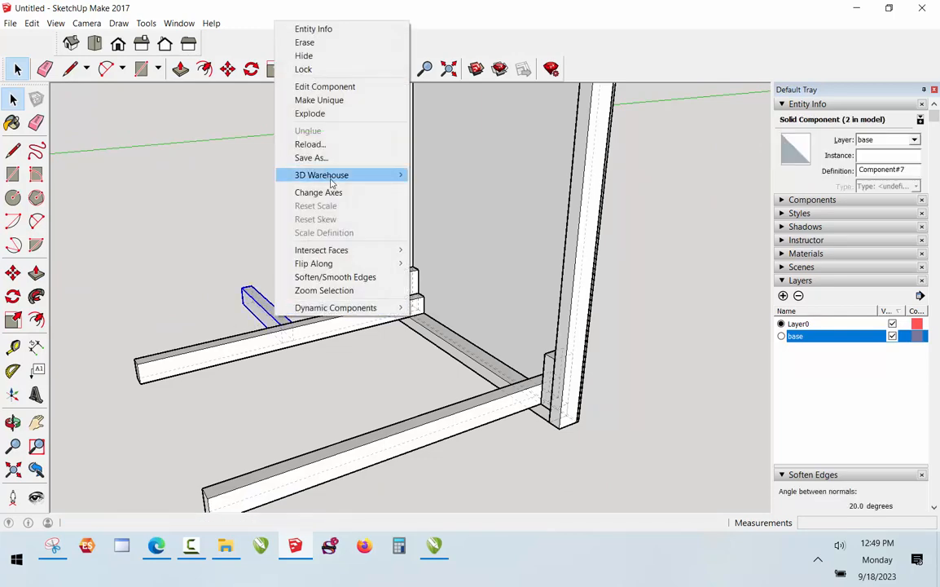
left_click(317, 99)
left_click(306, 300)
scroll(288, 311, "up", 2)
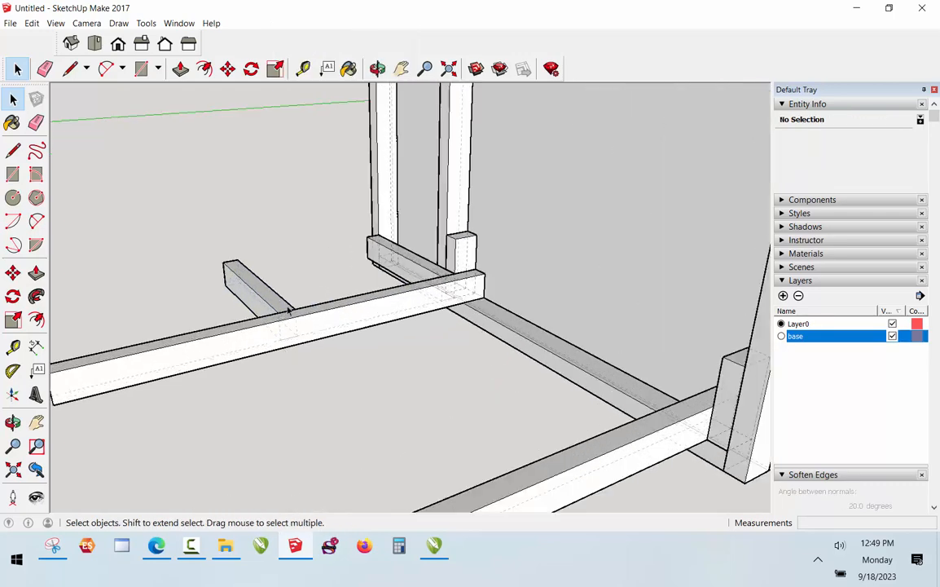
double_click(275, 302)
key("p")
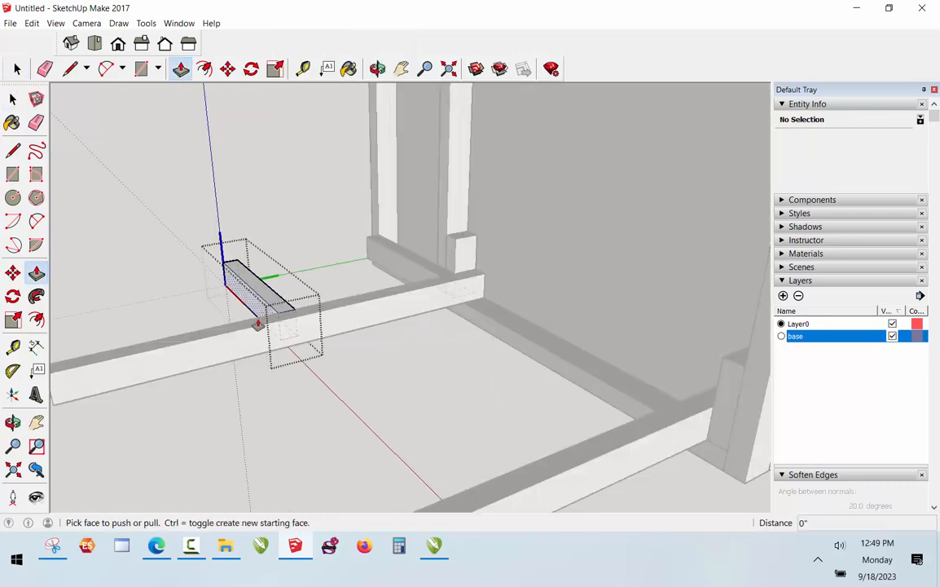
left_click(289, 338)
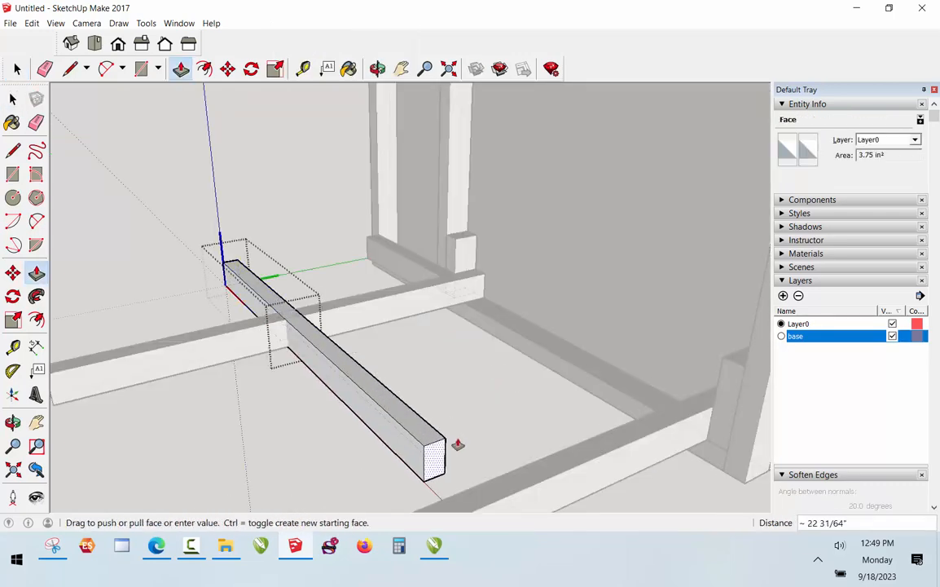
scroll(445, 440, "down", 3)
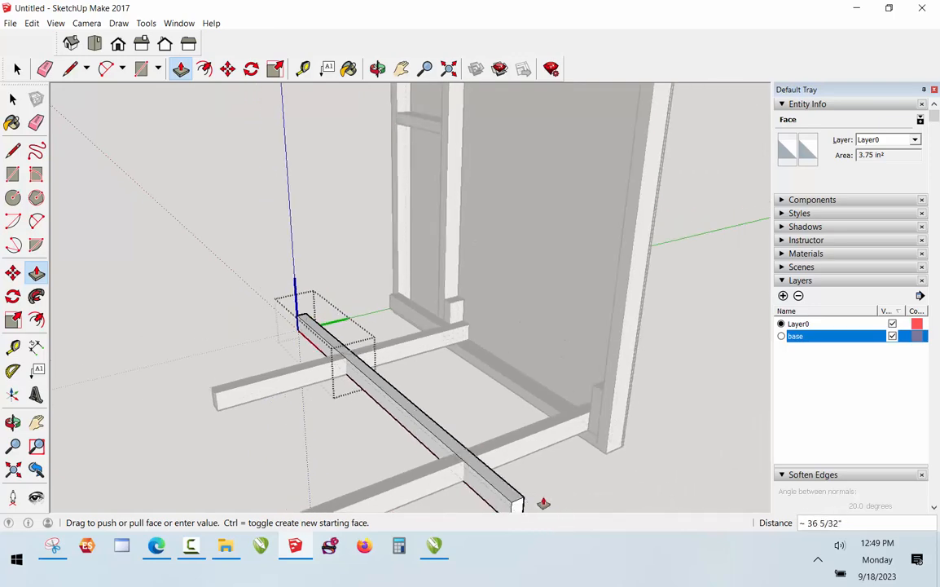
left_click(609, 455)
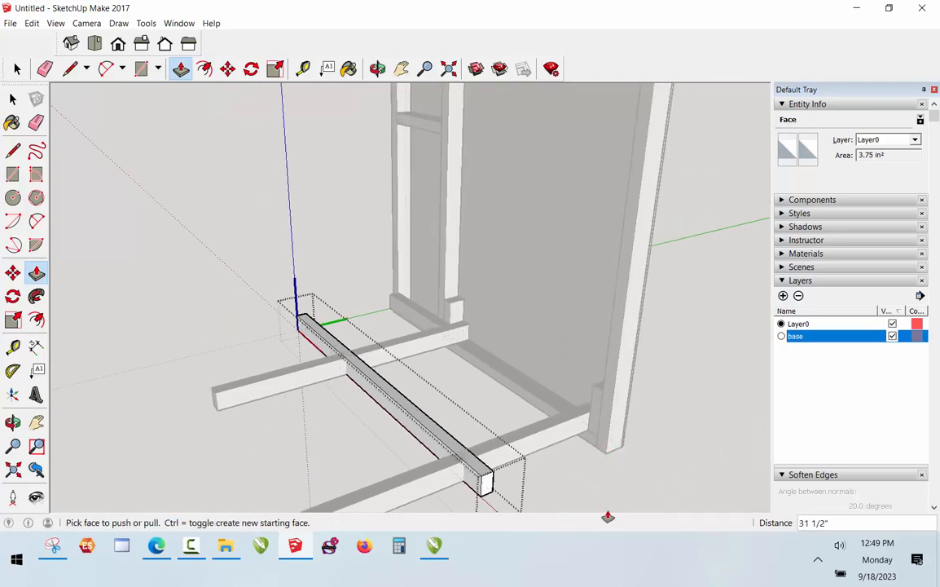
key("space")
Shorten the paired forward-running strips so they end at the front crosswise strip
scroll(557, 482, "down", 3)
middle_click_drag(557, 482, 464, 400)
scroll(444, 423, "up", 2)
double_click(428, 444)
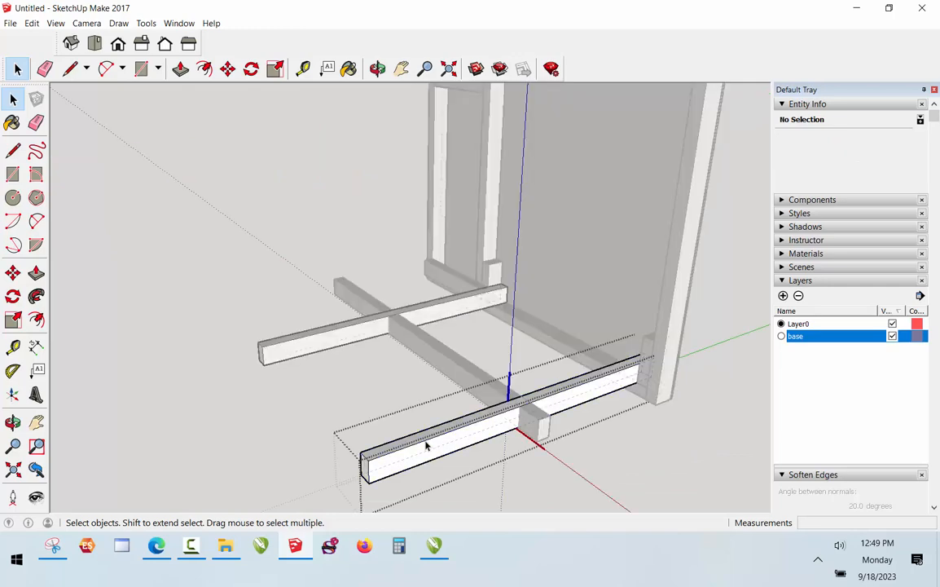
scroll(391, 497, "up", 3)
key("p")
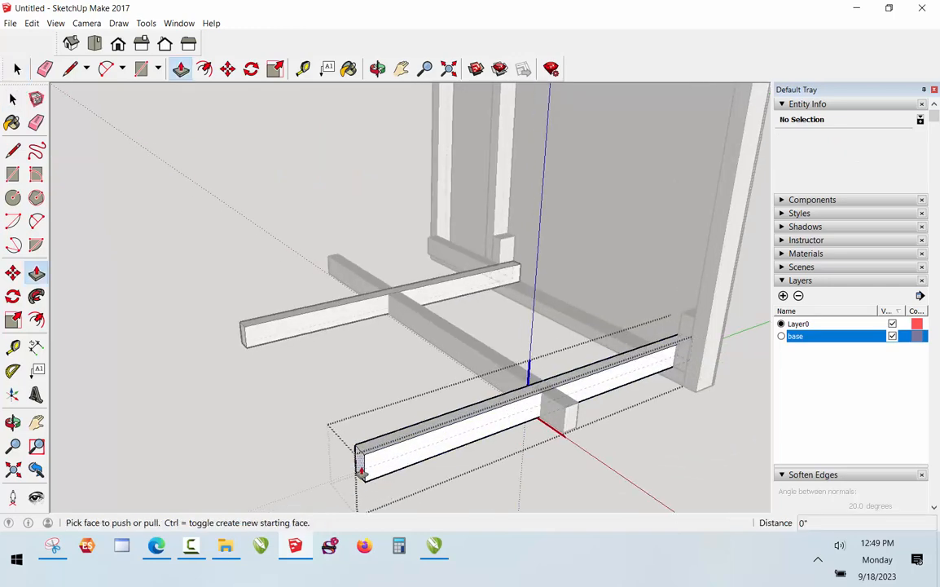
left_click(361, 466)
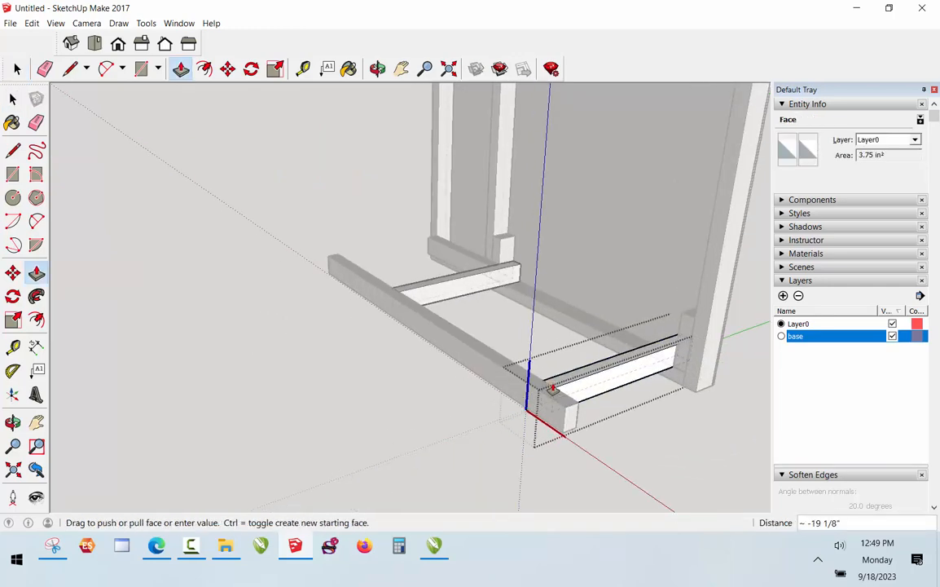
left_click(509, 344)
key("space")
left_click(408, 411)
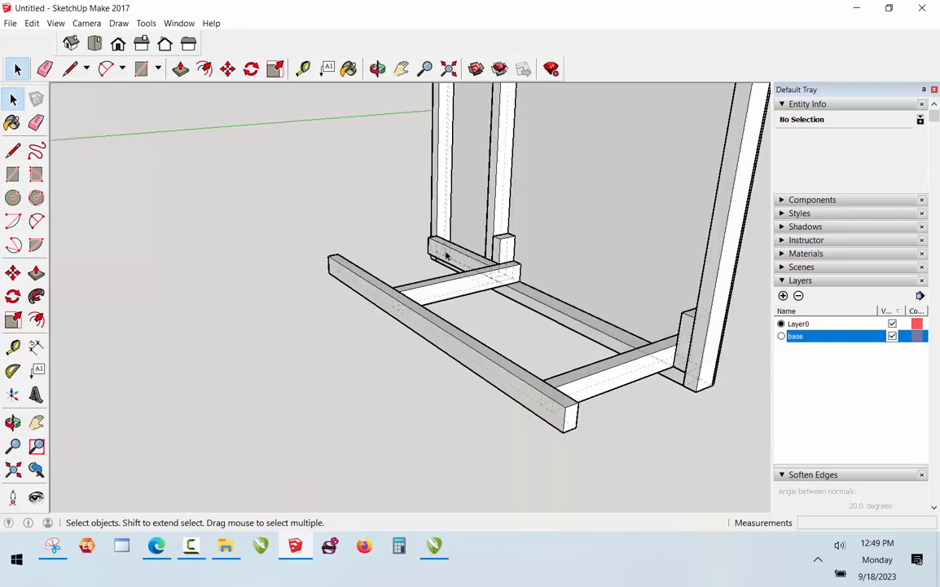
Trim the front crosswise strip's long free end so it overhangs the nearest forward-running strip by 1.5 inches
scroll(321, 322, "down", 2)
left_click(377, 68)
left_click_drag(456, 391, 768, 374)
left_click_drag(367, 344, 364, 379)
scroll(291, 413, "up", 2)
key("space")
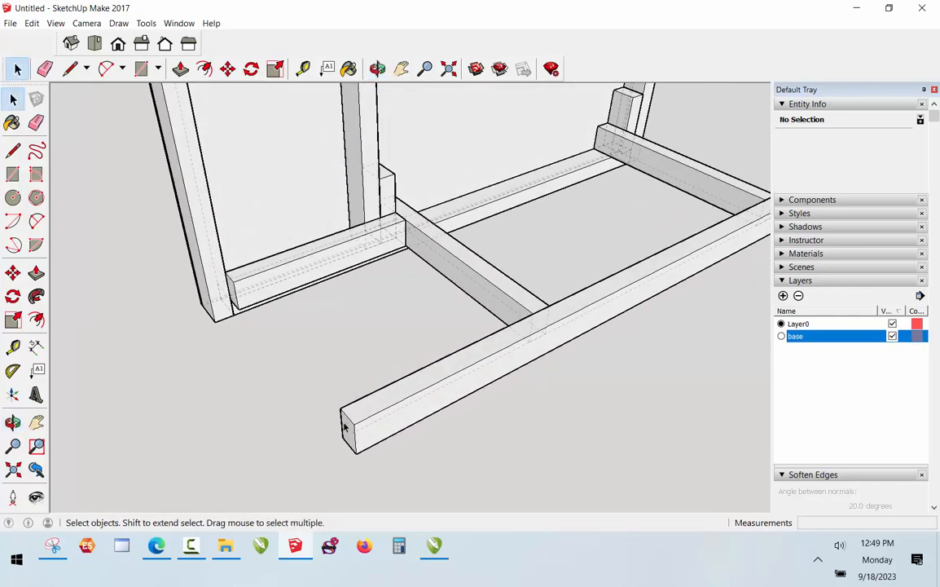
left_click(346, 436)
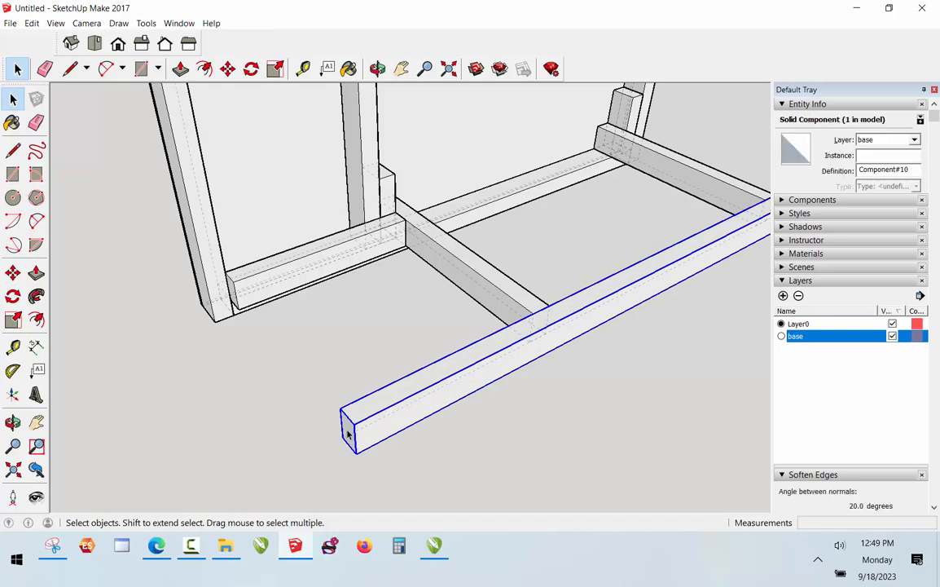
double_click(346, 434)
key("p")
left_click_drag(346, 422, 511, 354)
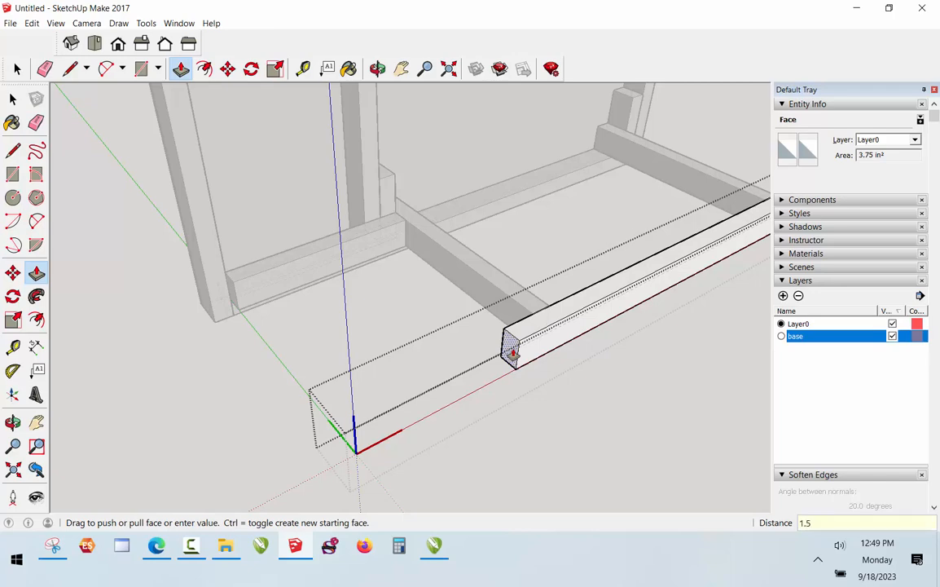
key("space")
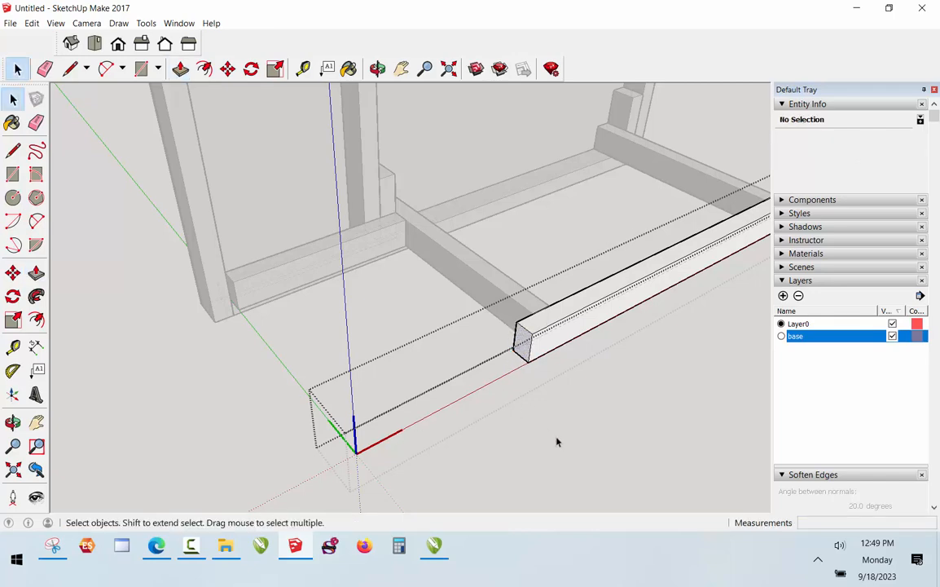
left_click(371, 366)
Try deleting the short rear crosswise strip and undo the deletion
middle_click_drag(371, 365, 536, 208)
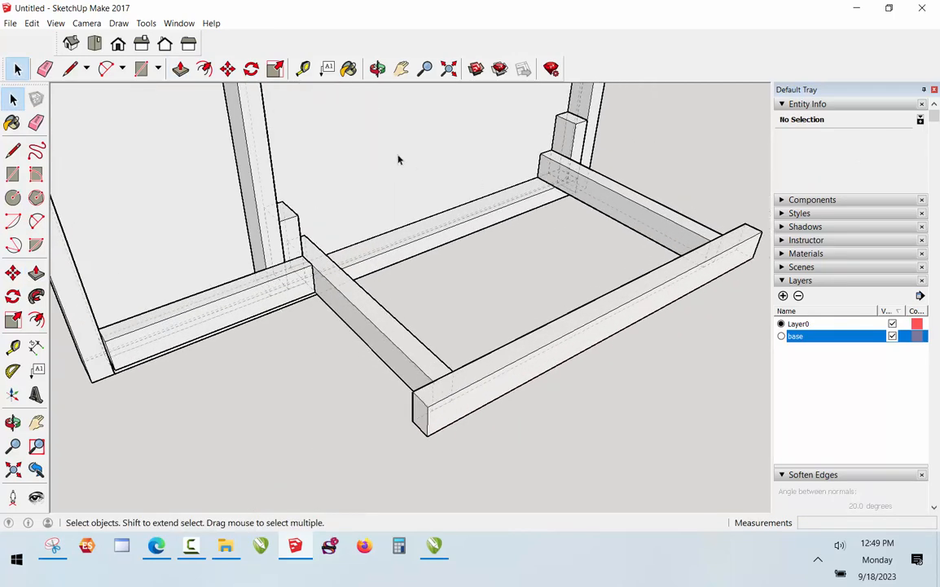
left_click(377, 68)
left_click_drag(468, 204, 273, 168)
key("space")
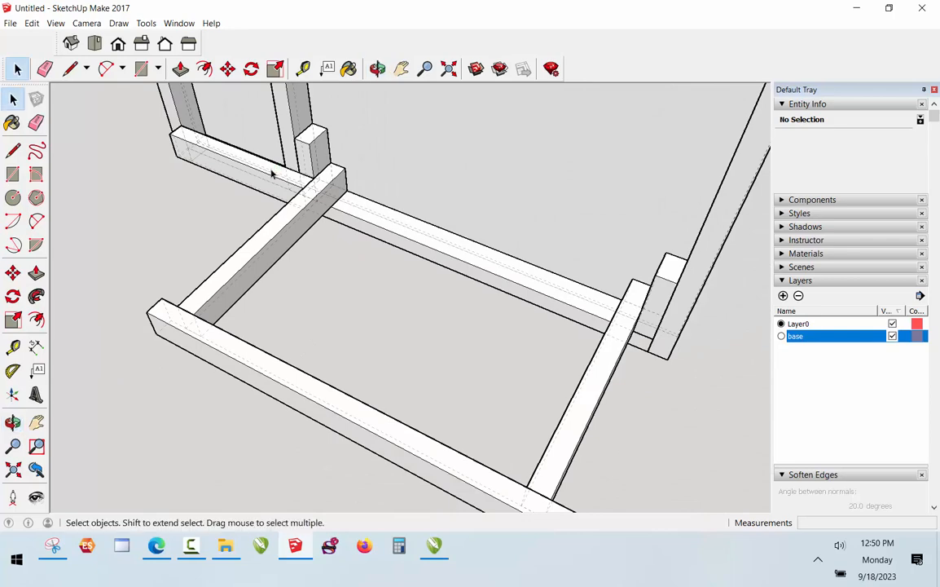
left_click(266, 176)
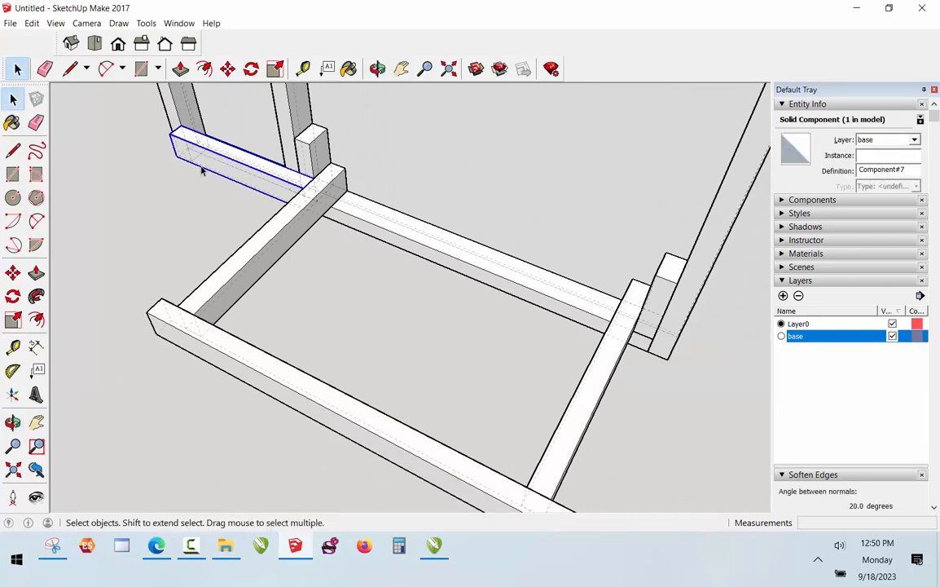
key("Delete")
scroll(503, 282, "down", 2)
scroll(475, 243, "up", 2)
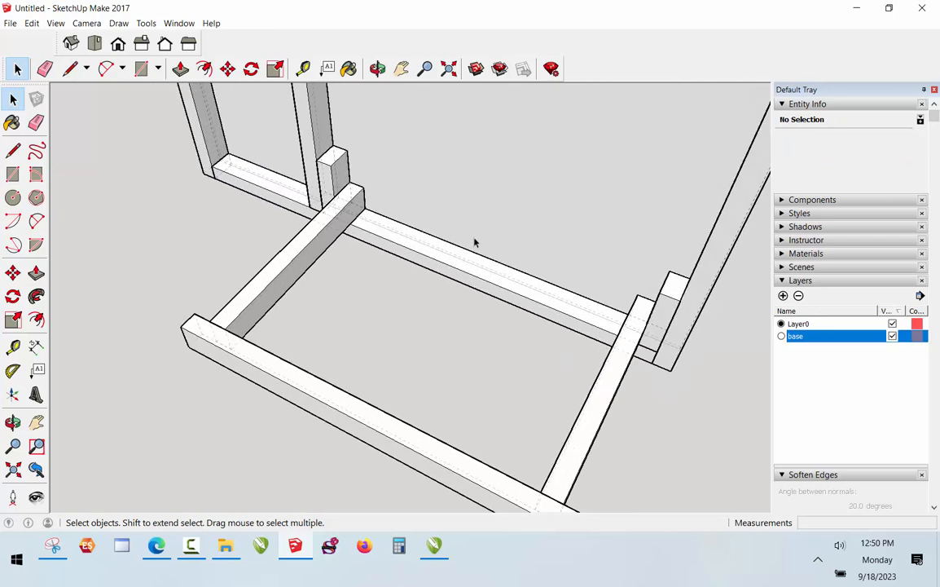
key("ctrl+z")
Move the short rear crosswise strip 16 1/2 inches along the frame, against the inner face of the forward-running strip
key("m")
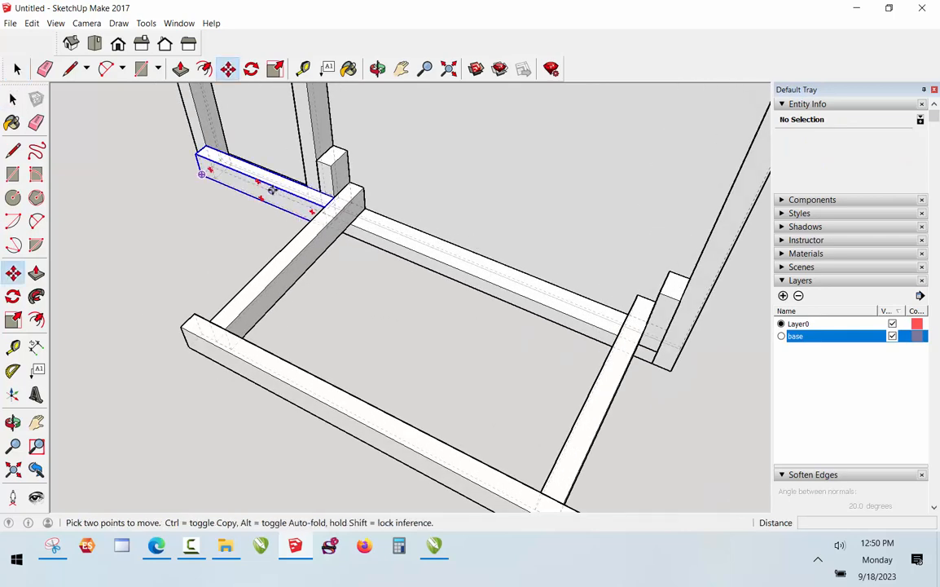
left_click(189, 149)
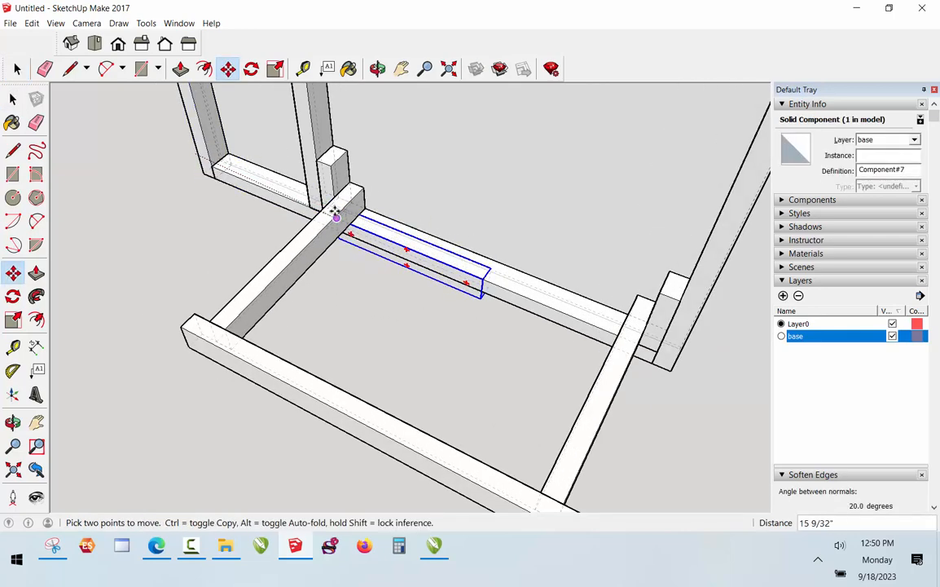
left_click(337, 218)
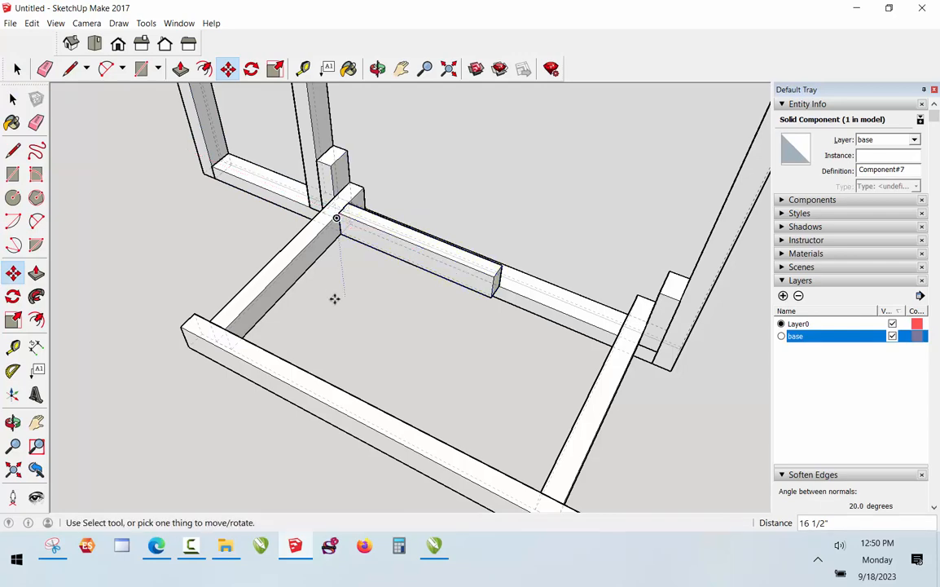
key("space")
left_click(339, 303)
Extend the moved rear crosswise strip until it meets the opposite forward-running strip
scroll(346, 209, "up", 2)
scroll(348, 210, "down", 1)
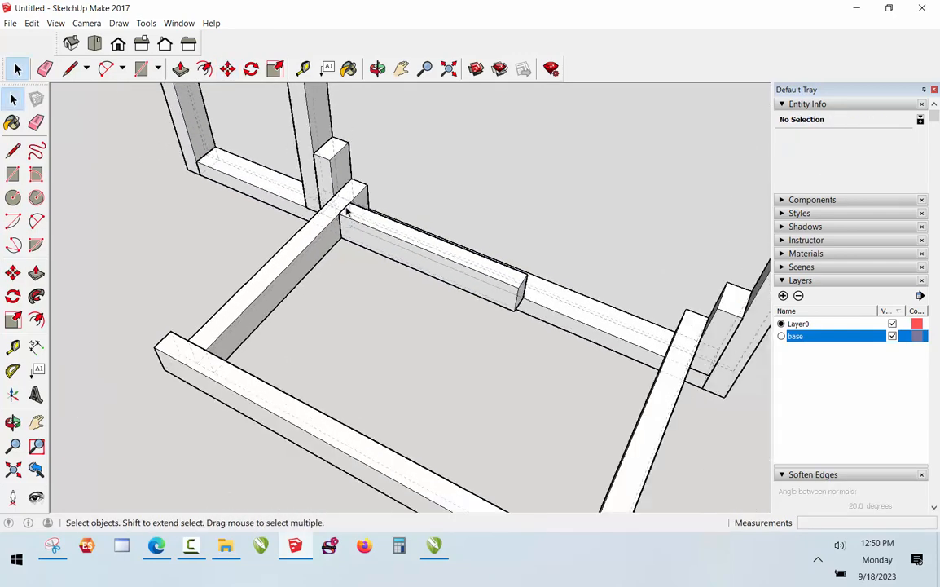
scroll(346, 209, "down", 1)
scroll(497, 267, "up", 1)
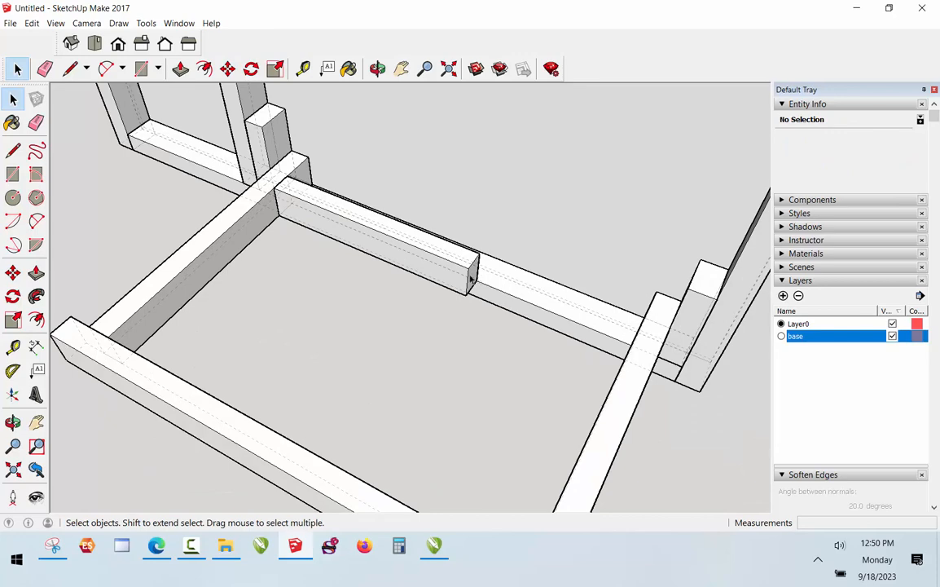
double_click(470, 279)
key("p")
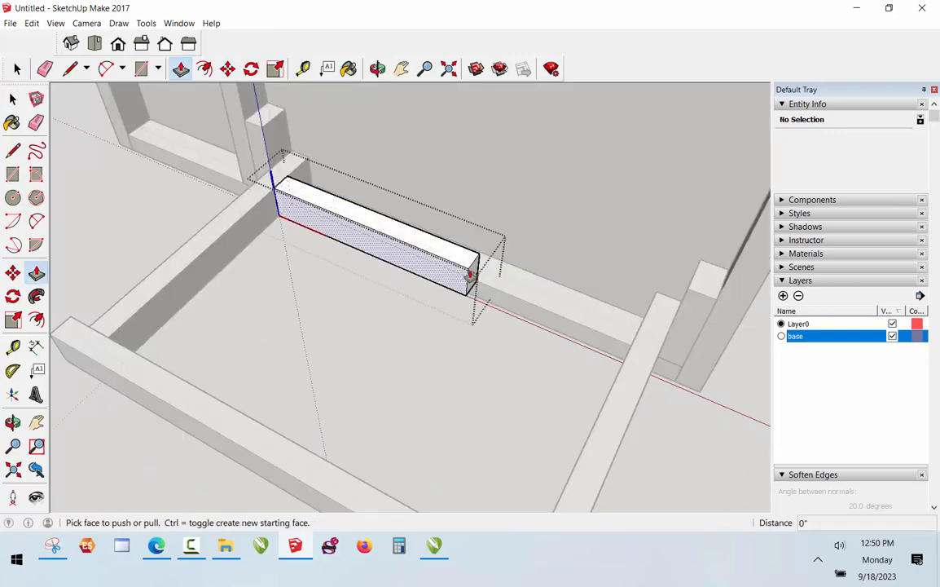
left_click(472, 279)
left_click(645, 321)
key("space")
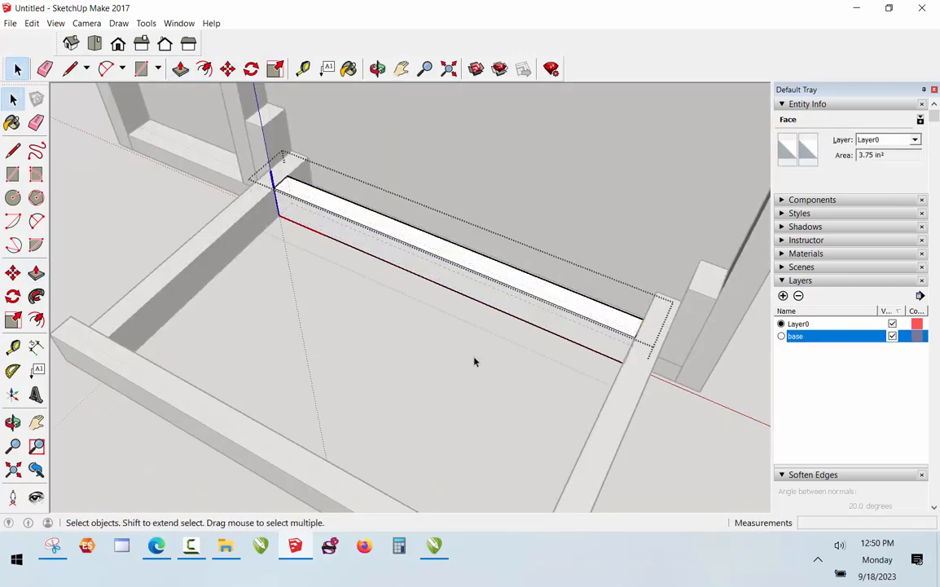
left_click(474, 359)
Measure the clear distance between the two forward-running strips along the front crosswise strip
scroll(474, 359, "down", 3)
scroll(392, 333, "down", 4)
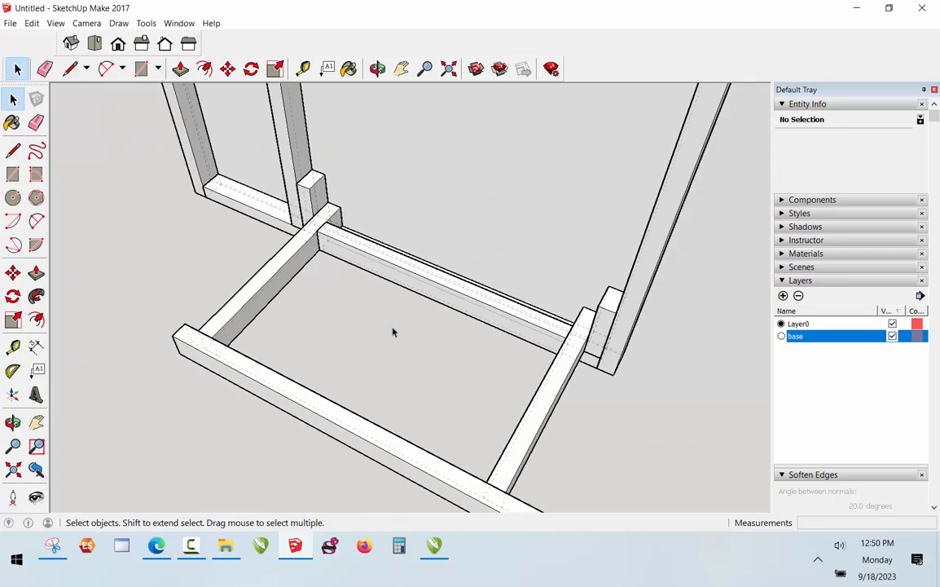
key("t")
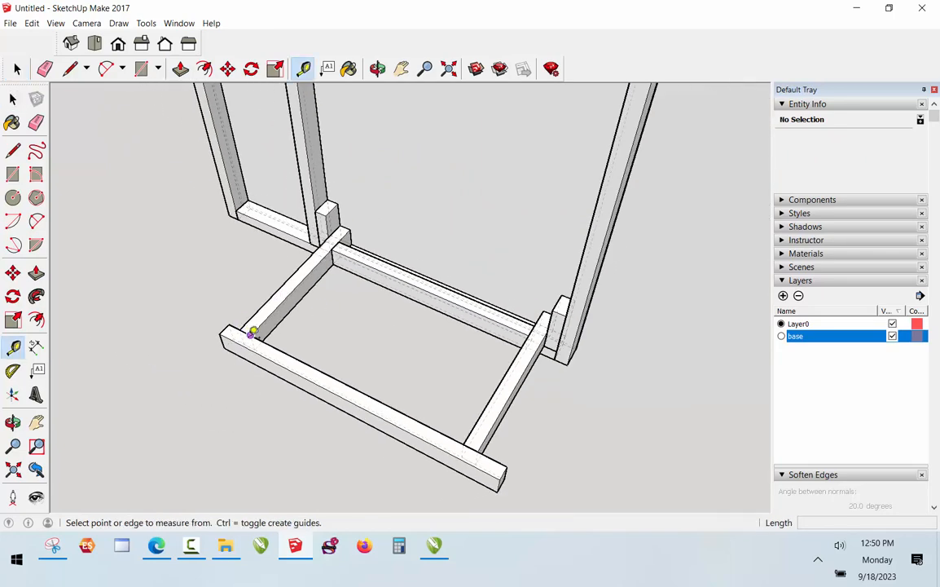
left_click(250, 335)
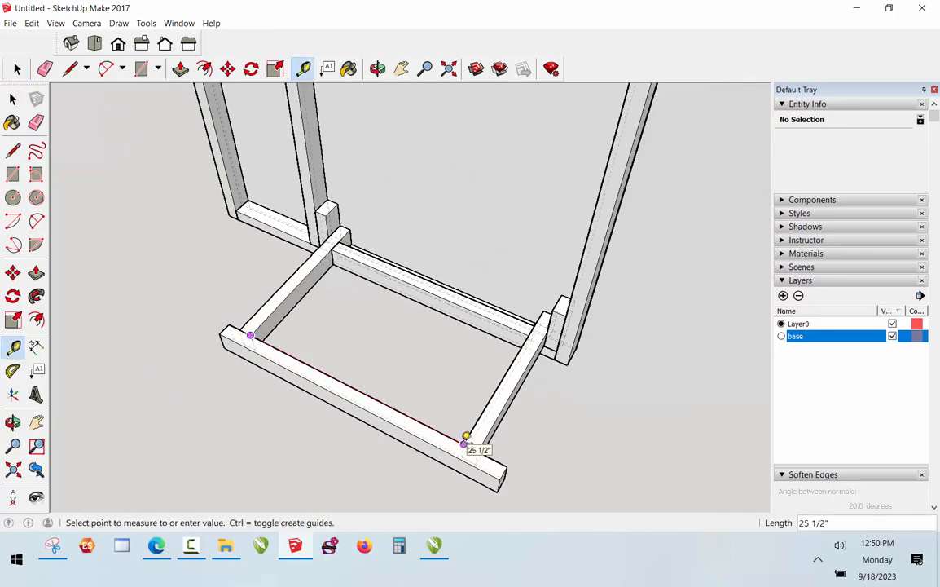
key("space")
Copy the outer forward-running strip 12 3/4 inches across to the middle of the base and make the copy unique
scroll(412, 359, "up", 1)
scroll(412, 359, "up", 1)
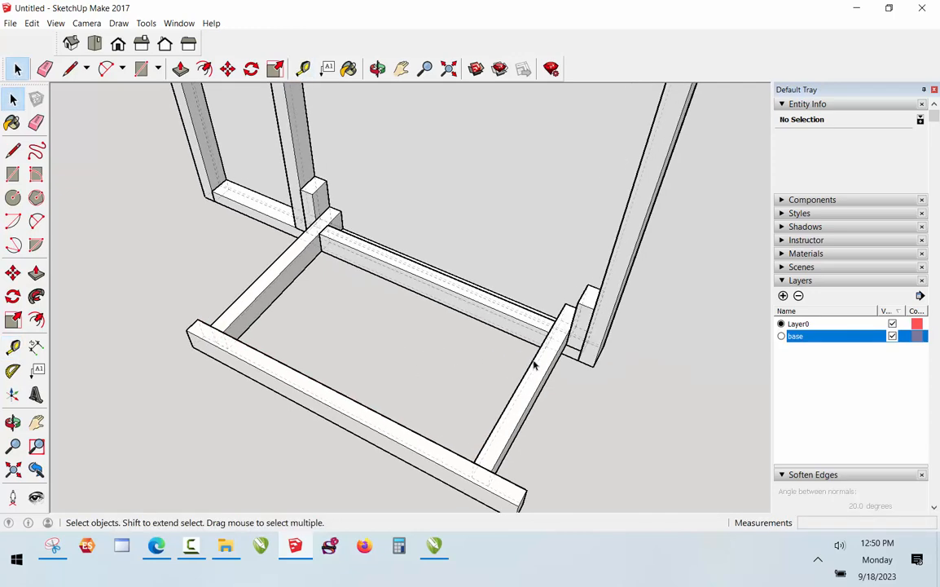
left_click(531, 363)
scroll(531, 364, "up", 2)
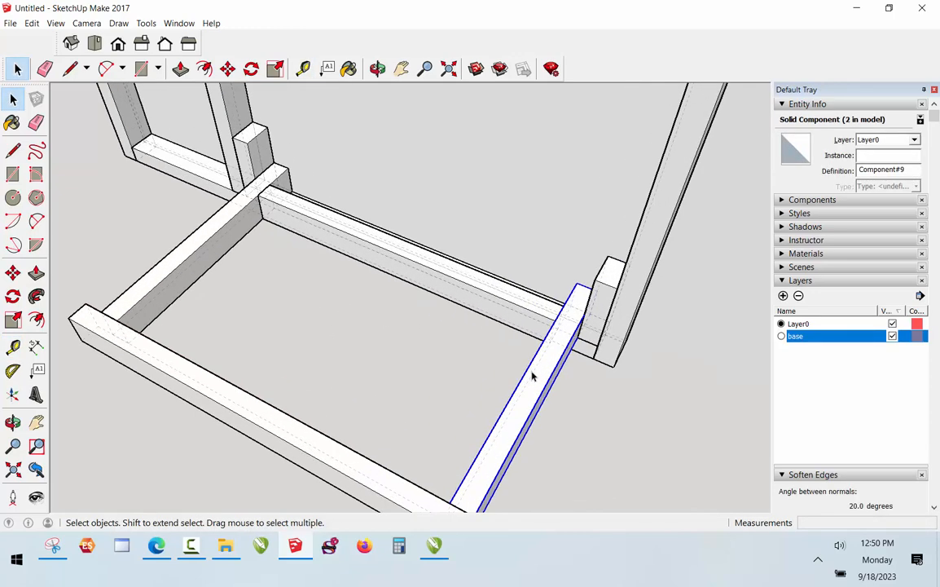
key("m")
scroll(458, 466, "down", 1)
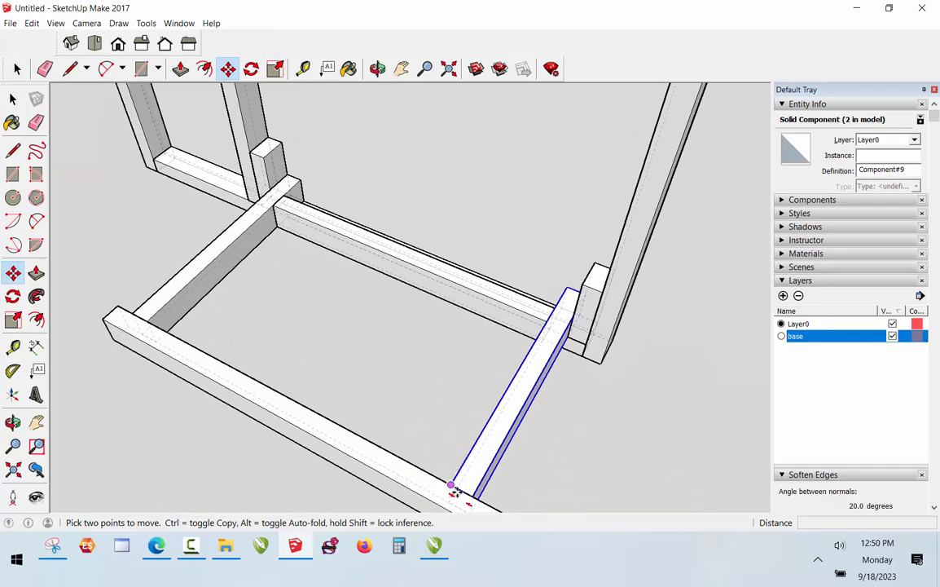
key("ctrl")
left_click(459, 488)
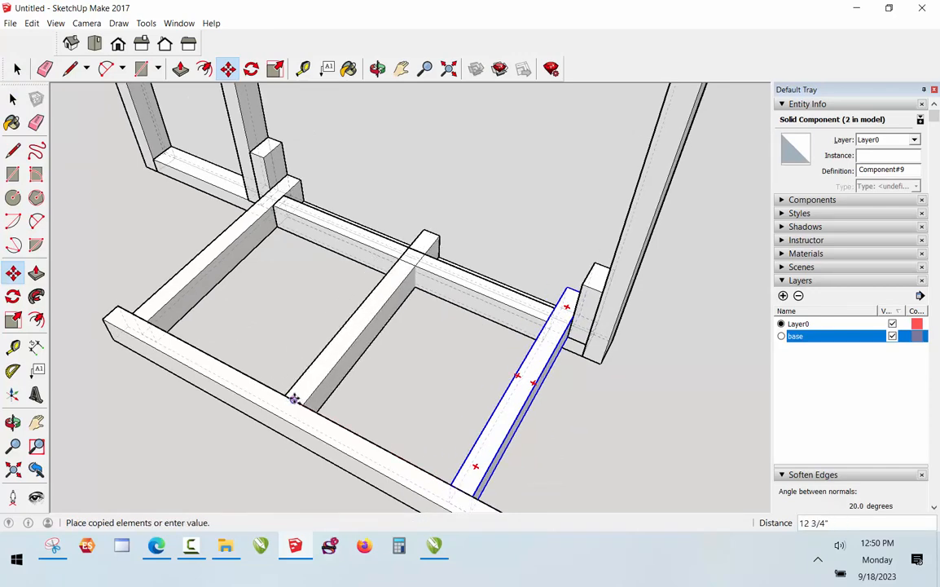
left_click(292, 393)
right_click(328, 361)
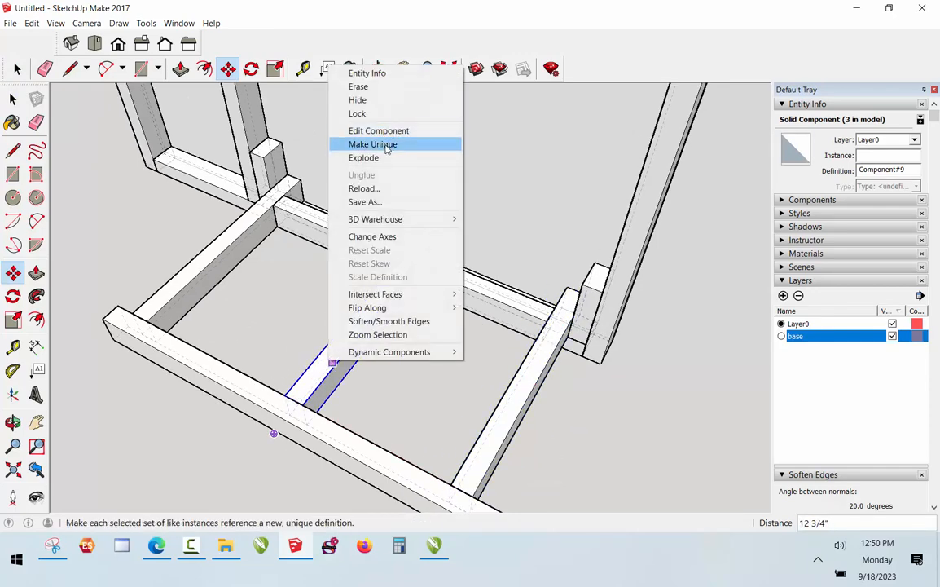
left_click(385, 143)
Open the middle strip for editing and try pulling its rear end face by 1/4 inch
scroll(430, 241, "up", 2)
key("space")
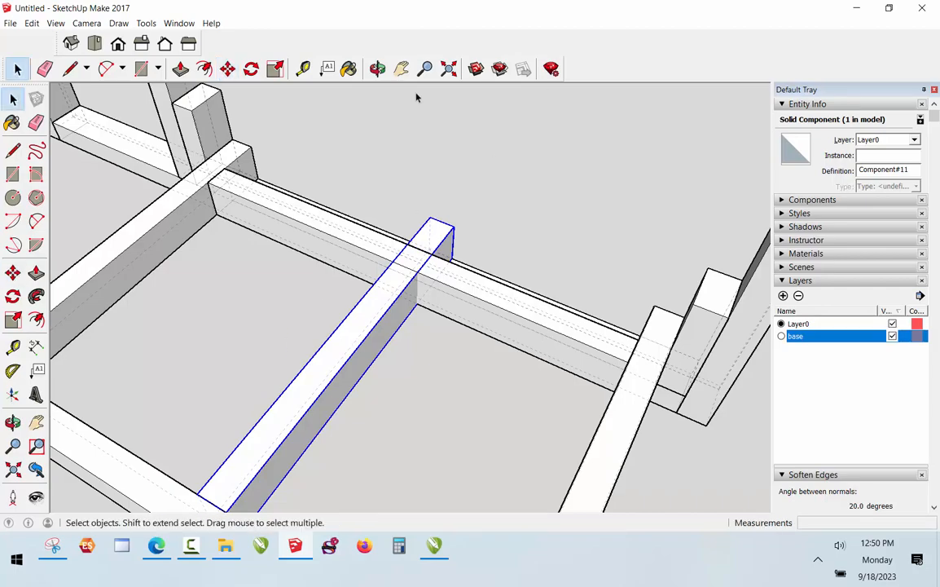
left_click(378, 69)
left_click_drag(393, 112, 5, 194)
key("space")
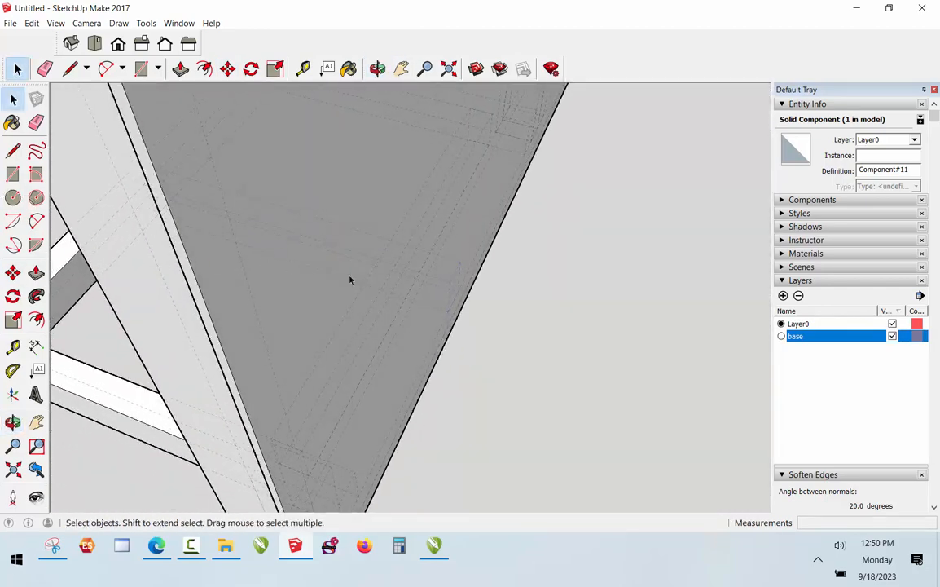
scroll(456, 291, "up", 3)
scroll(456, 296, "down", 3)
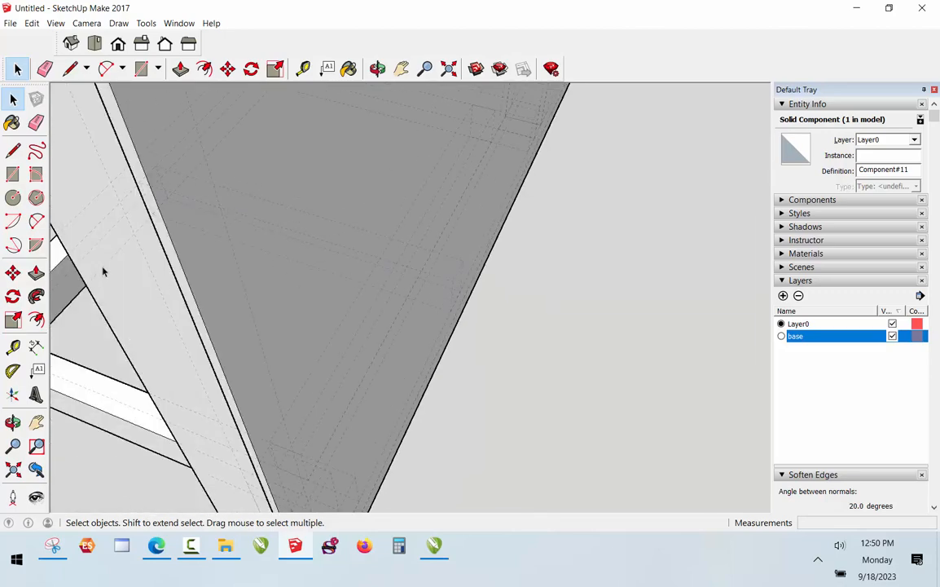
left_click(377, 69)
left_click_drag(350, 196, 211, 251)
key("space")
scroll(479, 298, "up", 3)
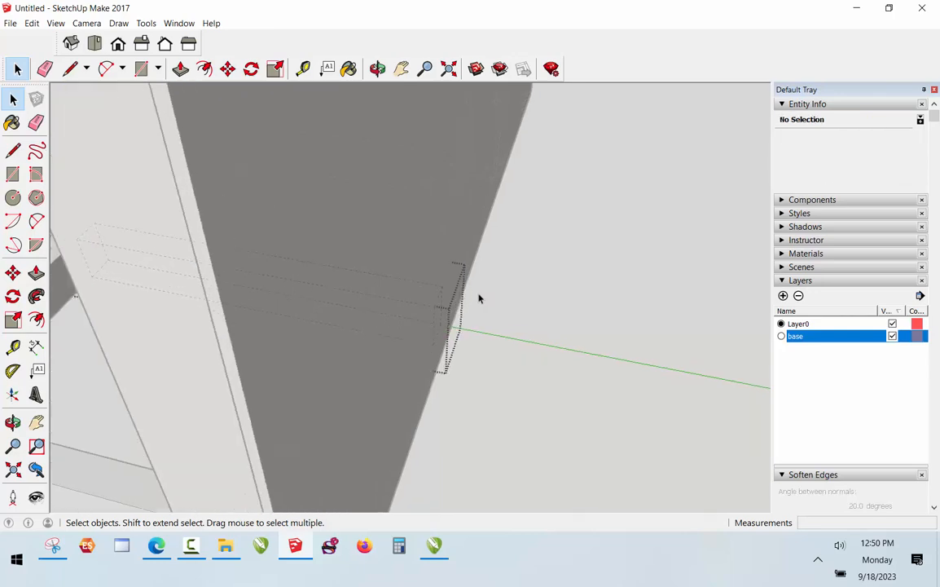
key("p")
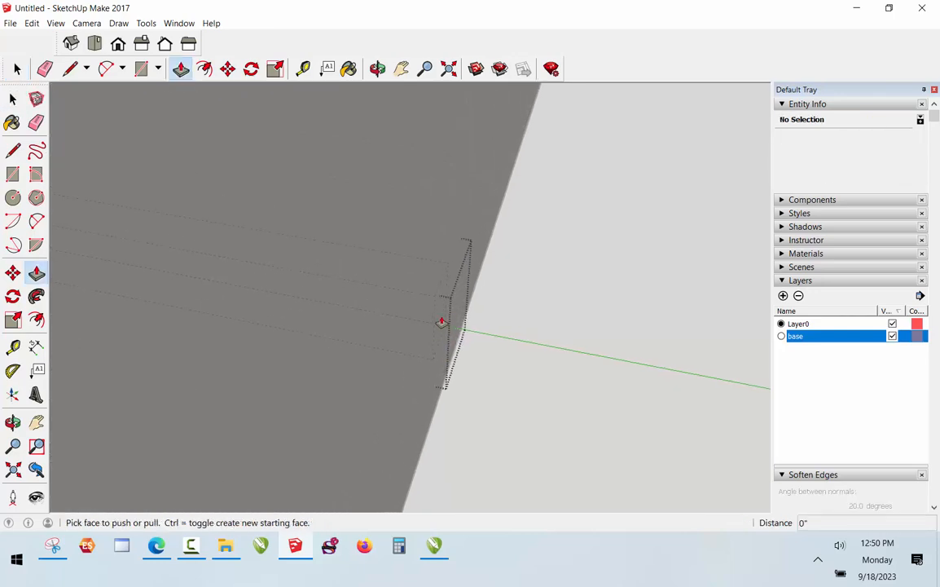
left_click(441, 321)
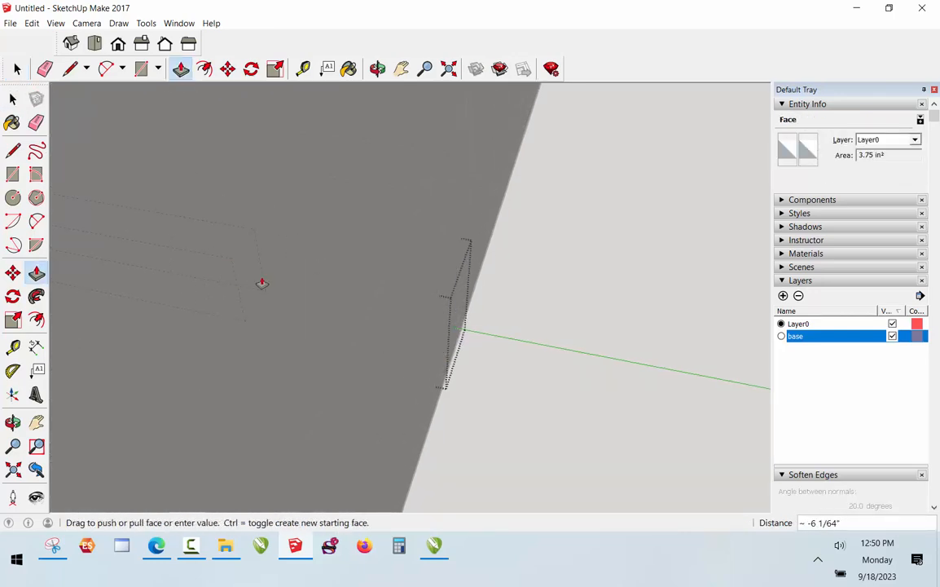
type("1/4")
key("Return")
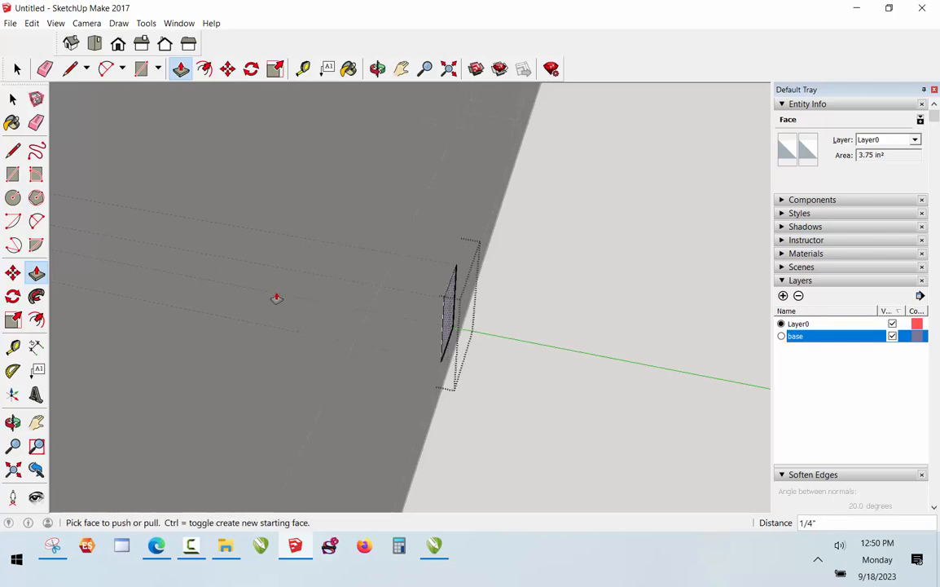
Shorten the middle strip by pushing its rear end face in about 8 13/32 inches
left_click(450, 309)
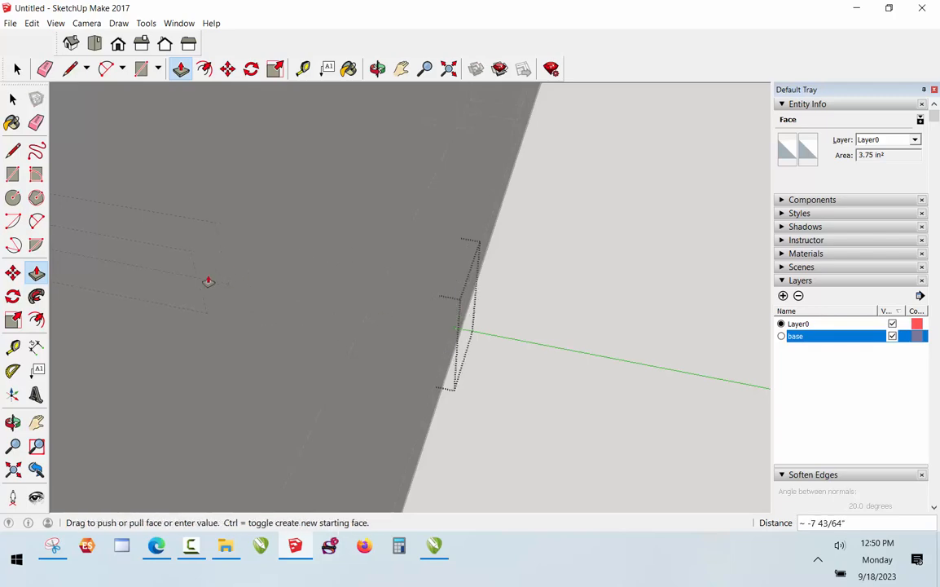
left_click(170, 307)
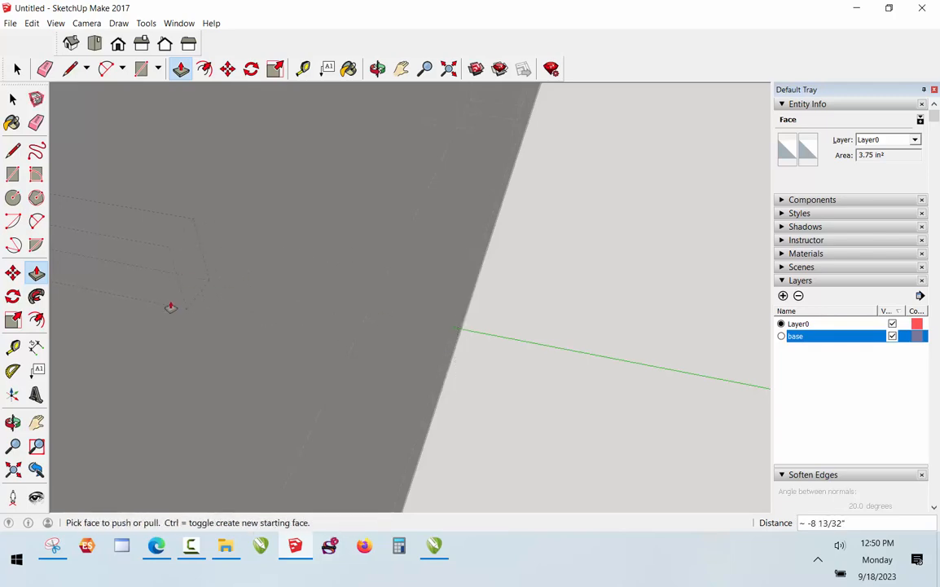
left_click(377, 68)
left_click_drag(245, 352, 447, 257)
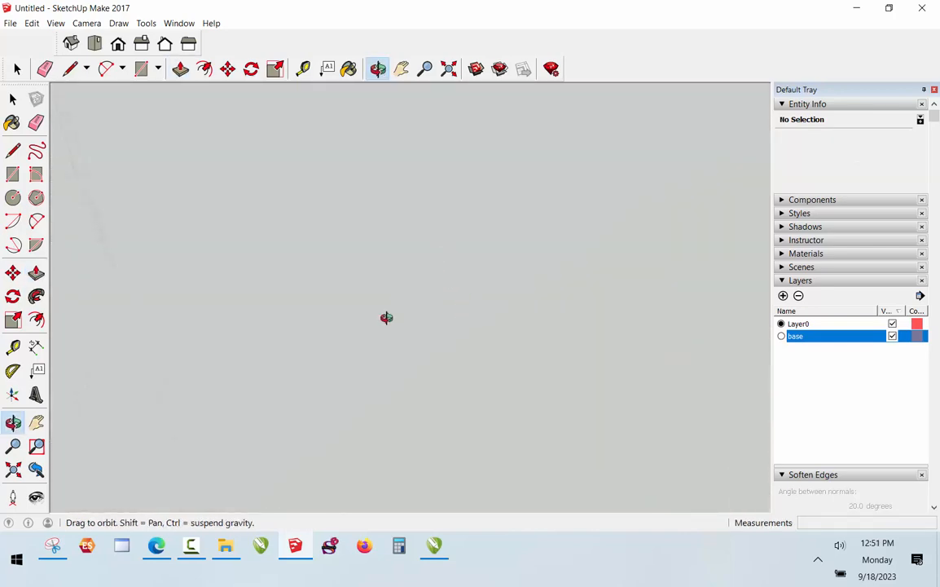
left_click(449, 69)
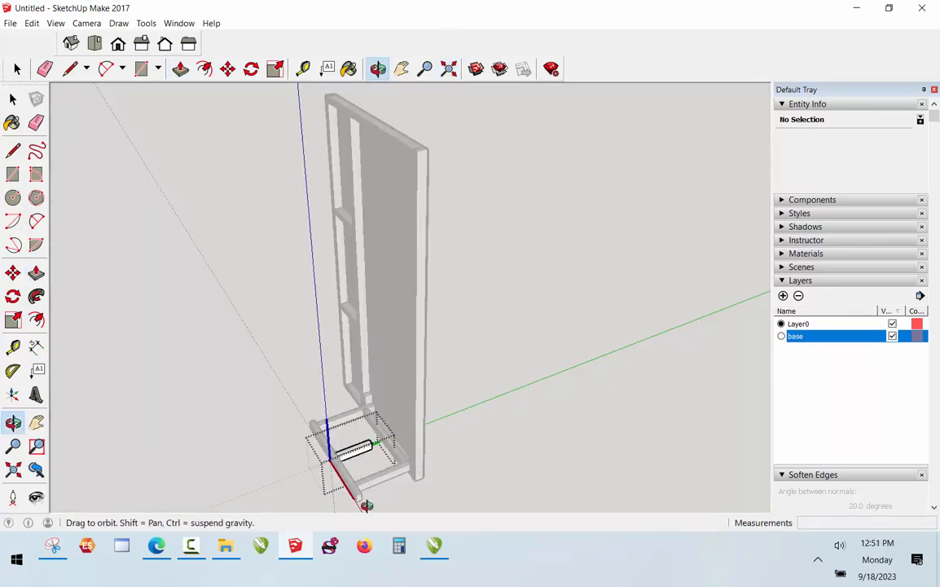
Extend the middle strip's rear end to the inner face of the rear crosswise strip and close the component
scroll(370, 456, "up", 6)
key("space")
scroll(367, 432, "up", 4)
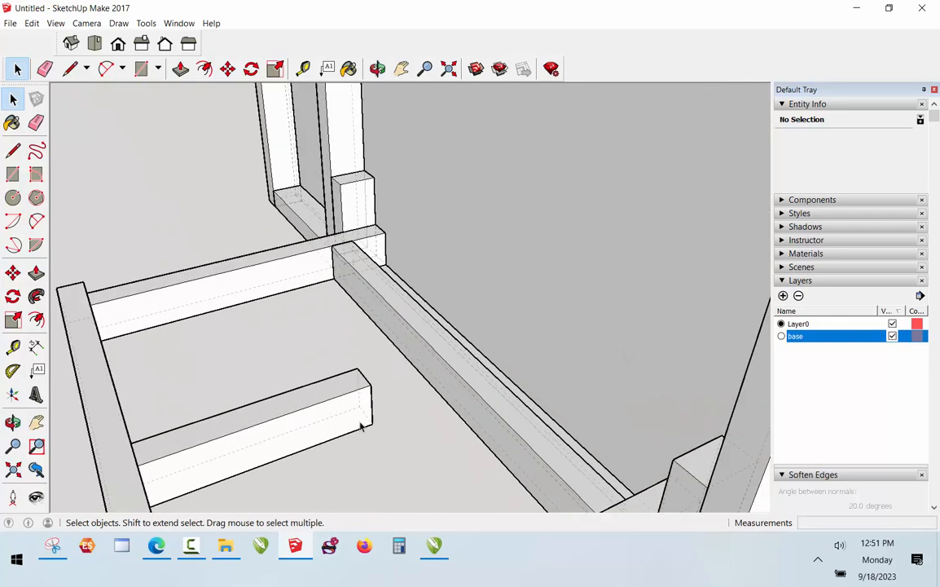
scroll(359, 415, "up", 2)
double_click(358, 414)
scroll(374, 405, "up", 4)
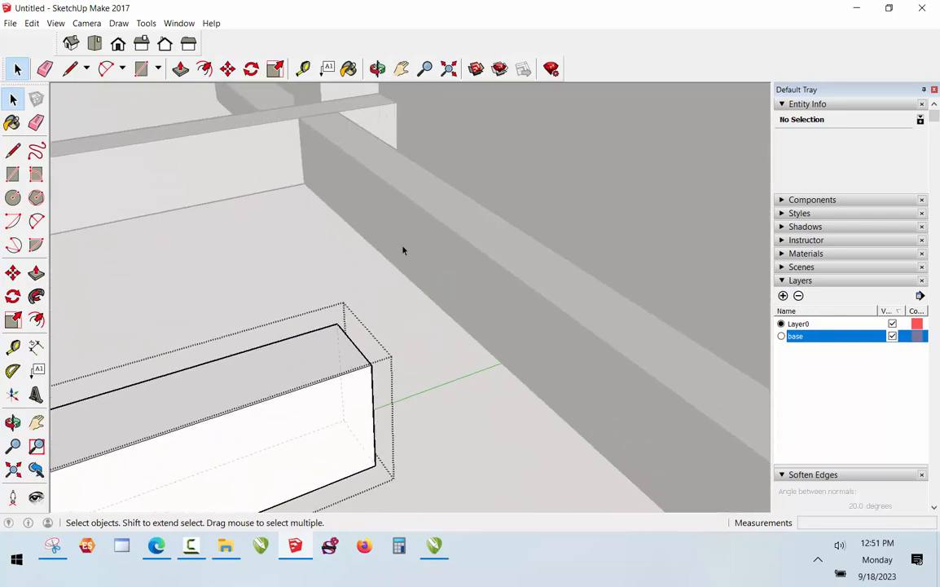
left_click(377, 68)
left_click_drag(331, 365, 291, 371)
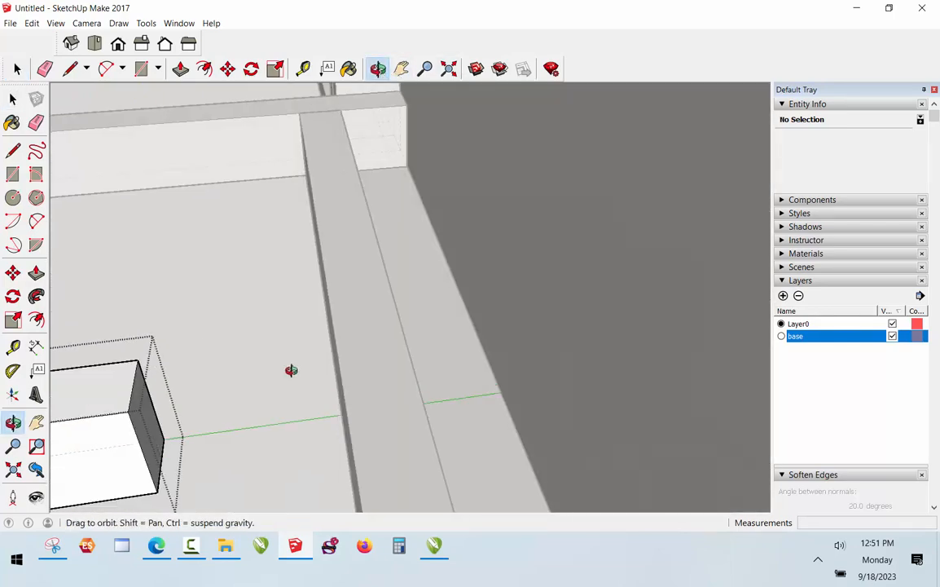
key("space")
key("p")
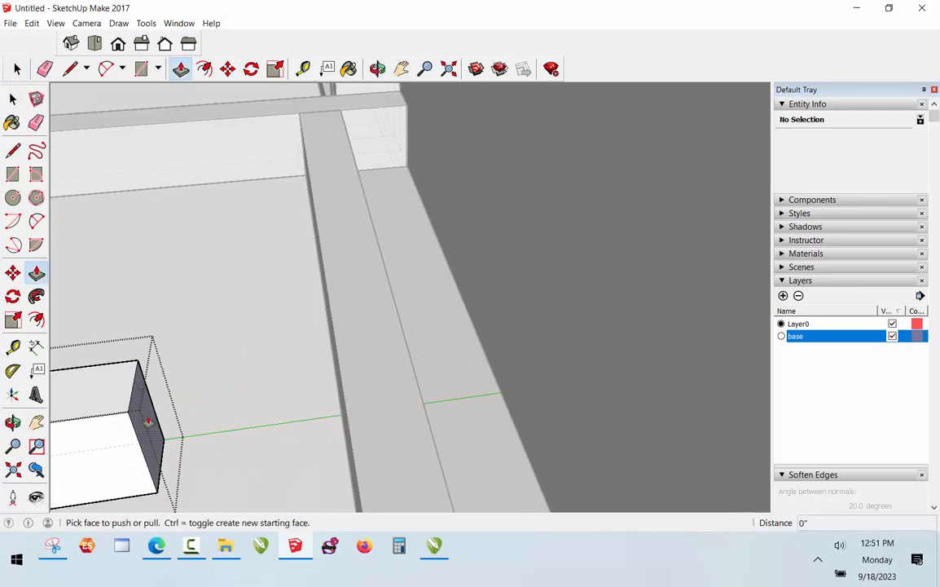
left_click(147, 425)
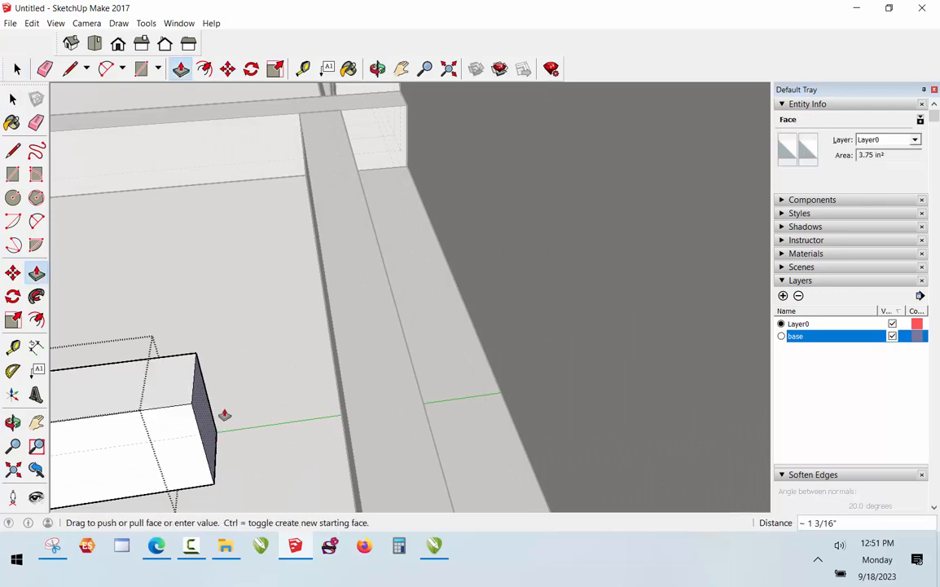
left_click(336, 342)
key("space")
left_click(432, 186)
scroll(433, 186, "down", 4)
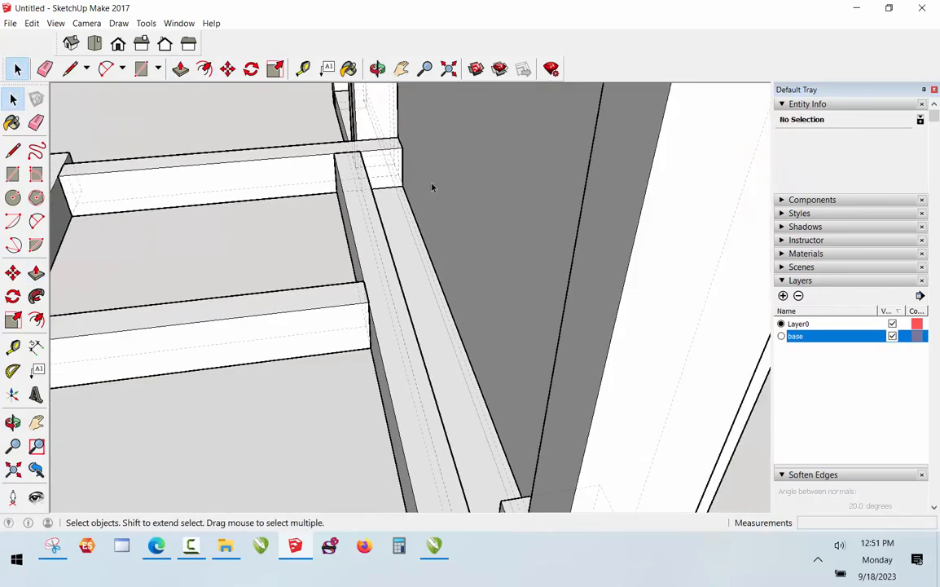
Draw a 2.5 by 16 1/2 inch rectangle on the underside of the forward-running strip beside the intermediate upright, starting at the front crosswise strip
left_click(377, 68)
left_click_drag(350, 367, 532, 381)
scroll(449, 297, "down", 5)
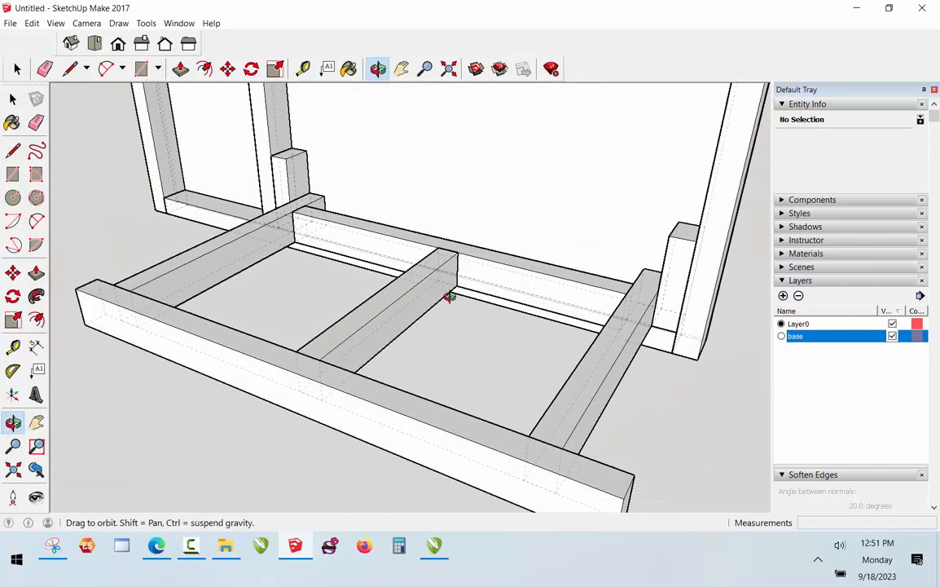
left_click_drag(447, 309, 281, 262)
key("r")
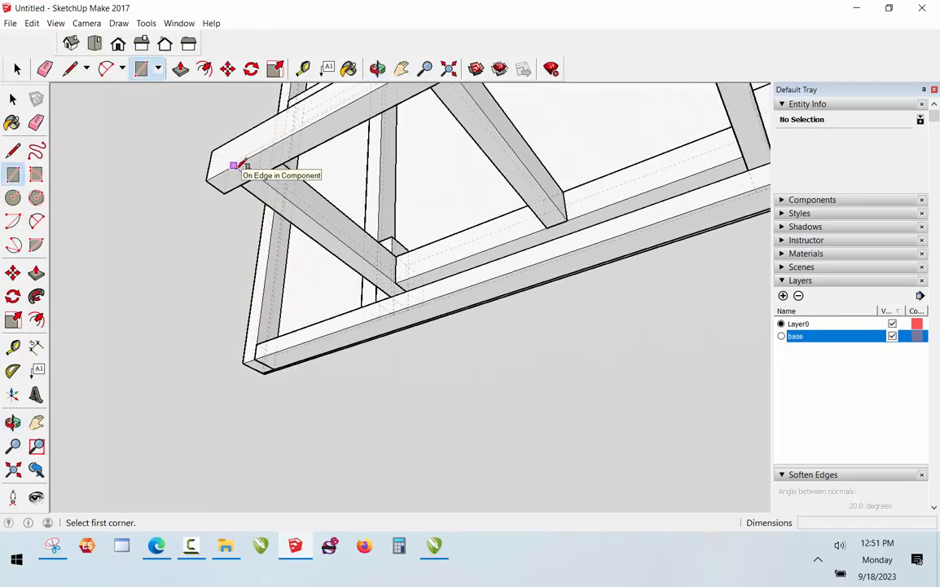
left_click(240, 185)
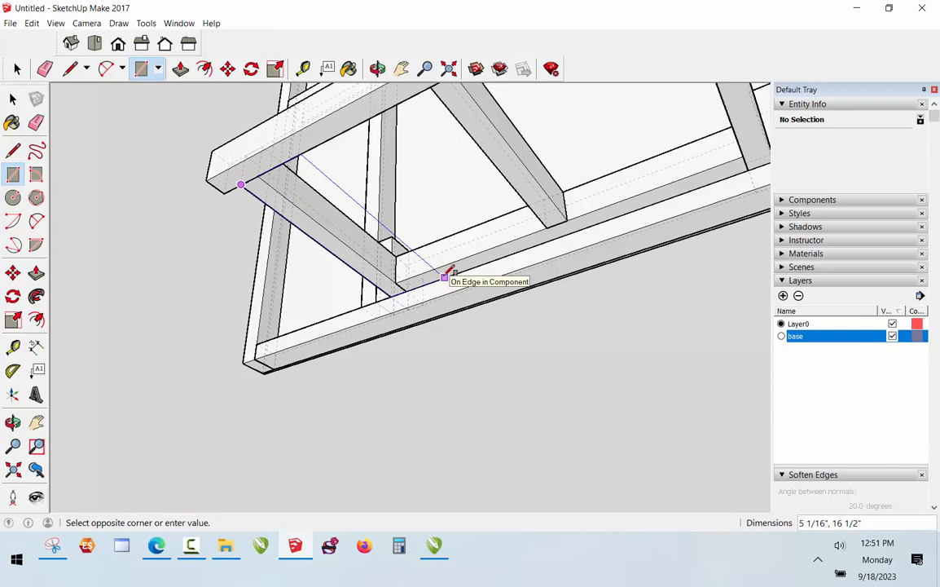
type("2.5")
key("Return")
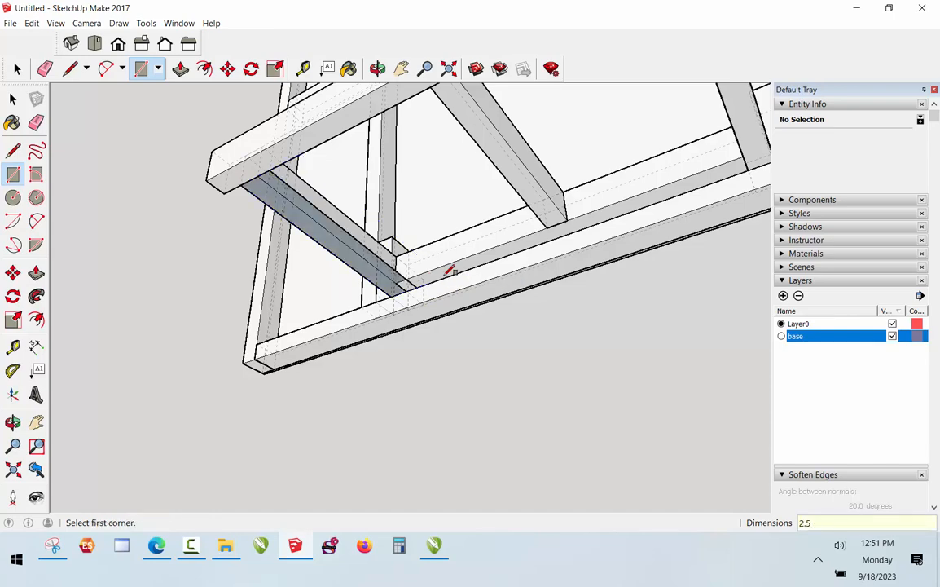
Extrude the underside rectangle 1 1/2 inches downward and make the resulting strip a component
key("p")
left_click(352, 269)
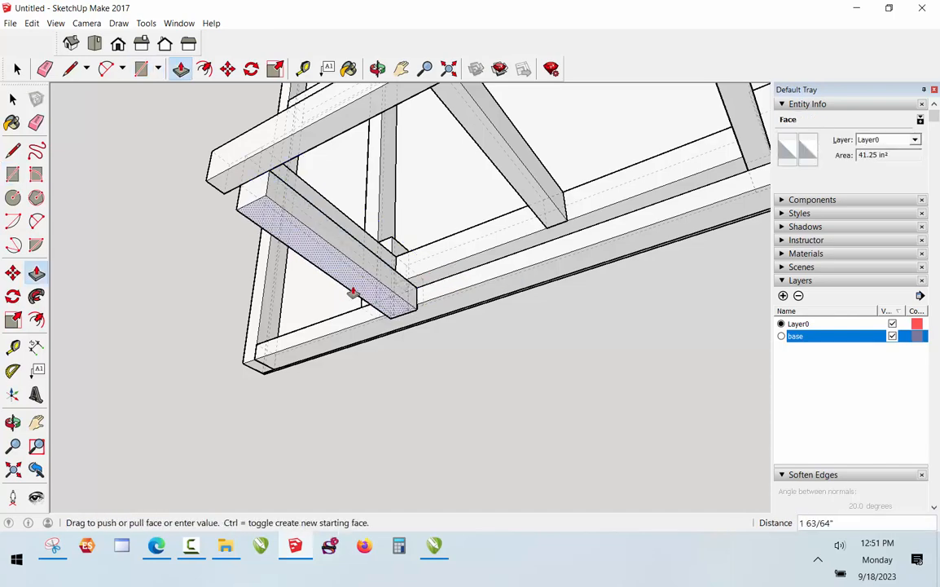
left_click(352, 293)
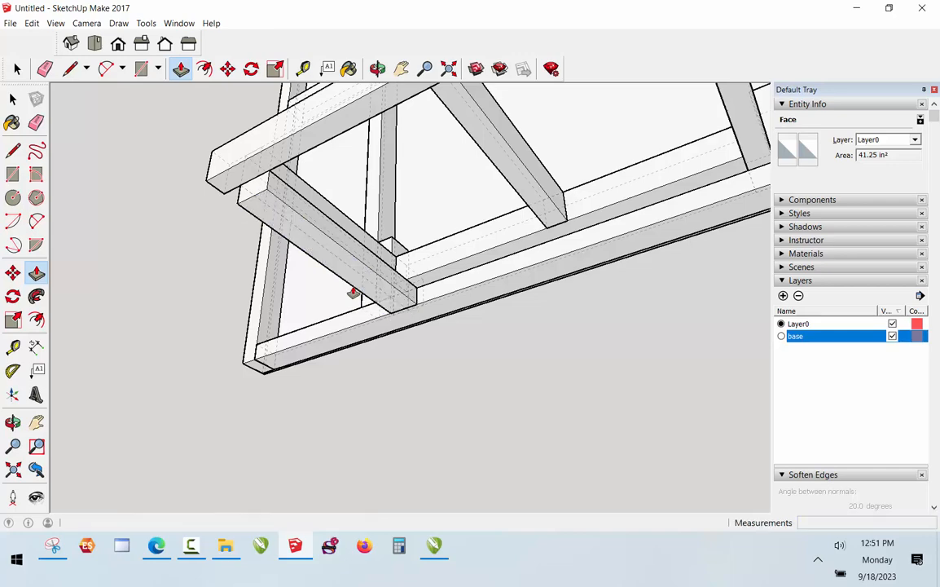
key("space")
triple_click(372, 285)
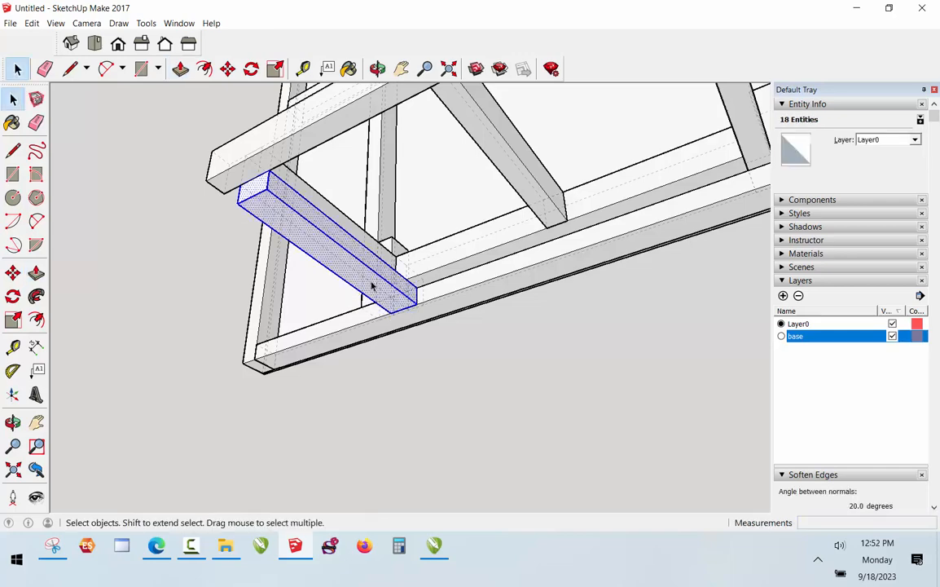
right_click(372, 286)
left_click(454, 374)
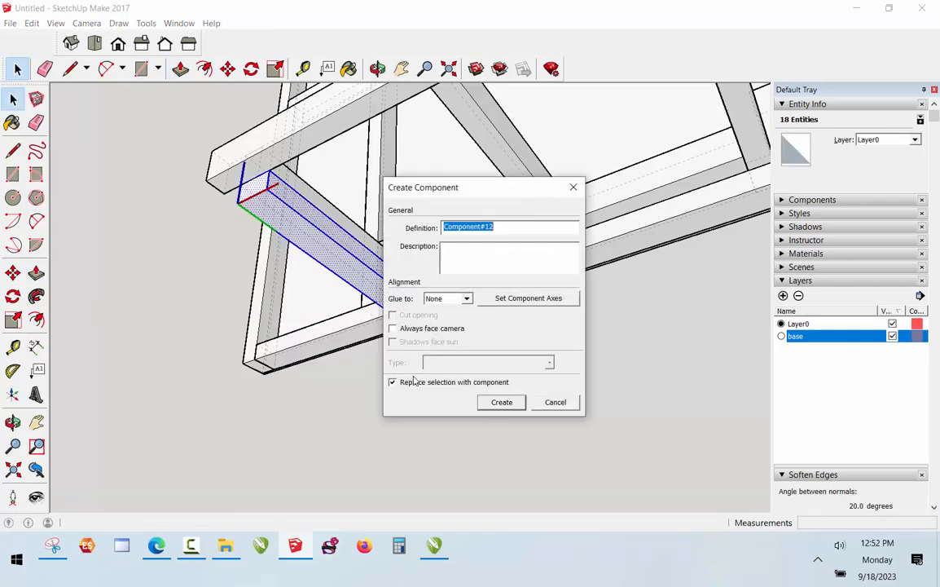
left_click(500, 401)
Extend the front end of the new underside strip 1 1/2 inches, to the outer face of the front crosswise strip
scroll(252, 196, "up", 4)
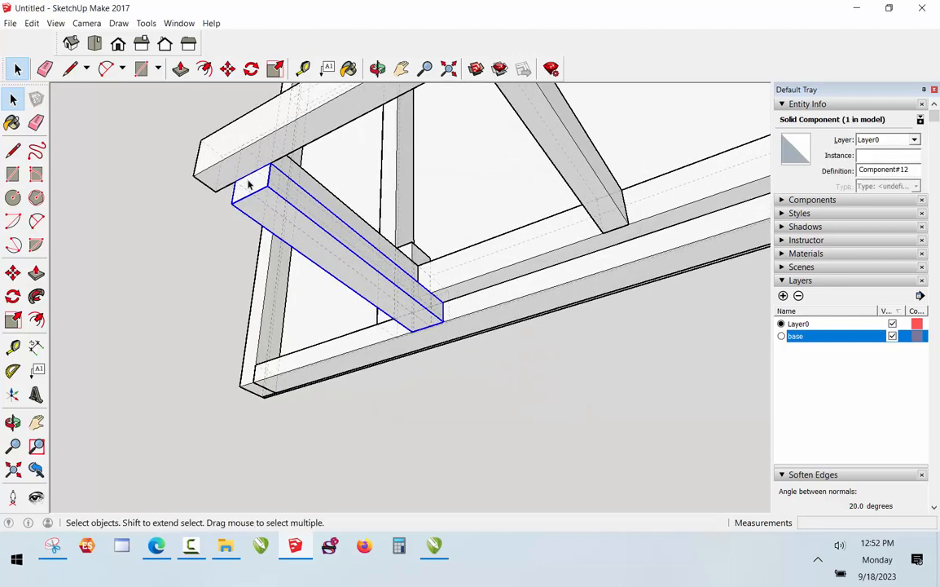
double_click(248, 201)
key("p")
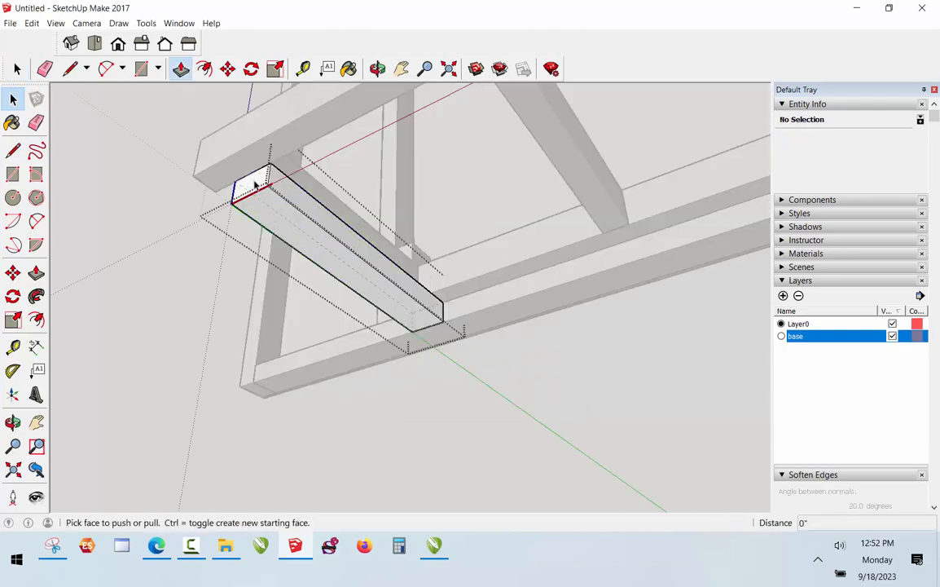
left_click(258, 180)
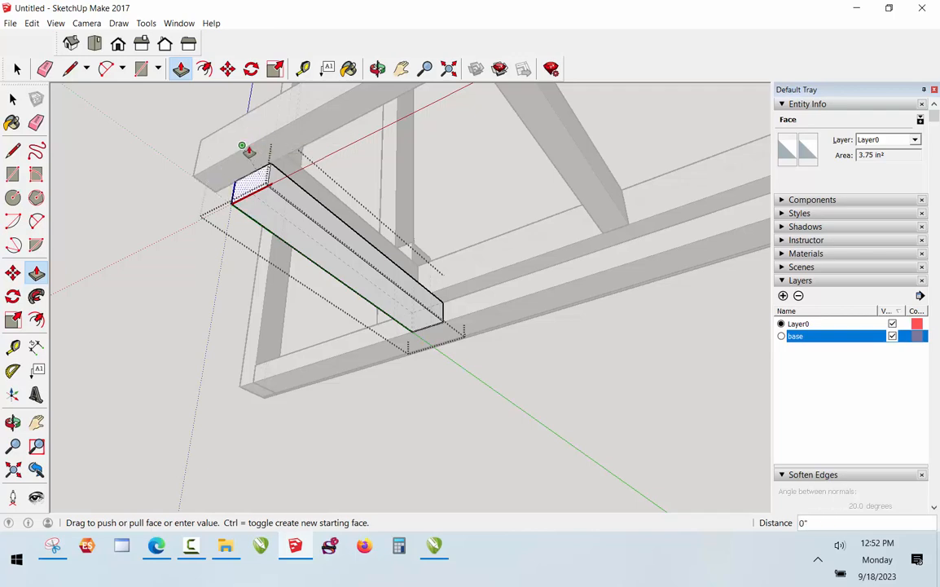
key("Escape")
left_click(249, 181)
key("Escape")
scroll(234, 184, "up", 2)
left_click(237, 187)
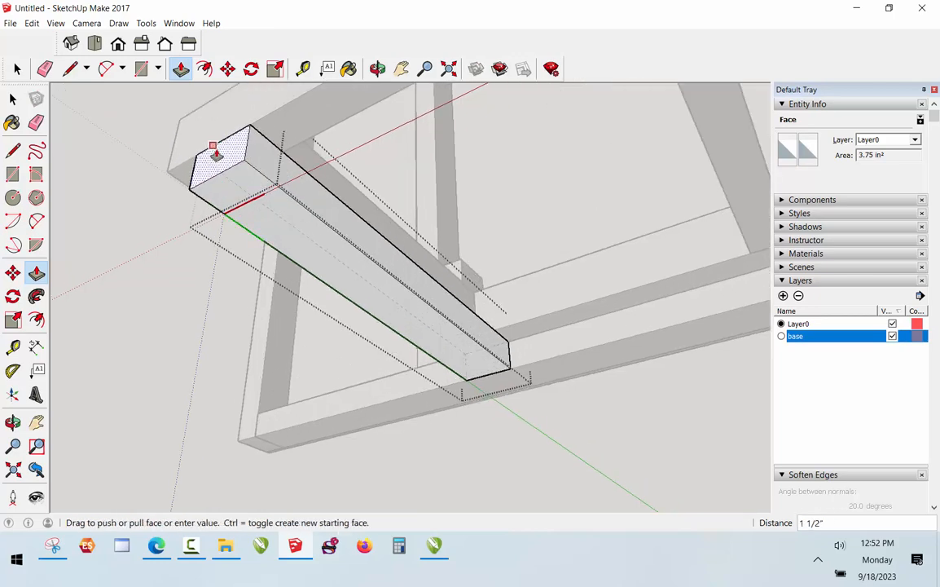
left_click(225, 145)
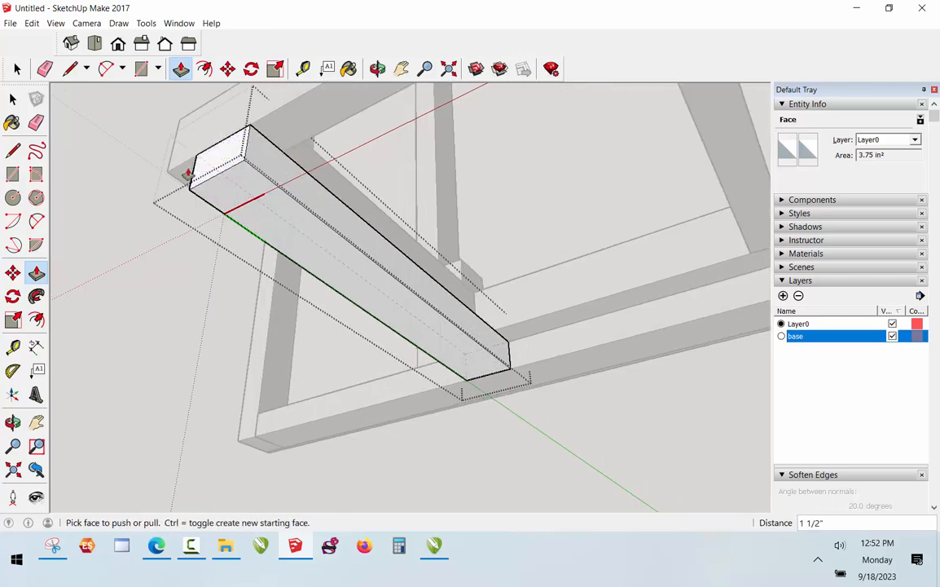
Shorten the front crosswise strip at the intermediate-upright end so it sits flush with the underside strip's outer face
key("space")
scroll(139, 226, "down", 3)
middle_click_drag(138, 226, 269, 163)
left_click(378, 68)
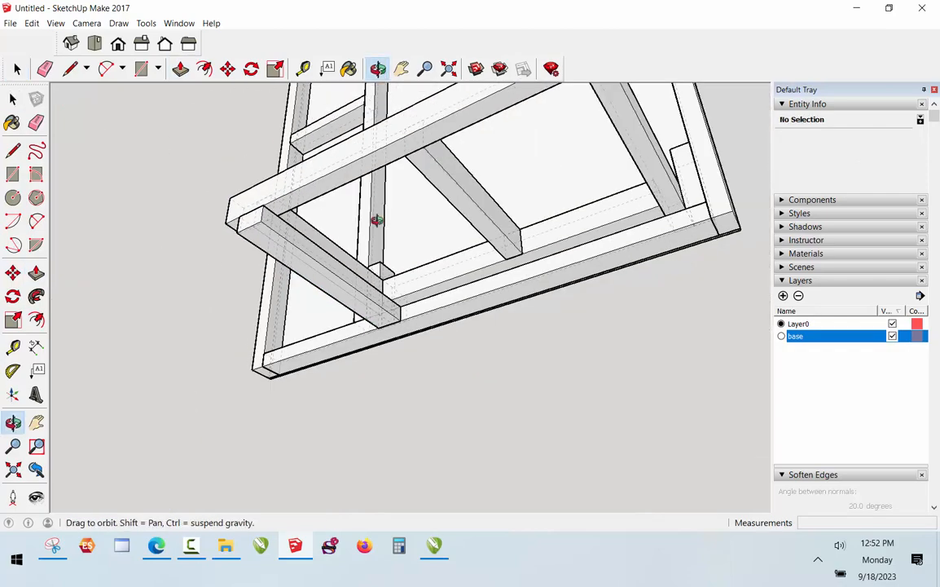
left_click_drag(376, 220, 558, 320)
scroll(480, 287, "up", 5)
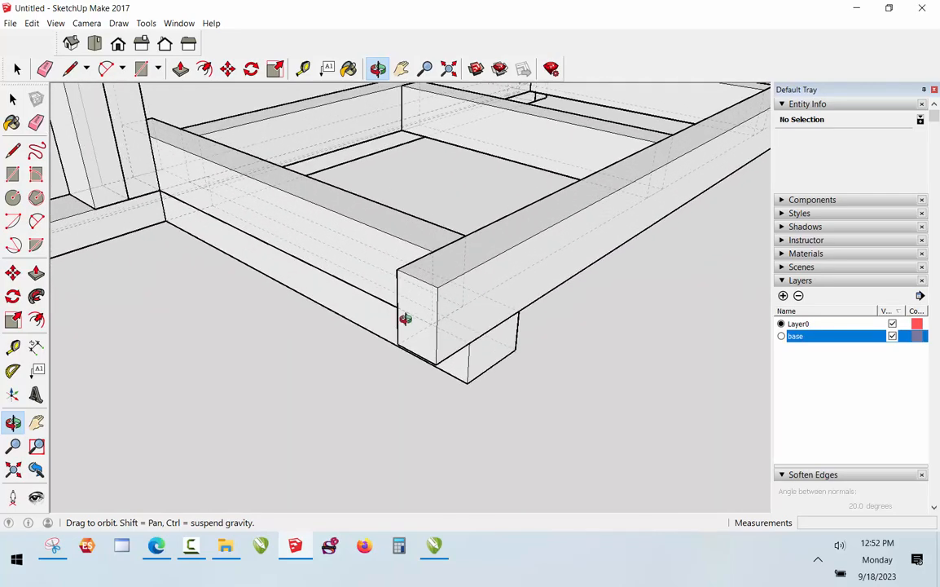
left_click_drag(405, 318, 411, 311)
key("space")
double_click(413, 313)
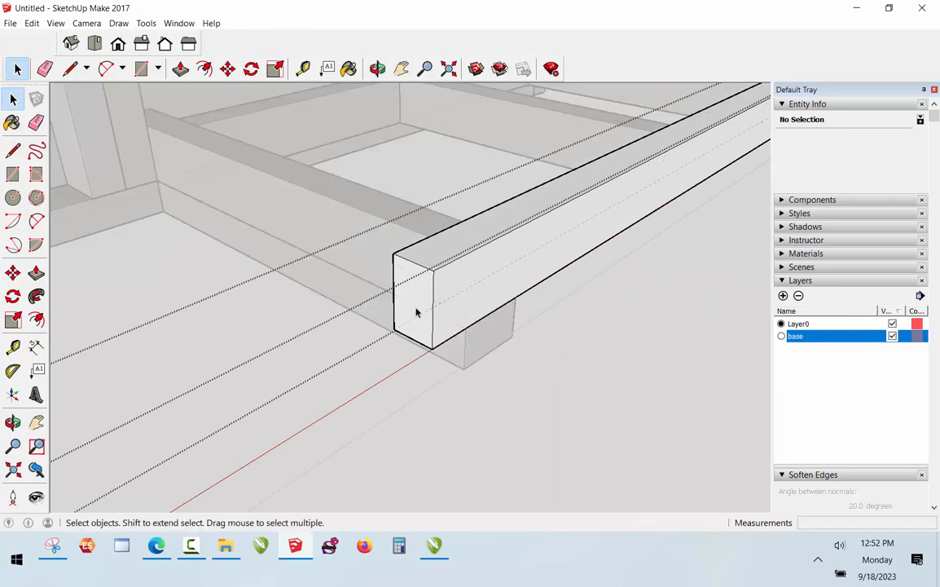
left_click(416, 311)
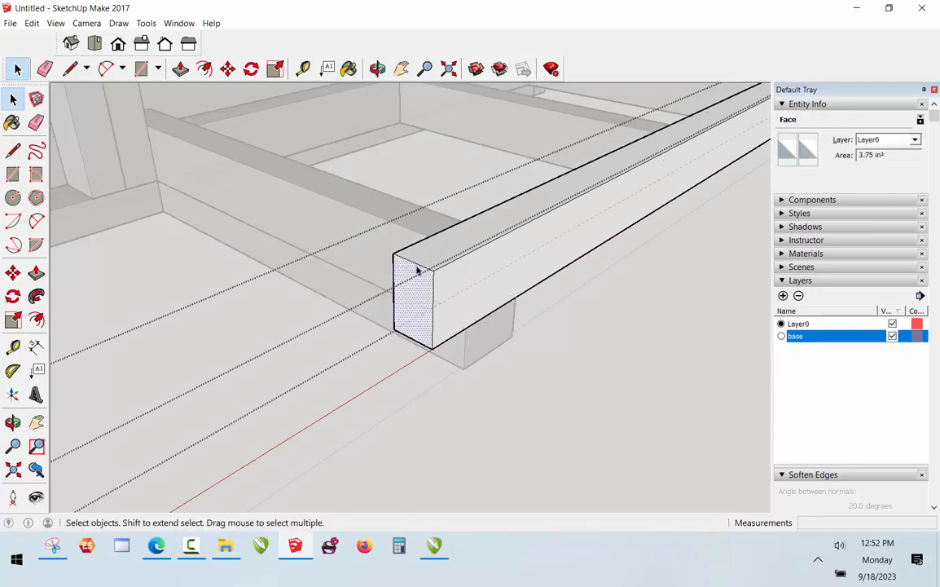
key("p")
left_click_drag(404, 268, 452, 229)
left_click_drag(459, 306, 526, 278)
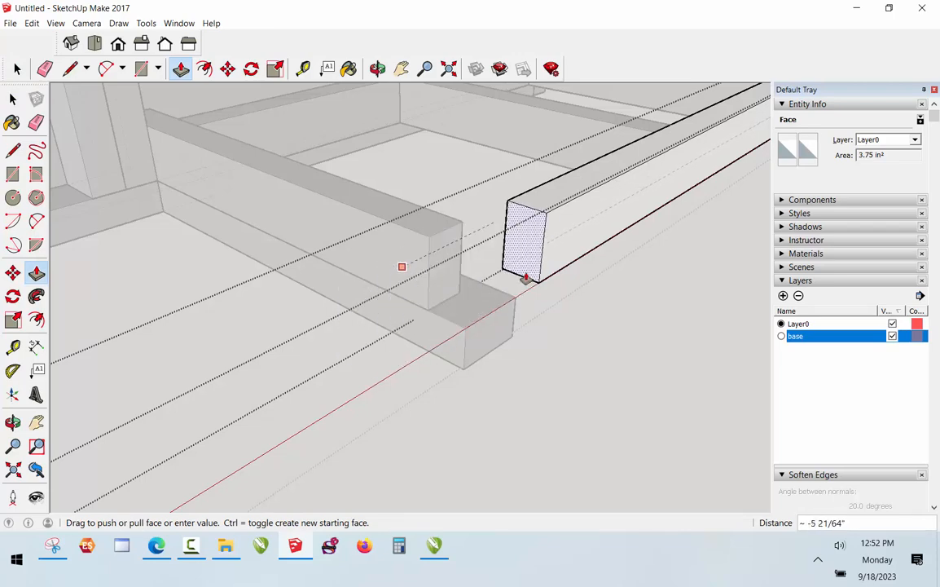
type("5")
key("Return")
key("space")
Copy the underside strip 26 inches across, beneath the opposite forward-running strip beside the outer upright
middle_click_drag(521, 274, 379, 304)
scroll(379, 304, "down", 2)
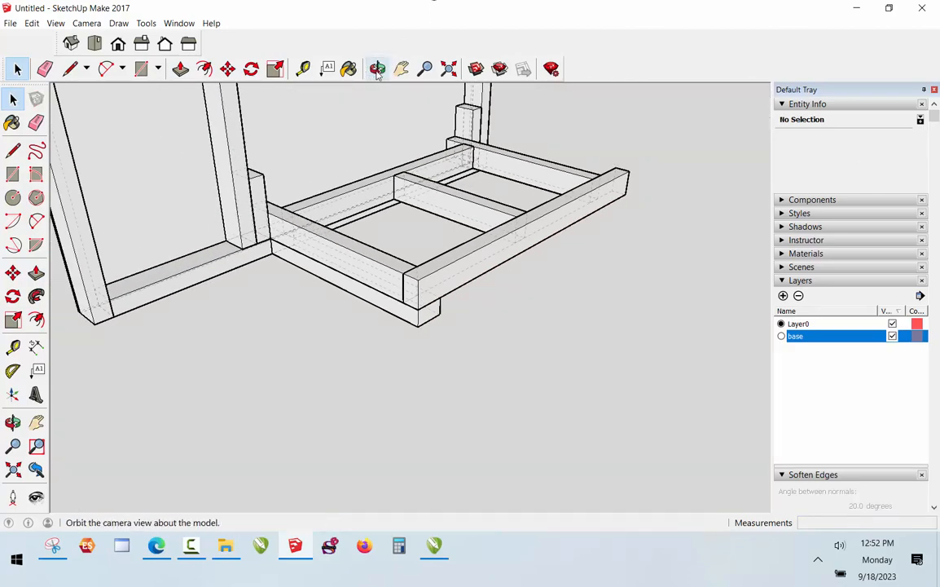
left_click(379, 71)
left_click_drag(276, 314, 155, 248)
left_click_drag(411, 312, 310, 315)
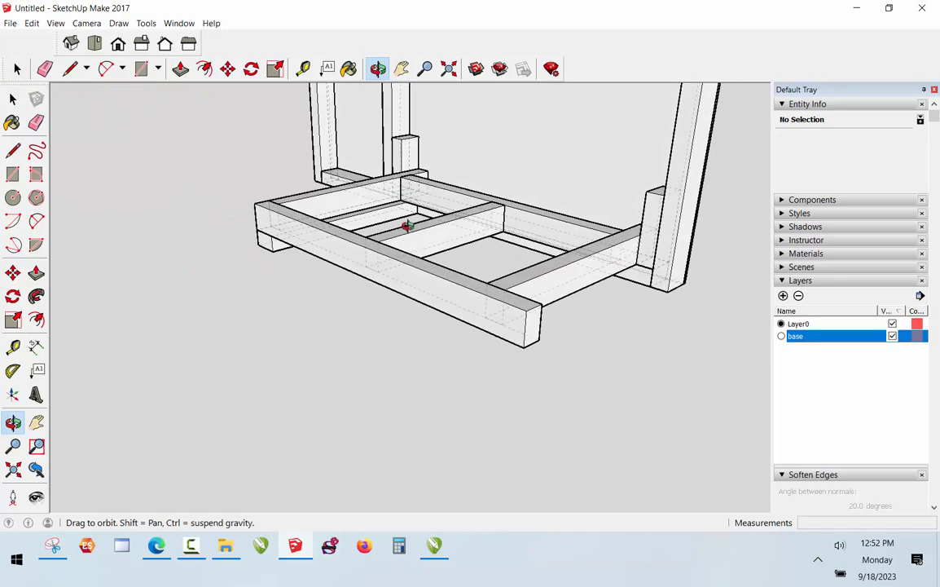
left_click_drag(407, 226, 418, 174)
key("space")
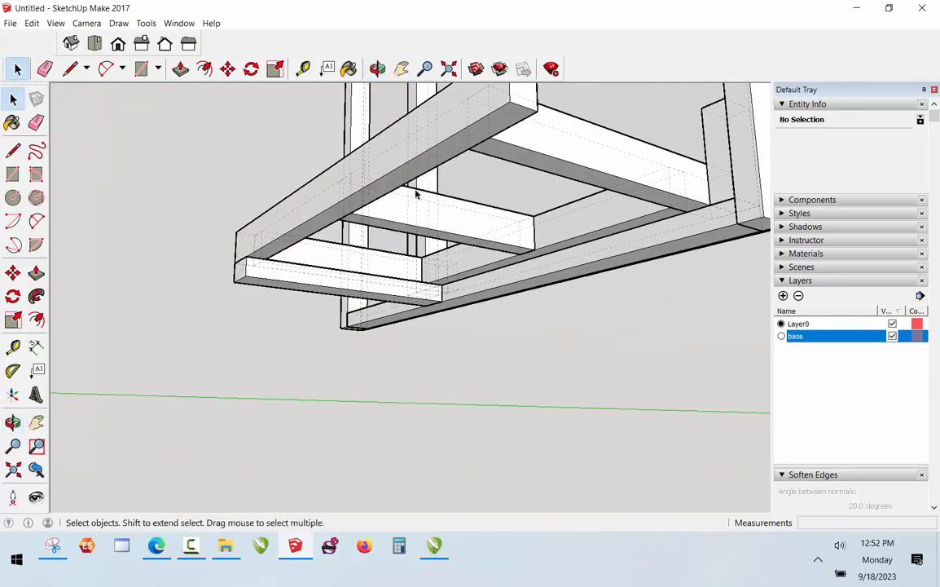
middle_click_drag(416, 194, 361, 285)
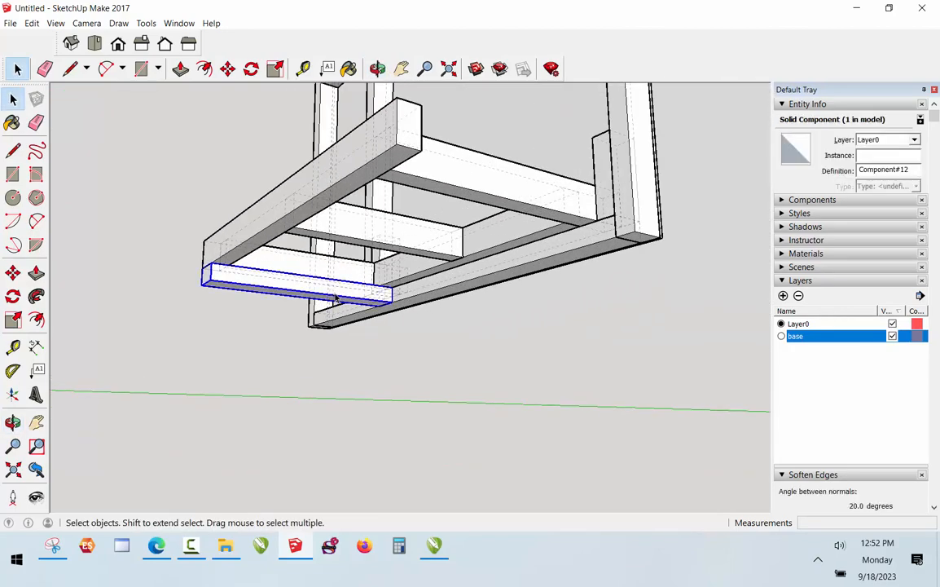
key("m")
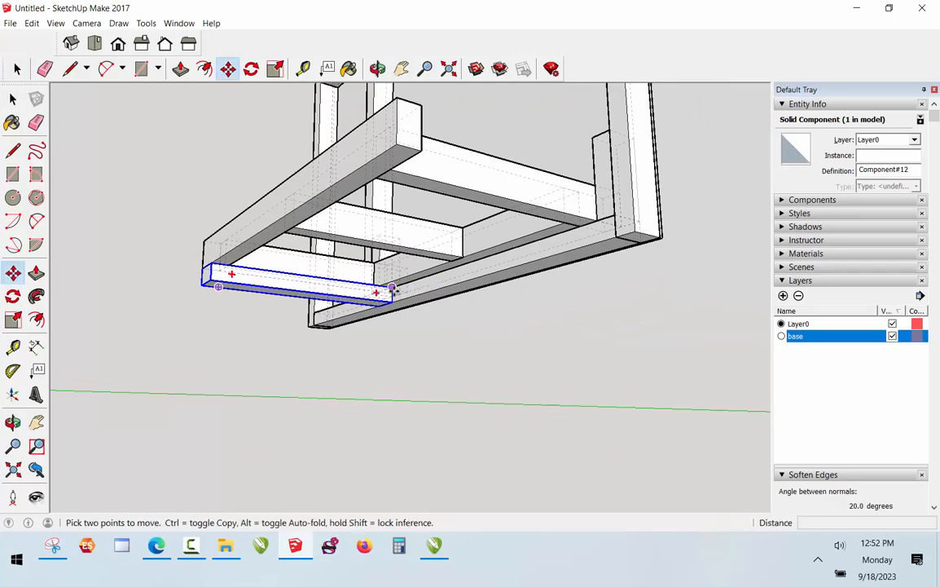
key("ctrl")
left_click(457, 277)
left_click(584, 220)
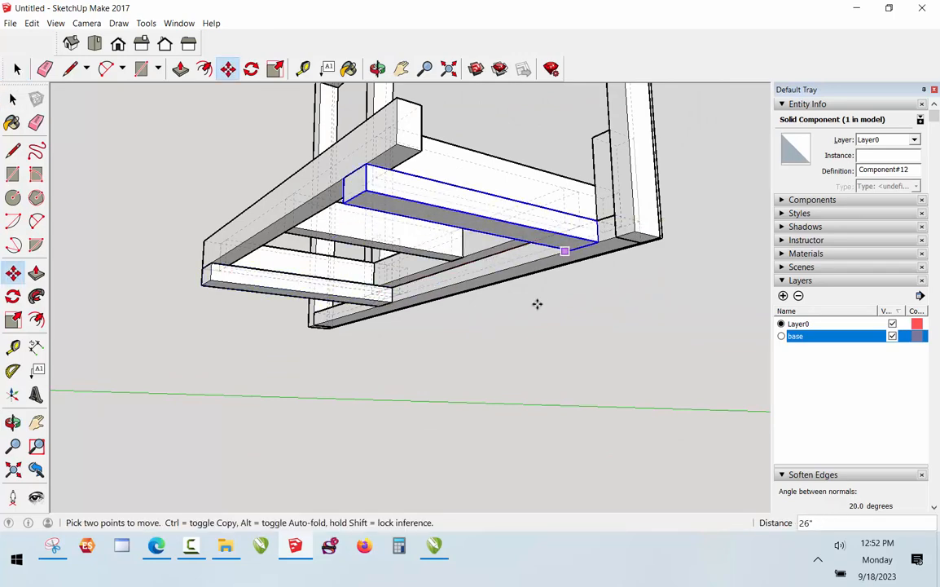
key("space")
left_click(524, 337)
Shorten the other end of the front crosswise strip so it sits flush with the copied underside strip's outer face
scroll(524, 338, "down", 3)
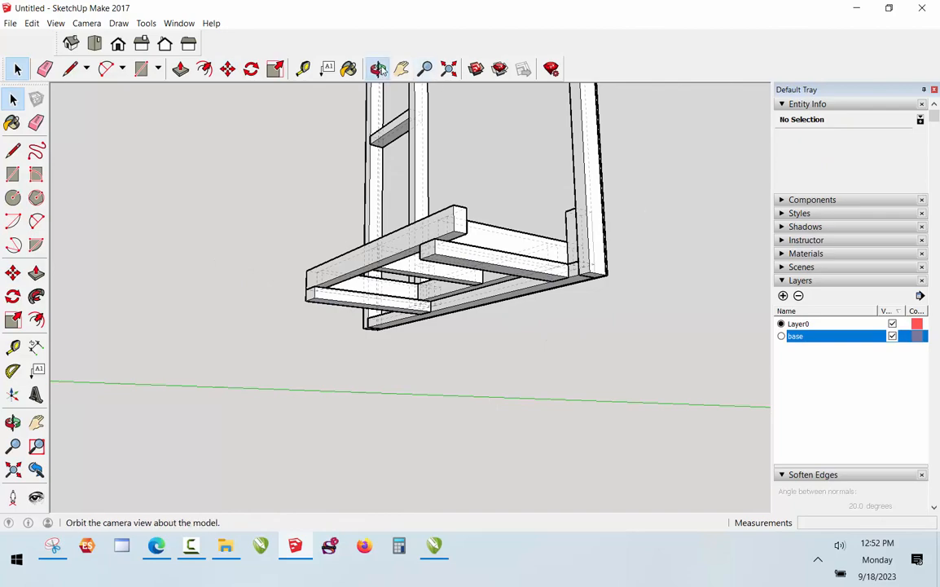
left_click(379, 69)
left_click_drag(444, 203, 588, 283)
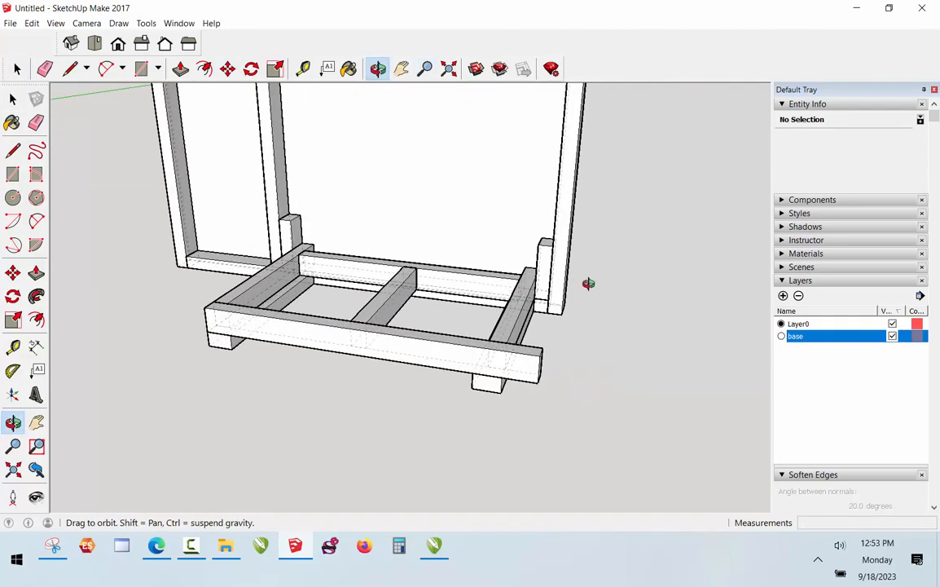
left_click_drag(514, 304, 390, 359)
key("space")
double_click(428, 432)
key("p")
key("space")
scroll(592, 391, "down", 5)
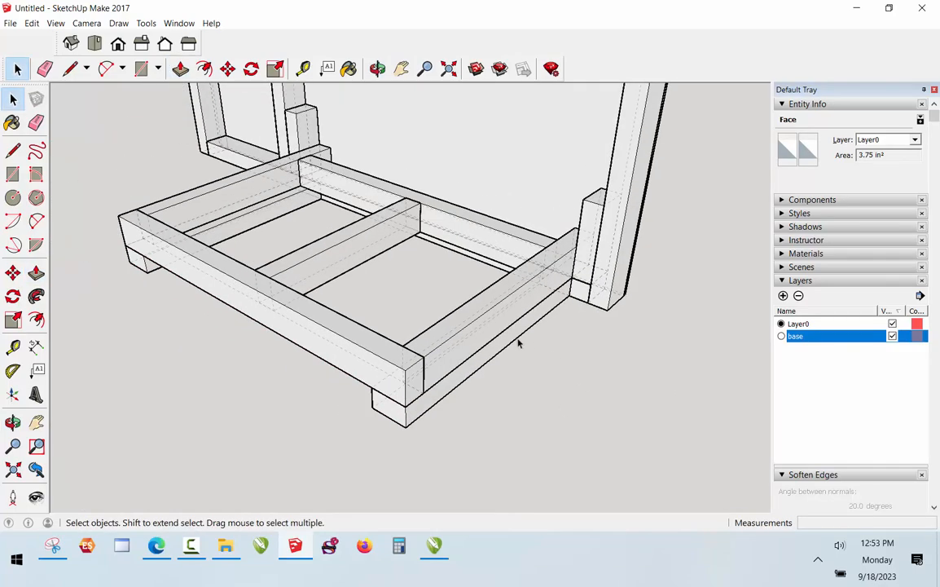
left_click(395, 167)
Add a new layer named base 2
left_click(378, 69)
left_click_drag(571, 269, 423, 199)
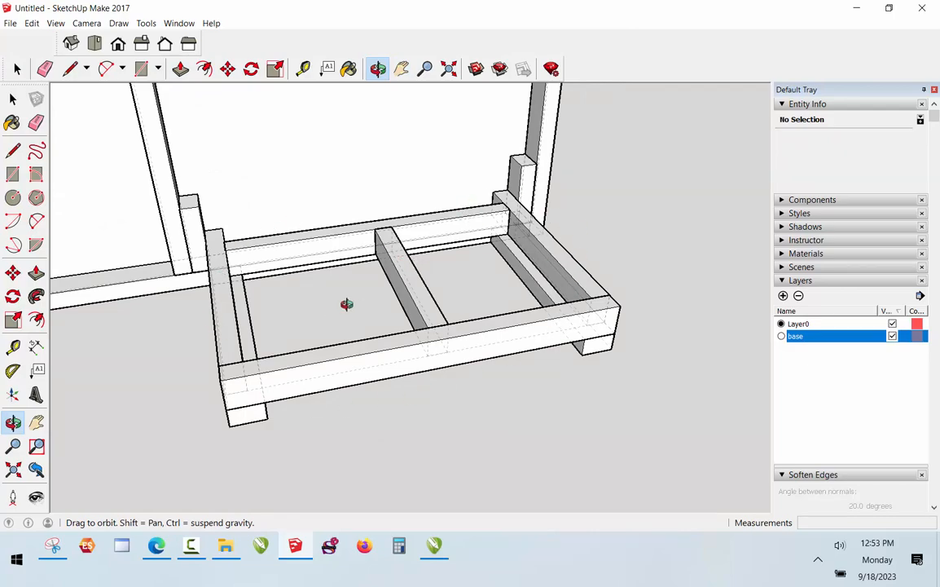
left_click_drag(346, 304, 468, 245)
key("space")
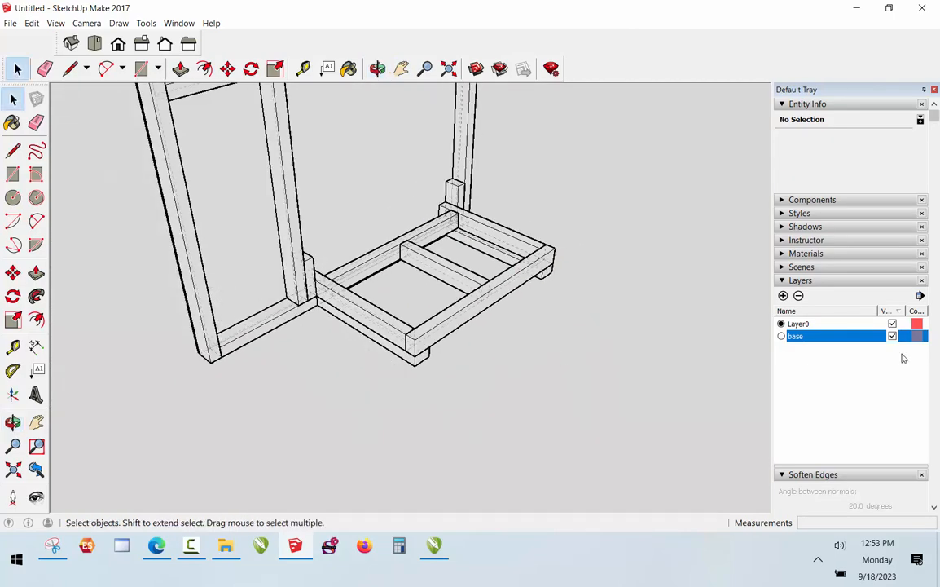
left_click(783, 296)
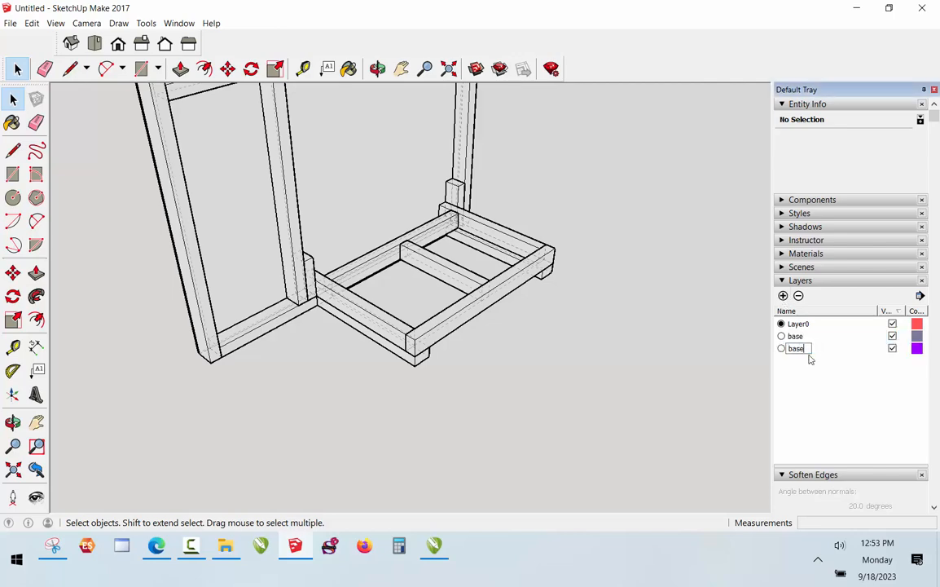
Assign all seven base frame components, including the middle strip and both underside strips, to the base 2 layer
scroll(579, 201, "up", 3)
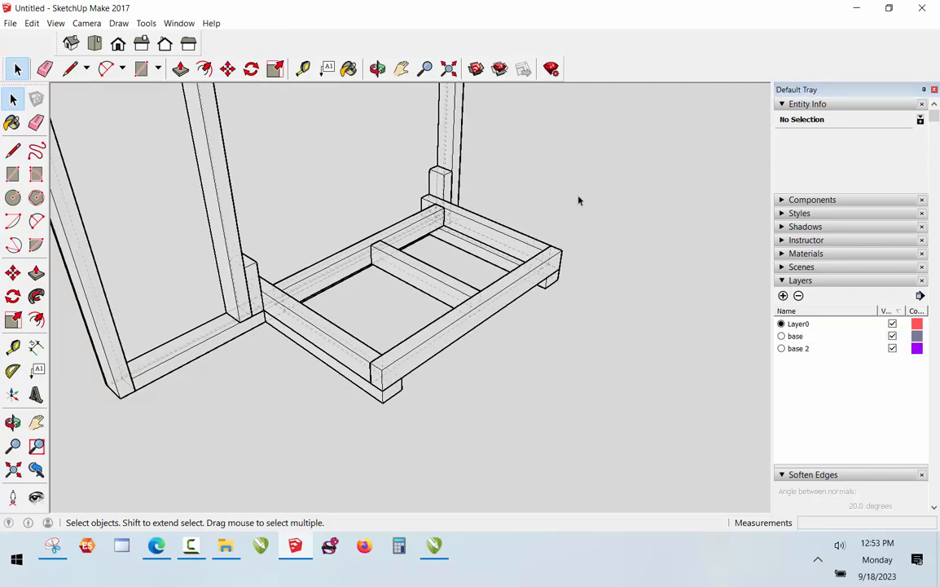
left_click_drag(512, 302, 499, 310)
left_click(405, 273, "shift")
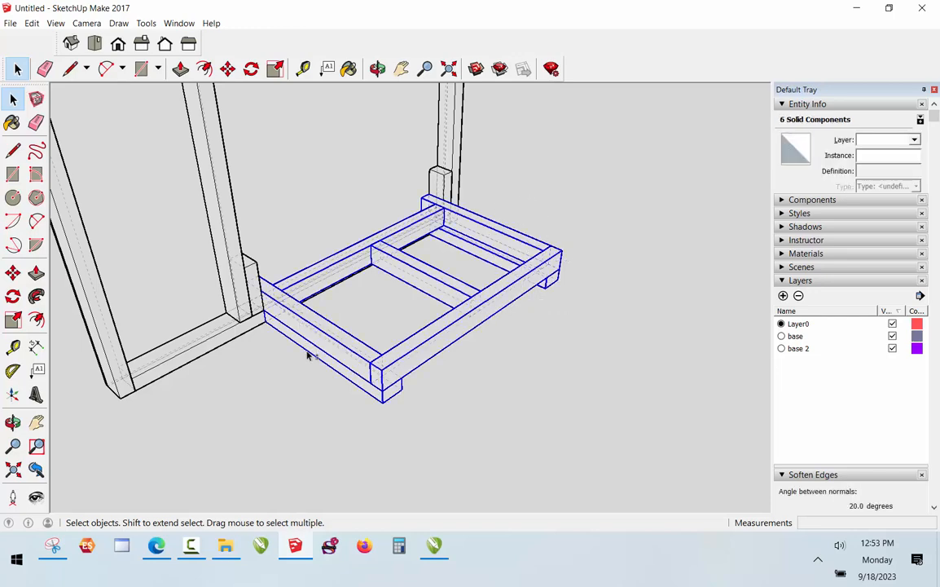
left_click(910, 142)
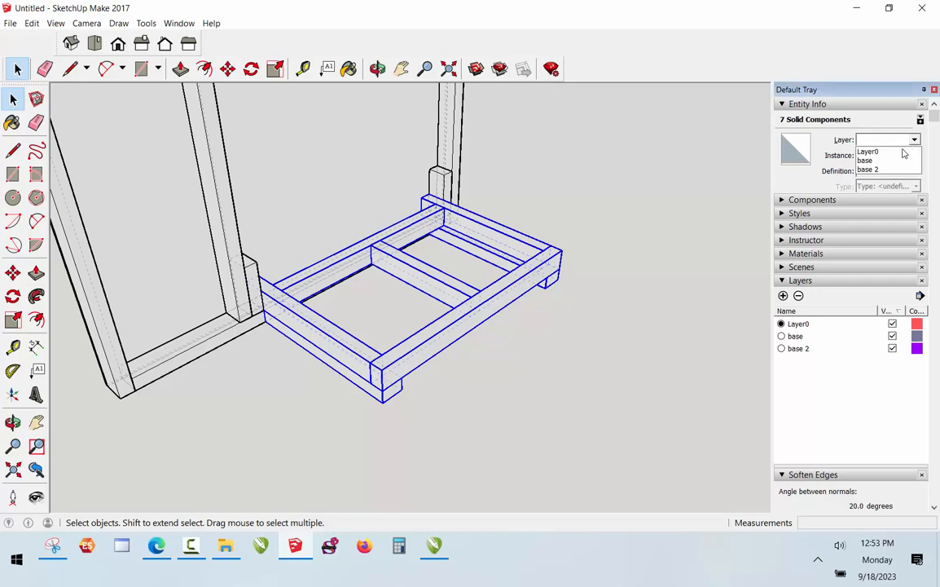
left_click(893, 171)
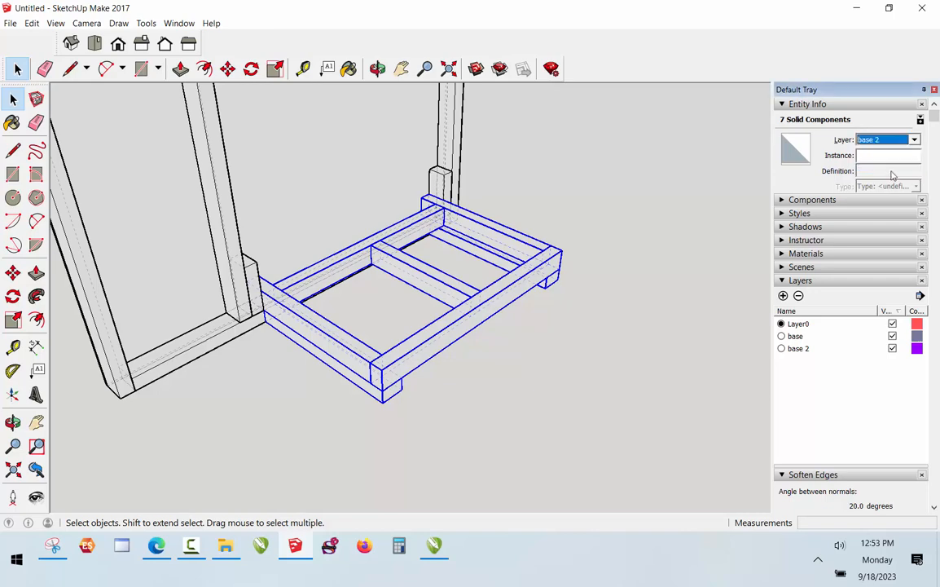
left_click(753, 371)
Hide and show the base 2 layer repeatedly to check which parts belong to it
left_click(892, 348)
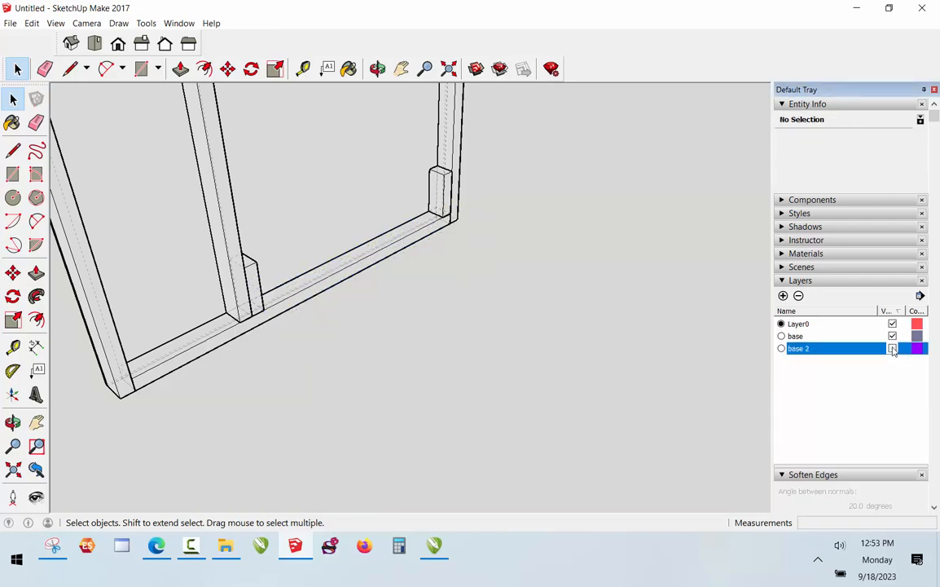
left_click(892, 349)
left_click(892, 349)
left_click(892, 348)
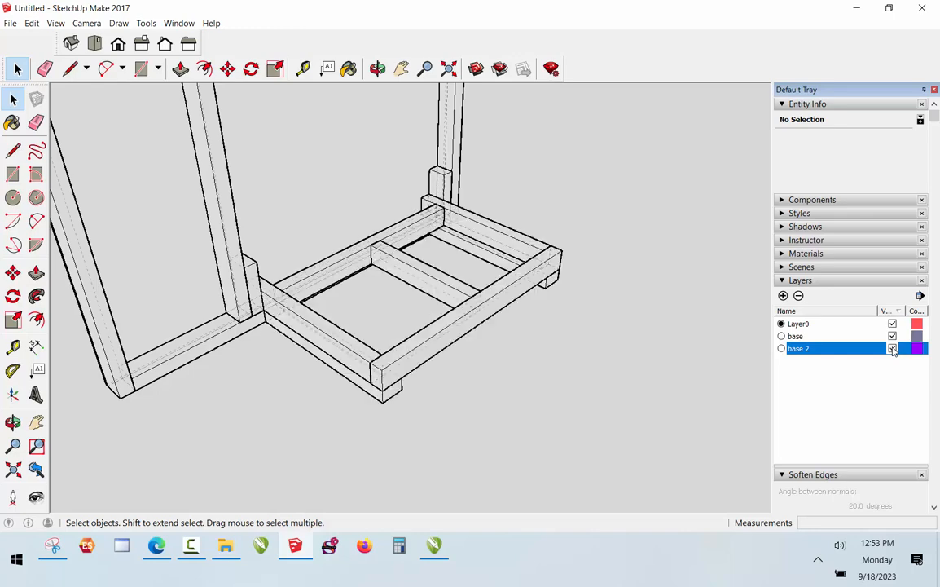
left_click(892, 348)
left_click(892, 349)
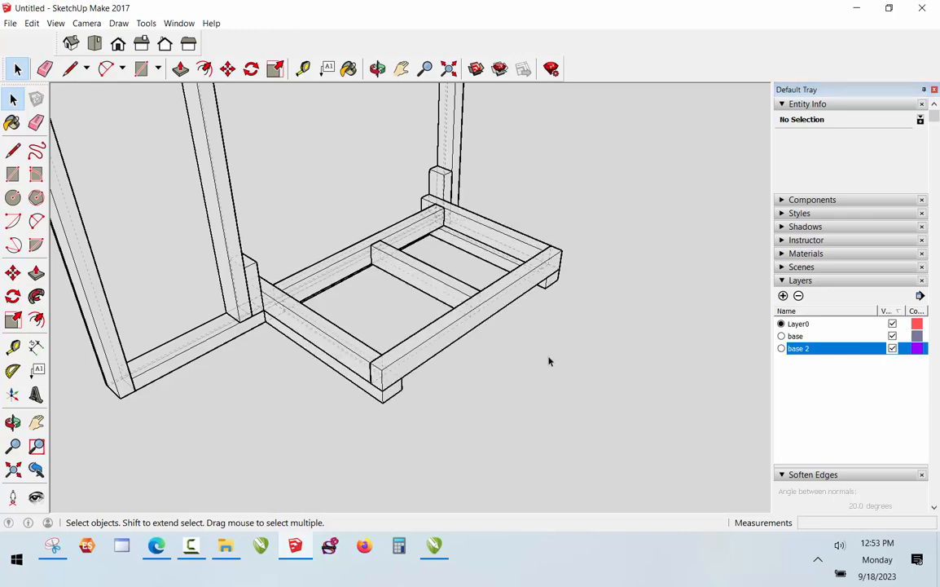
Draw a 28 1/2 by 18 inch rectangle over the top of the base frame from the front outer corner to the opposite rear corner
middle_click_drag(538, 359, 471, 311)
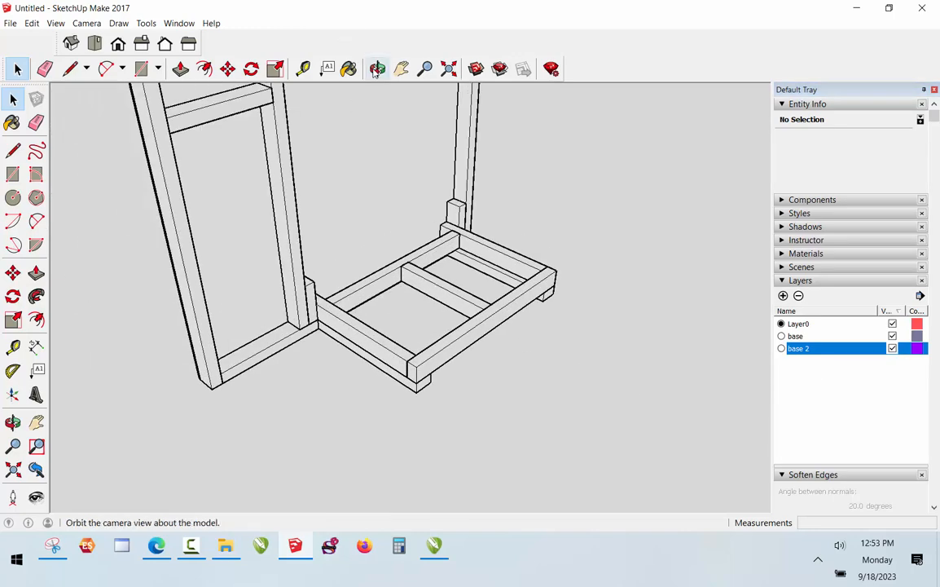
left_click(377, 68)
left_click_drag(428, 273, 347, 318)
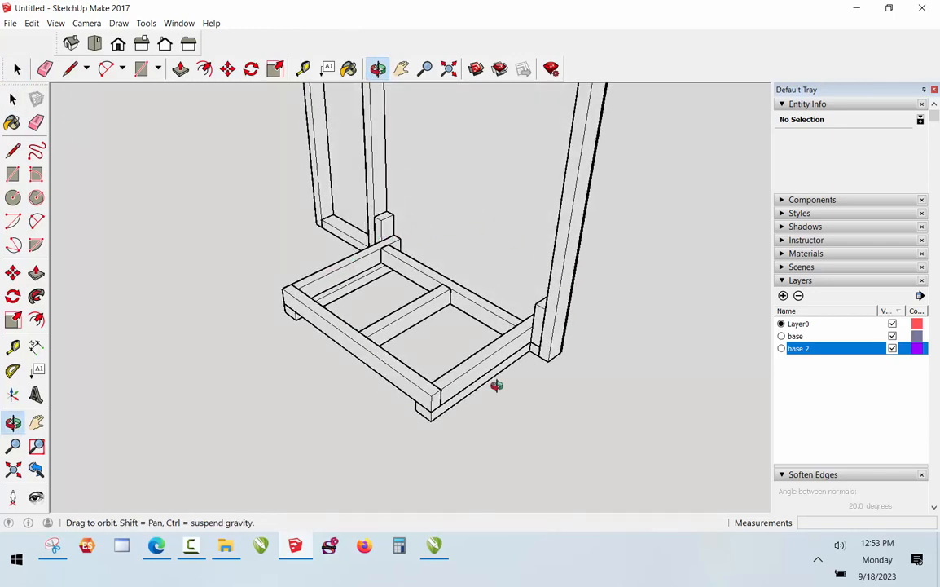
left_click_drag(496, 385, 454, 327)
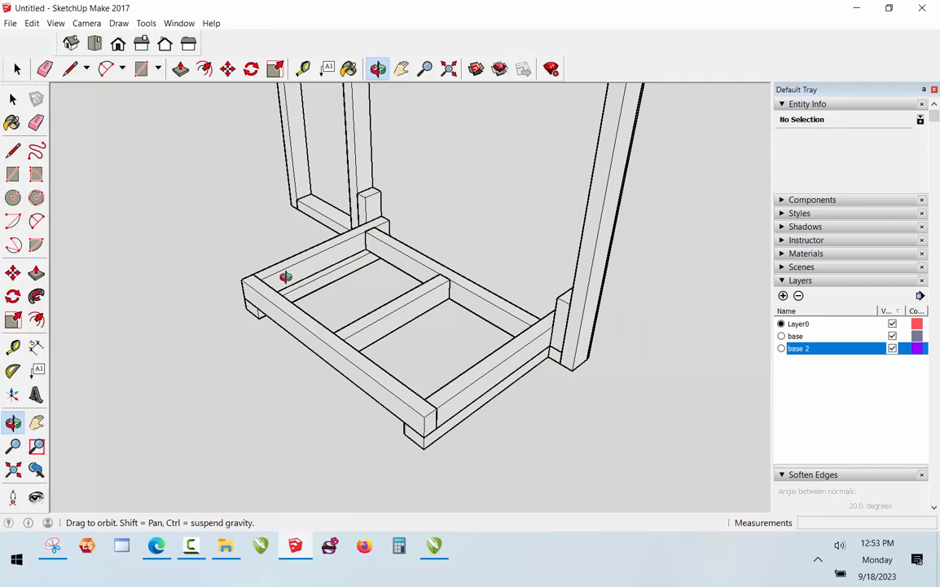
key("r")
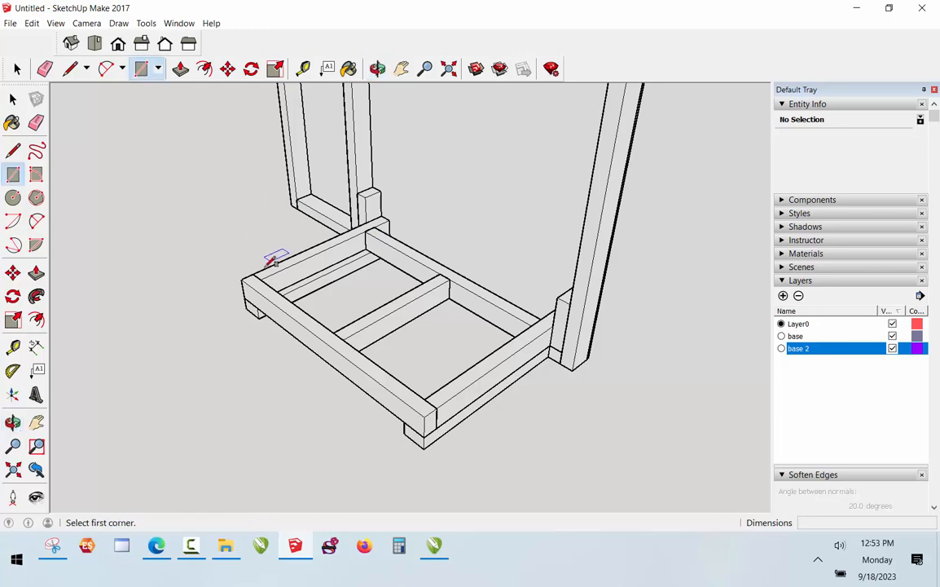
left_click(242, 278)
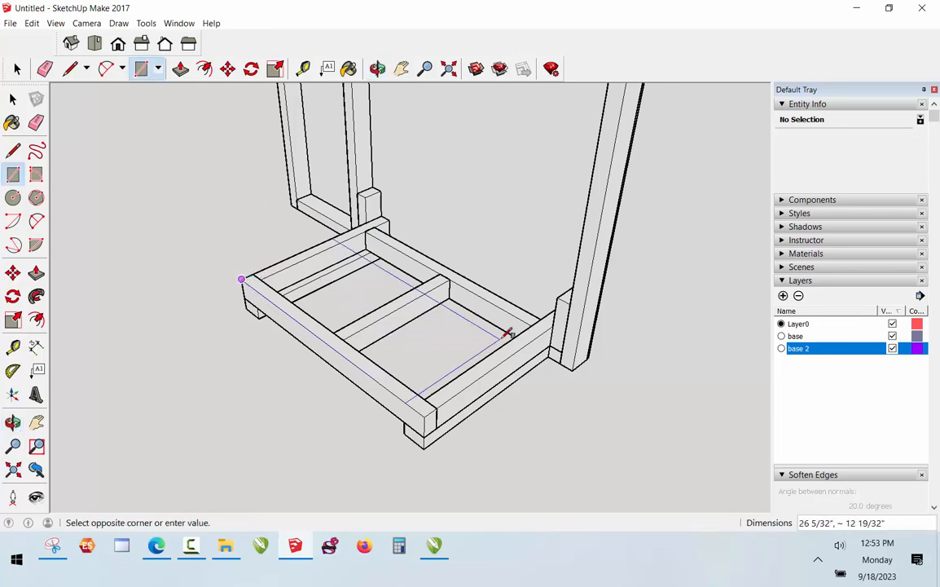
left_click(554, 325)
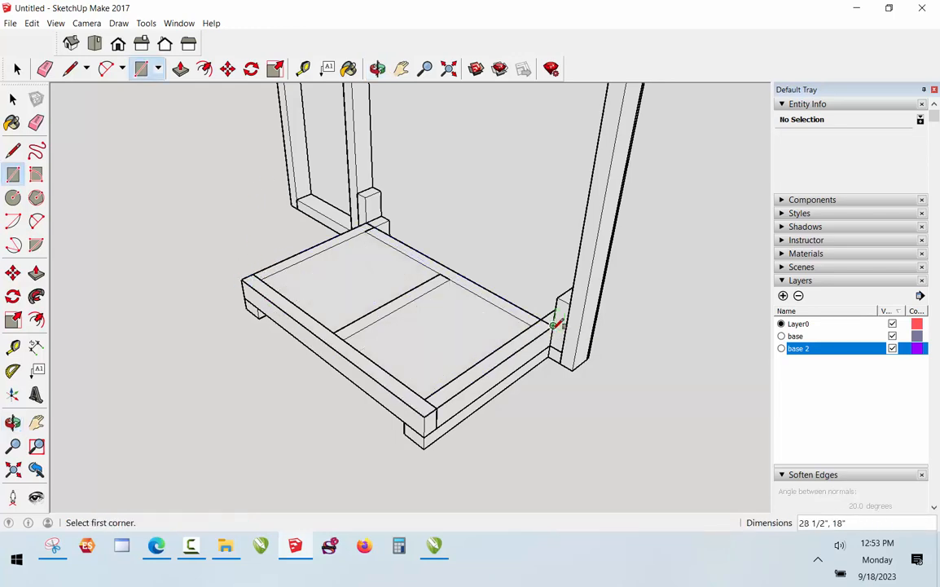
Extrude the rectangle on top of the base frame 1/4 inch upward
key("p")
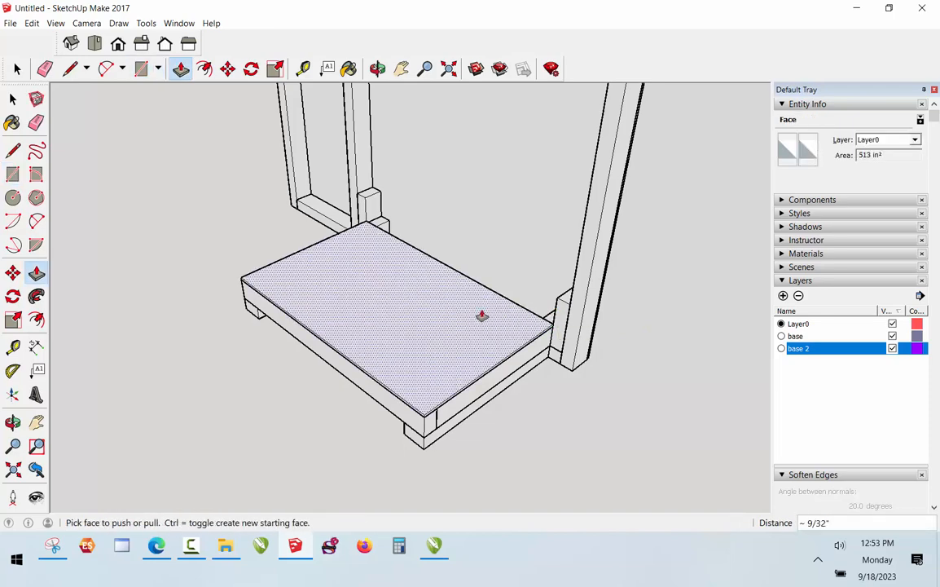
key("ctrl+z")
left_click(466, 332)
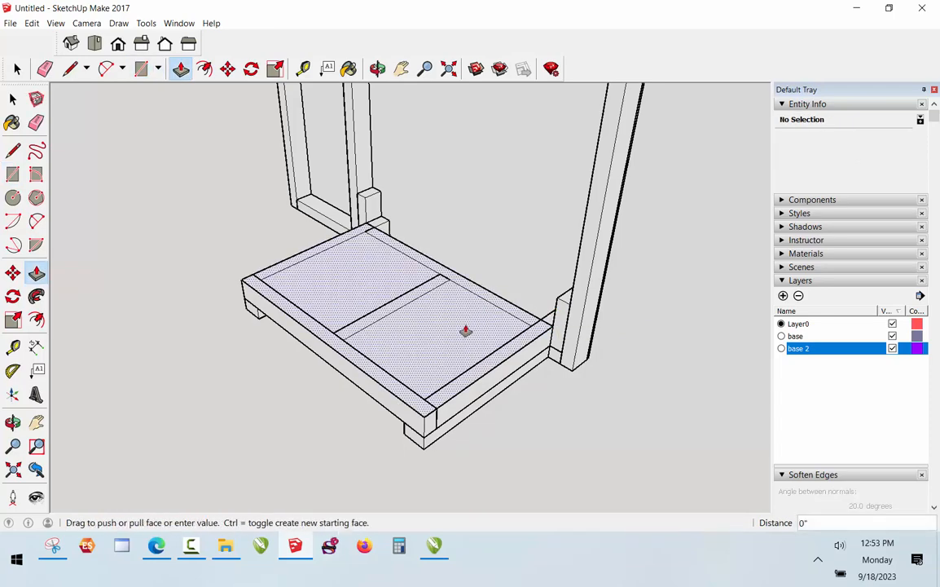
type(".25")
key("Return")
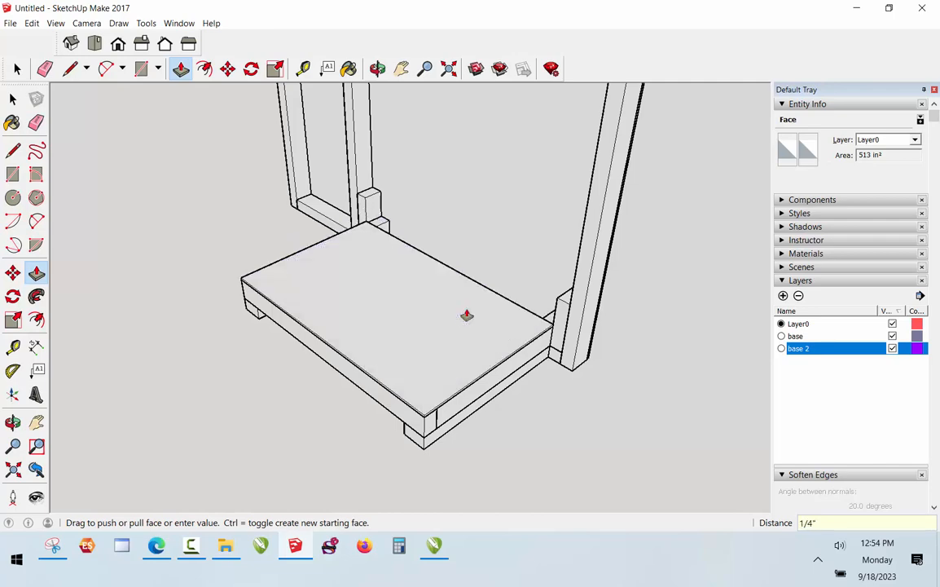
Make the complete thin panel on top of the base frame a component
key("space")
left_click(378, 351)
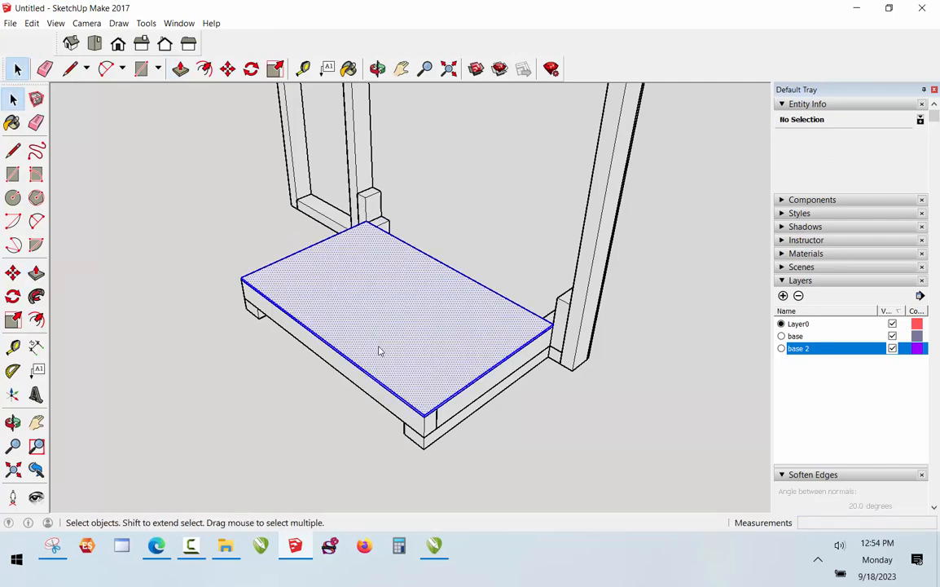
right_click(378, 351)
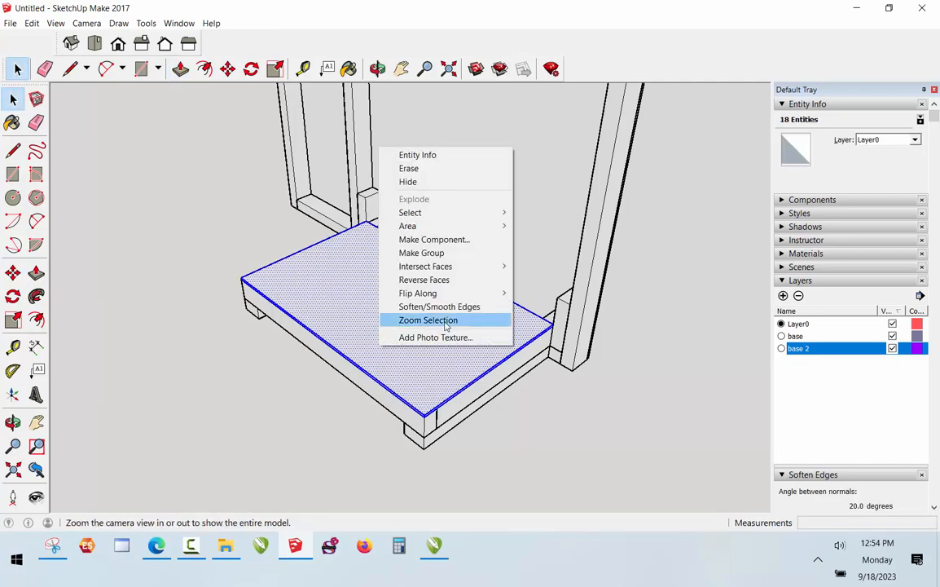
left_click(438, 239)
left_click(499, 400)
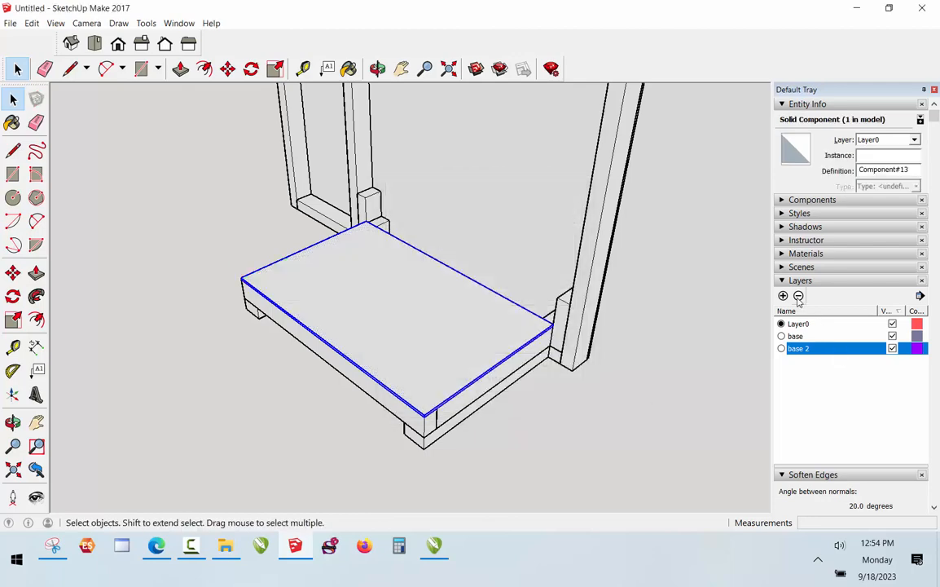
Add a new layer named base ply
left_click(784, 296)
type("base ply")
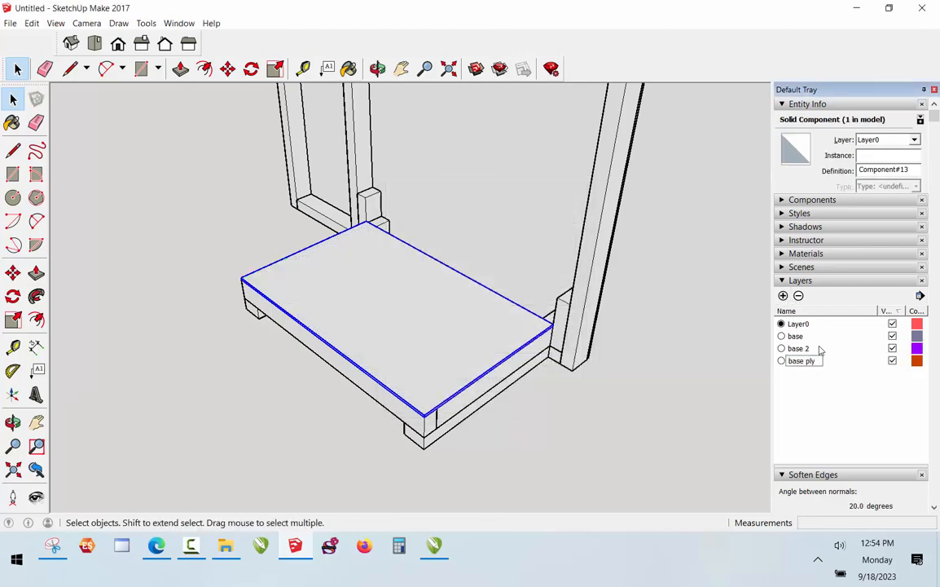
key("Return")
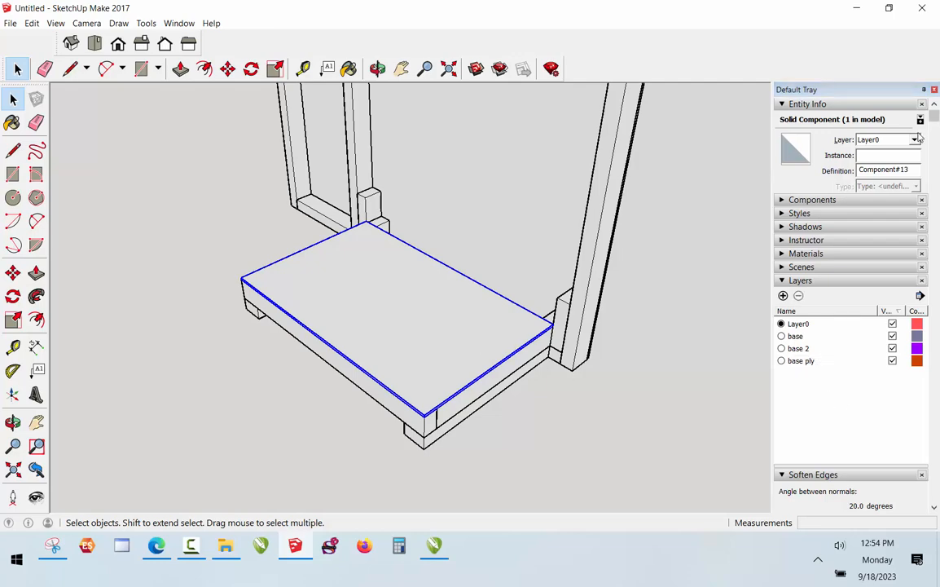
Assign the selected top panel of the base to the base ply layer and hide that layer
left_click(914, 139)
left_click(888, 178)
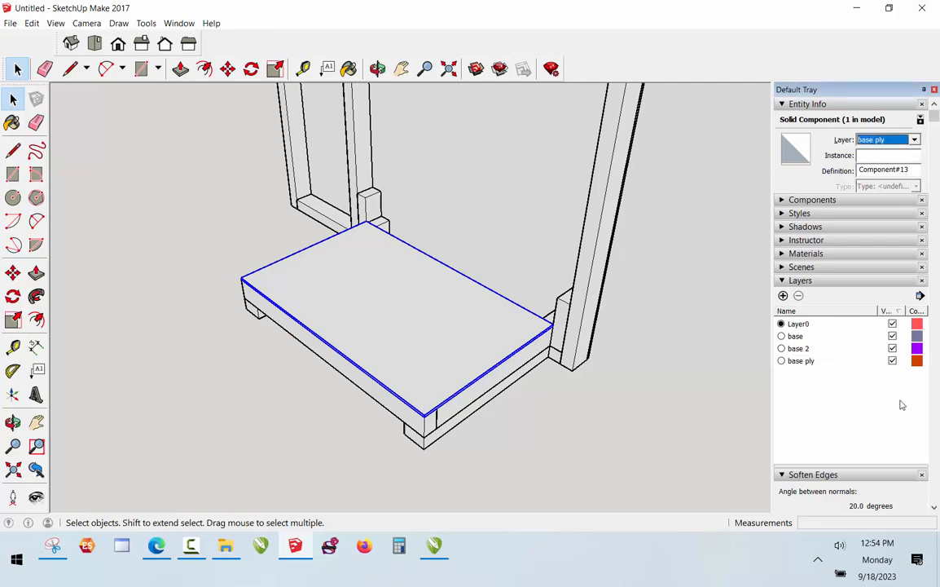
left_click(893, 361)
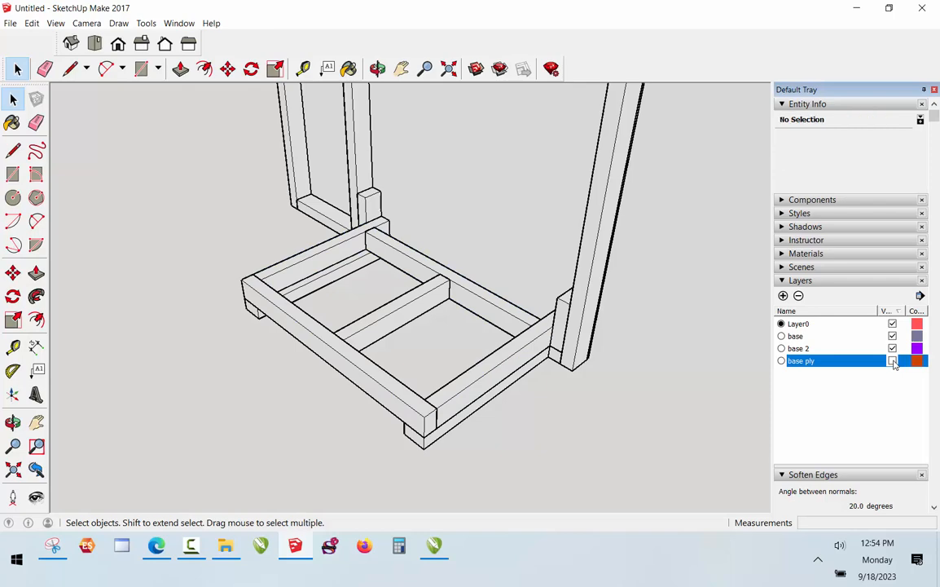
left_click(893, 361)
left_click(894, 361)
left_click(893, 361)
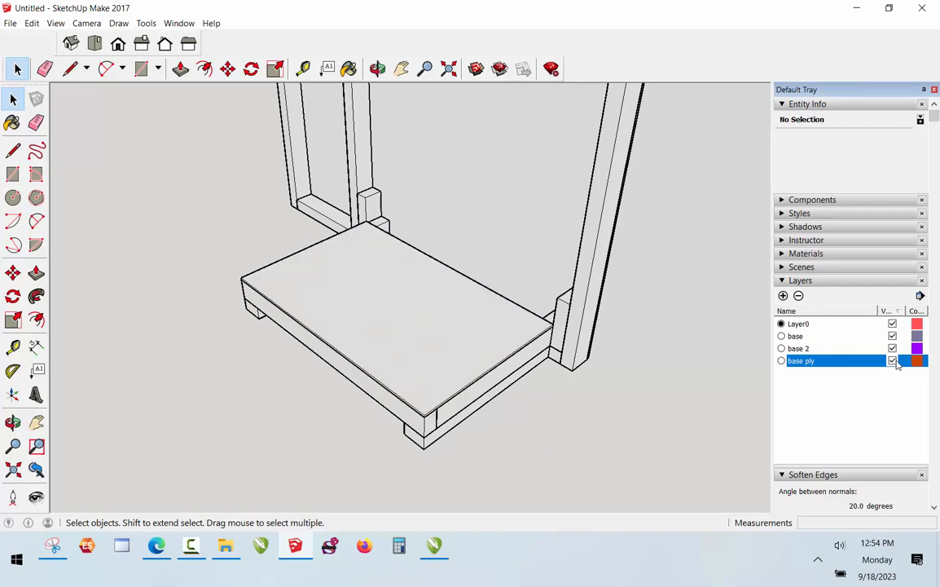
left_click(893, 361)
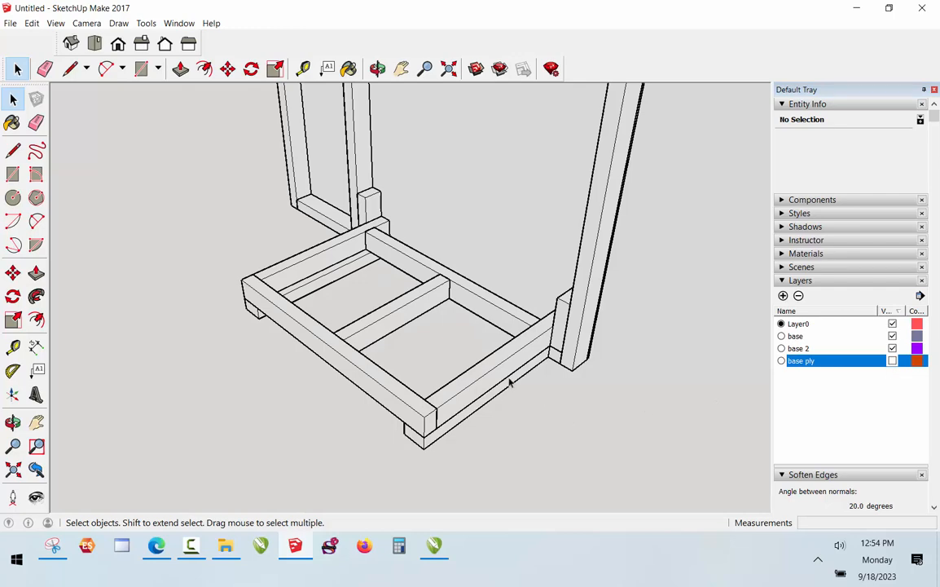
left_click(893, 361)
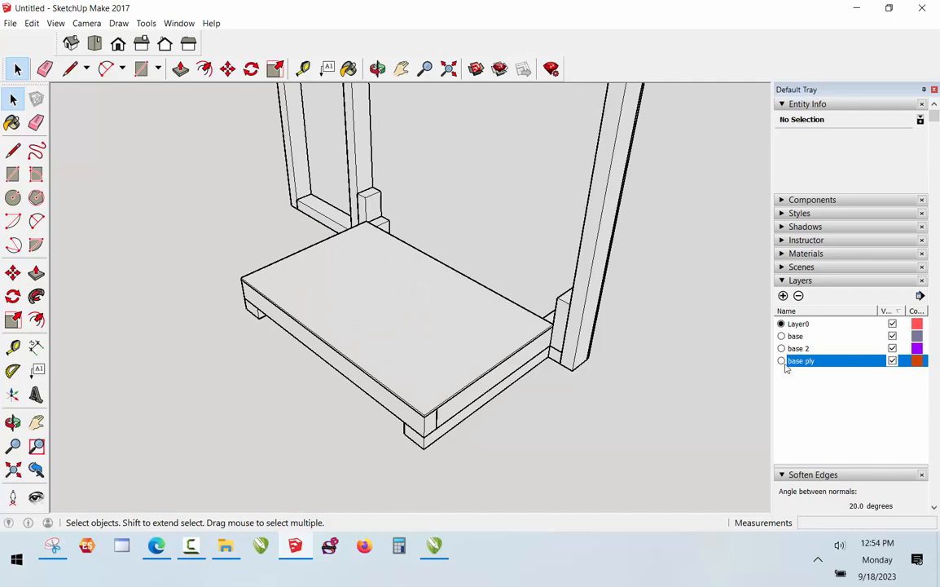
left_click(893, 361)
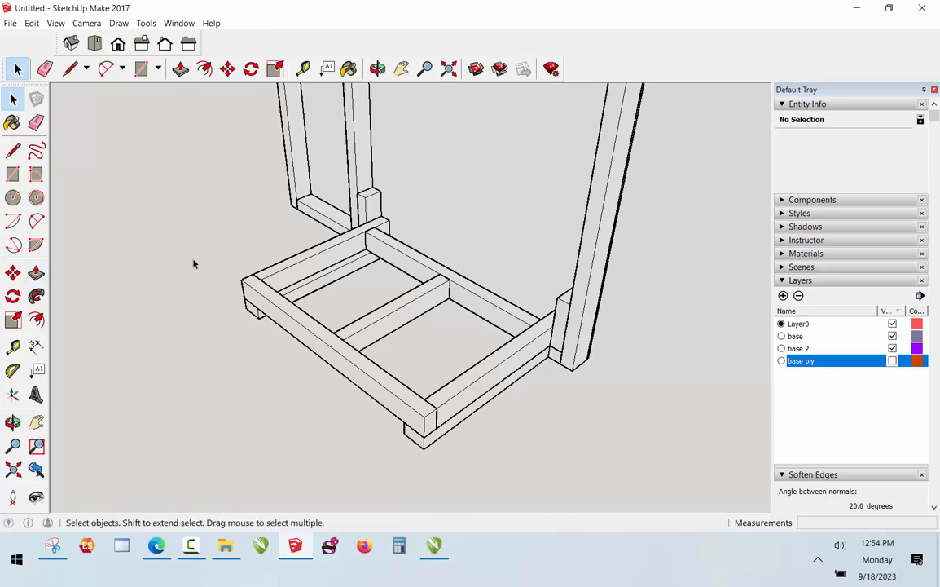
Examine the base against the wall frame from the right side in parallel projection
scroll(194, 263, "down", 6)
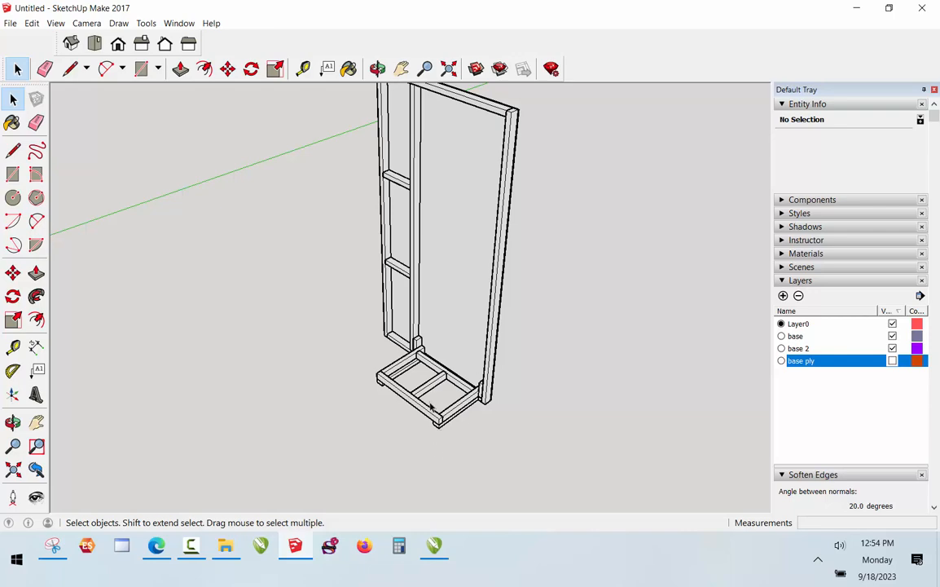
scroll(432, 404, "up", 2)
scroll(424, 467, "up", 1)
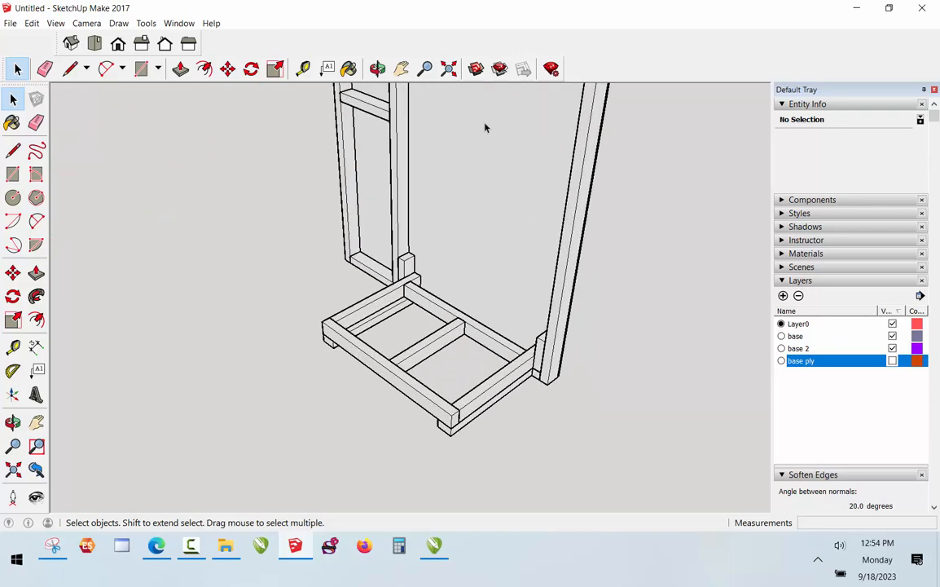
left_click(377, 68)
left_click_drag(422, 241, 264, 105)
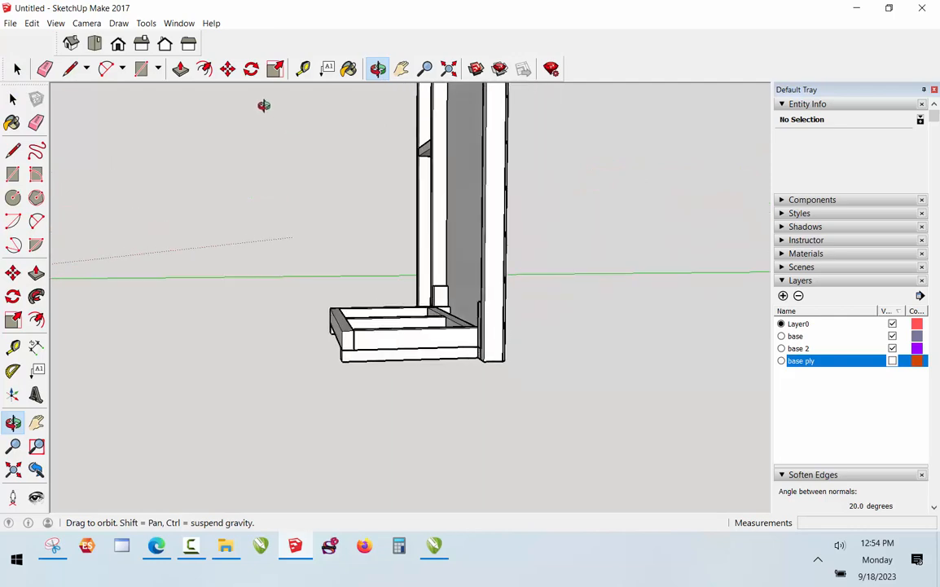
left_click(141, 45)
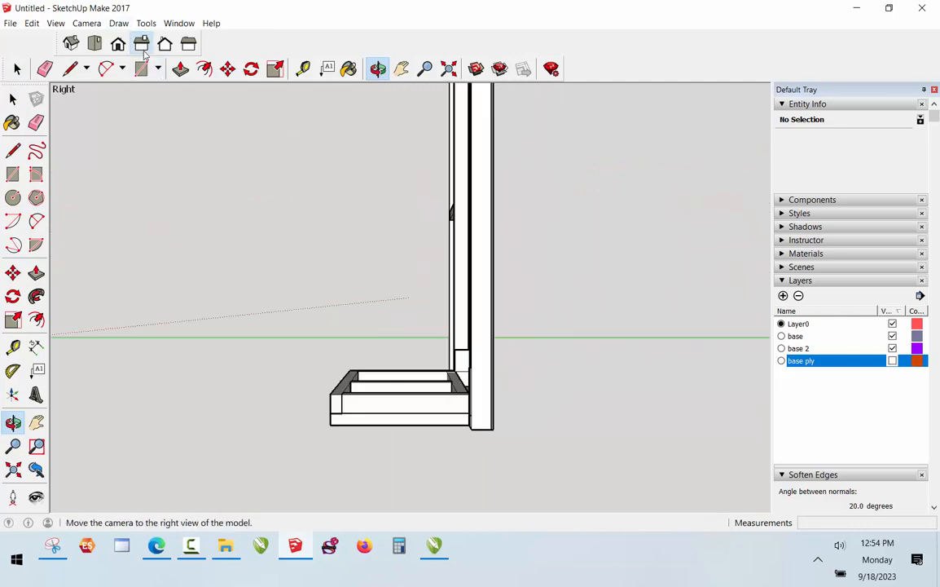
left_click(86, 23)
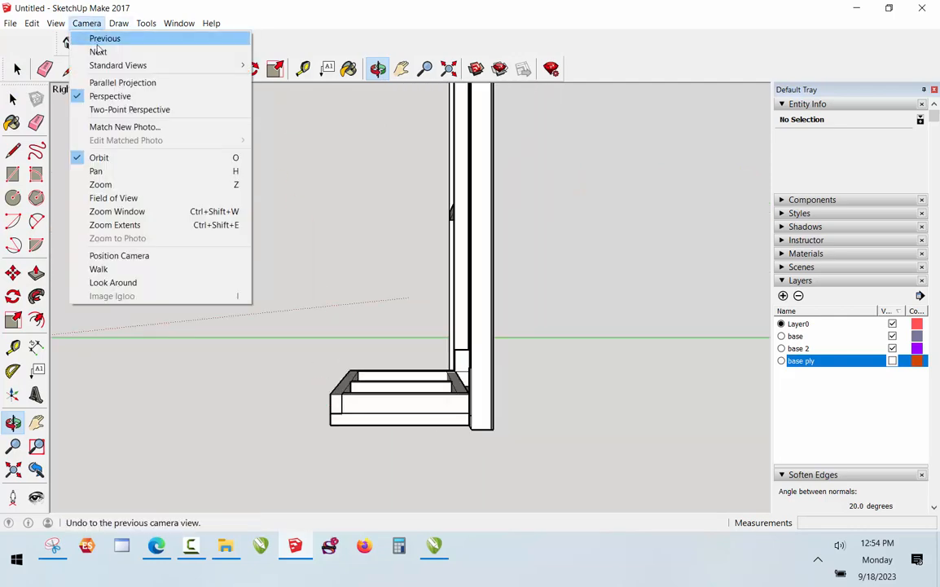
left_click(123, 81)
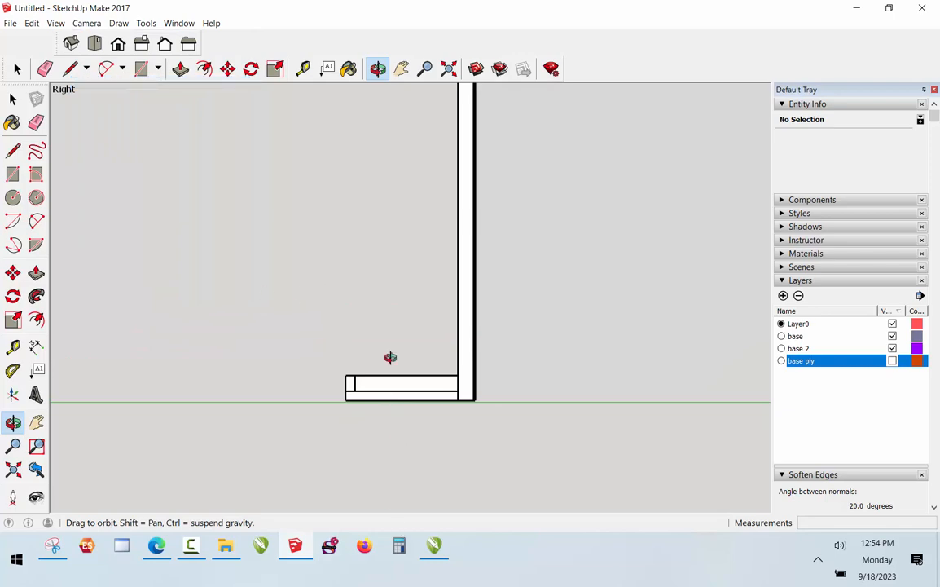
scroll(390, 358, "down", 2)
scroll(426, 434, "down", 2)
scroll(386, 312, "up", 2)
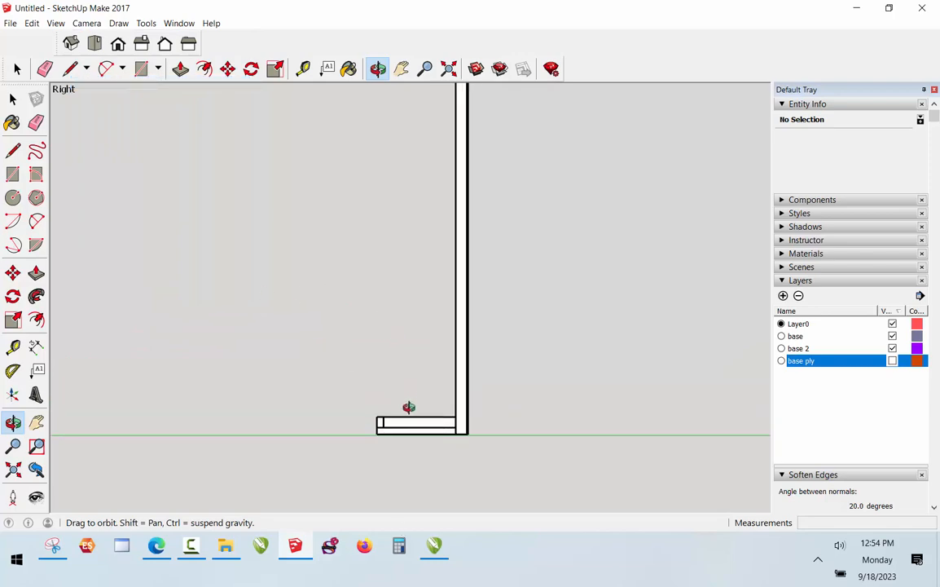
scroll(395, 434, "up", 4)
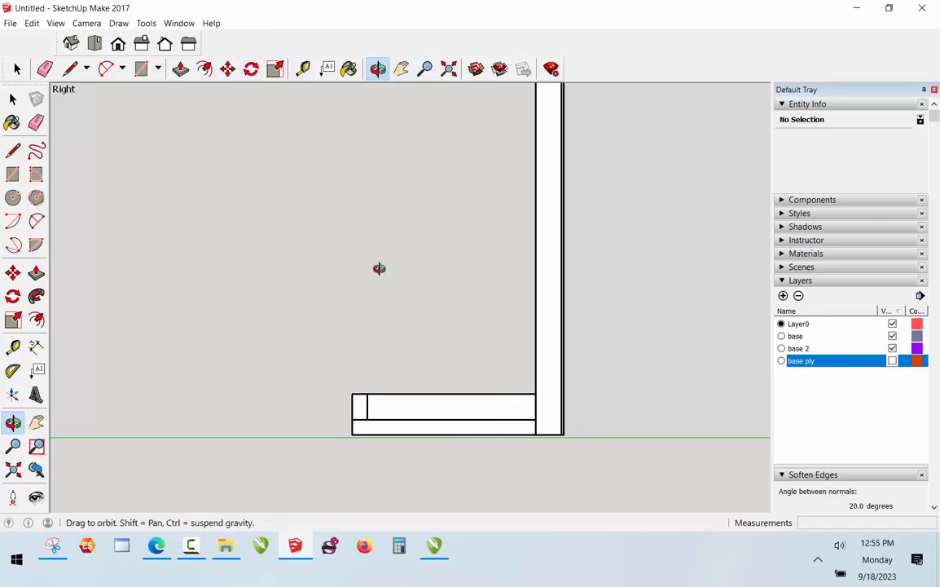
Orbit back to an angled view of the whole frame in perspective projection
left_click_drag(378, 268, 374, 339)
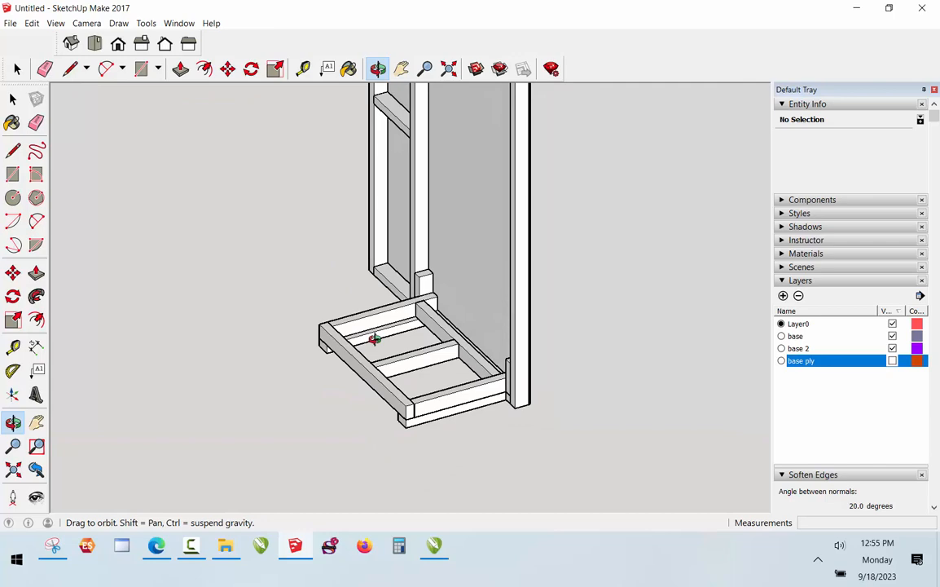
left_click(86, 22)
left_click(96, 94)
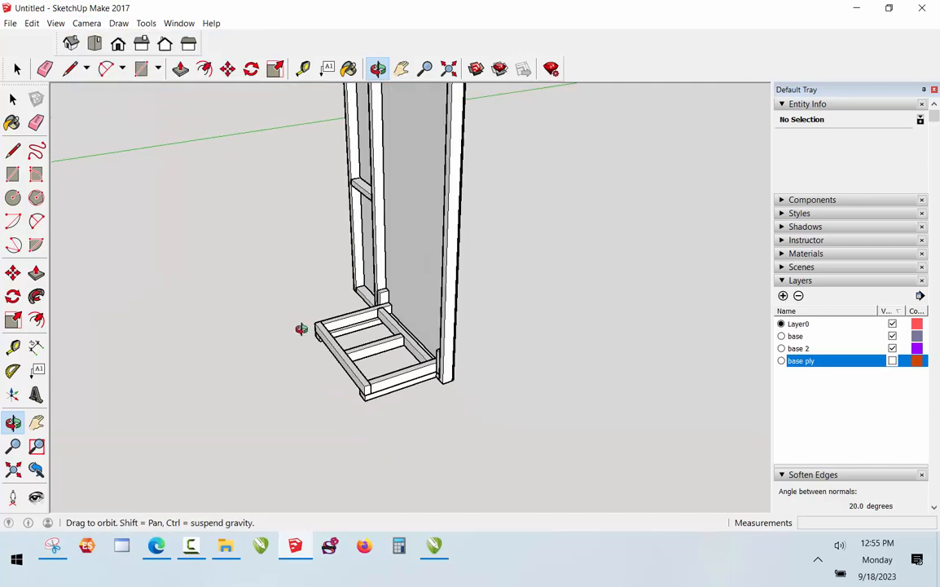
left_click_drag(409, 400, 371, 274)
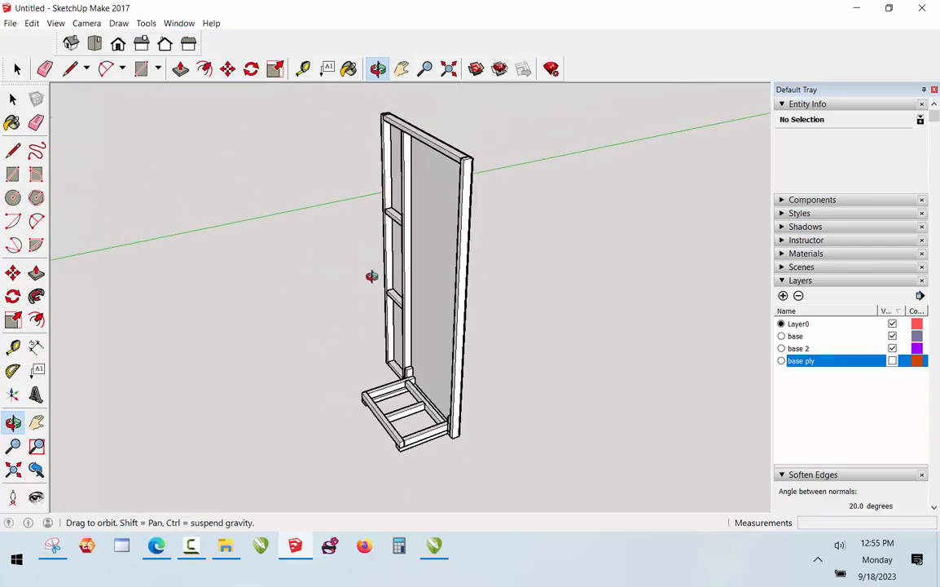
Copy the upright stud at the base's far corner about 33 1/4" away from the frame and make the copy a unique component
key("space")
scroll(375, 311, "up", 2)
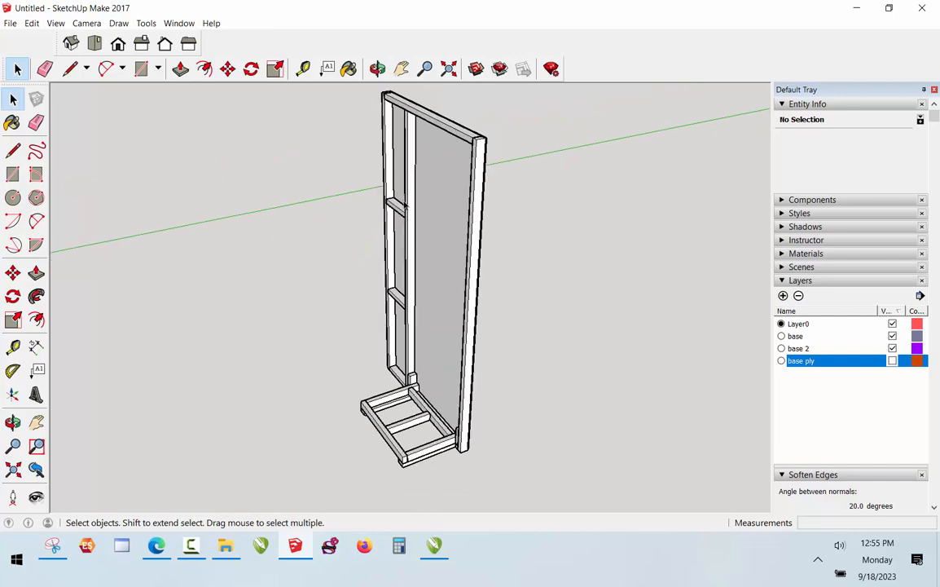
scroll(416, 263, "up", 3)
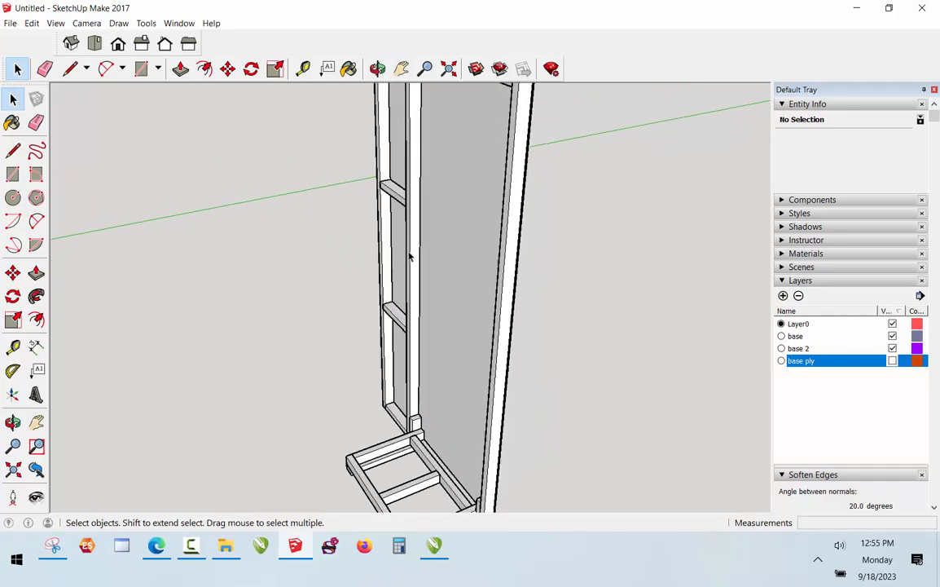
left_click(416, 249)
key("m")
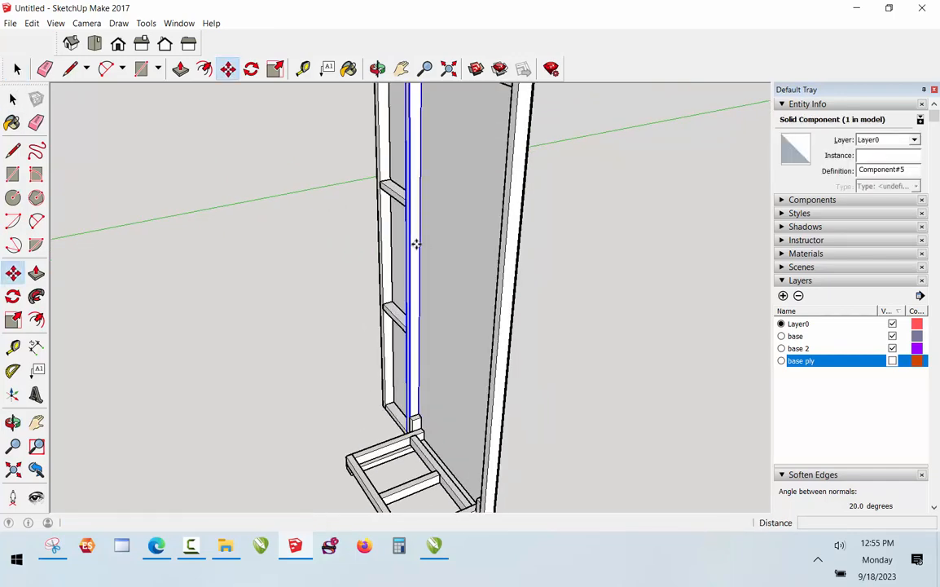
left_click(415, 245)
key("ctrl")
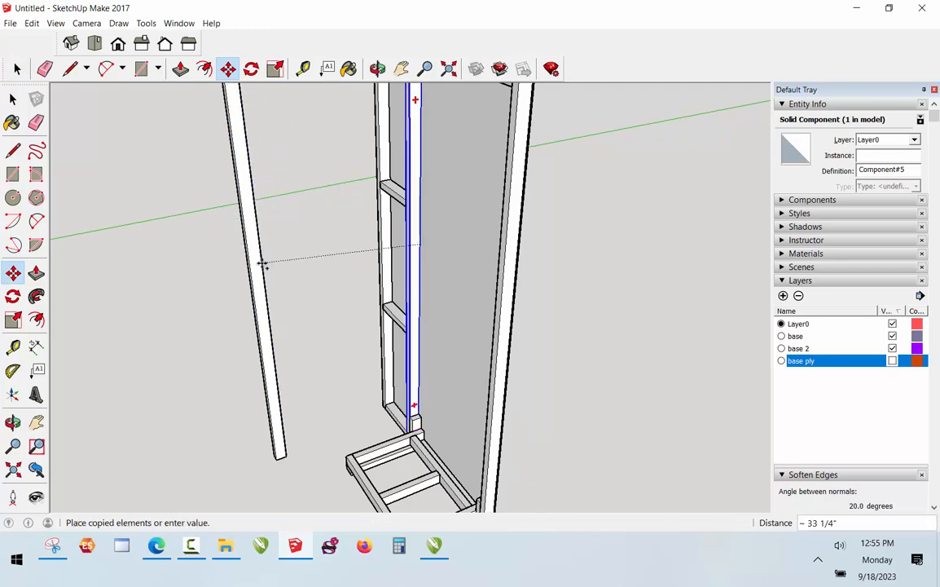
left_click(259, 262)
right_click(256, 238)
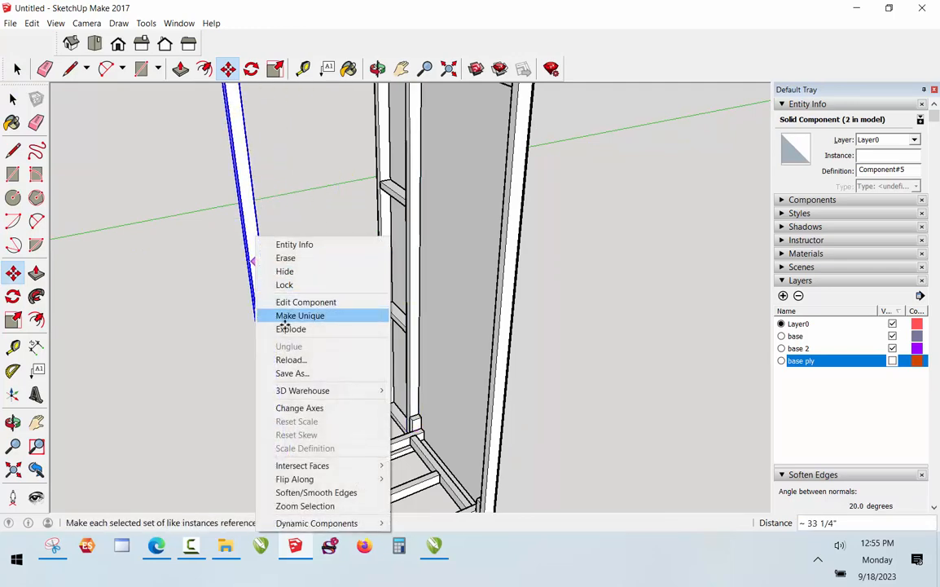
key("Escape")
key("space")
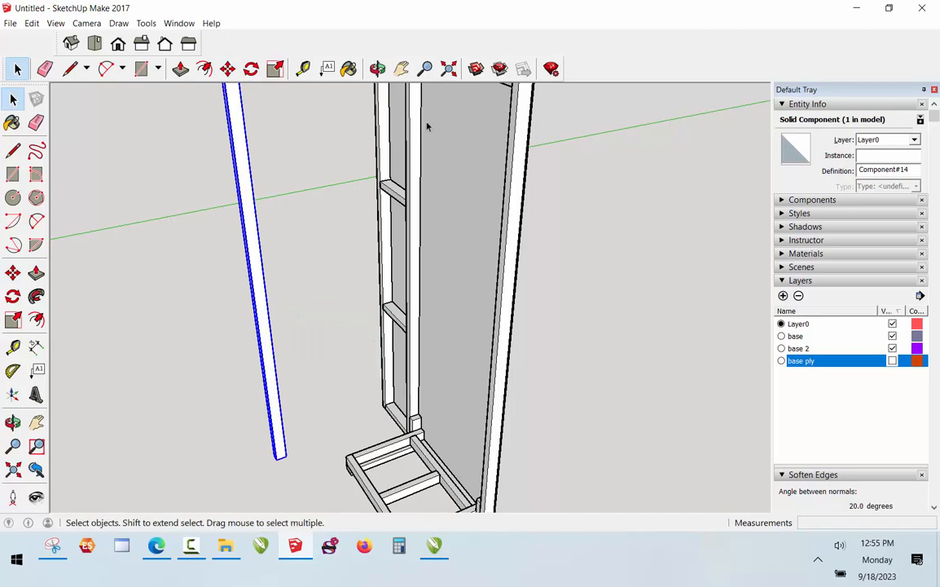
Move the copied stud about 17 27/64" toward the side of the base frame
left_click(378, 69)
left_click_drag(522, 269, 590, 444)
key("space")
scroll(588, 448, "up", 3)
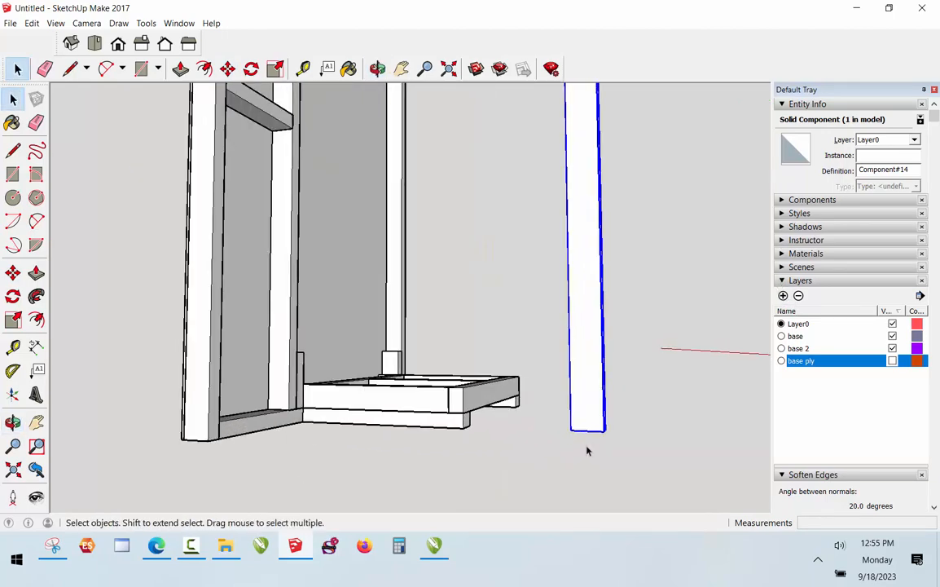
key("m")
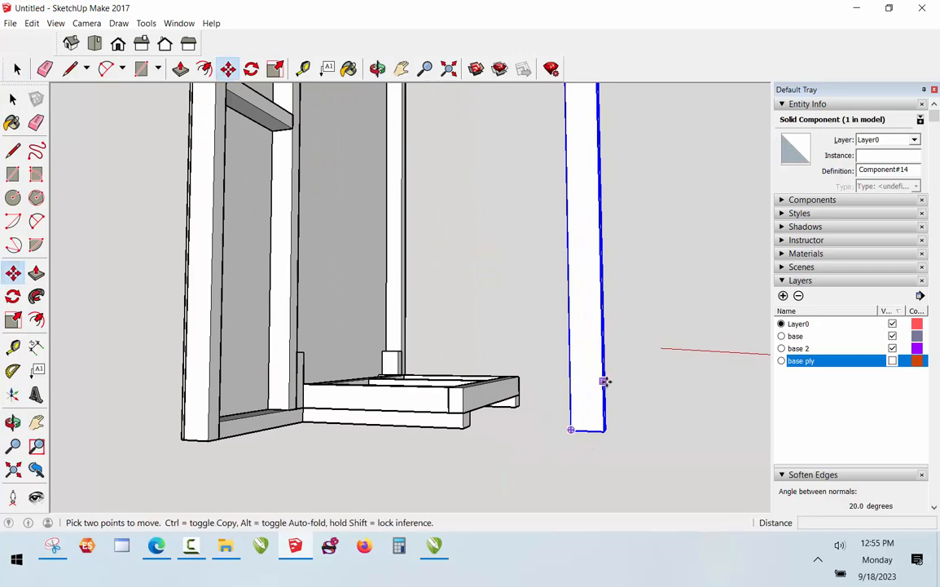
left_click(604, 381)
scroll(444, 407, "up", 2)
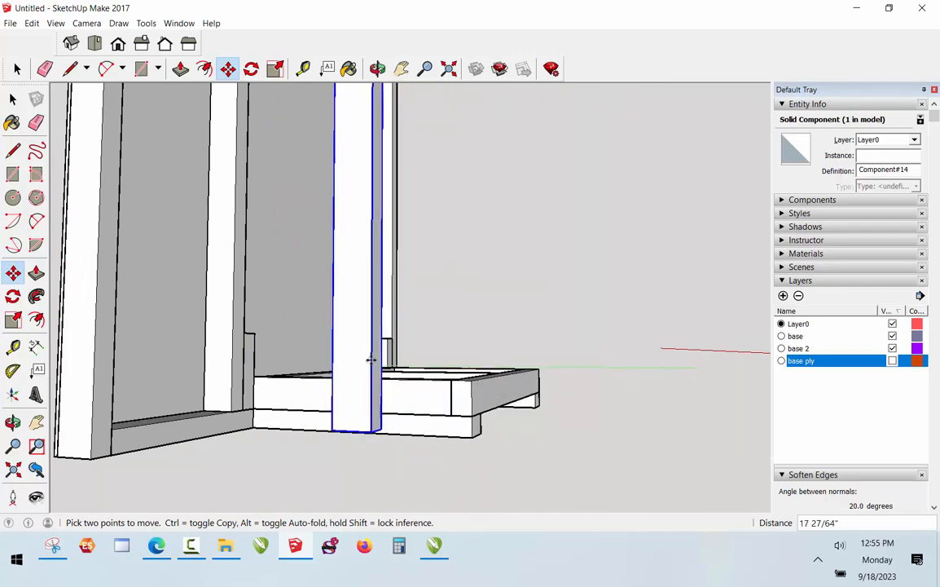
left_click(371, 360)
scroll(372, 445, "up", 1)
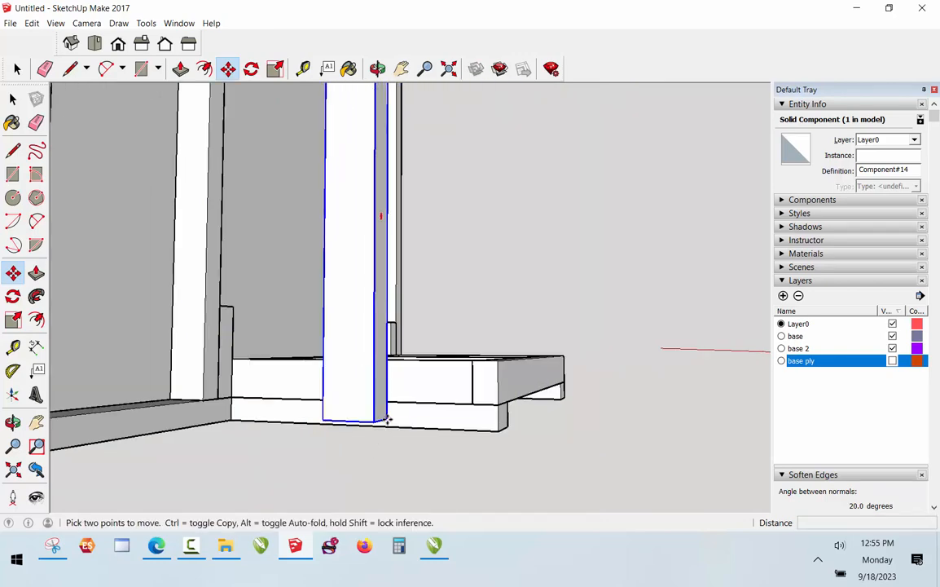
left_click(385, 418)
key("space")
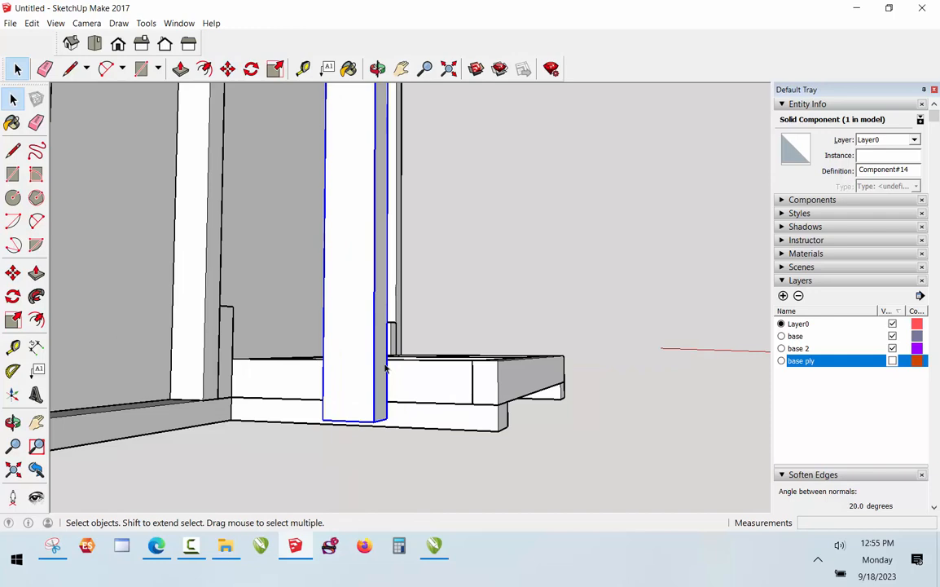
Move the copied stud about 20 7/8" so it stands clear of the base, near its front corner
key("m")
left_click(387, 376)
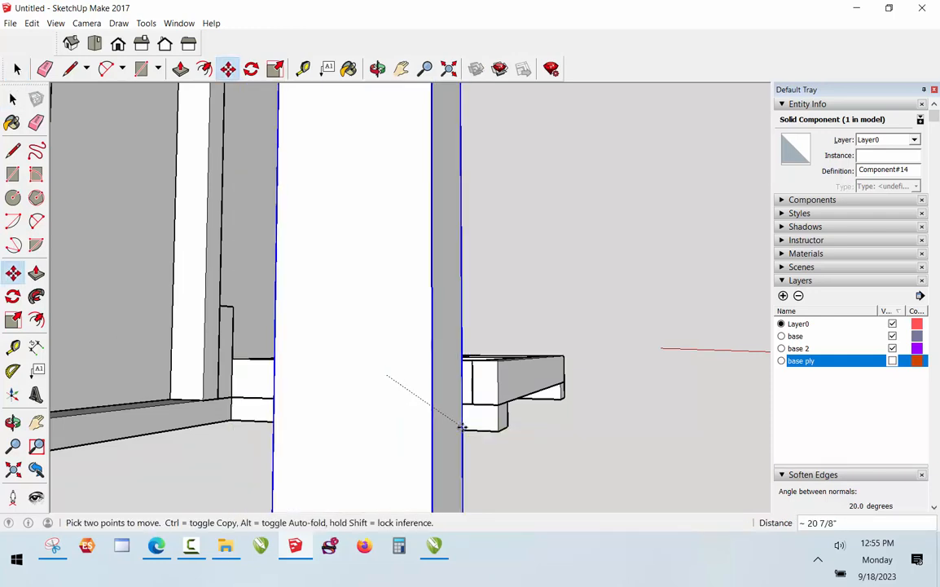
left_click(461, 428)
scroll(462, 331, "down", 2)
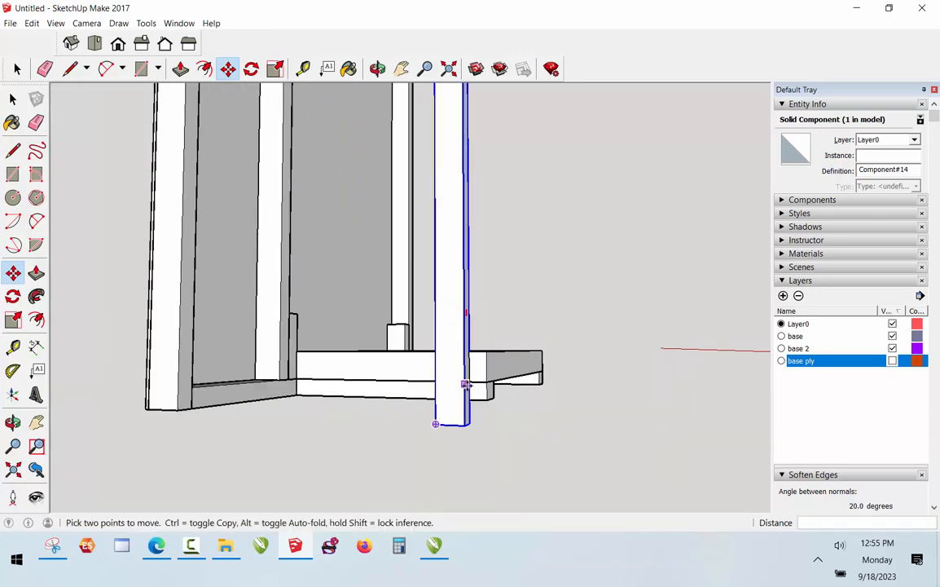
scroll(466, 384, "up", 2)
scroll(469, 428, "up", 2)
scroll(470, 426, "down", 2)
scroll(471, 427, "down", 3)
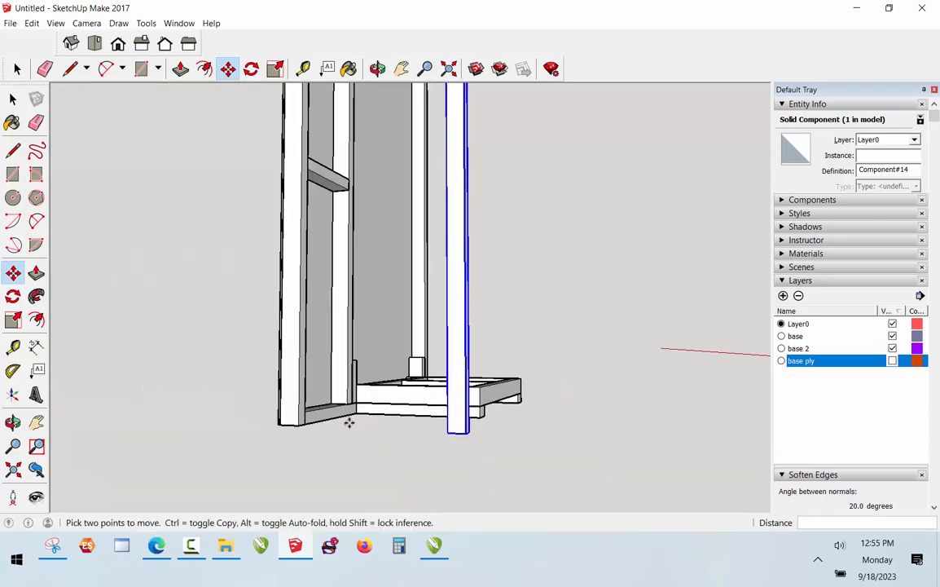
Create a guide line 72" above the bottom edge of the narrow side wall frame
key("t")
left_click(334, 416)
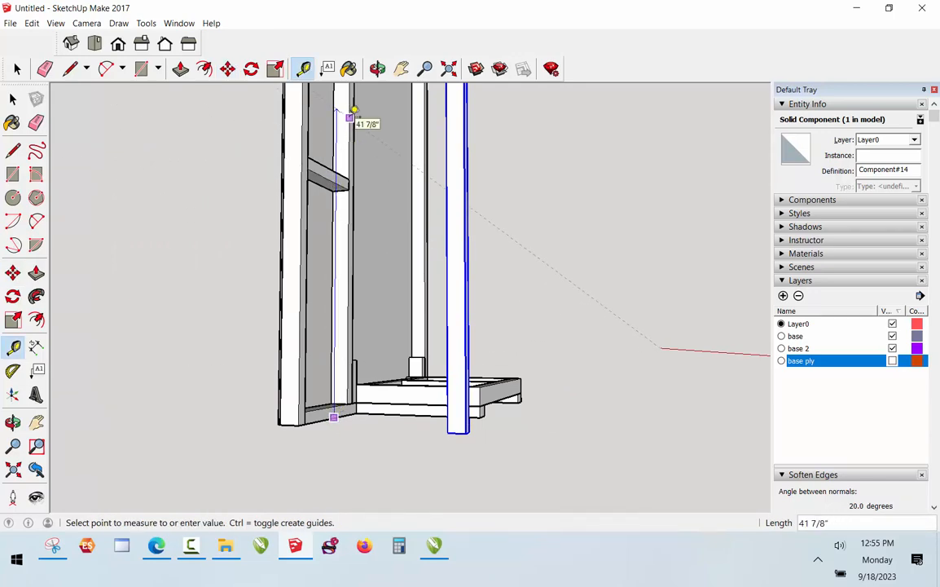
type("72")
key("Return")
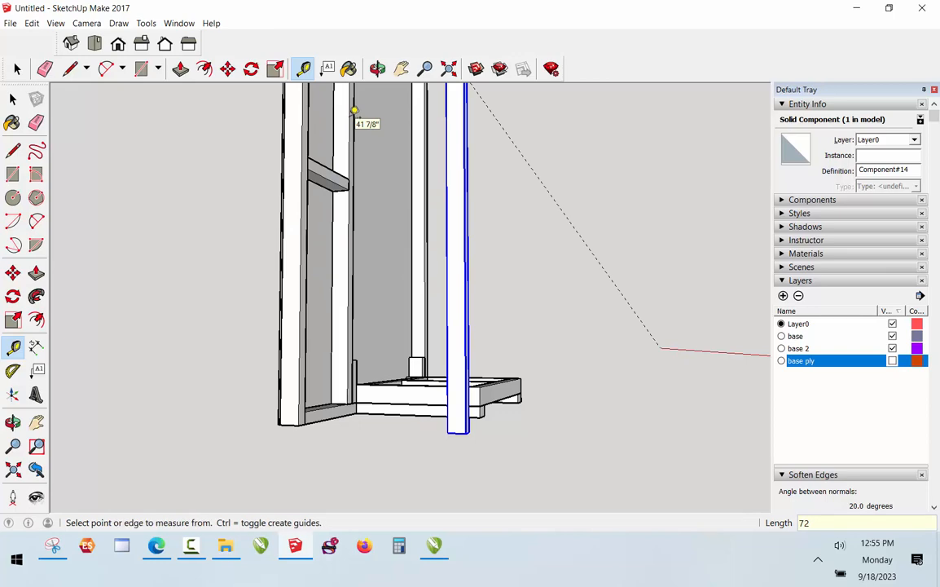
scroll(416, 315, "up", 4)
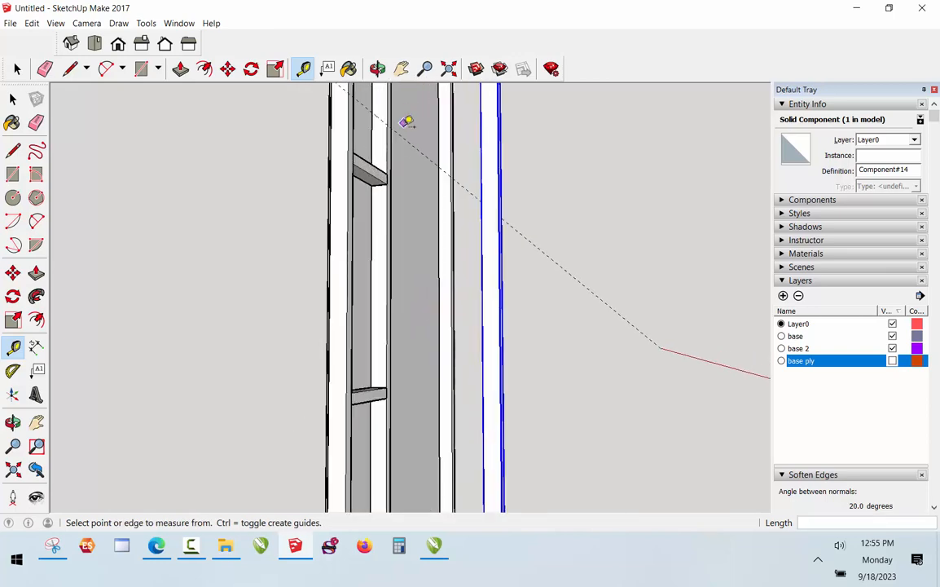
scroll(441, 256, "down", 3)
scroll(462, 494, "up", 2)
key("space")
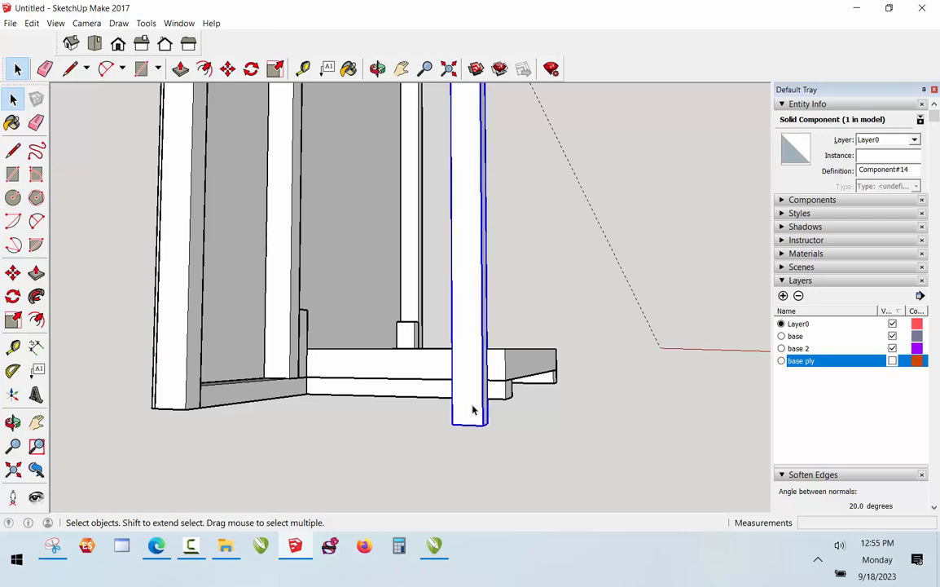
Rotate the copied stud about its lower end by about 12.9° so it leans against the wall frame at the 72" guide
key("q")
scroll(483, 383, "up", 3)
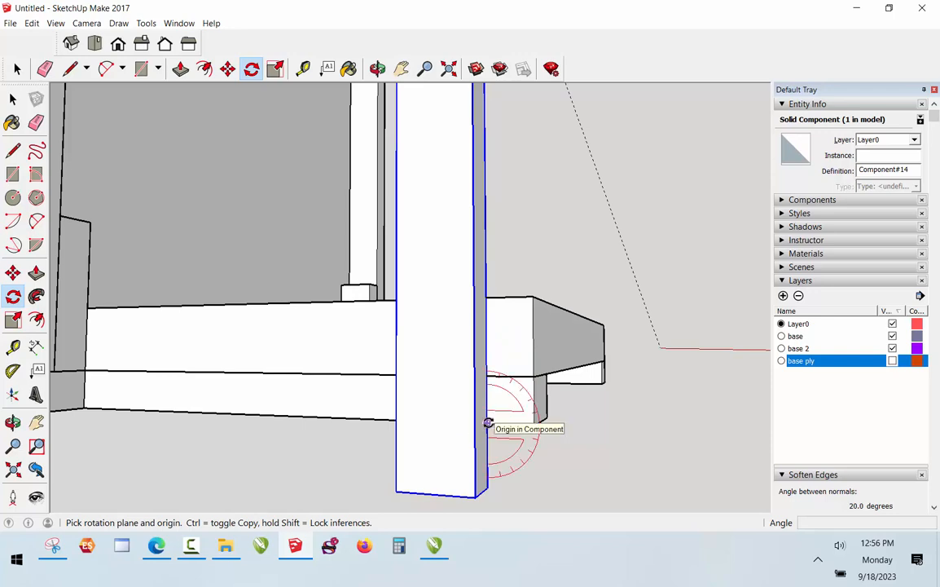
left_click(488, 422)
scroll(488, 420, "down", 2)
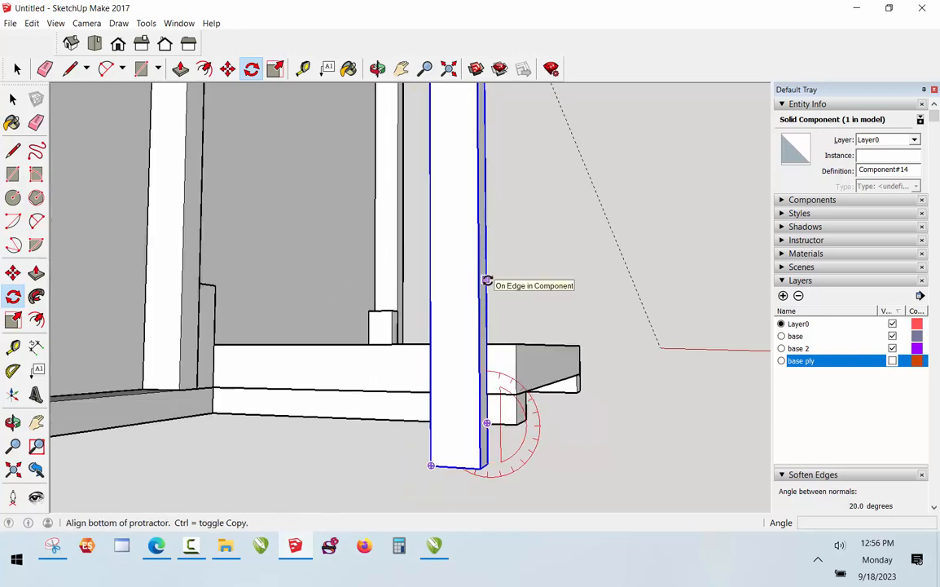
scroll(484, 415, "down", 2)
middle_click_drag(484, 427, 486, 200)
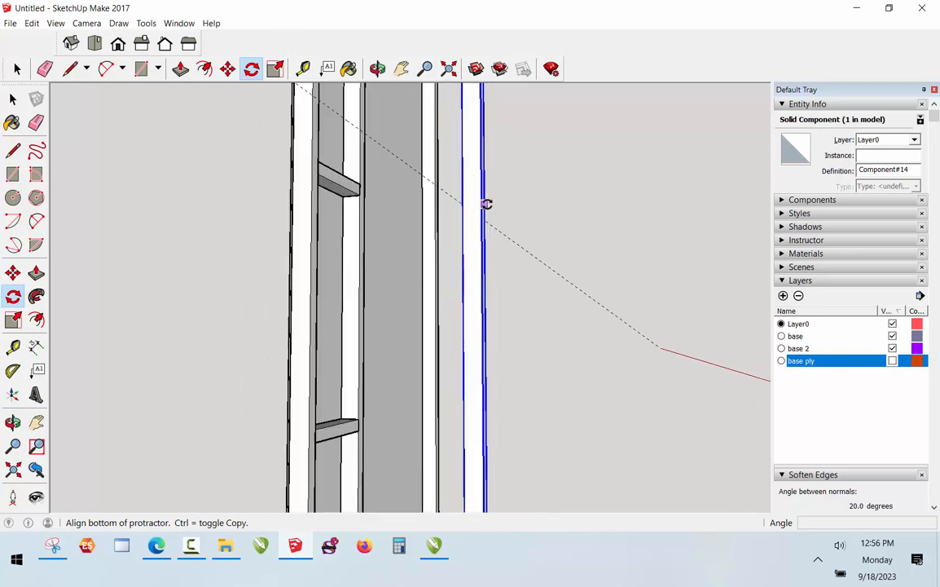
left_click(486, 204)
scroll(369, 147, "up", 5)
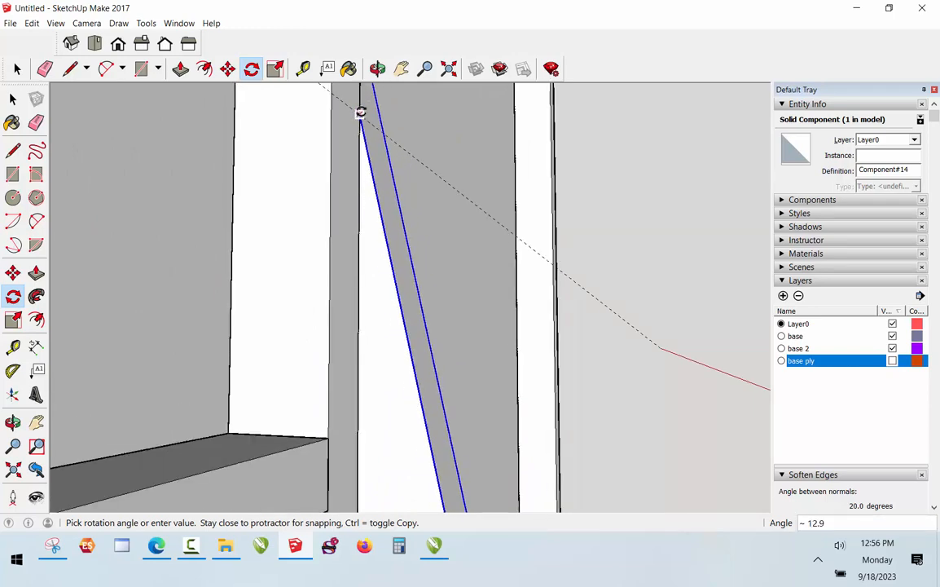
left_click(360, 113)
scroll(413, 472, "down", 5)
key("space")
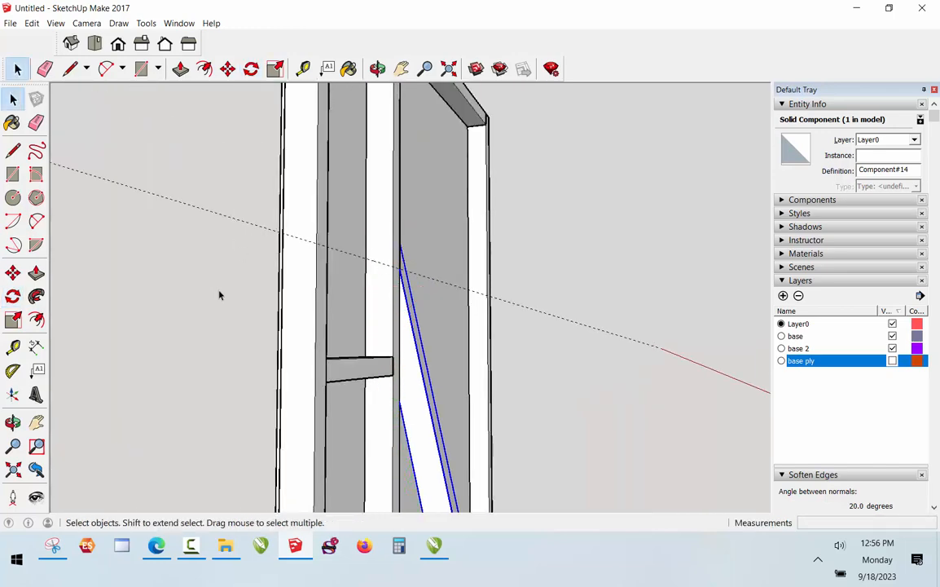
left_click(198, 354)
scroll(410, 194, "down", 6)
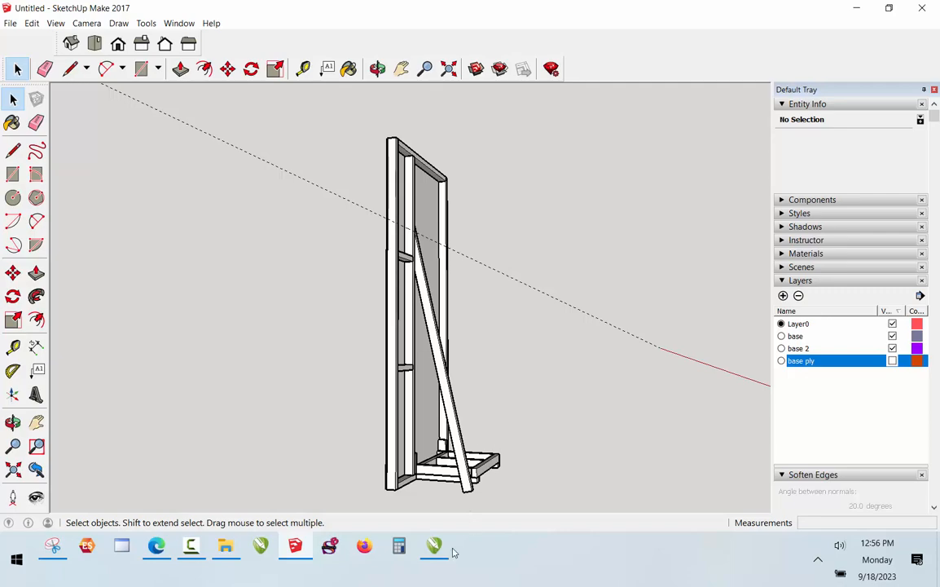
Open the leaning brace for editing and draw a cut line across its lower end at the underside of the base frame
scroll(456, 500, "up", 3)
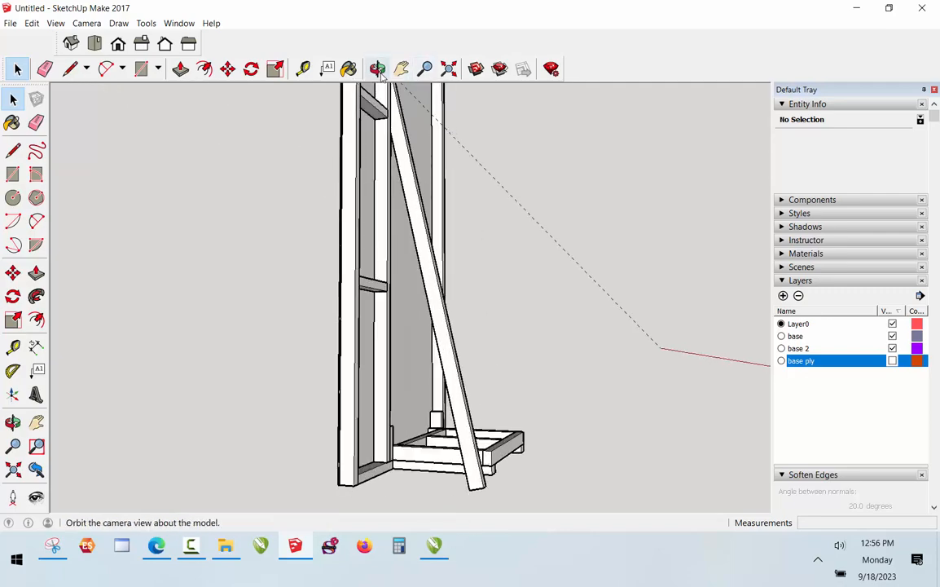
left_click(381, 74)
left_click_drag(342, 245, 338, 486)
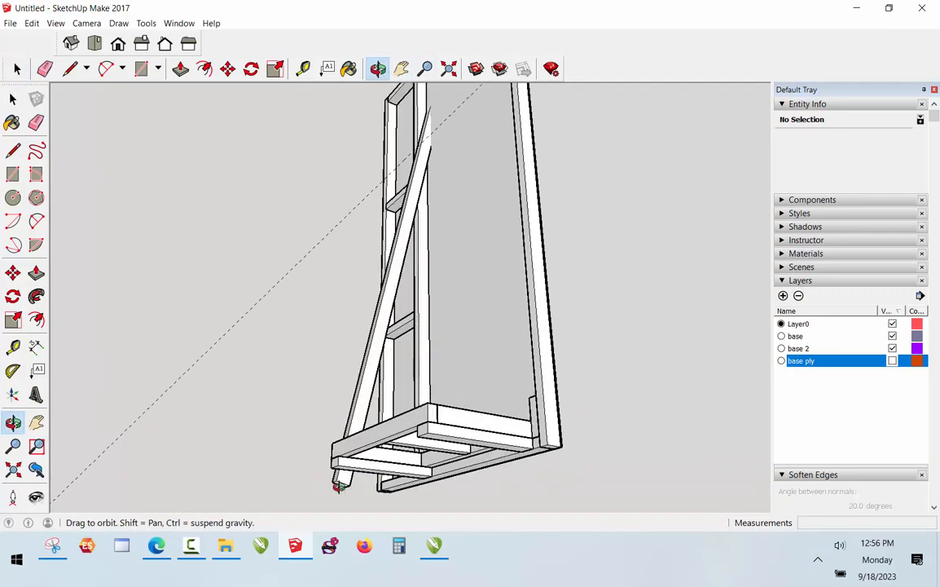
scroll(338, 486, "up", 5)
key("space")
double_click(337, 444)
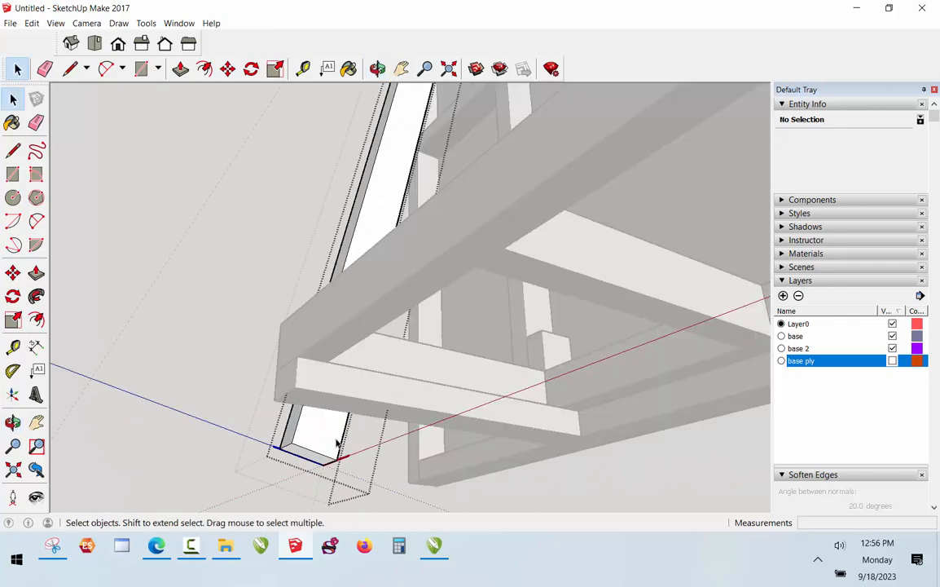
key("l")
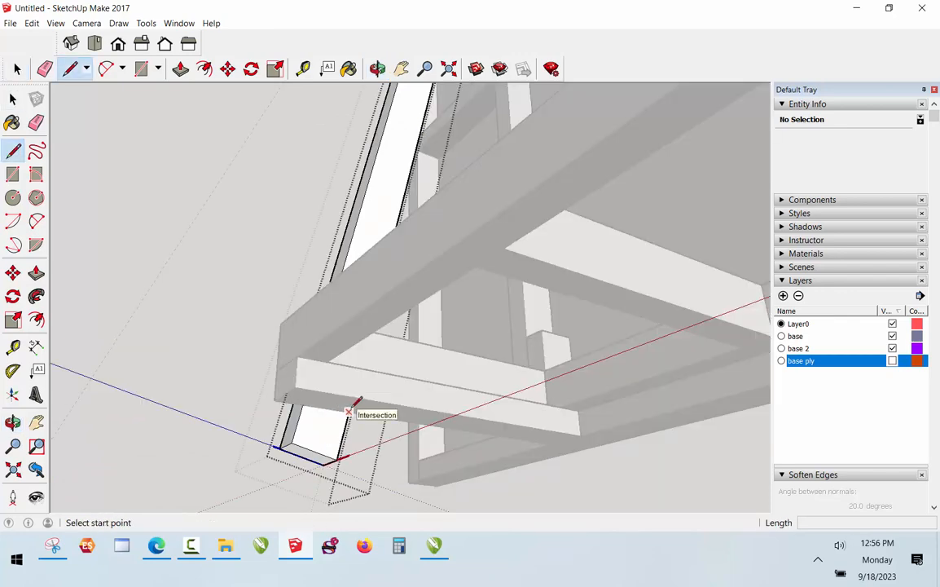
left_click(343, 407)
left_click(310, 400)
Push away the brace's waste piece below the base frame with Push/Pull and close the component
key("p")
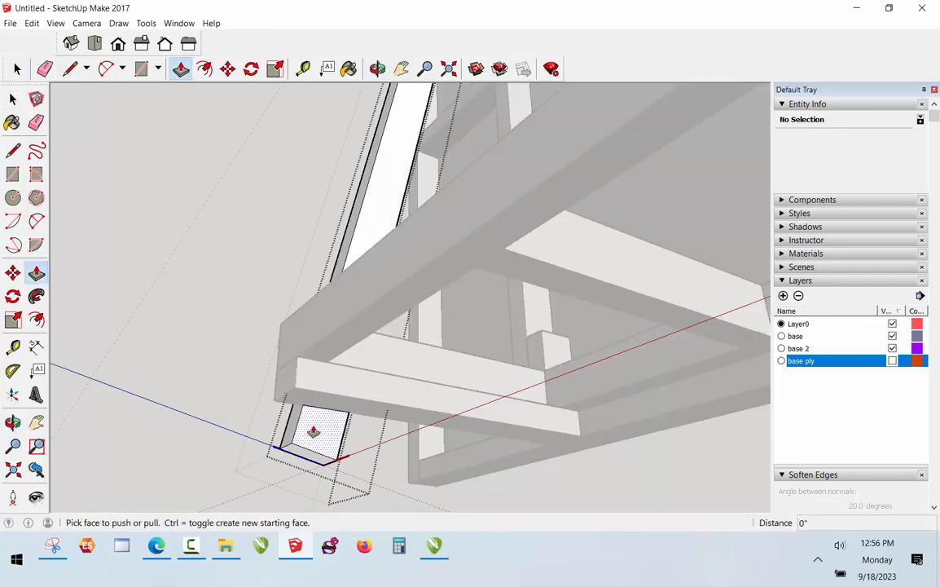
left_click_drag(312, 435, 243, 432)
left_click(243, 432)
key("space")
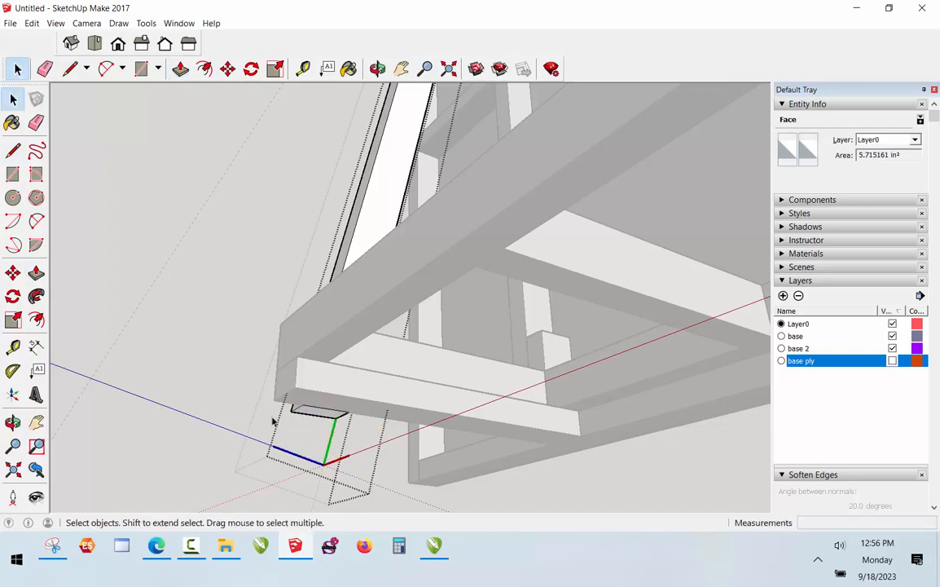
left_click(272, 418)
left_click(233, 378)
middle_click_drag(235, 383, 328, 232)
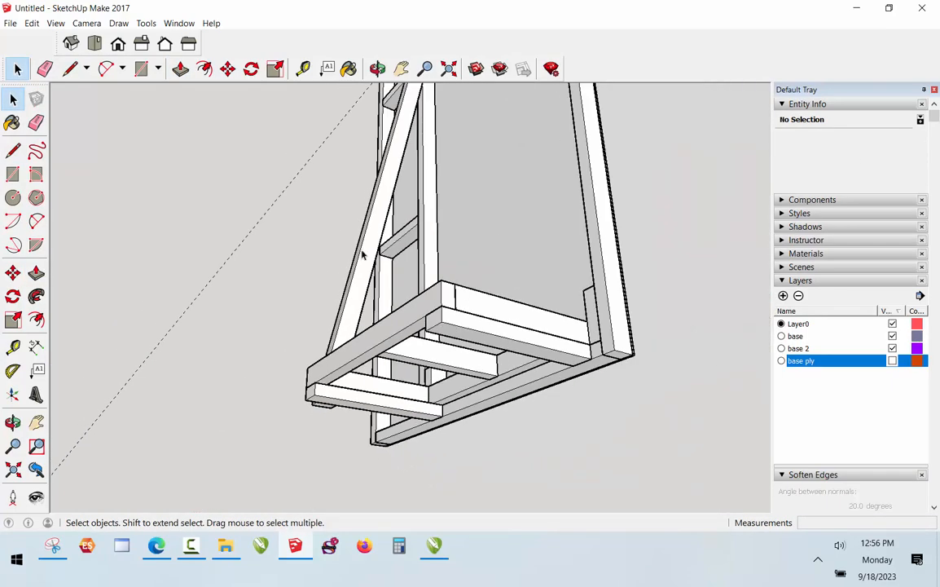
Draw a vertical line about 11 3/16" long on the brace's upper end where it meets the wall panel
left_click(380, 73)
left_click_drag(354, 155, 303, 259)
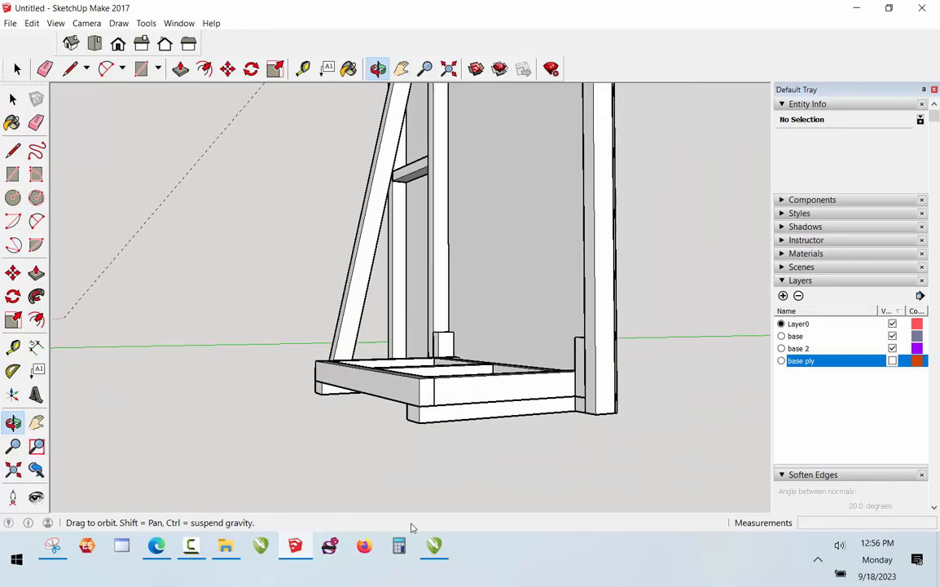
scroll(392, 436, "down", 5)
scroll(414, 133, "up", 8)
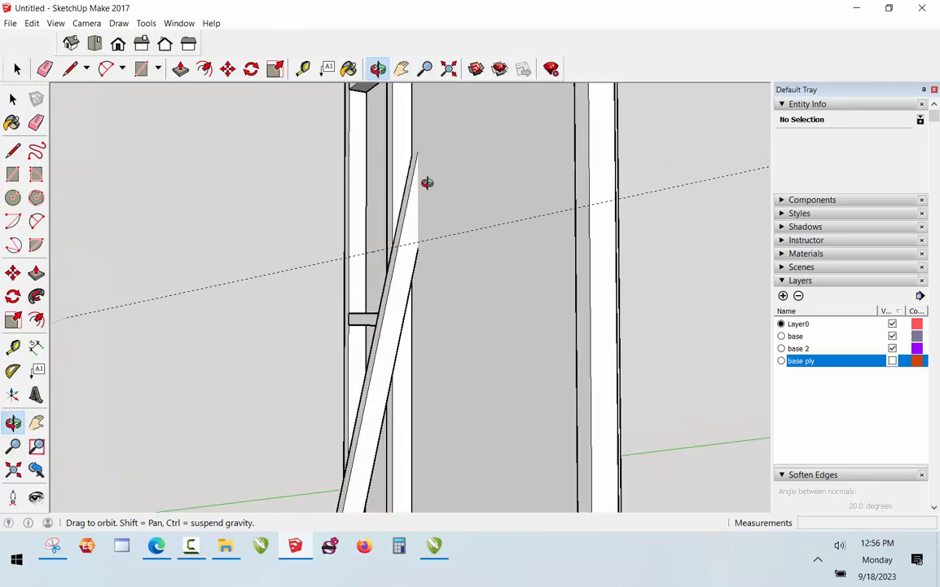
mouse_move(409, 160)
left_mouse_down()
mouse_move(424, 150)
mouse_move(430, 186)
mouse_move(389, 115)
mouse_move(434, 180)
mouse_move(464, 187)
mouse_move(411, 178)
left_mouse_up()
key("space")
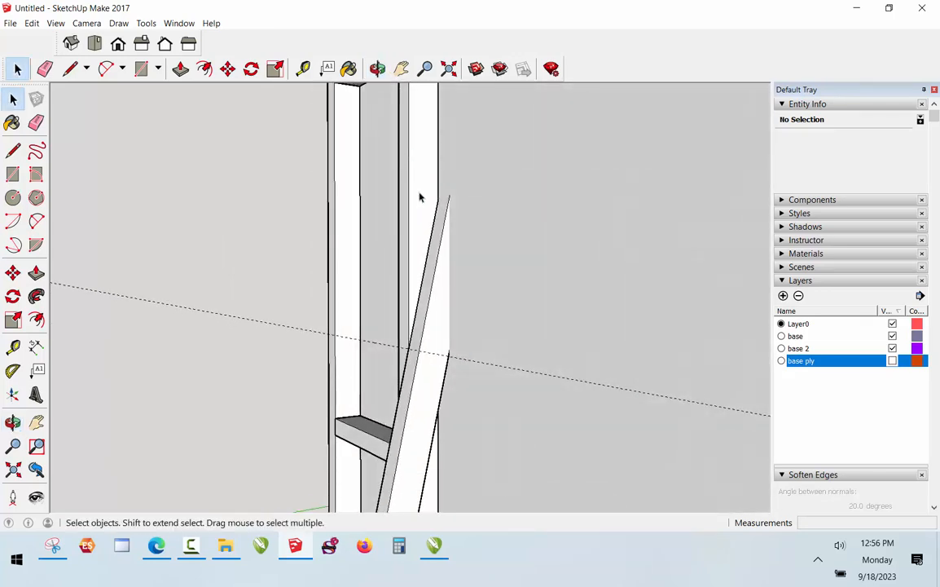
key("l")
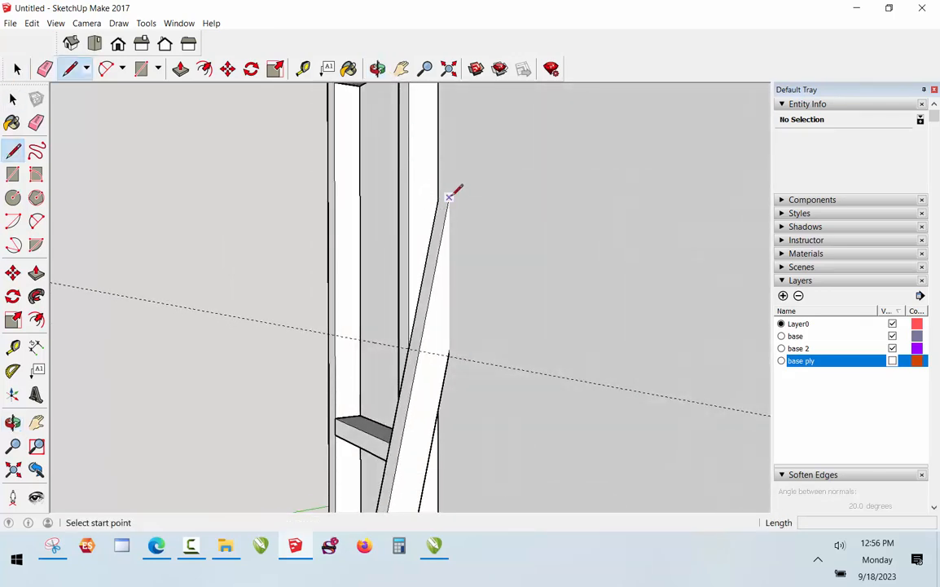
left_click(449, 196)
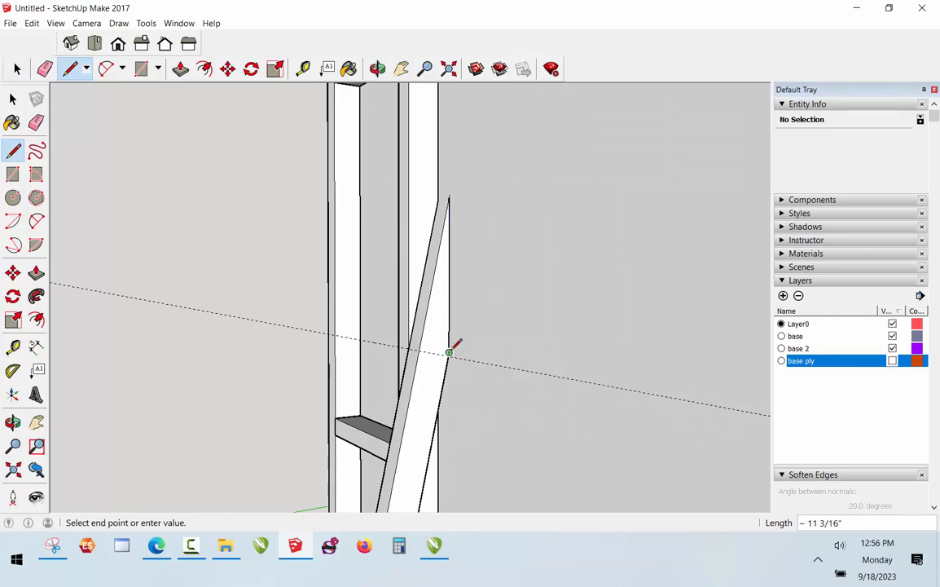
key("p")
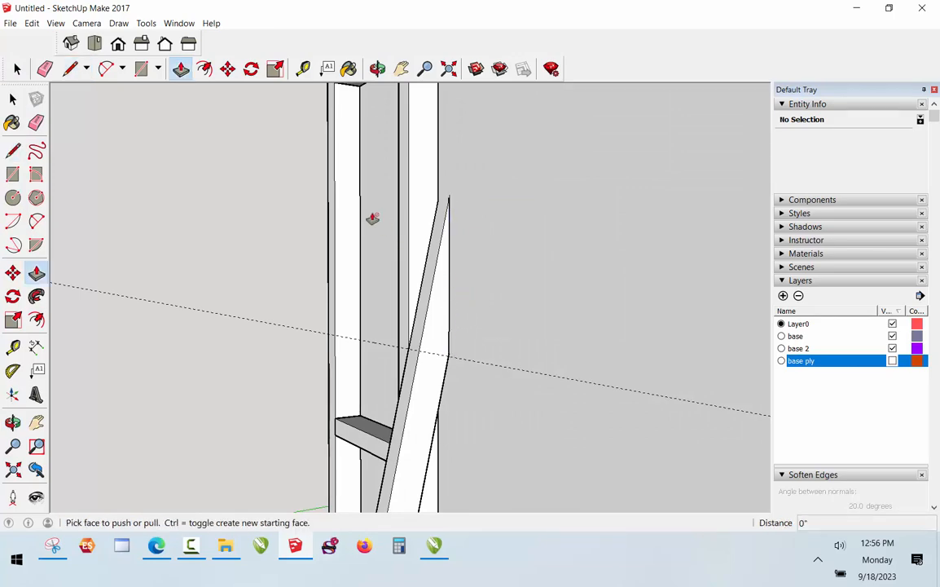
key("space")
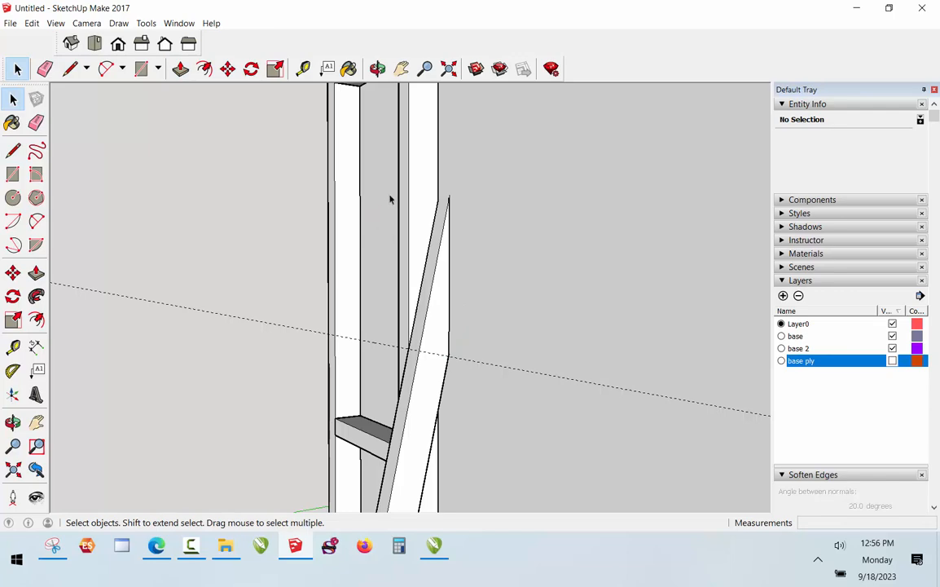
Hide the large panel on the back of the wall frame
left_click(391, 199)
left_click(328, 233)
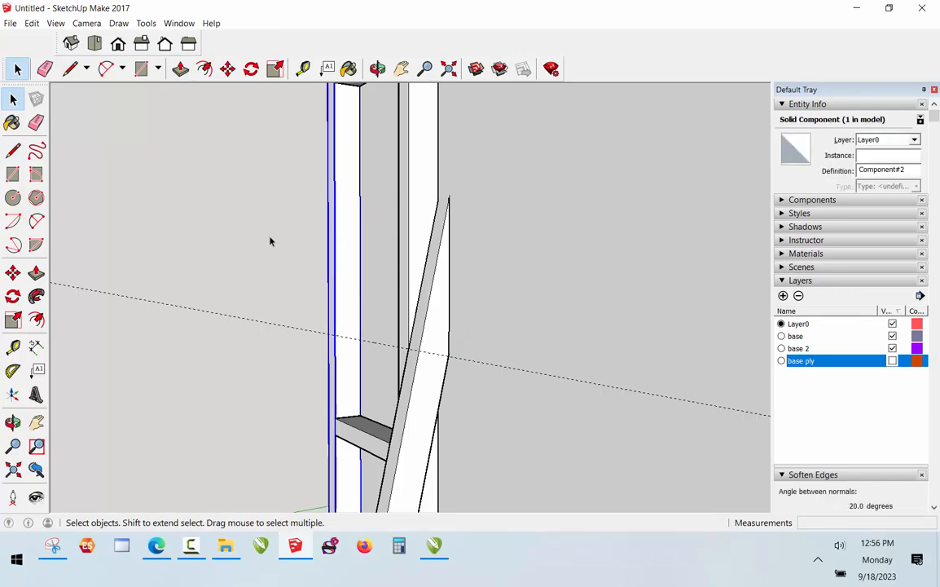
left_click(270, 237)
left_click(527, 238)
scroll(441, 310, "down", 5)
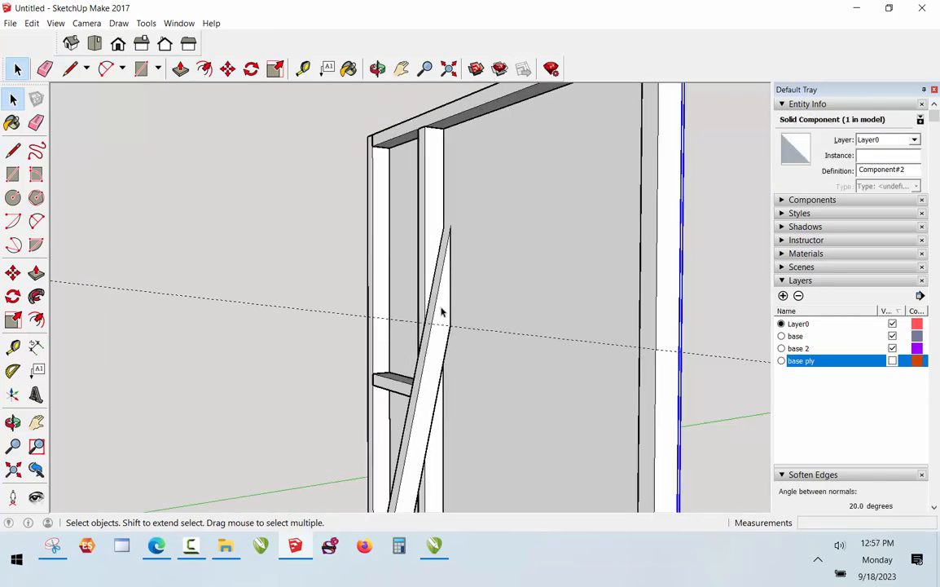
right_click(478, 274)
left_click(507, 271)
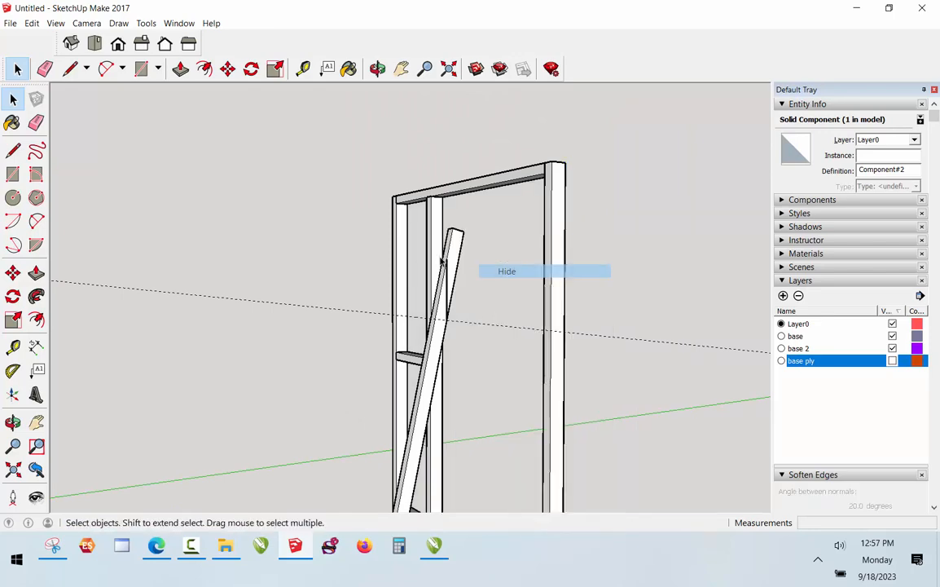
Trim the brace's upper end inside its component along the 11 3/16" vertical line, pushing away the part beyond it
scroll(461, 263, "up", 5)
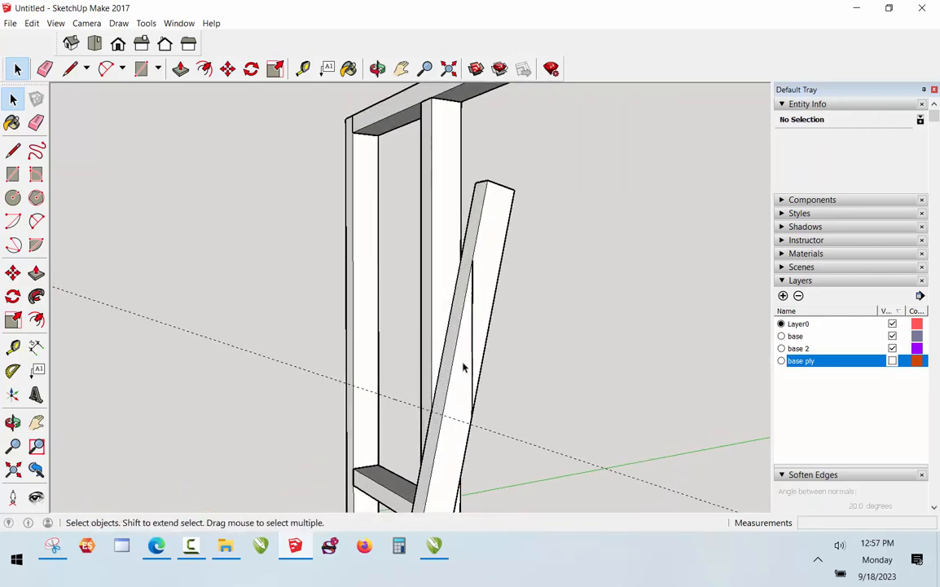
double_click(463, 367)
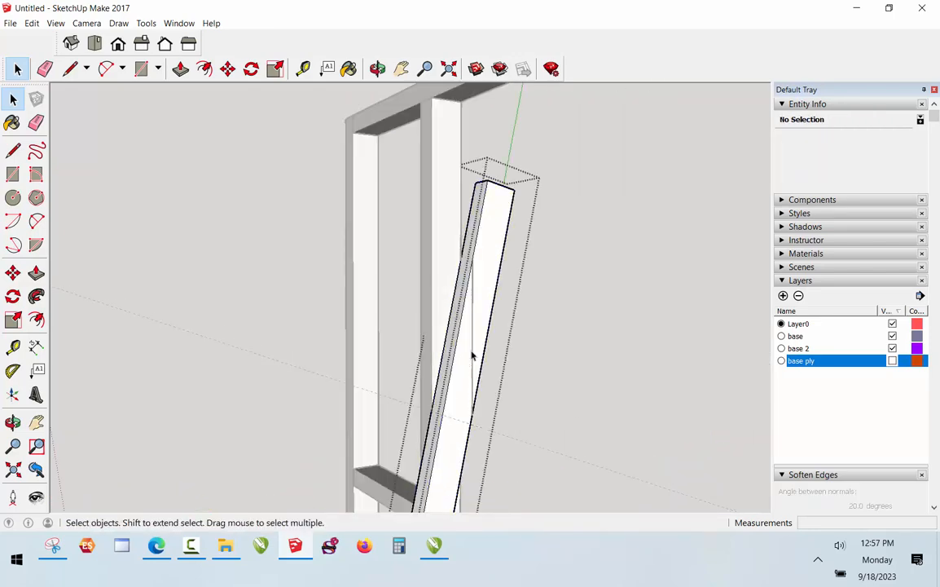
key("l")
left_click(472, 260)
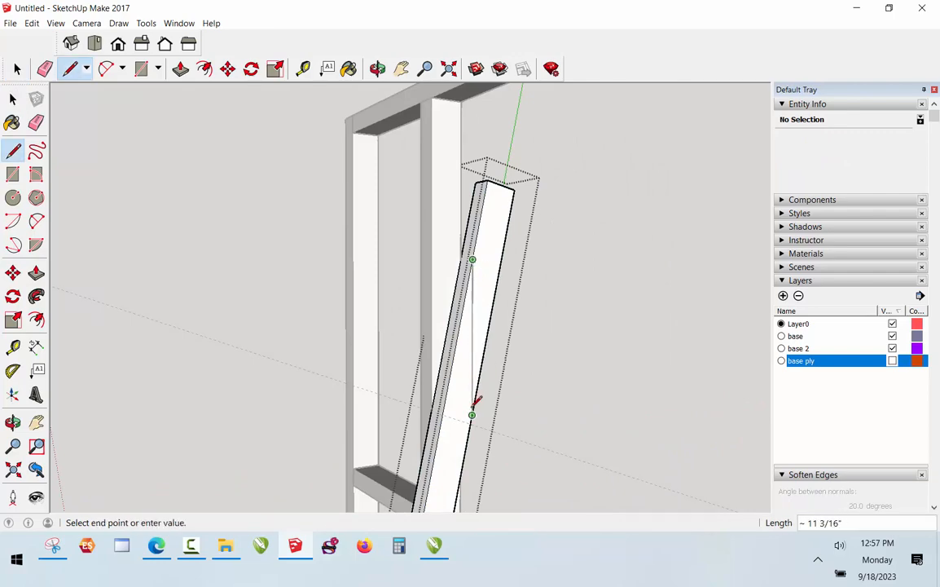
left_click(473, 408)
key("p")
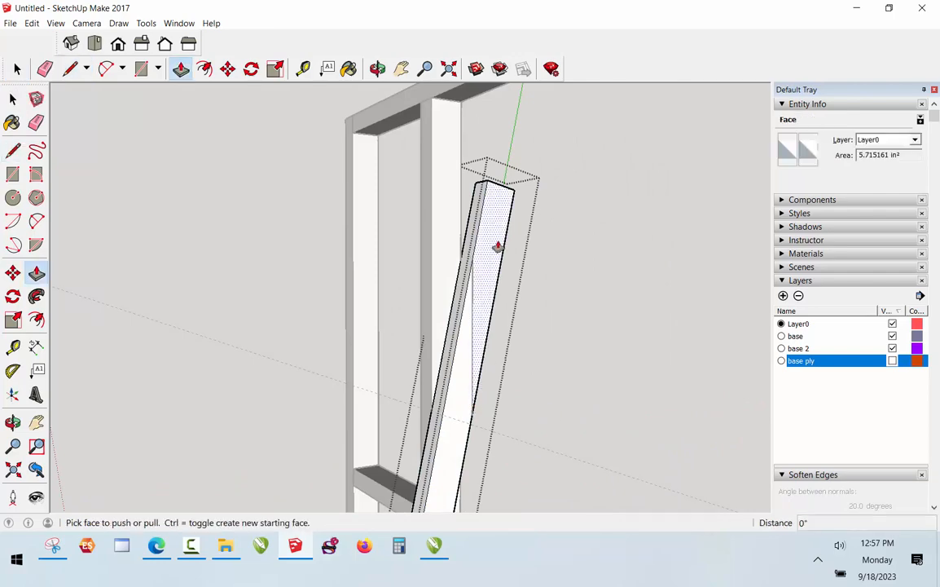
left_click_drag(497, 247, 424, 228)
key("space")
left_click(288, 256)
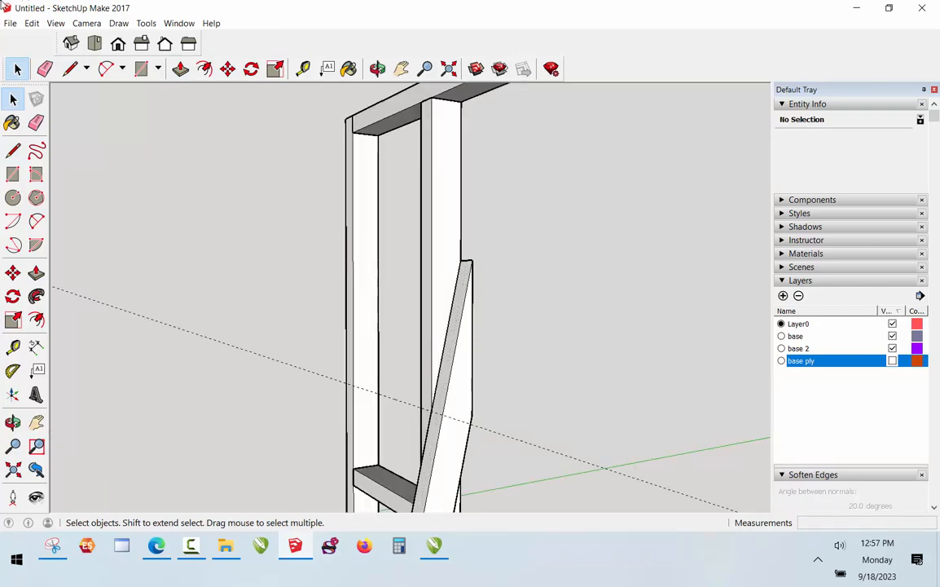
Unhide all hidden objects in the model
left_click(32, 22)
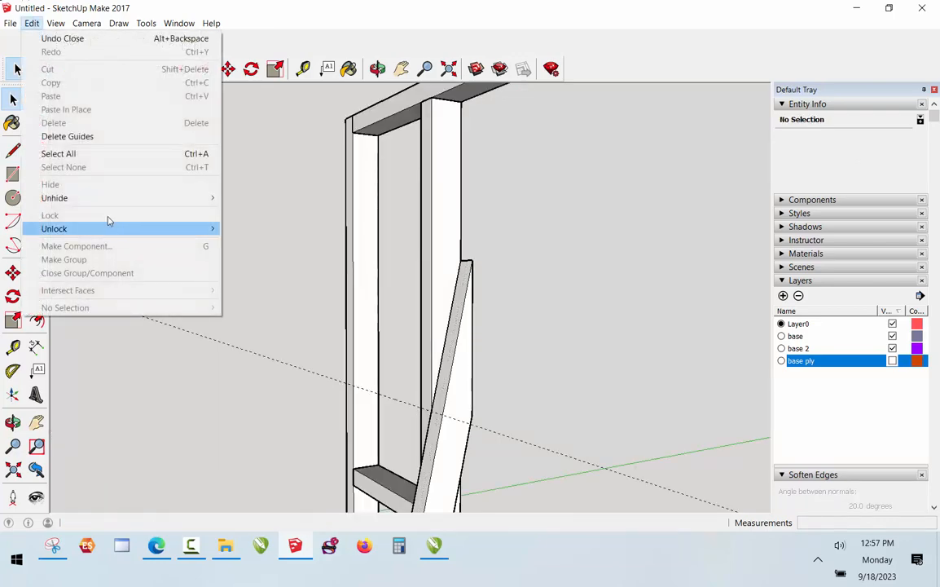
mouse_move(109, 197)
left_click(252, 225)
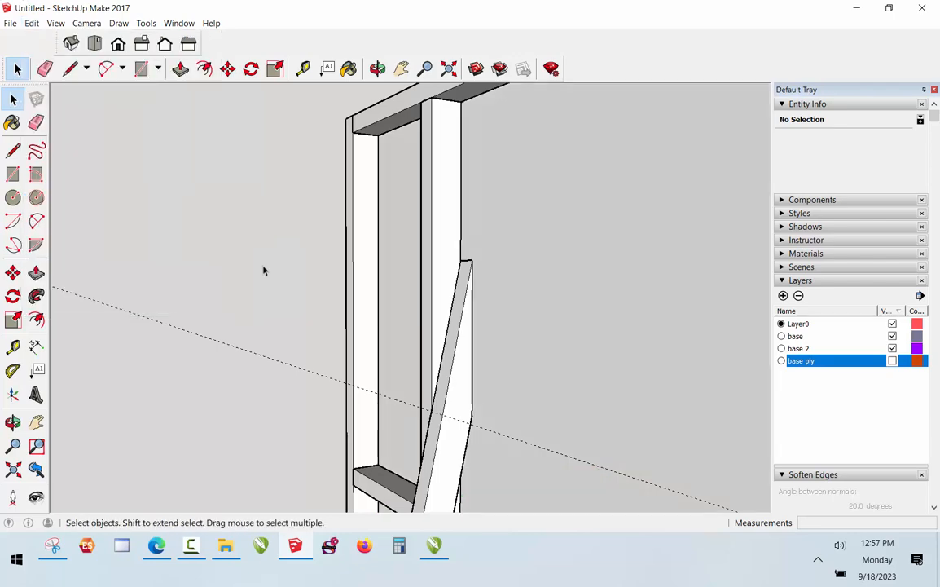
Delete the horizontal guide line at the 72" height
middle_click_drag(263, 271, 442, 222)
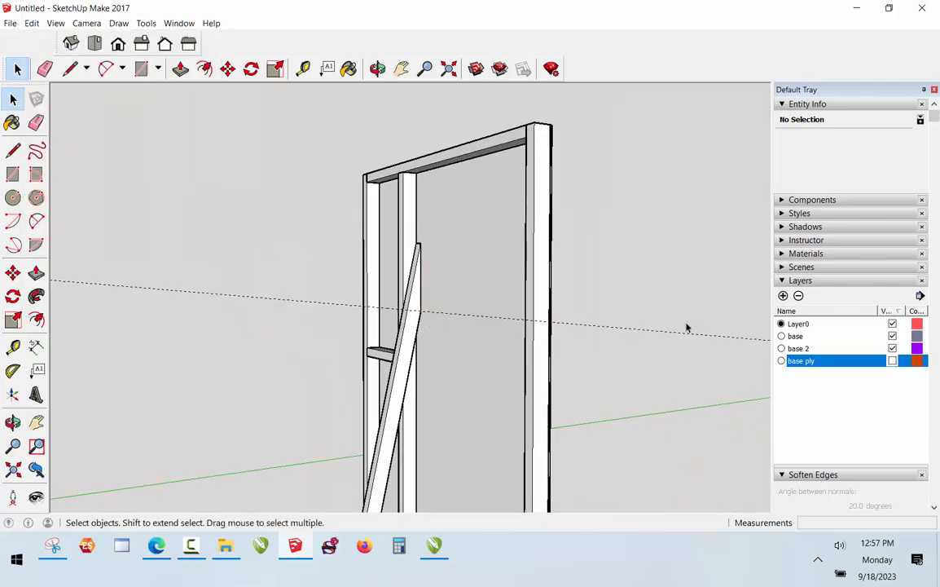
left_click(648, 347)
key("Delete")
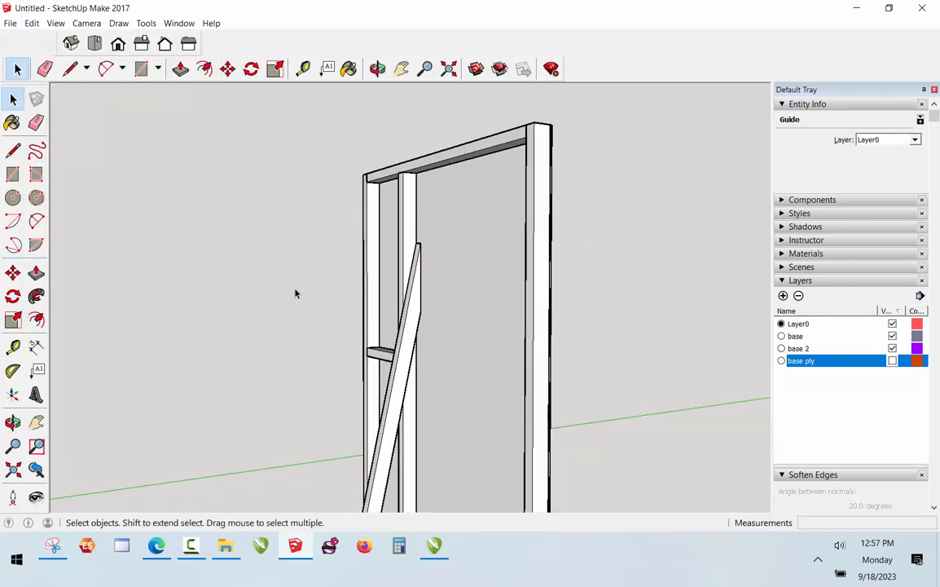
scroll(390, 201, "down", 1)
scroll(390, 201, "down", 2)
scroll(326, 391, "up", 1)
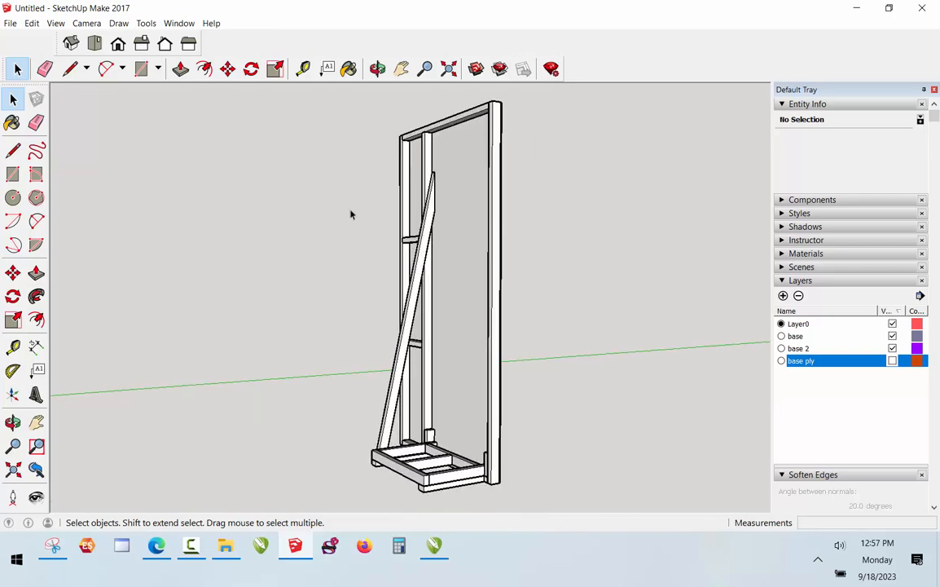
left_click(378, 70)
left_click_drag(399, 139, 454, 437)
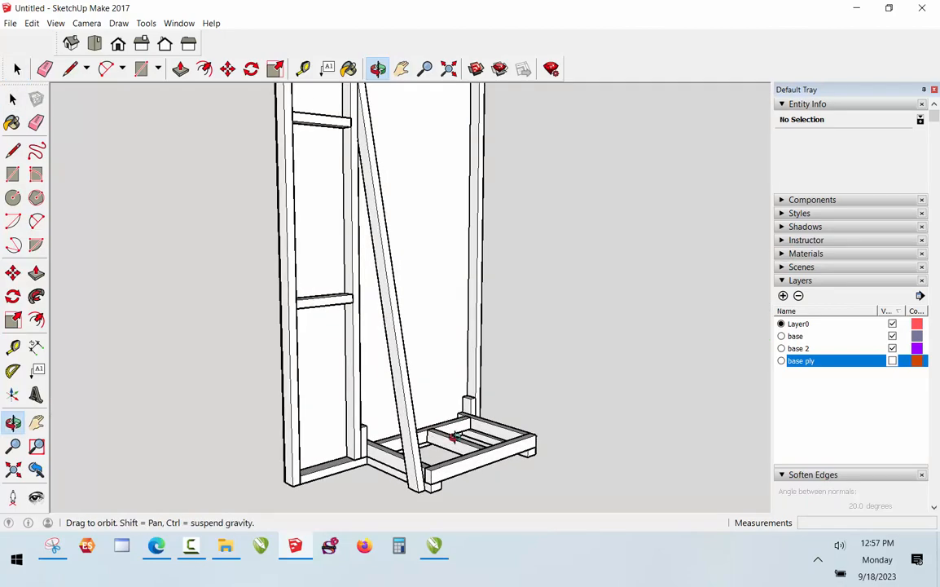
scroll(424, 486, "up", 4)
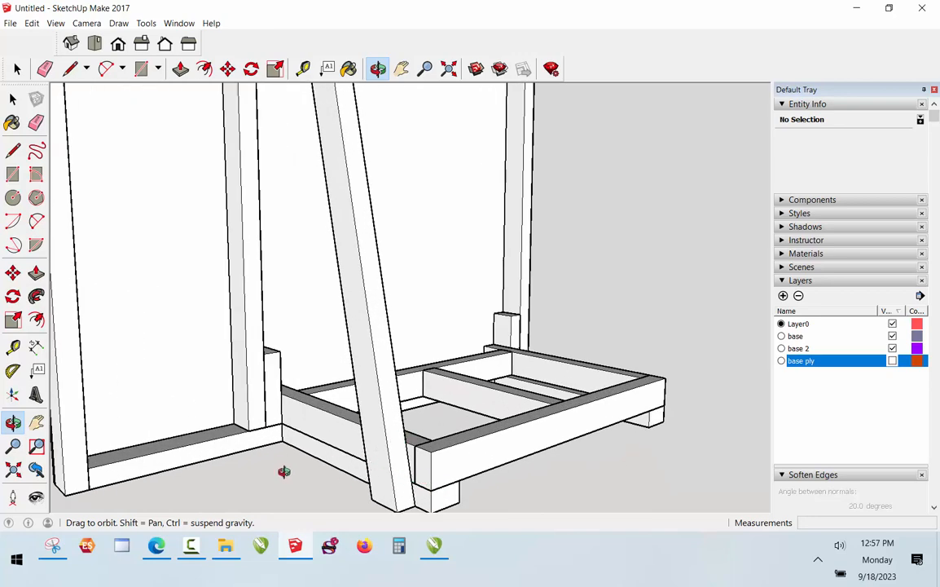
Try to move the diagonal brace 30" along the red axis to the far post, and undo the move
left_click(12, 99)
scroll(261, 269, "down", 5)
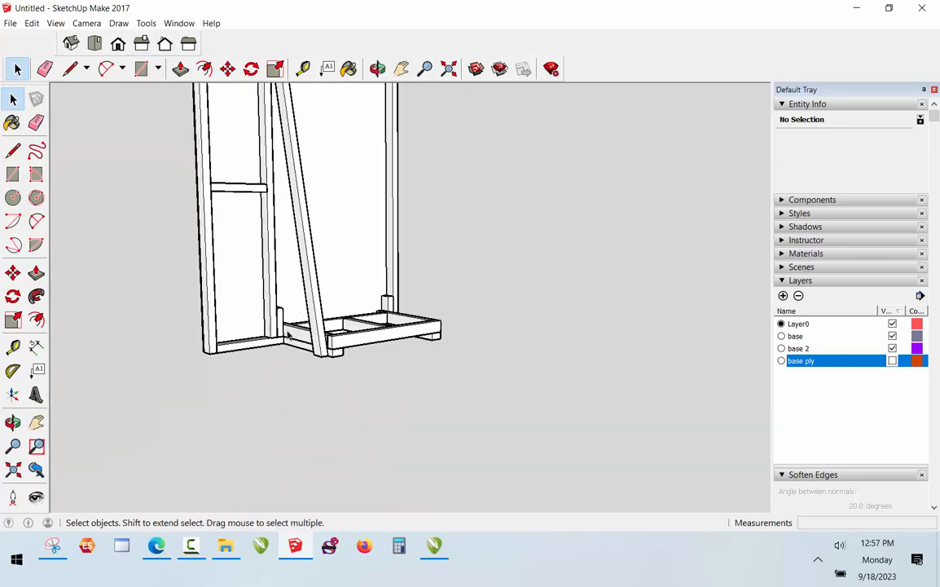
left_click(377, 68)
left_click_drag(358, 124, 290, 176)
scroll(419, 166, "up", 3)
key("space")
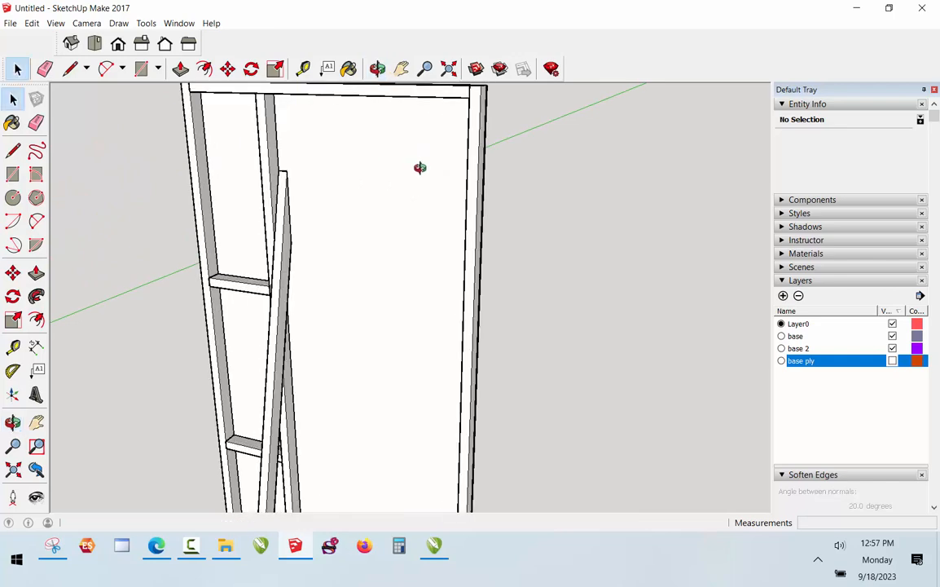
key("m")
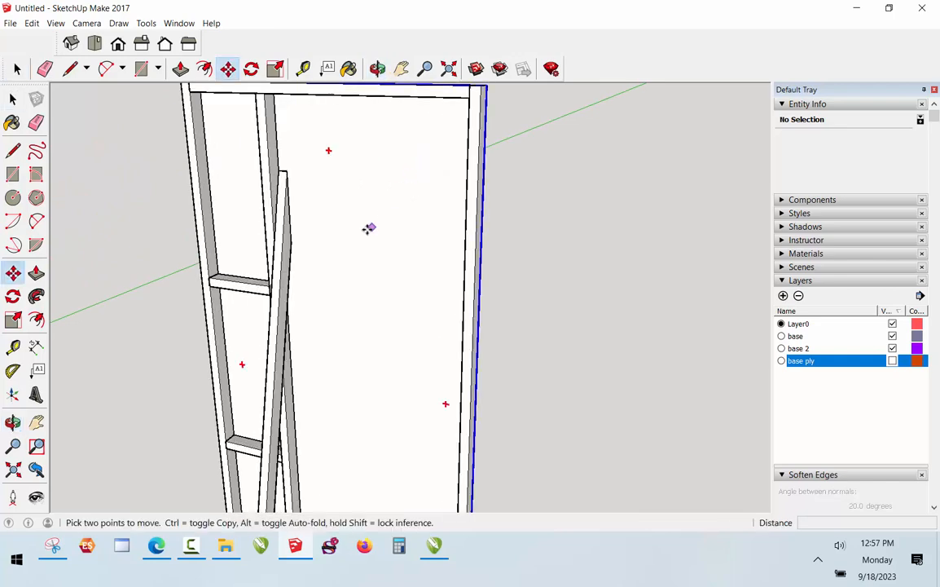
left_click(280, 329)
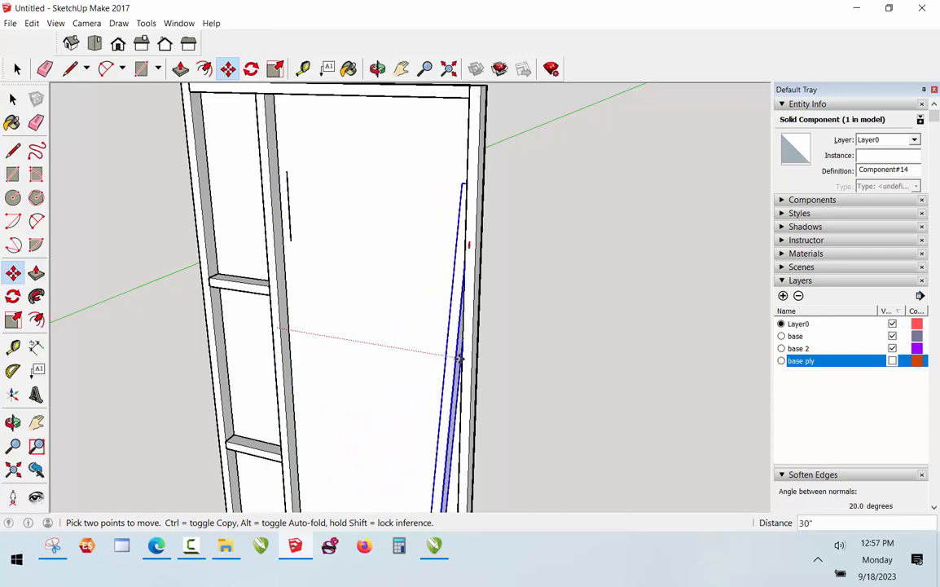
left_click(461, 359)
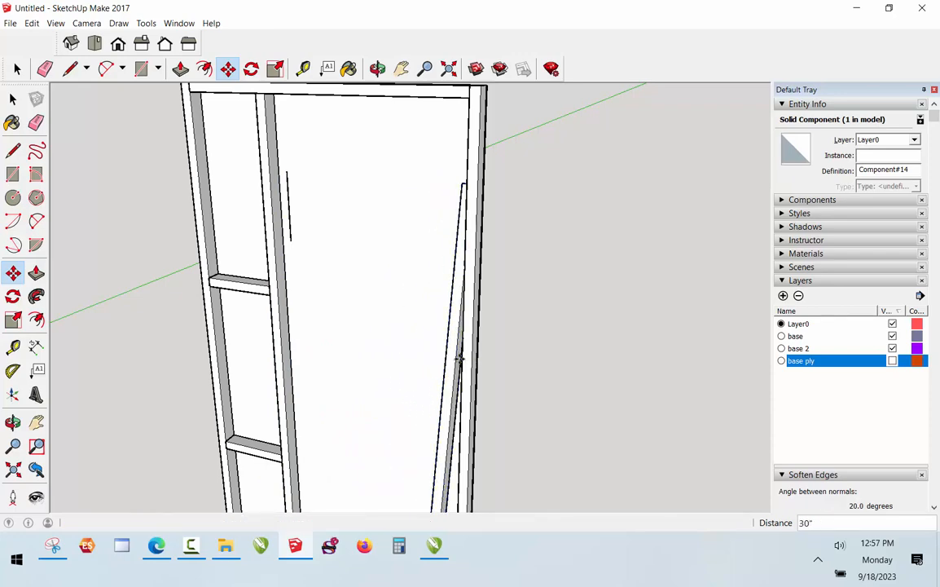
key("ctrl+z")
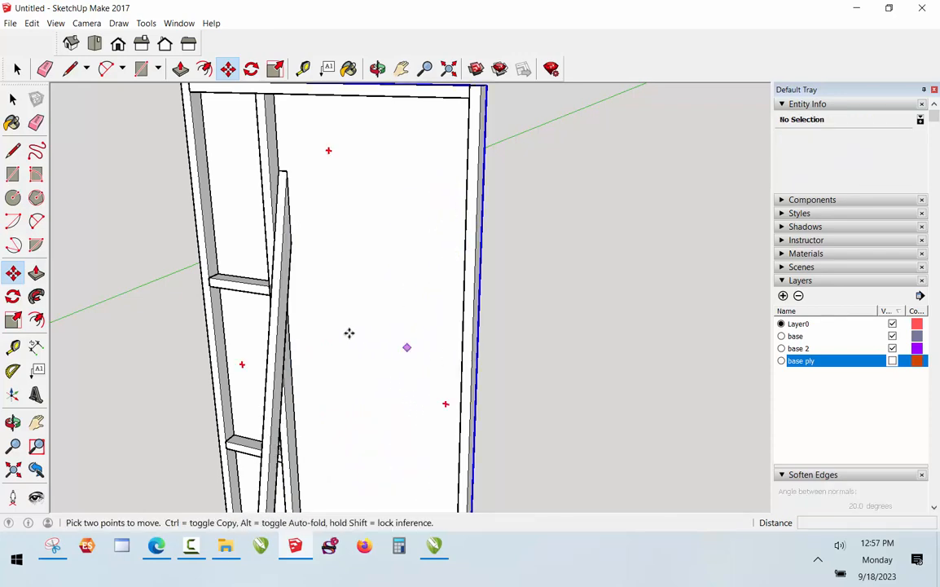
Copy the diagonal brace 30" along the red axis to the far post of the wall frame
left_click(287, 307)
key("ctrl")
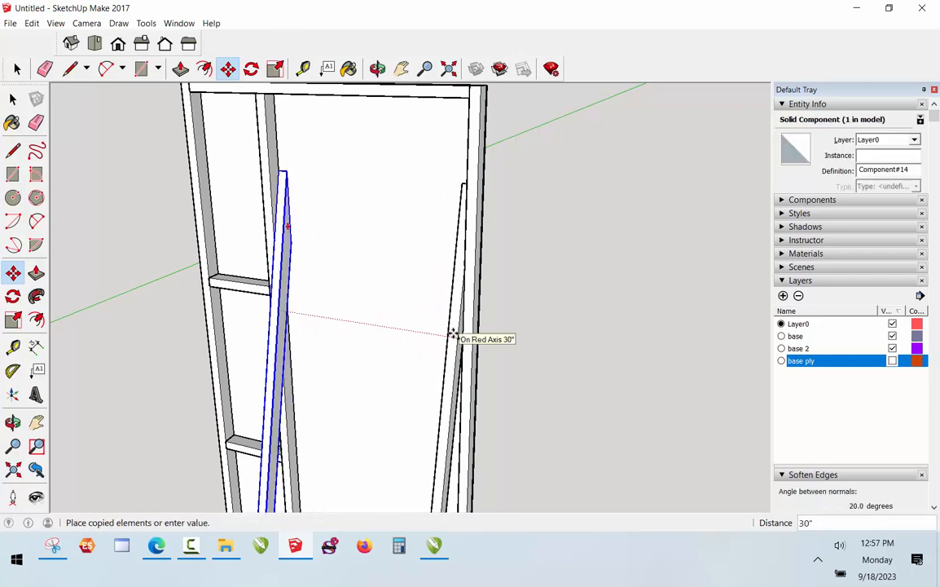
key("Escape")
key("space")
left_click(545, 329)
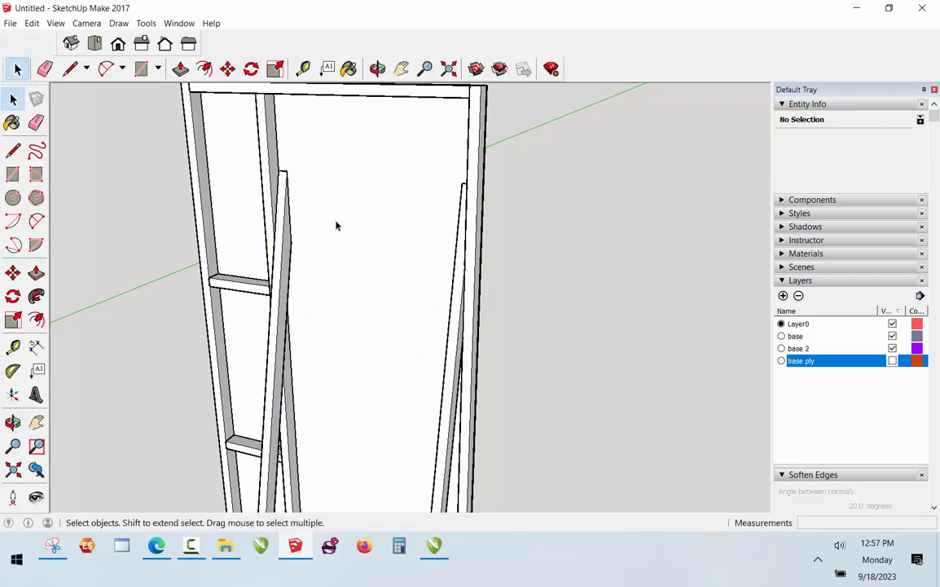
Delete the leftover 11 3/16" vertical edge at the upper end of the original brace
scroll(306, 234, "up", 2)
scroll(204, 196, "down", 2)
left_click_drag(133, 144, 323, 273)
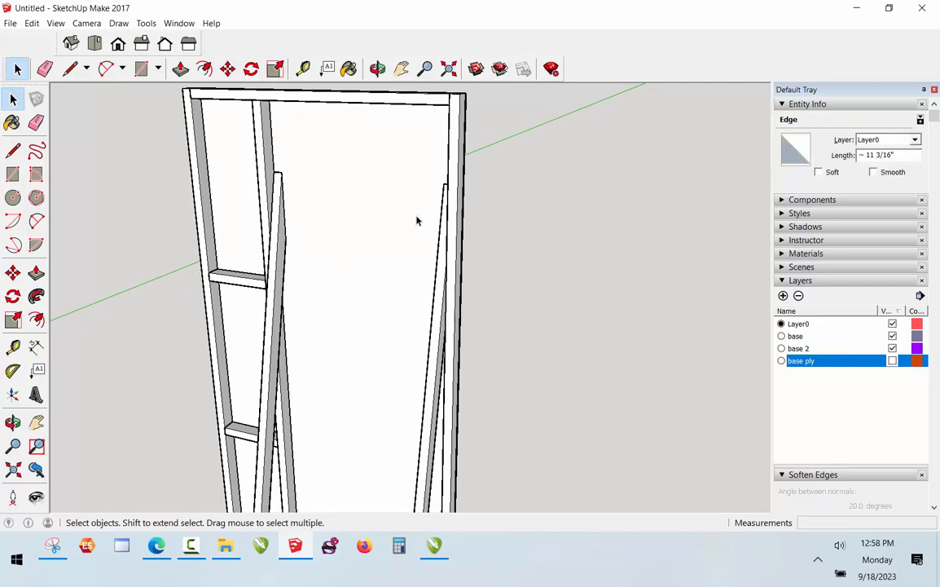
Examine both diagonal braces and how they meet the frame posts and the base
left_click(448, 68)
left_click(377, 68)
left_click_drag(522, 244, 425, 318)
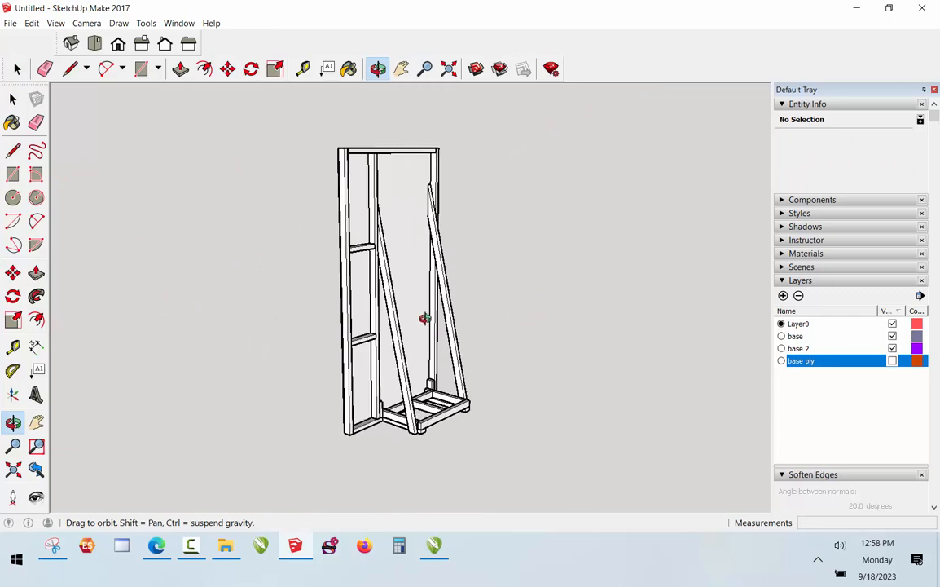
scroll(424, 319, "up", 4)
key("space")
scroll(431, 220, "up", 2)
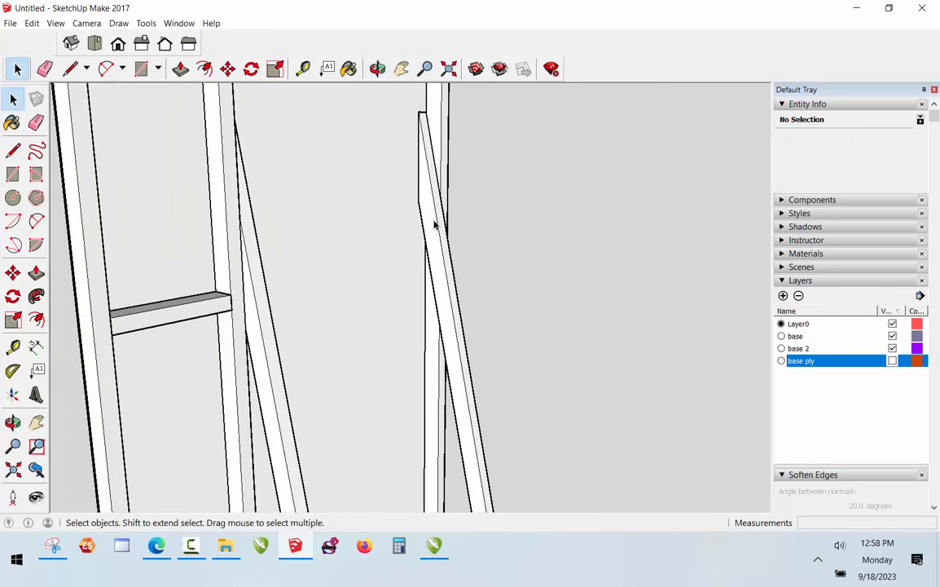
scroll(407, 151, "down", 5)
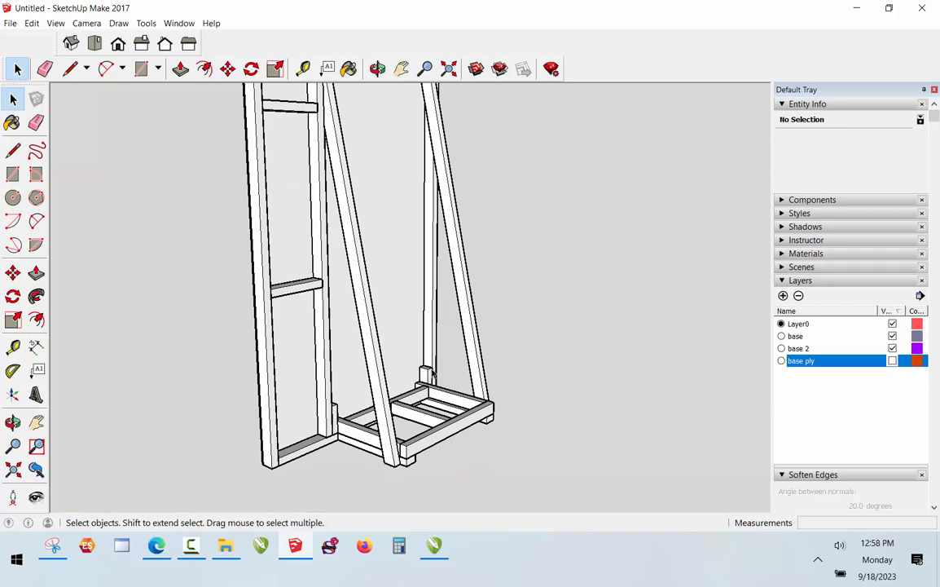
scroll(267, 361, "down", 4)
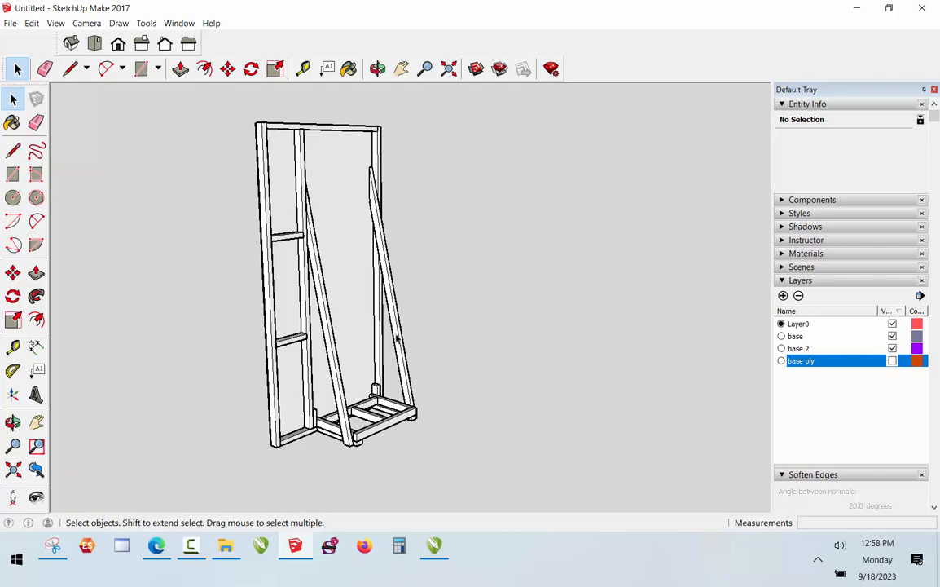
scroll(370, 348, "up", 5)
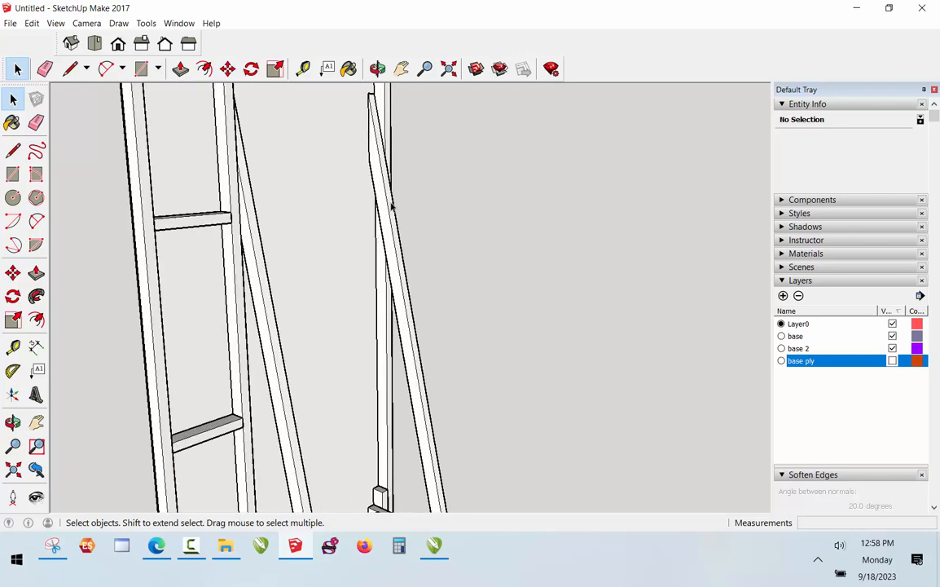
scroll(371, 143, "down", 3)
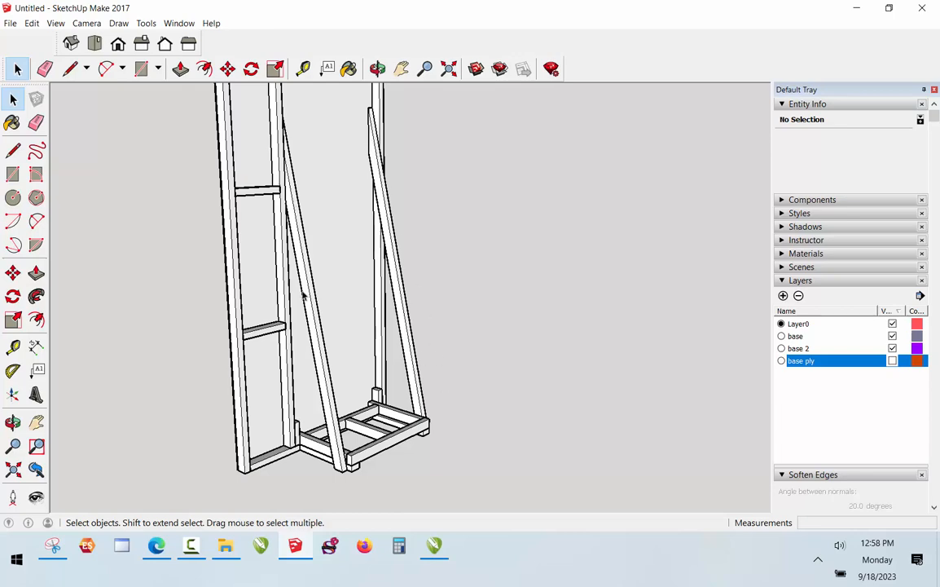
scroll(323, 365, "up", 2)
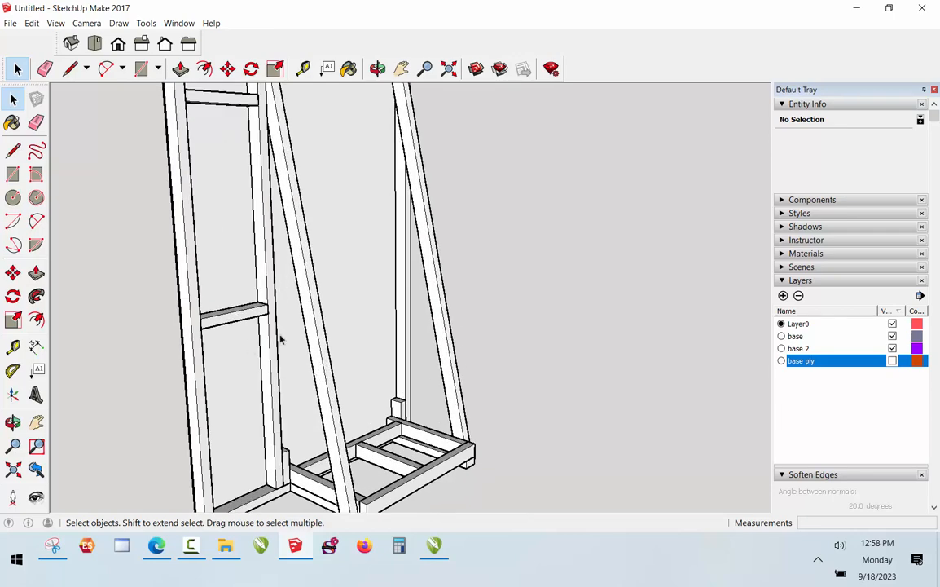
left_click(345, 288)
scroll(265, 310, "up", 2)
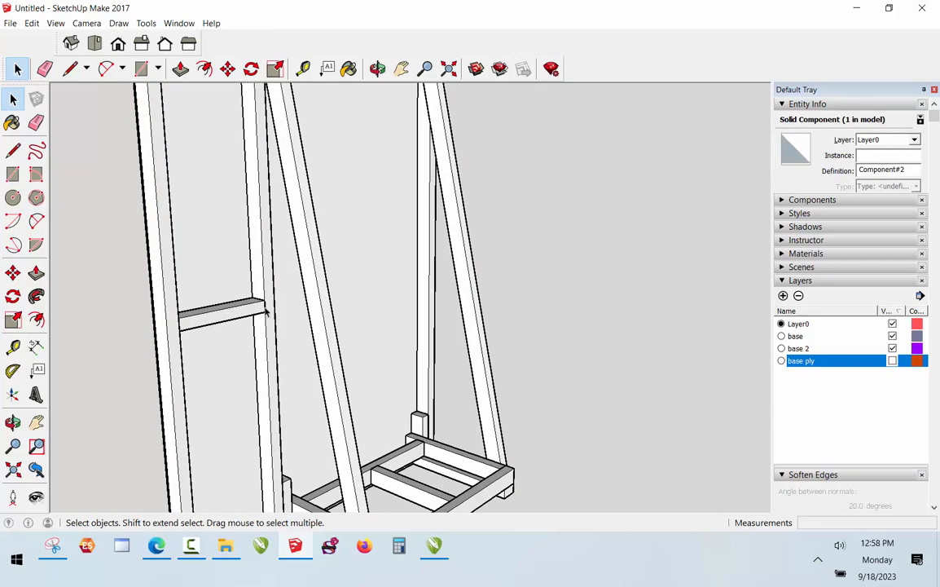
scroll(265, 309, "up", 2)
left_click(206, 346)
left_click(200, 303)
key("m")
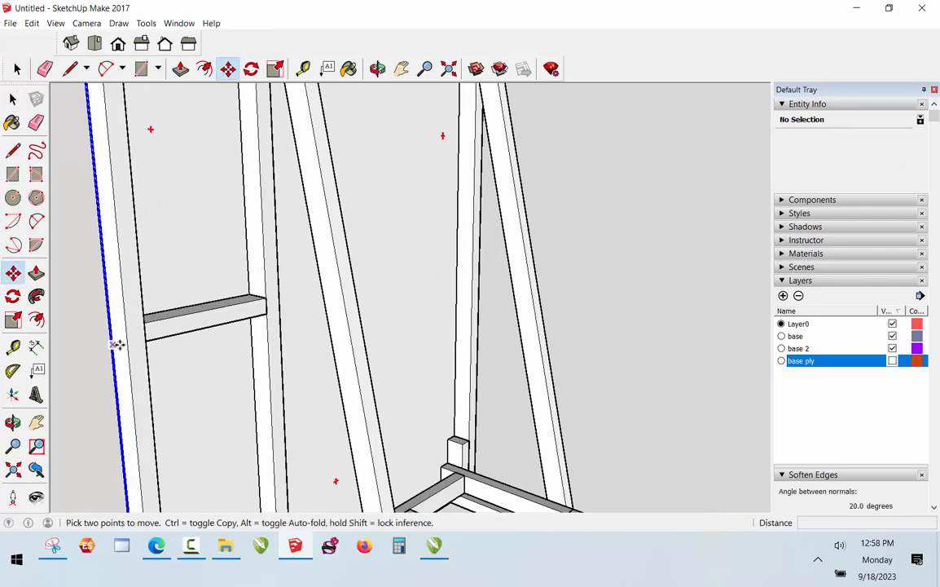
key("space")
Copy the narrow bay's lower crosspiece to the other side of the middle post, slightly lower, and make the copy unique
left_click(210, 324)
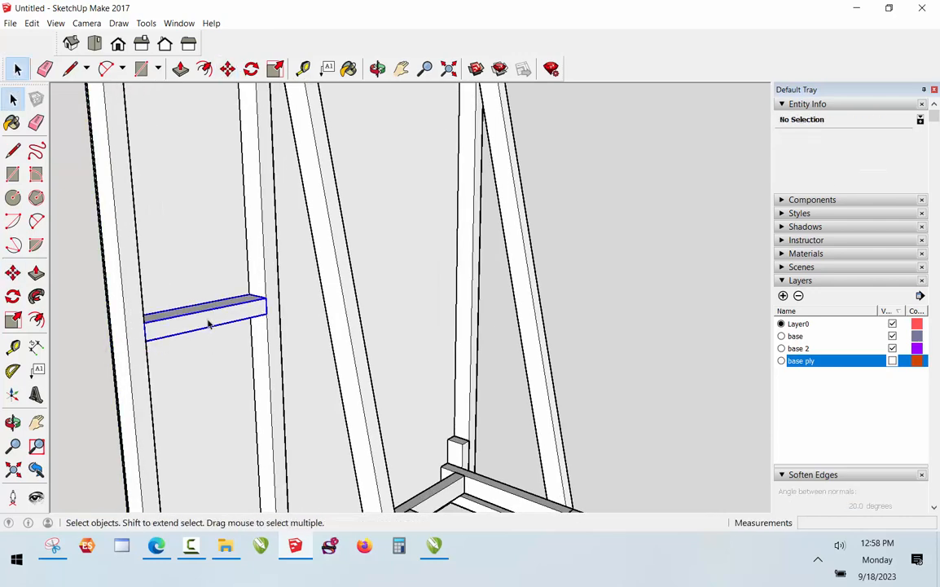
key("m")
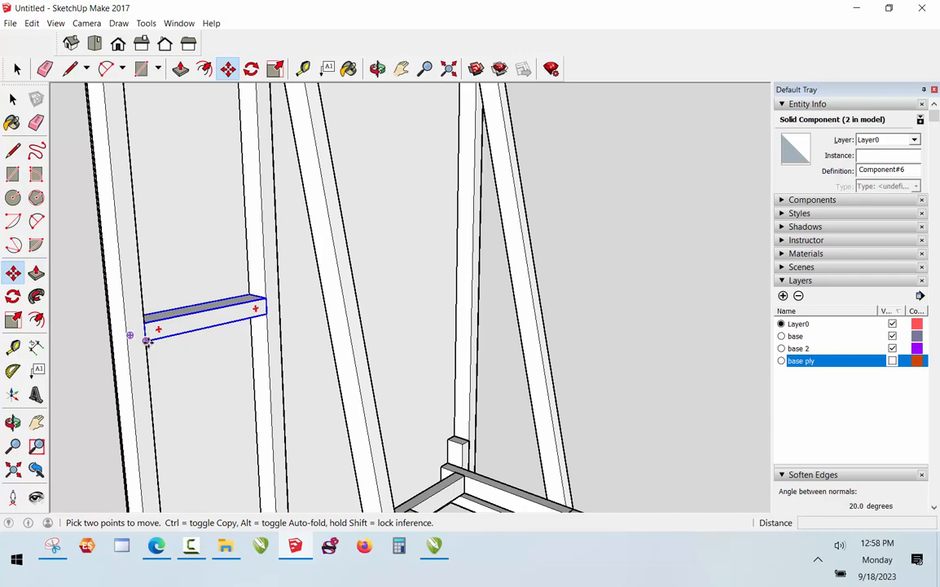
key("ctrl")
left_click(146, 342)
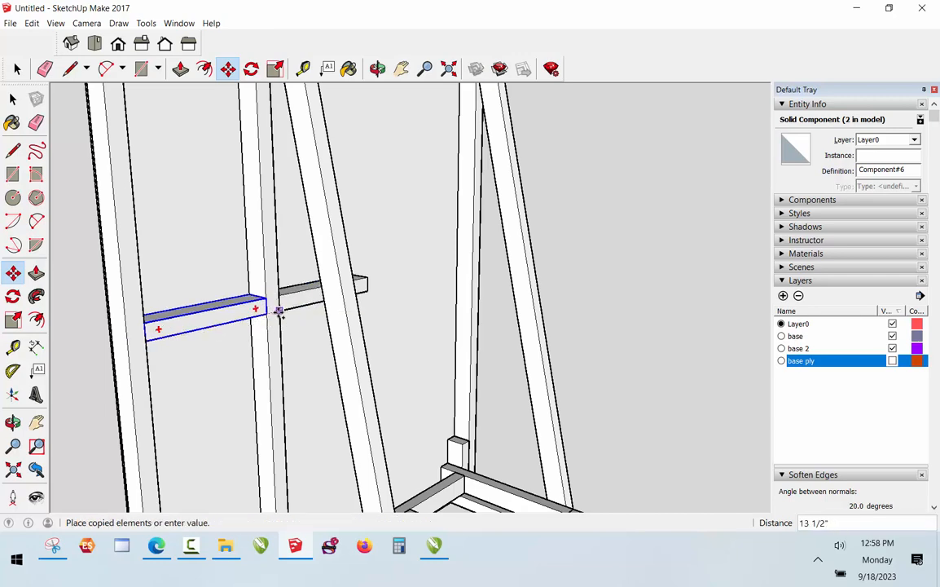
left_click(279, 311)
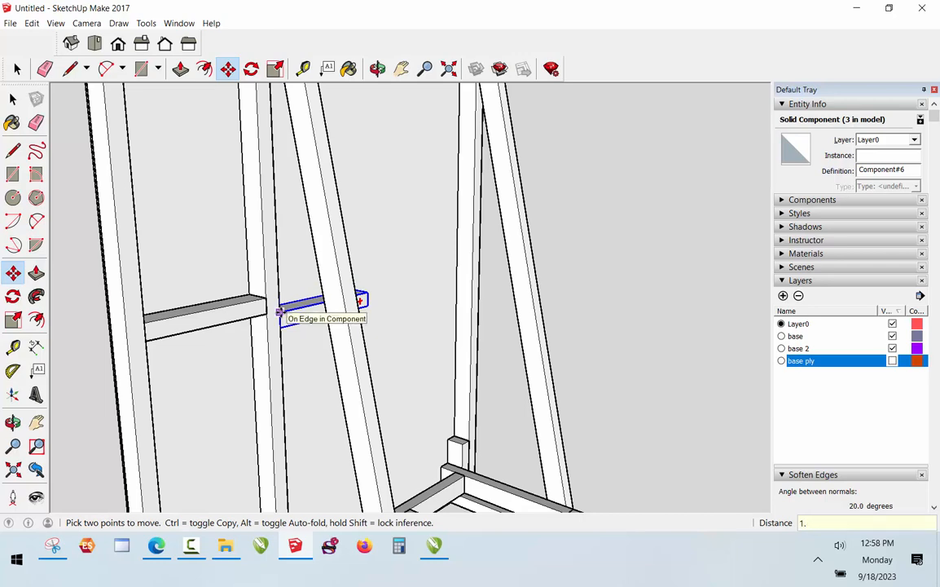
key("space")
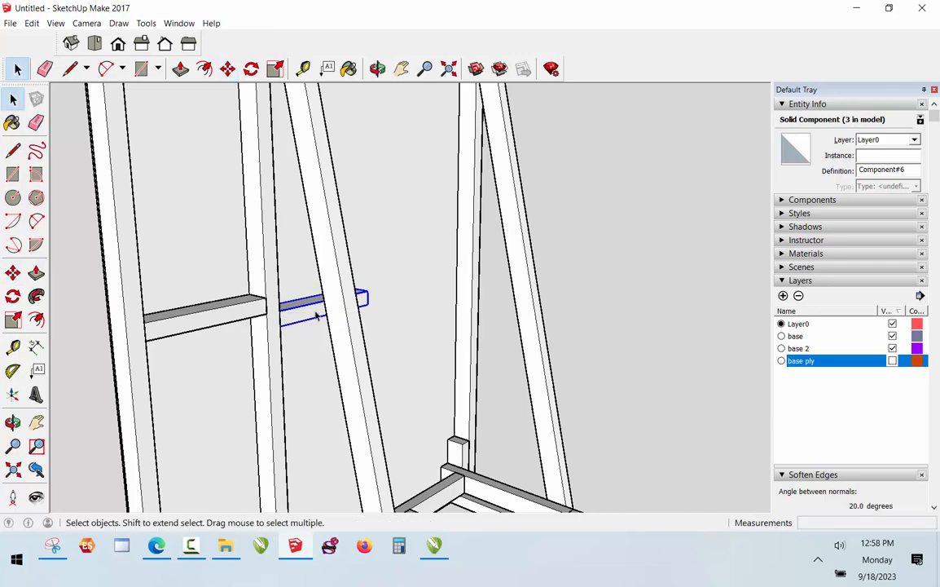
right_click(317, 316)
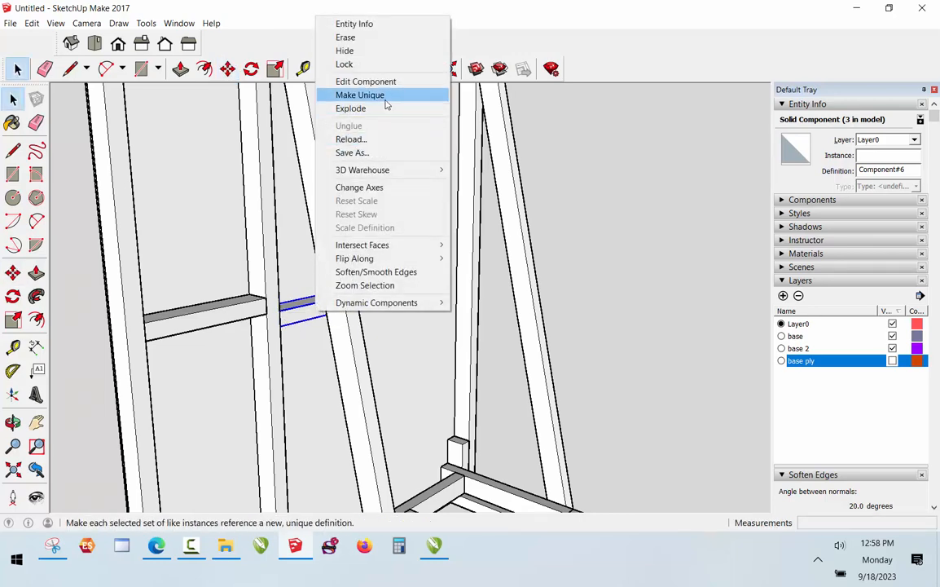
left_click(387, 96)
Extend the copied crosspiece with Push/Pull inside its component so that its free end reaches the far post
scroll(376, 278, "down", 3)
scroll(368, 269, "up", 5)
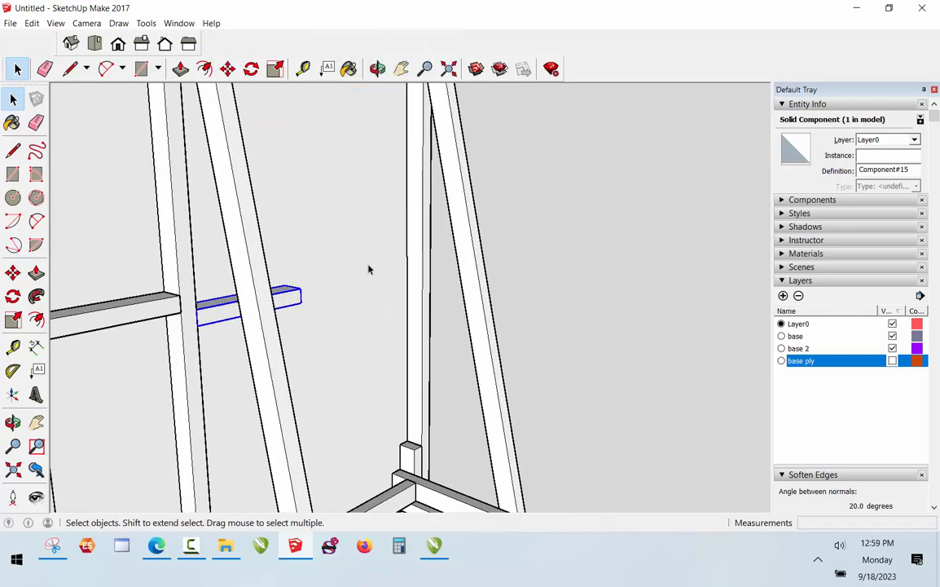
left_click(377, 68)
left_click_drag(310, 163, 357, 235)
key("space")
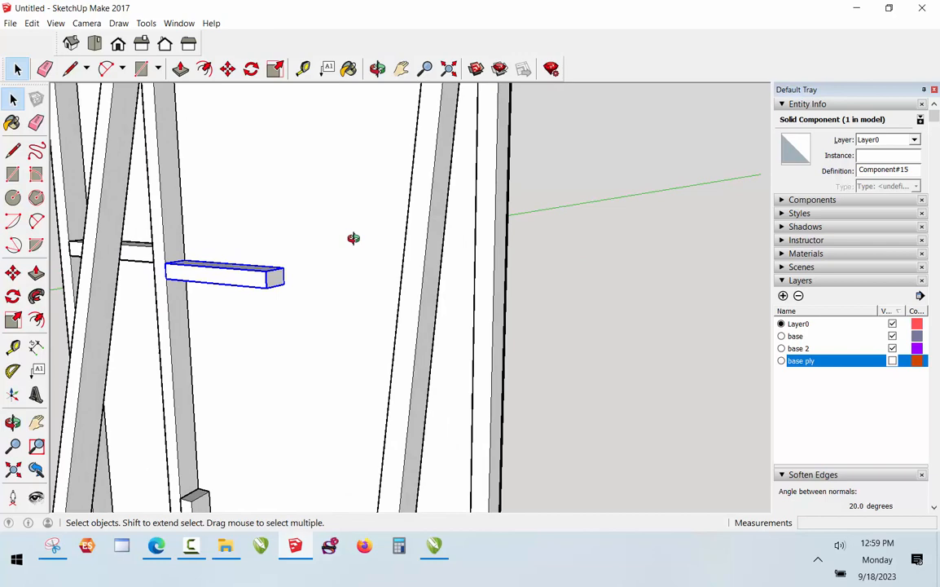
double_click(275, 281)
key("p")
left_click(275, 279)
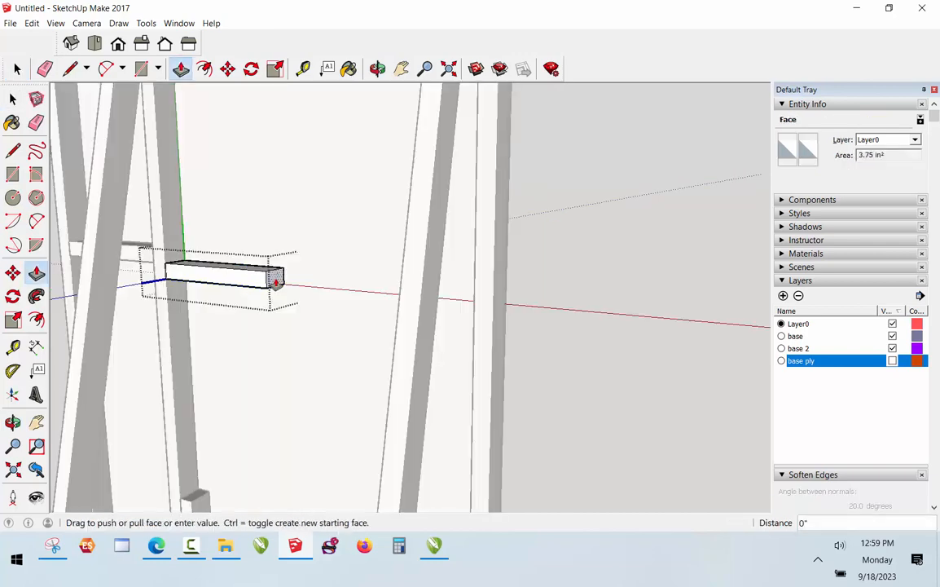
left_click(491, 365)
key("space")
Copy the wide bay's crosspiece straight up along the far post, placing the copy about 23 3/32" higher
middle_click_drag(491, 365, 345, 320)
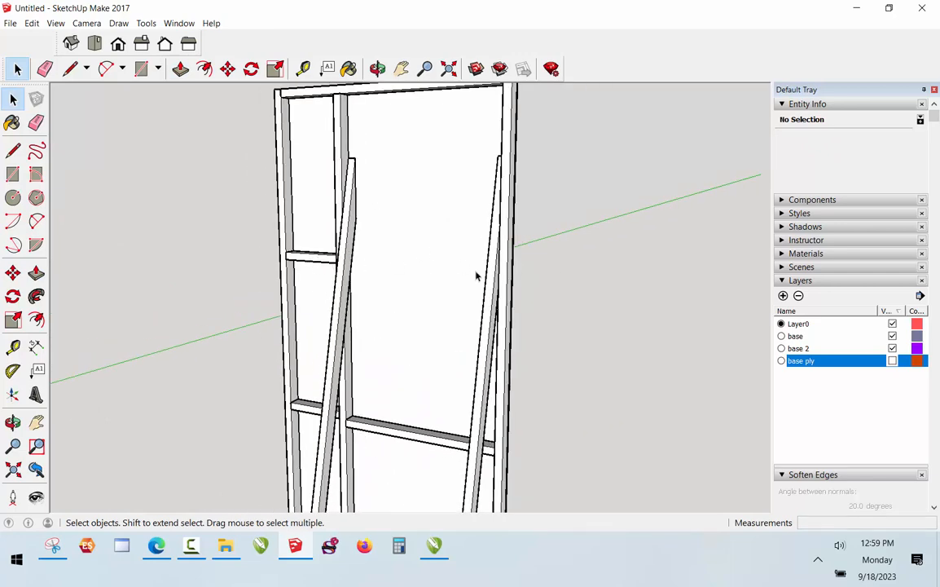
middle_click_drag(422, 303, 414, 305)
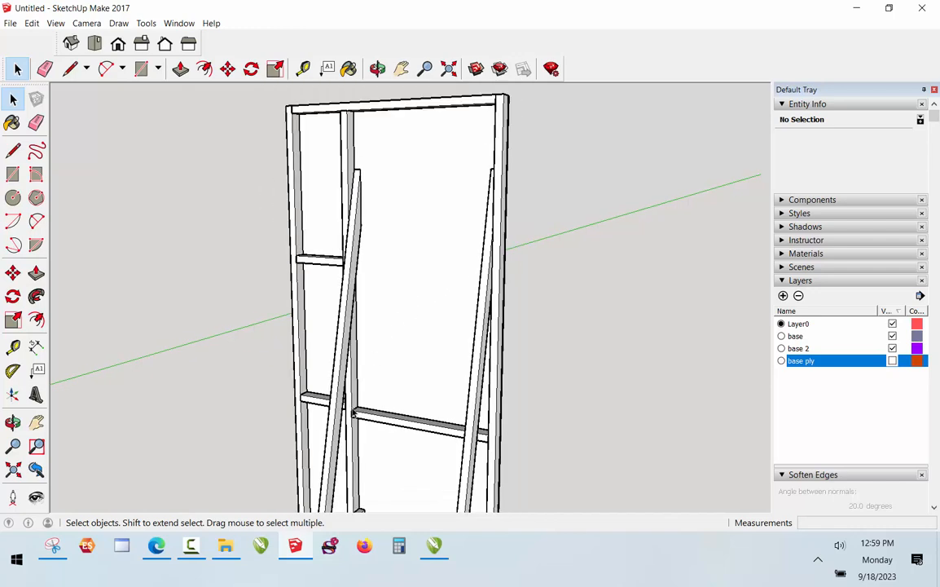
left_click(364, 416)
scroll(363, 416, "up", 3)
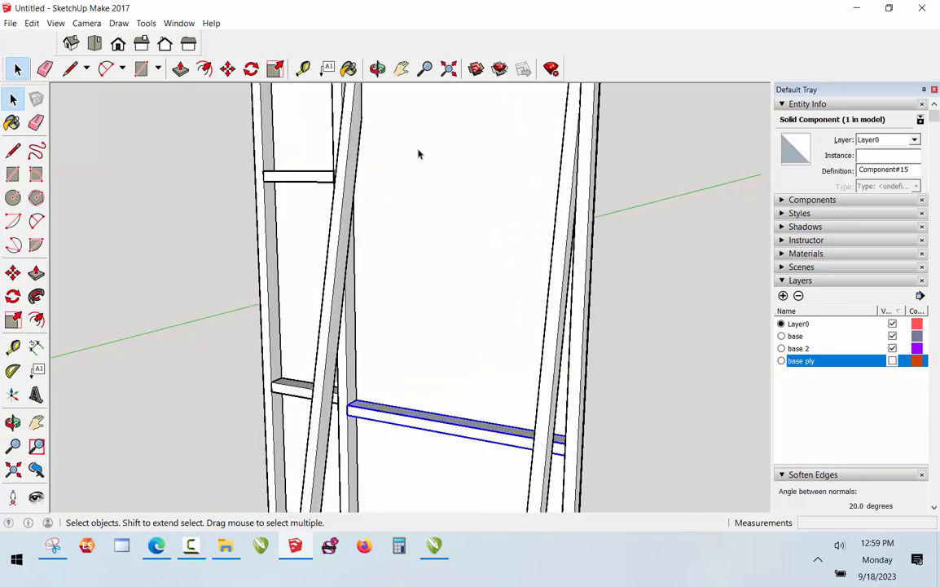
scroll(418, 153, "down", 3)
left_click(377, 68)
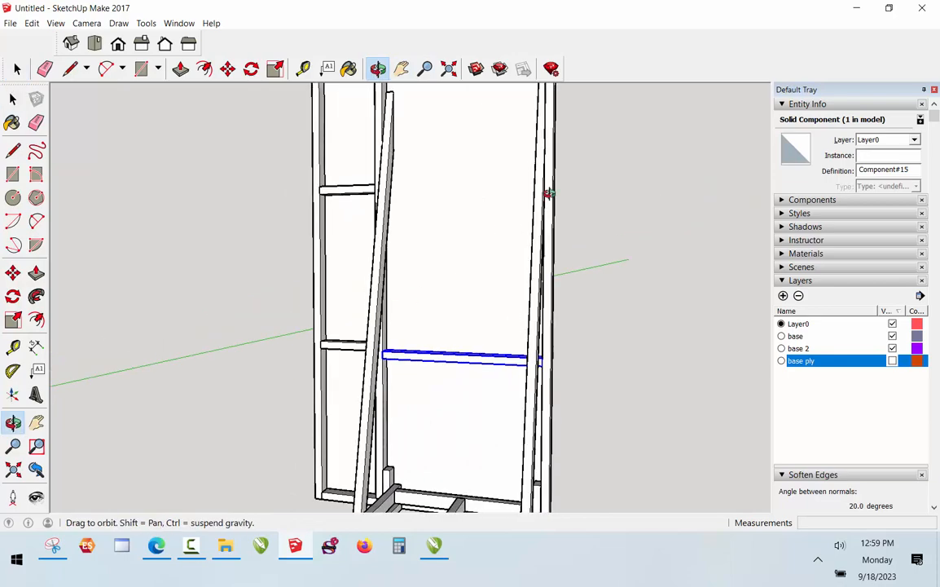
left_click_drag(549, 193, 539, 373)
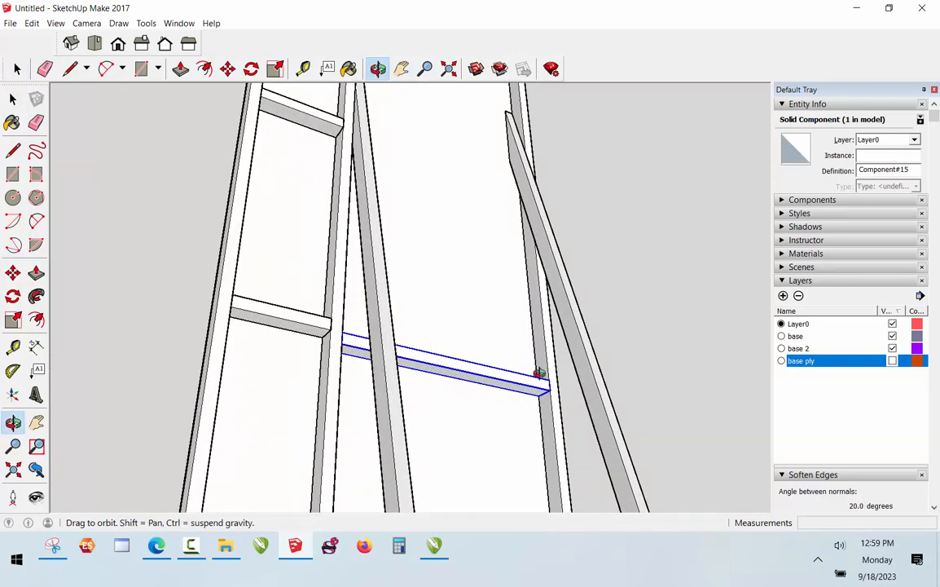
key("m")
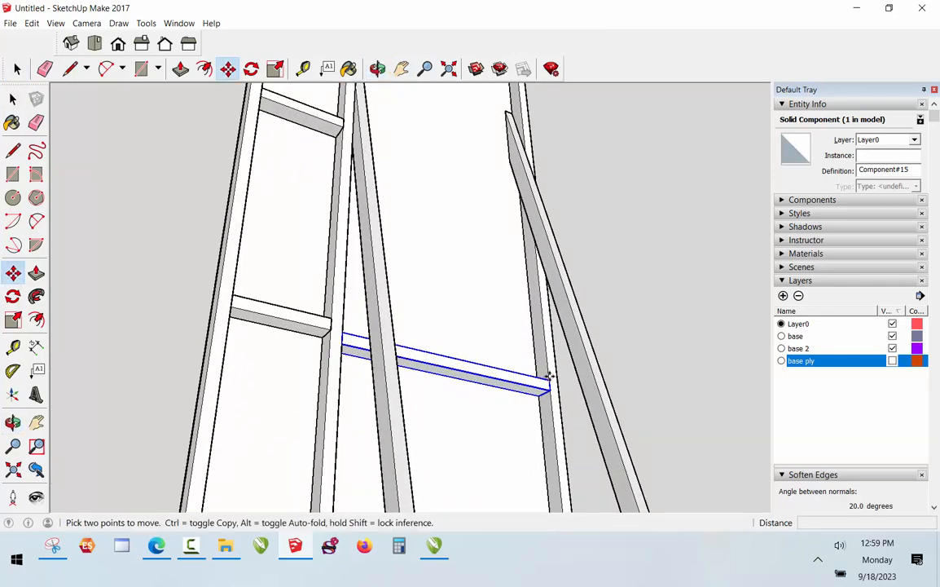
key("ctrl")
left_click(546, 380)
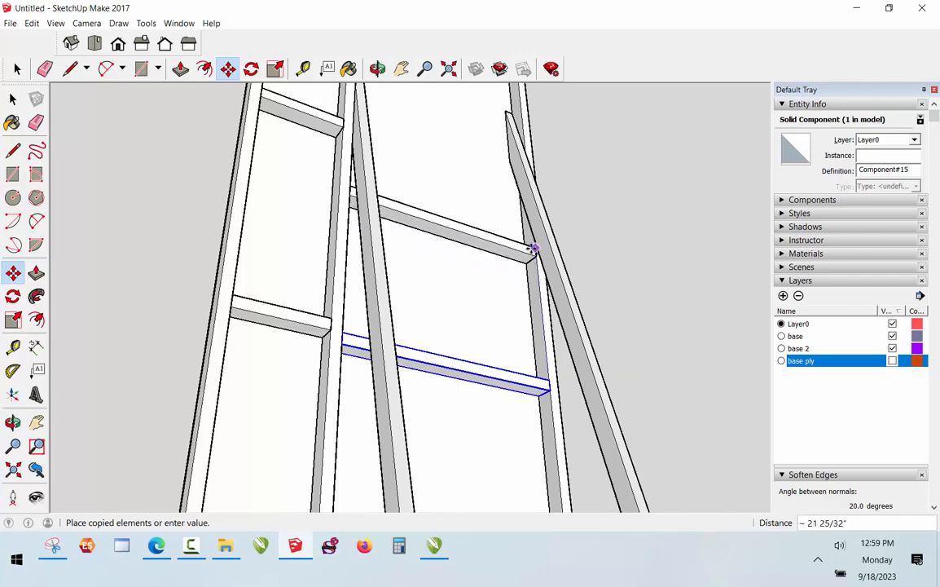
scroll(531, 250, "up", 5)
scroll(532, 249, "up", 2)
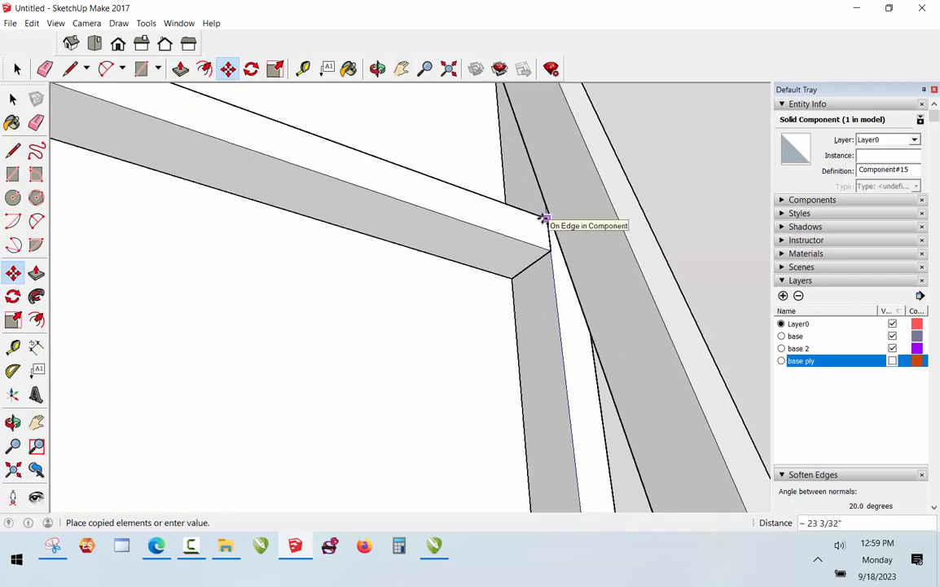
left_click(542, 216)
scroll(504, 348, "down", 1)
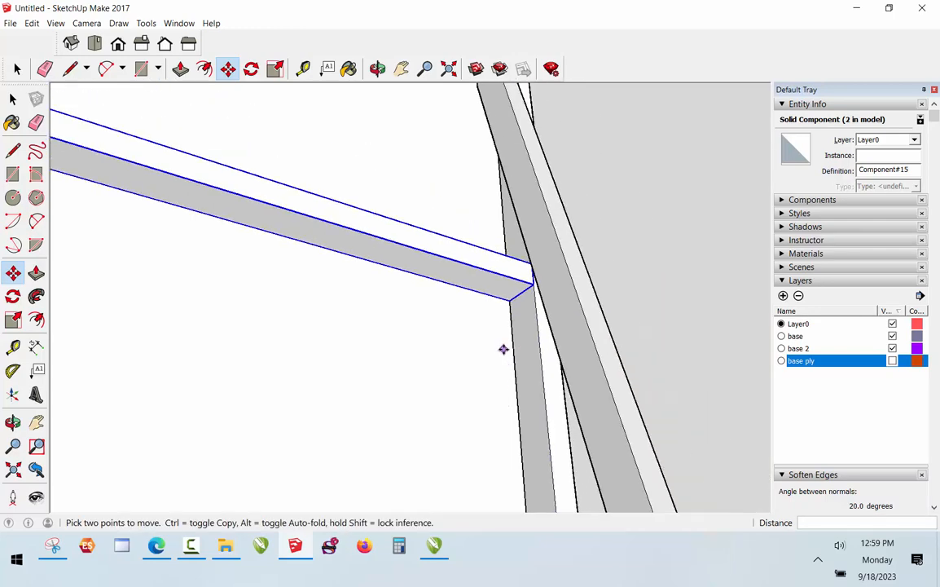
scroll(504, 349, "down", 3)
key("space")
left_click(580, 272)
Raise the copied crosspiece about 3 23/32" along the far post to where the diagonal brace meets the post
scroll(276, 214, "up", 1)
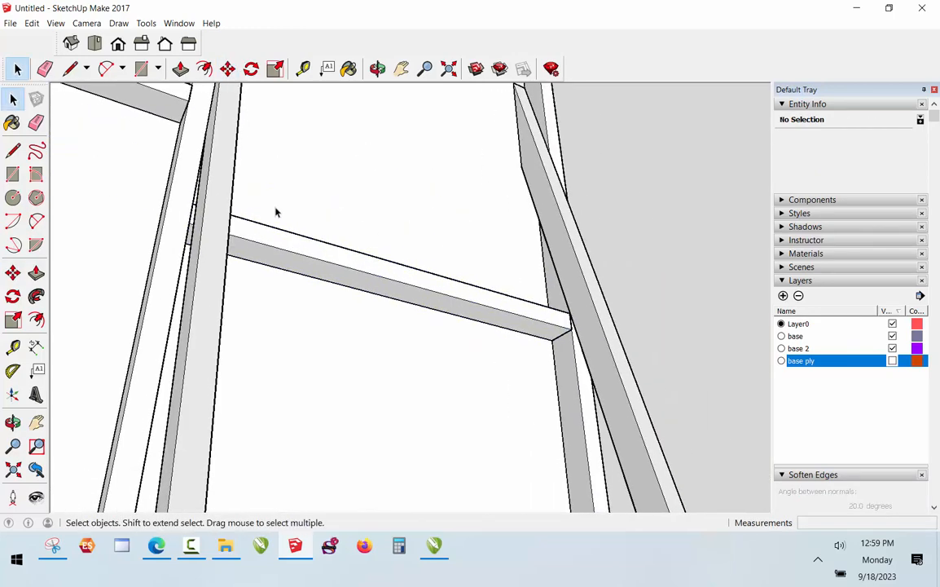
left_click(377, 69)
left_click_drag(412, 164, 601, 316)
scroll(506, 309, "up", 4)
key("space")
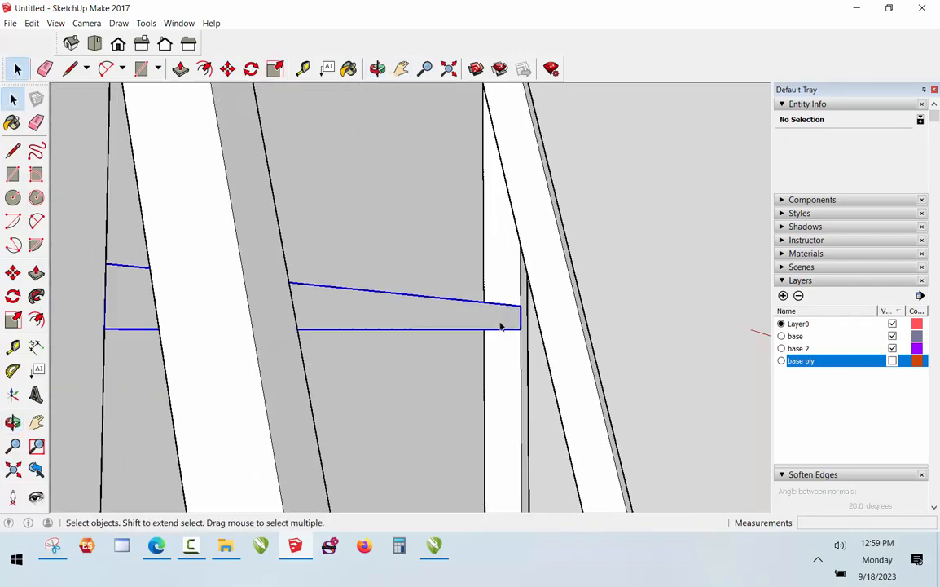
left_click(500, 324)
key("m")
left_click(495, 322)
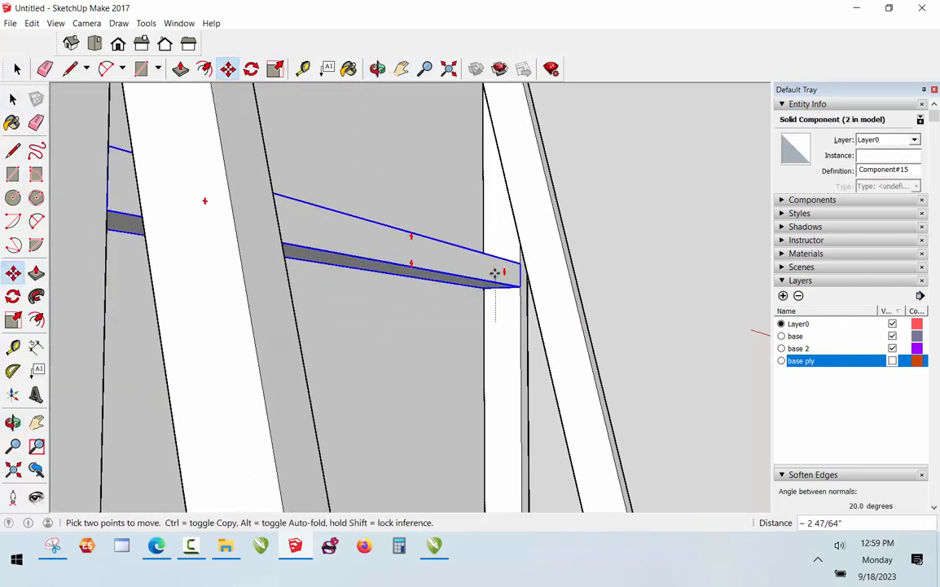
left_click(496, 258)
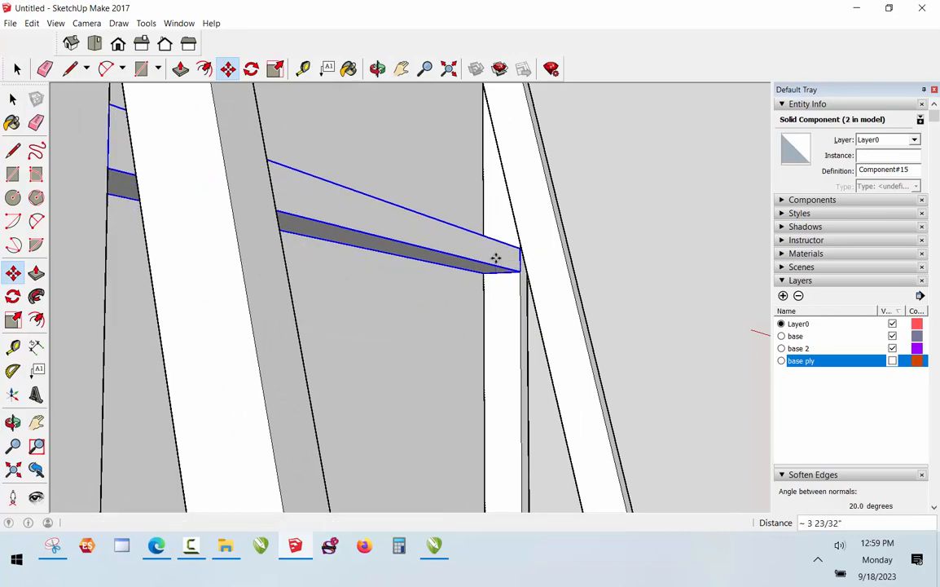
left_click(378, 69)
left_click_drag(434, 151, 487, 228)
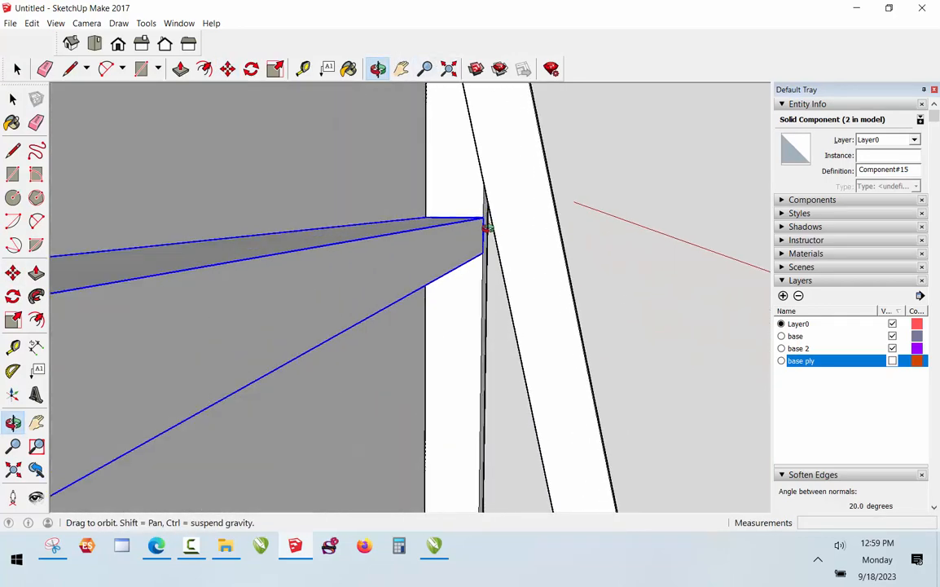
key("space")
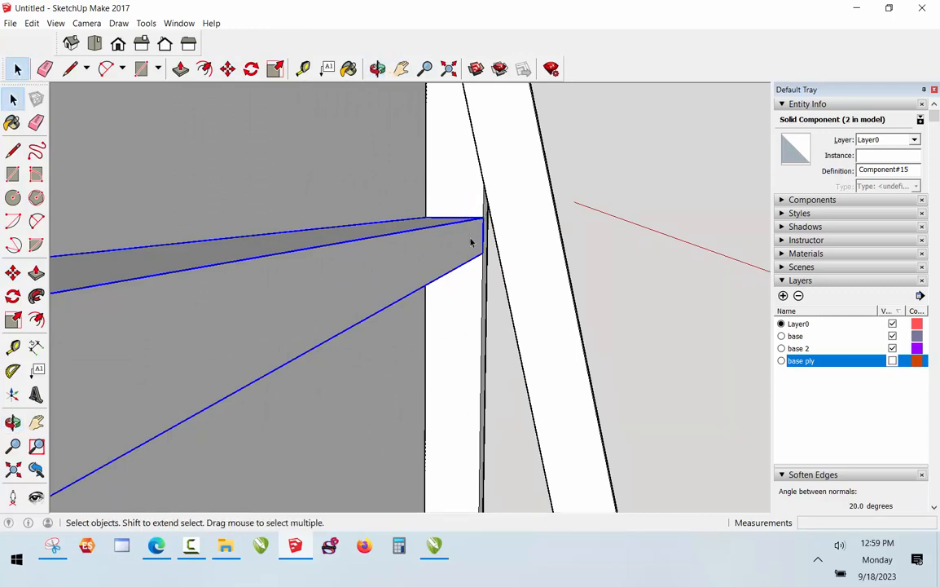
key("m")
left_click(473, 247)
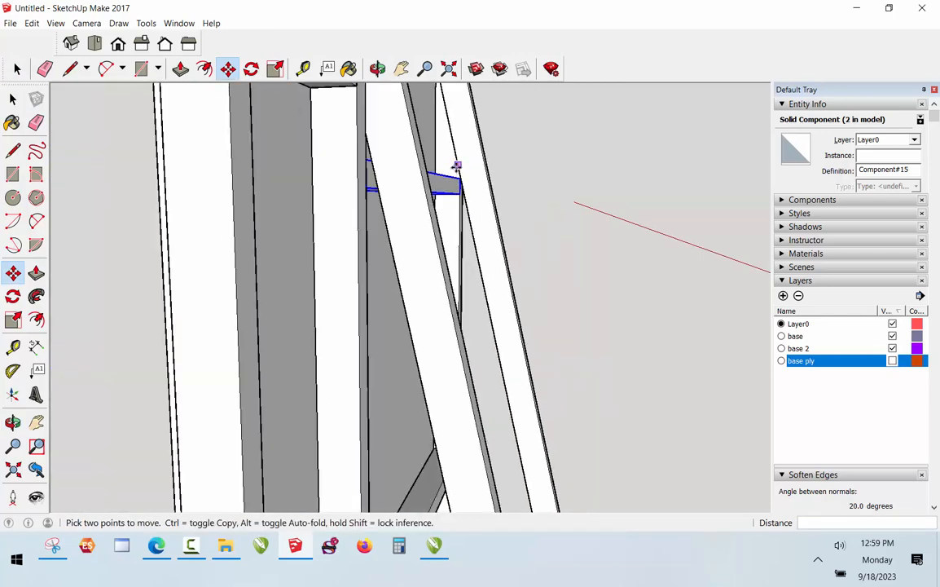
key("Escape")
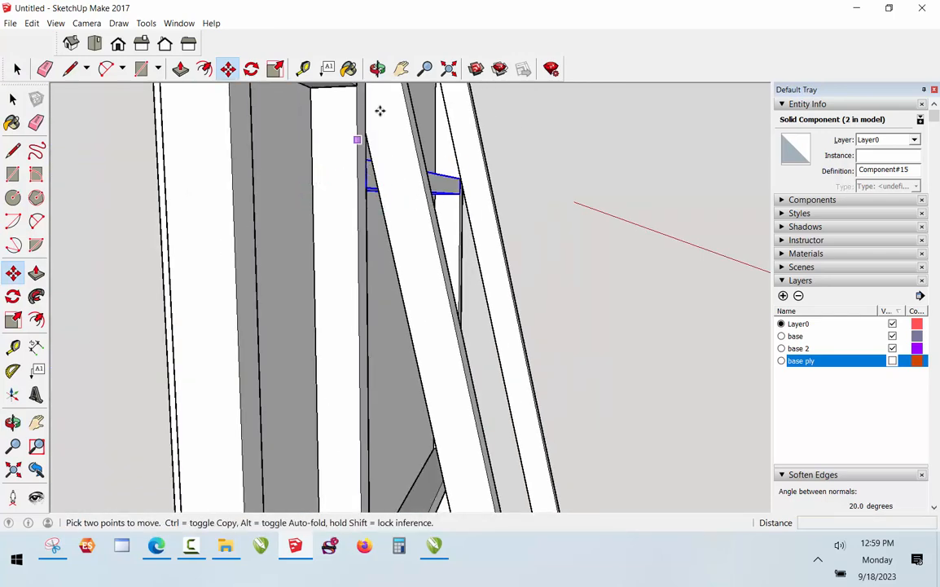
Measure the vertical gap between the upper and lower crosspieces in the wide bay along the far post
left_click(378, 69)
left_click_drag(438, 218, 470, 337)
key("t")
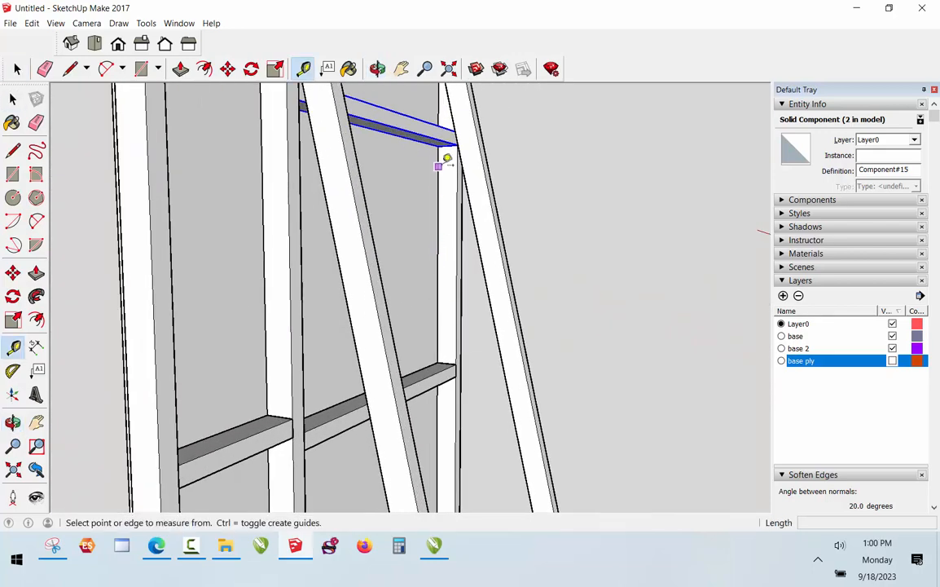
middle_click_drag(445, 150, 441, 147)
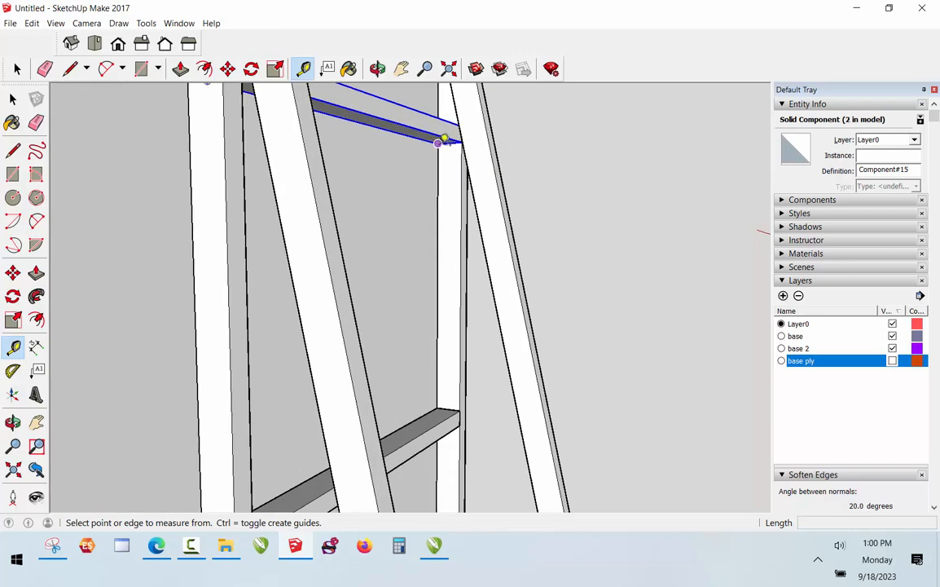
left_click(437, 143)
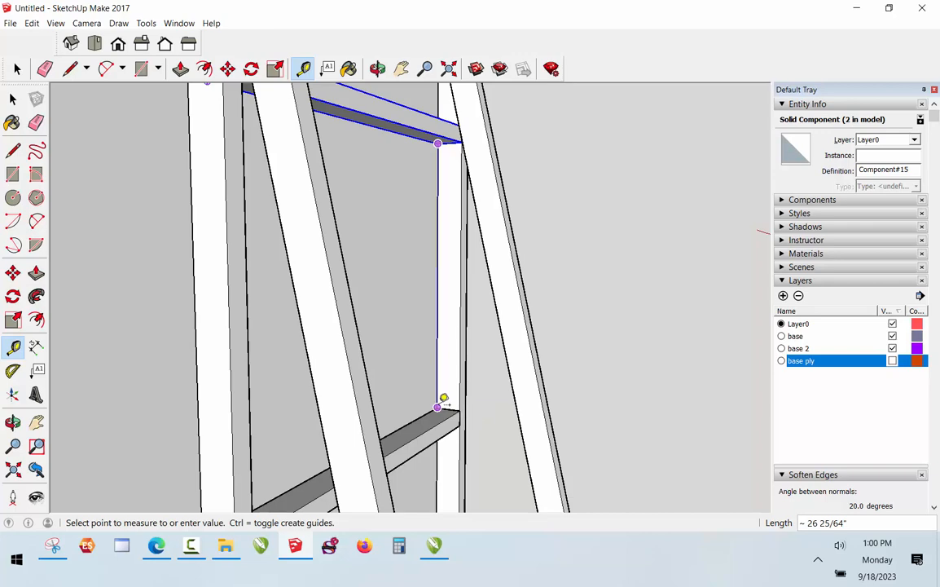
key("space")
left_click(640, 164)
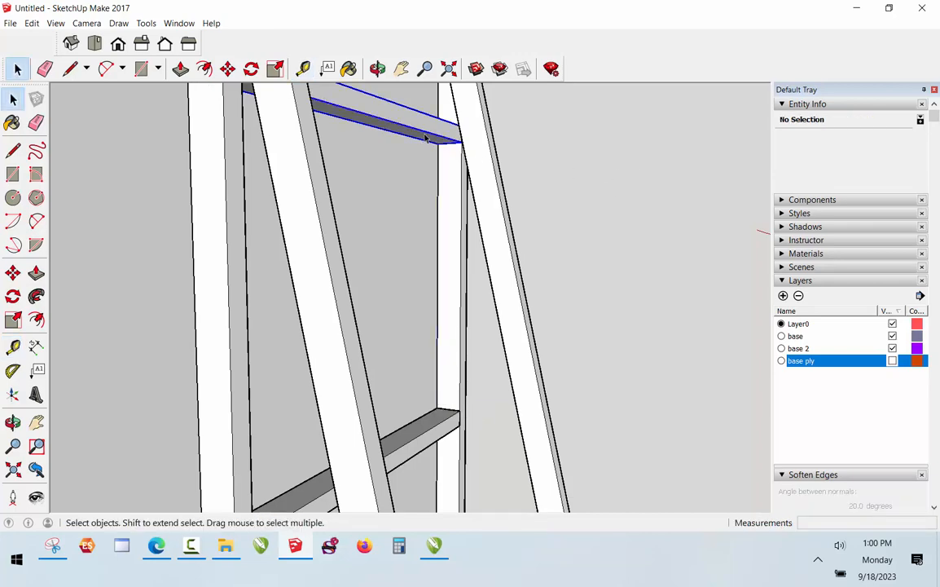
Set the upper crosspiece down on the lower one, and move it straight up 26.5" along the far post
left_click(426, 139)
key("m")
left_click(438, 145)
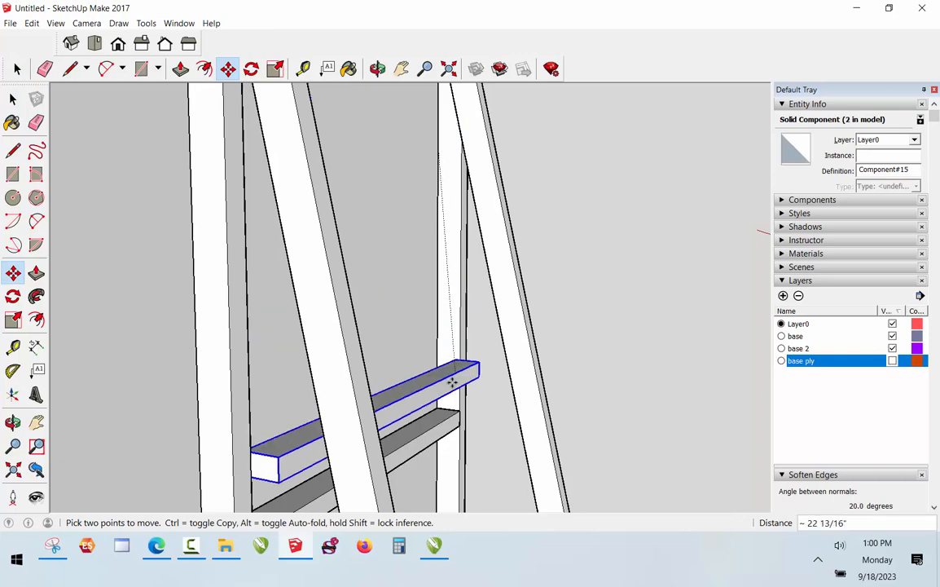
scroll(444, 401, "up", 3)
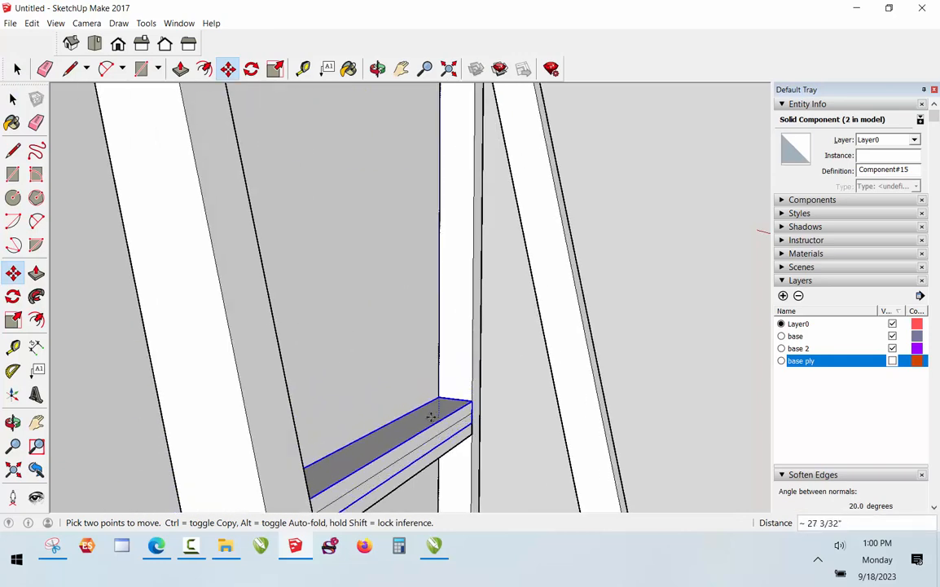
scroll(444, 402, "up", 3)
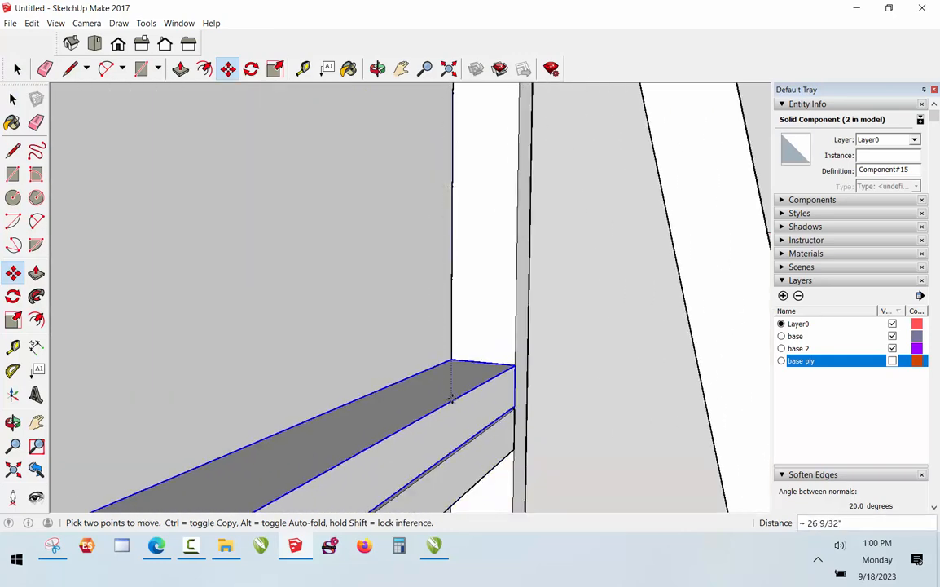
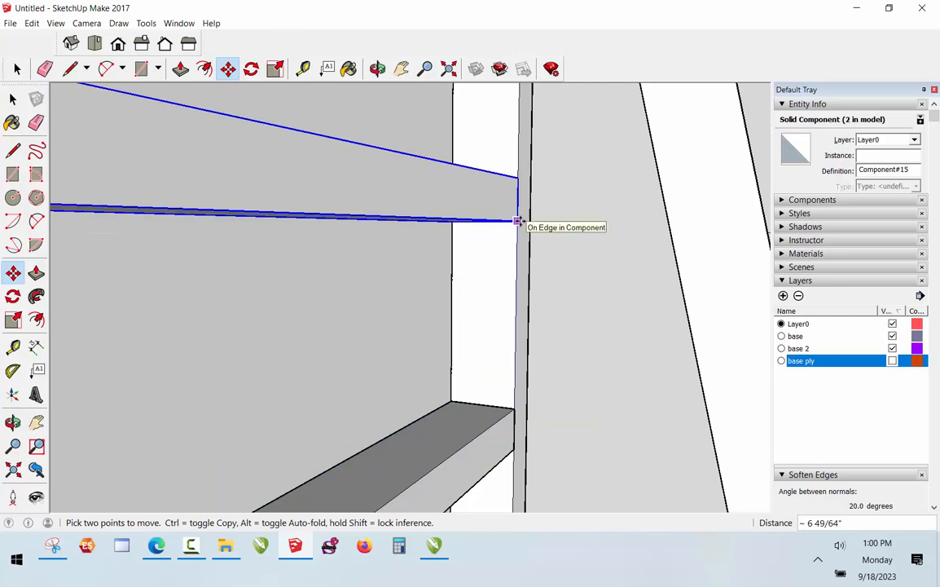
type("5")
key("Return")
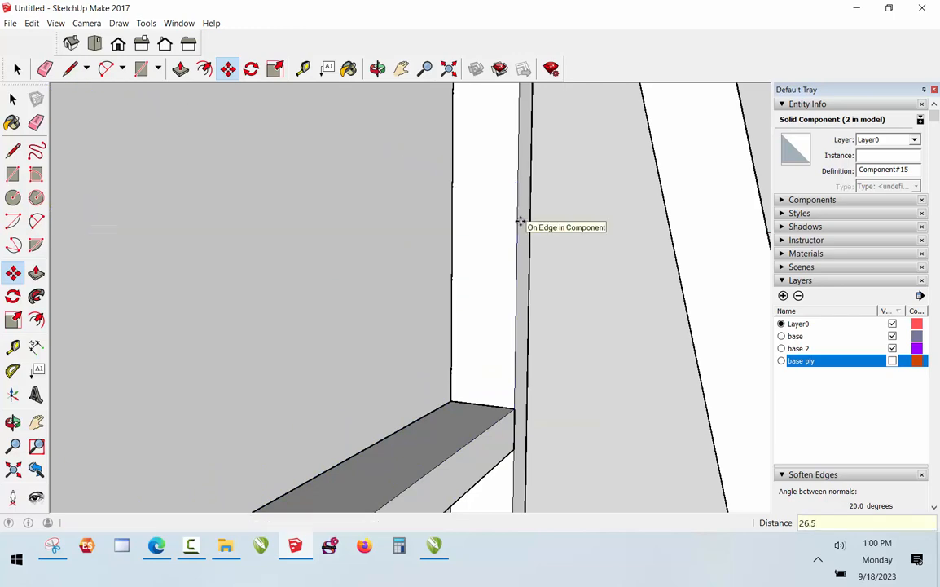
Examine how the end of the raised crosspiece meets the far post and the diagonal brace
scroll(523, 328, "down", 3)
scroll(501, 457, "down", 1)
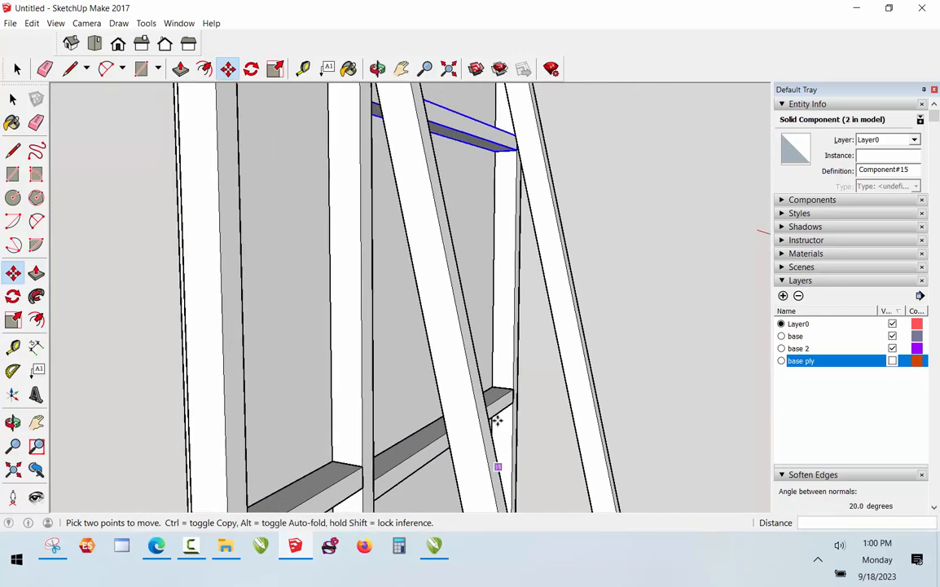
scroll(500, 144, "up", 1)
scroll(513, 99, "up", 1)
left_click(377, 69)
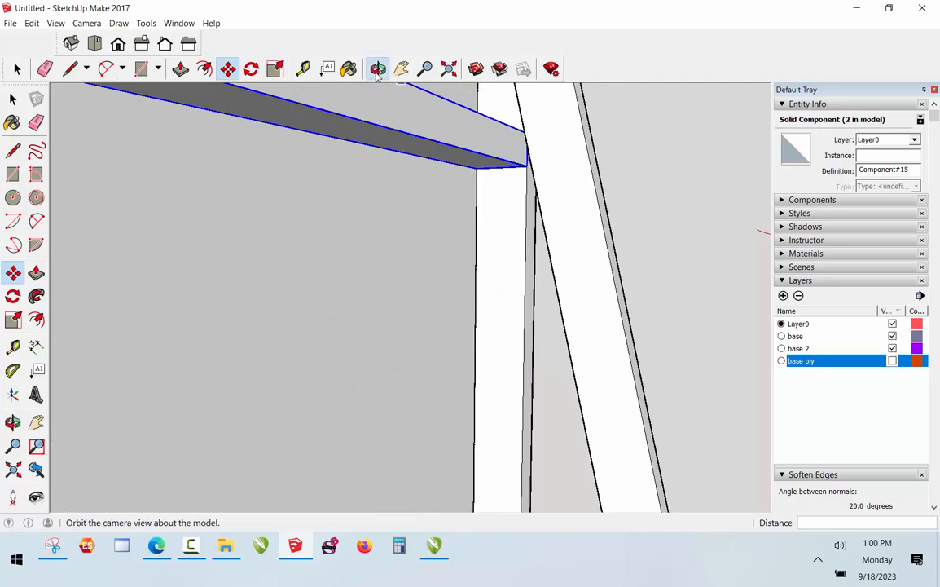
left_click_drag(432, 139, 546, 141)
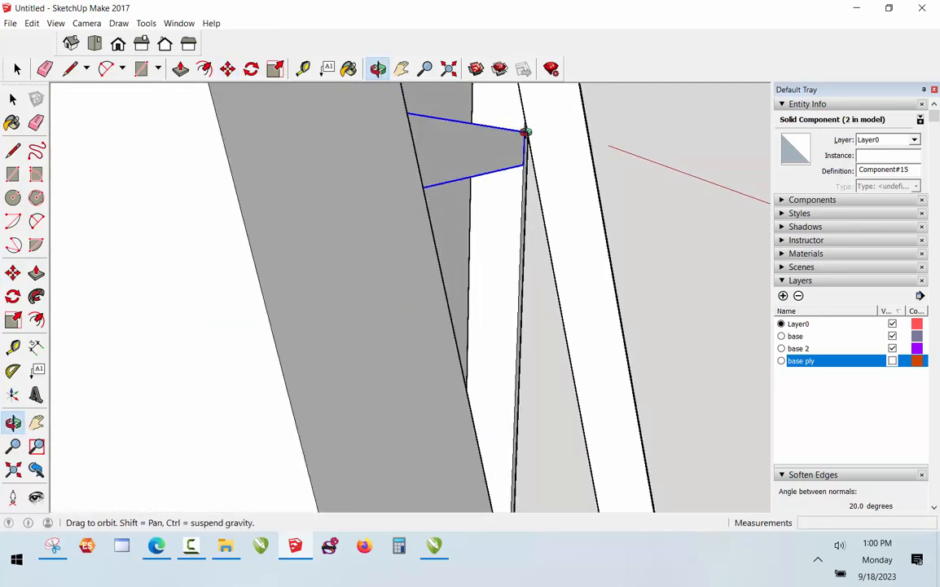
scroll(512, 229, "down", 2)
key("space")
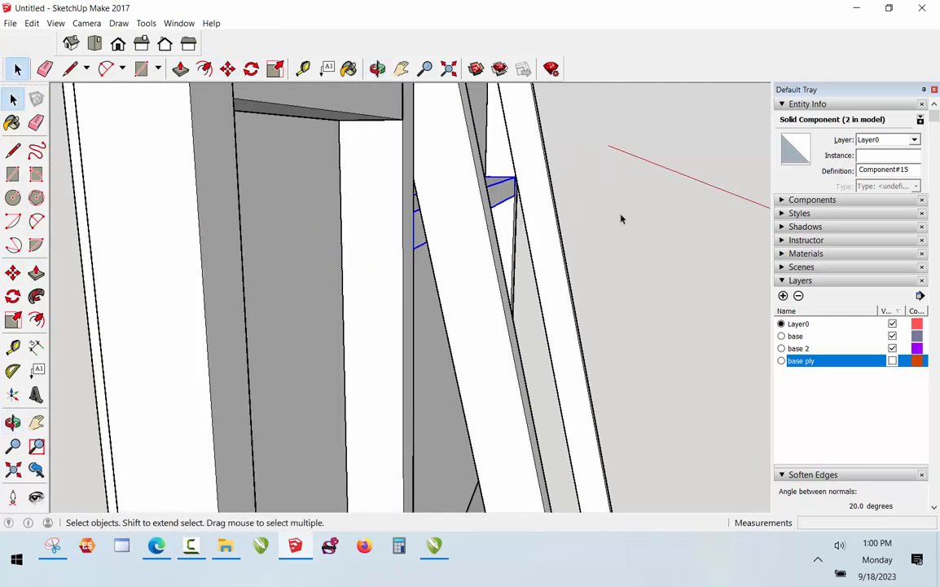
left_click(620, 214)
Examine the whole wall frame and compare the crosspiece heights in the narrow and wide bays
scroll(299, 208, "down", 2)
left_click(378, 69)
left_click_drag(442, 163, 299, 228)
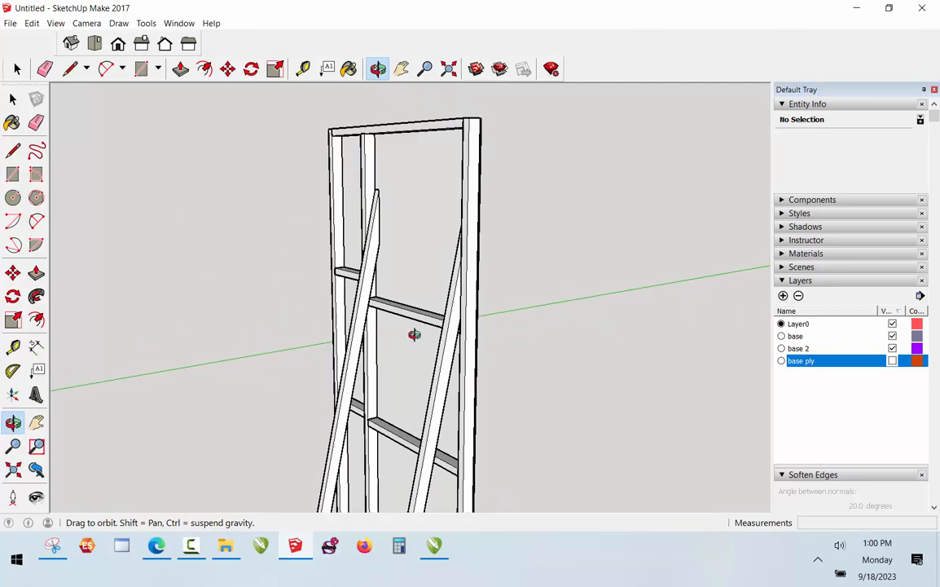
left_click_drag(413, 334, 436, 184)
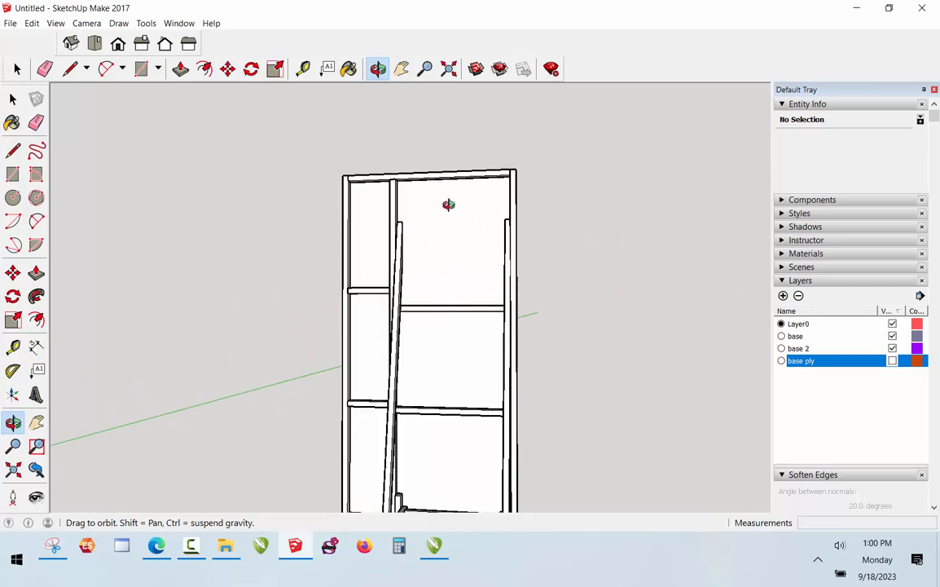
scroll(459, 168, "up", 2)
scroll(122, 163, "down", 1)
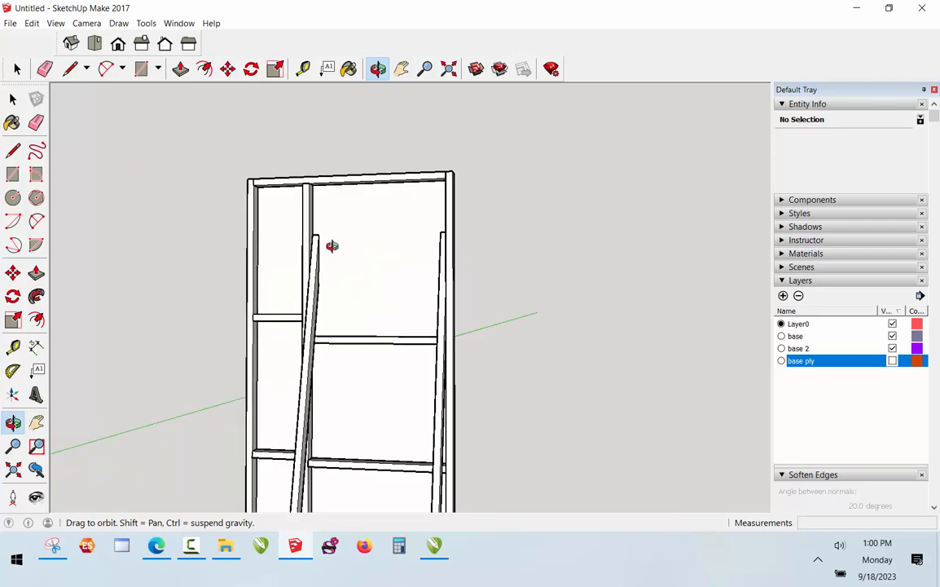
scroll(334, 261, "up", 2)
scroll(358, 277, "down", 2)
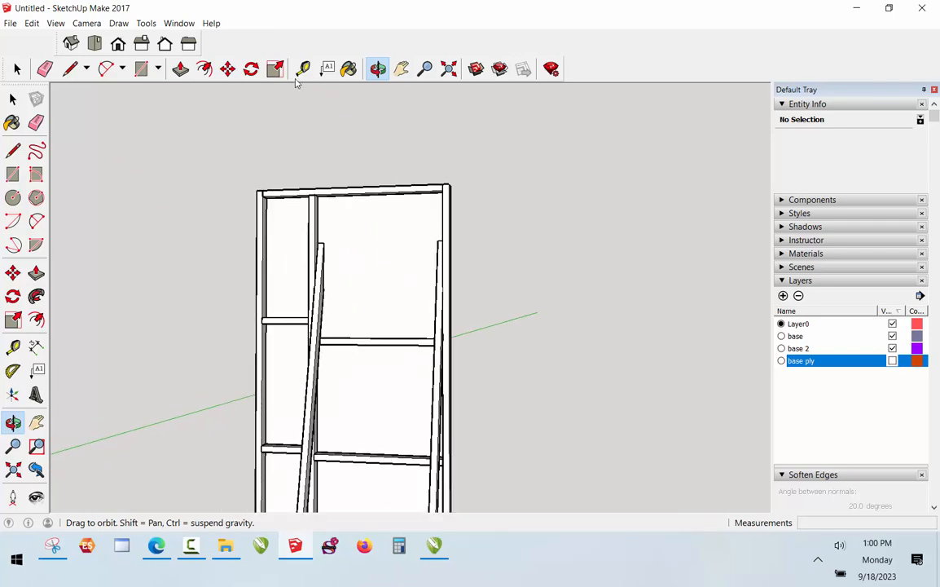
left_click_drag(330, 200, 346, 308)
scroll(367, 346, "up", 2)
key("space")
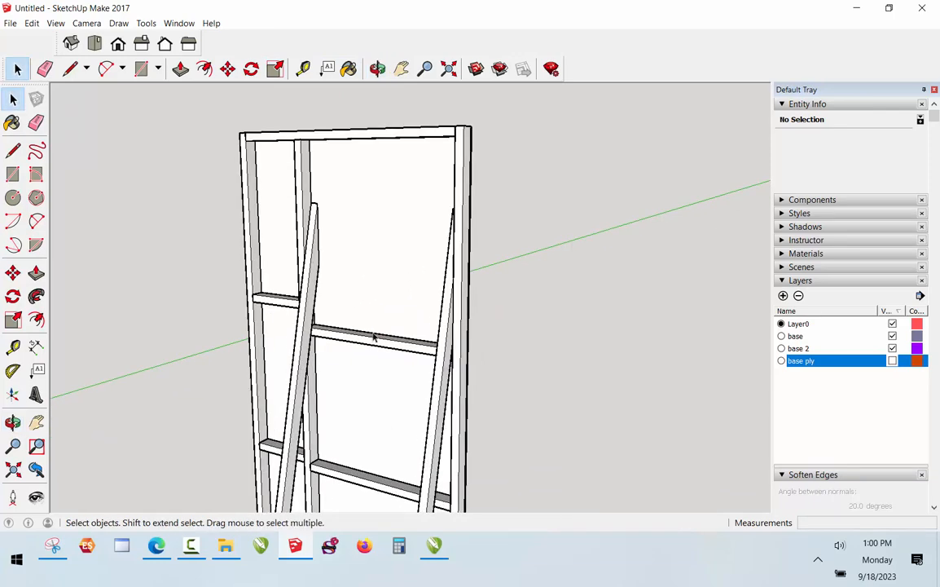
Draw a narrow upright rectangle about 35" tall from the wide bay's upper crosspiece to the top plate, and extrude it 2 1/2"
key("r")
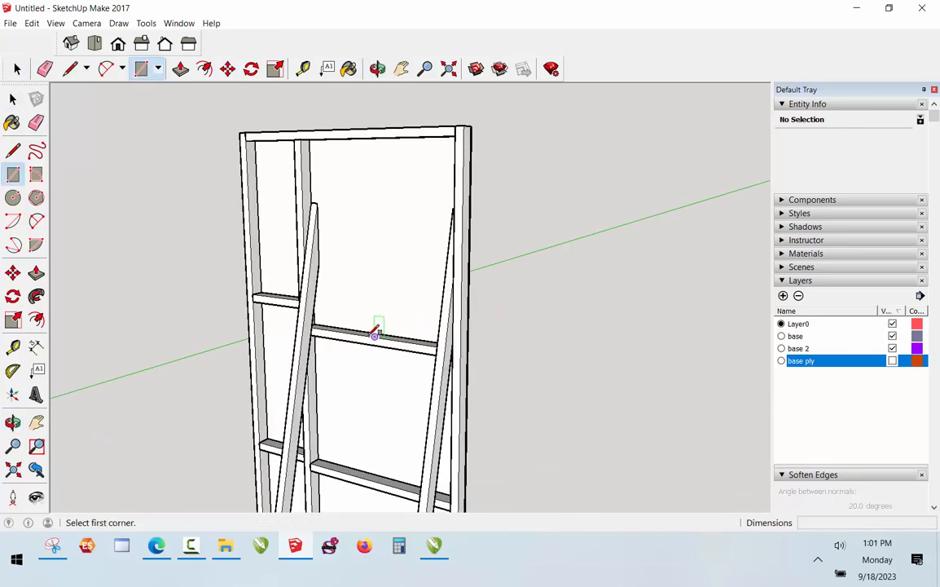
left_click(358, 333)
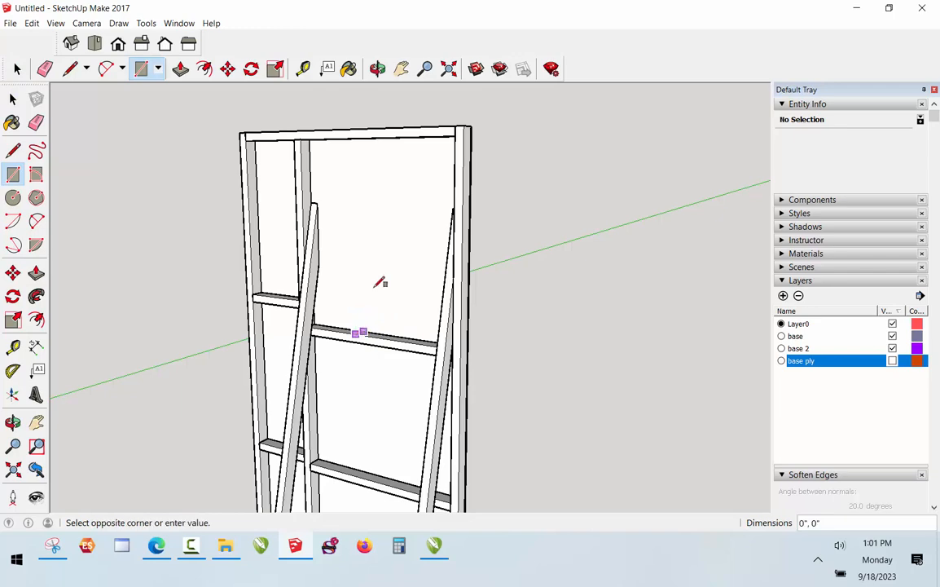
left_click(393, 137)
key("p")
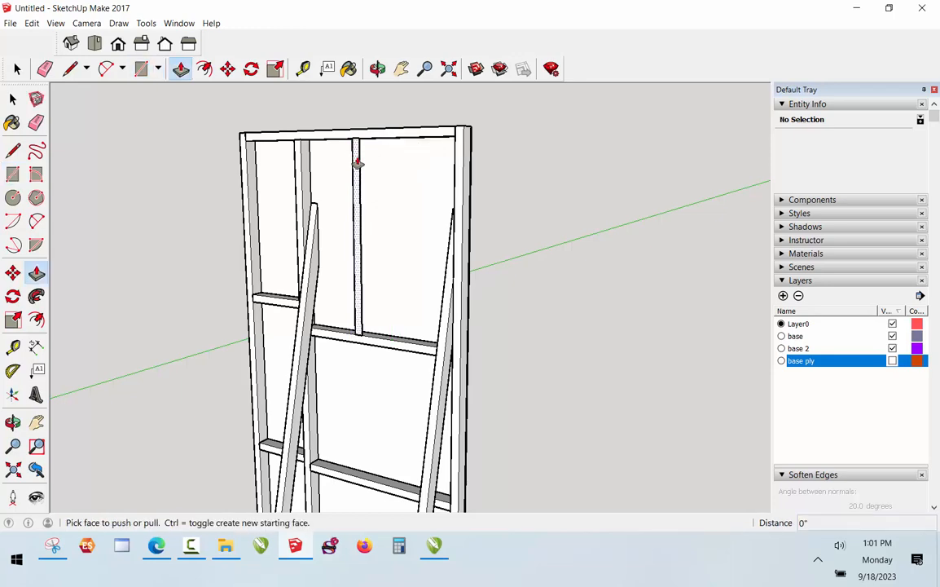
left_click(363, 161)
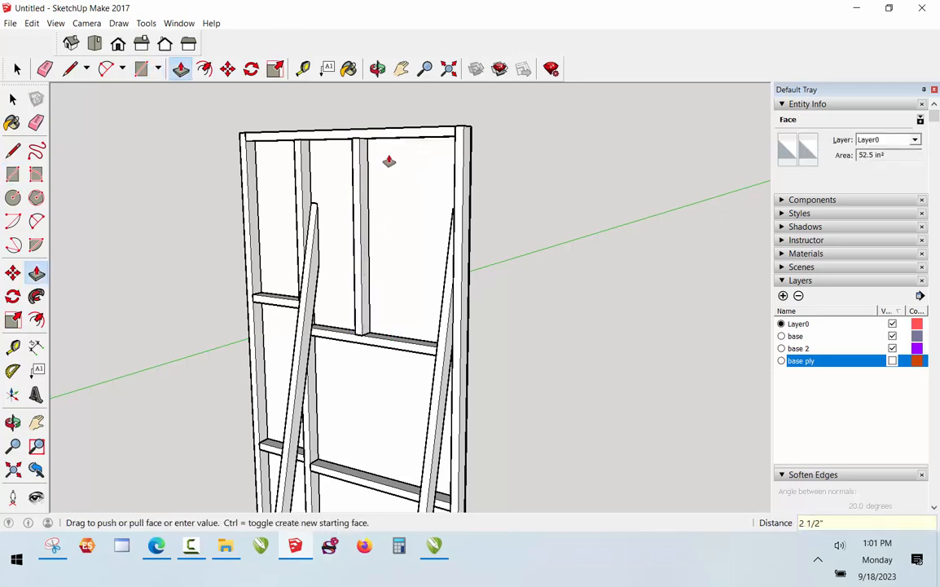
left_click(389, 161)
Turn all the geometry of the new upright stud above the crosspiece into a component
key("space")
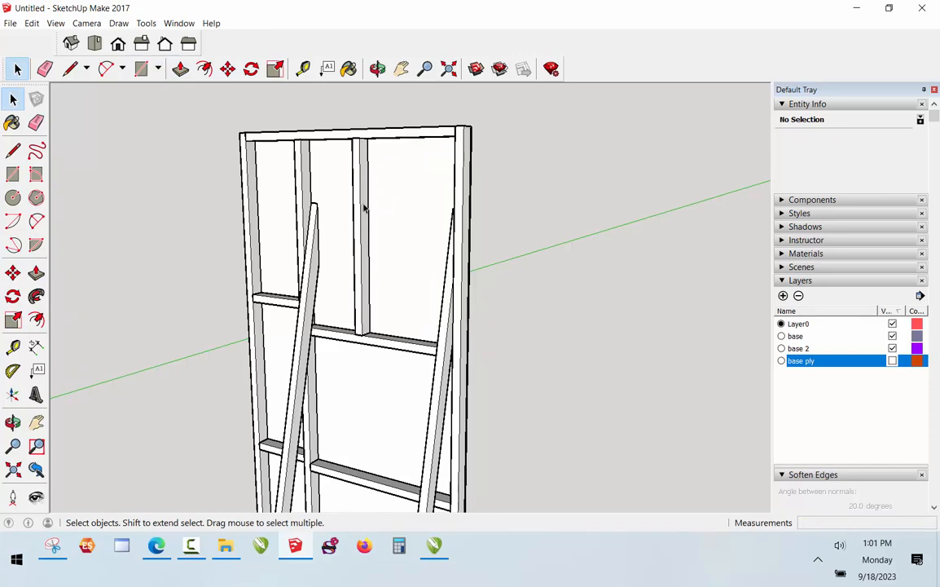
triple_click(365, 208)
right_click(364, 205)
left_click(420, 296)
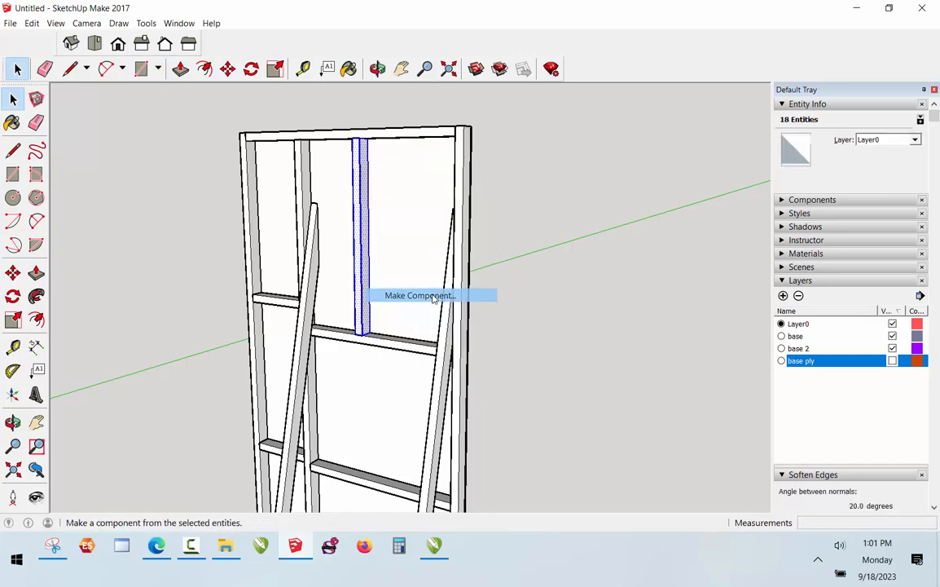
left_click(504, 400)
Center the short stud in the wide bay by moving its bottom edge midpoint to the upper crosspiece's midpoint
scroll(367, 360, "up", 2)
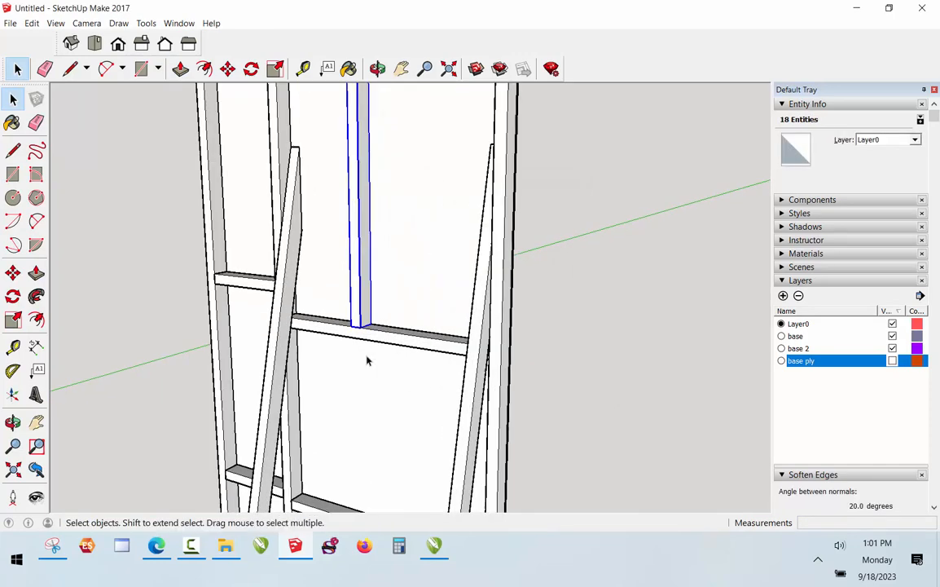
scroll(366, 360, "up", 2)
key("m")
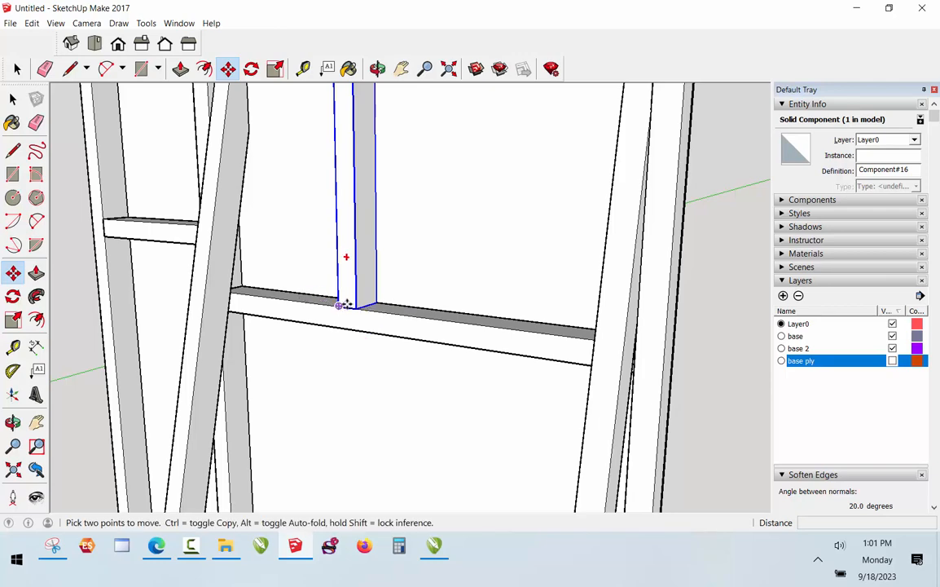
scroll(347, 307, "up", 3)
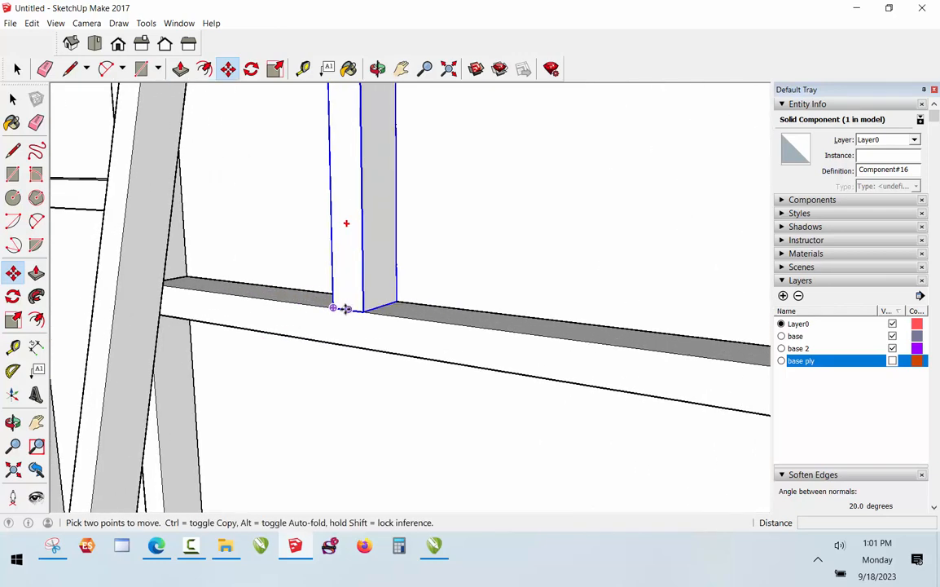
left_click(347, 310)
scroll(363, 294, "down", 2)
scroll(363, 295, "down", 1)
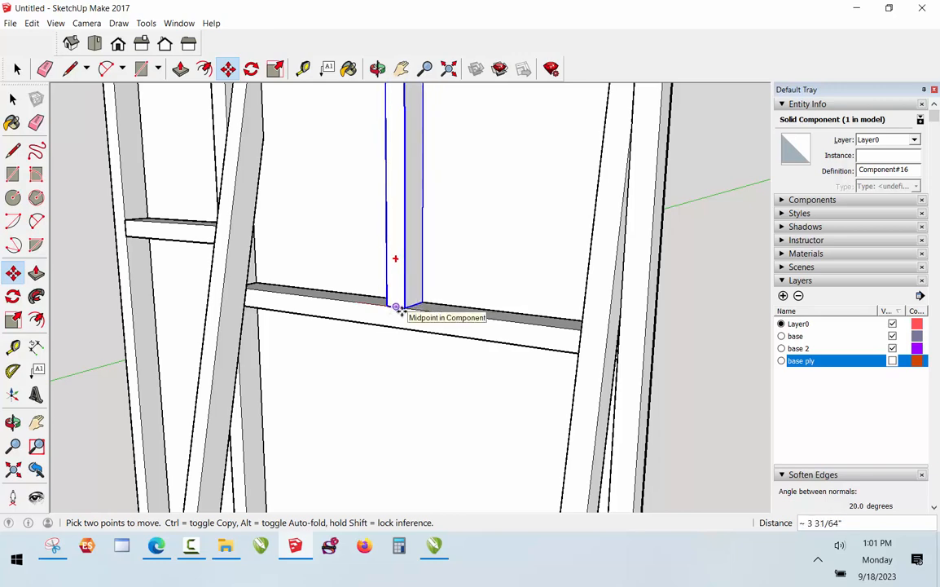
left_click(399, 309)
key("space")
left_click(346, 373)
scroll(398, 354, "down", 5)
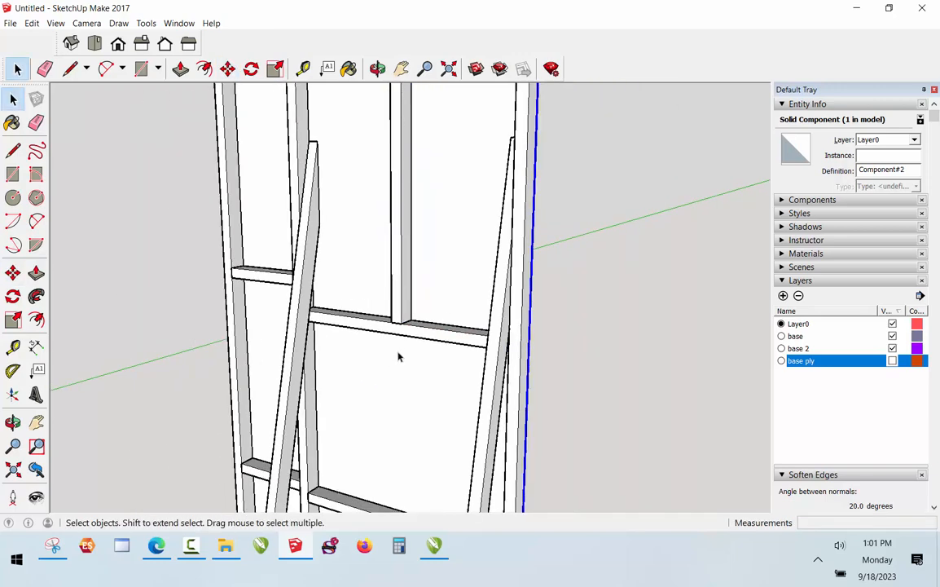
Measure the gap along the top plate between the middle post and the centered short stud
scroll(359, 173, "up", 3)
scroll(397, 204, "up", 2)
key("t")
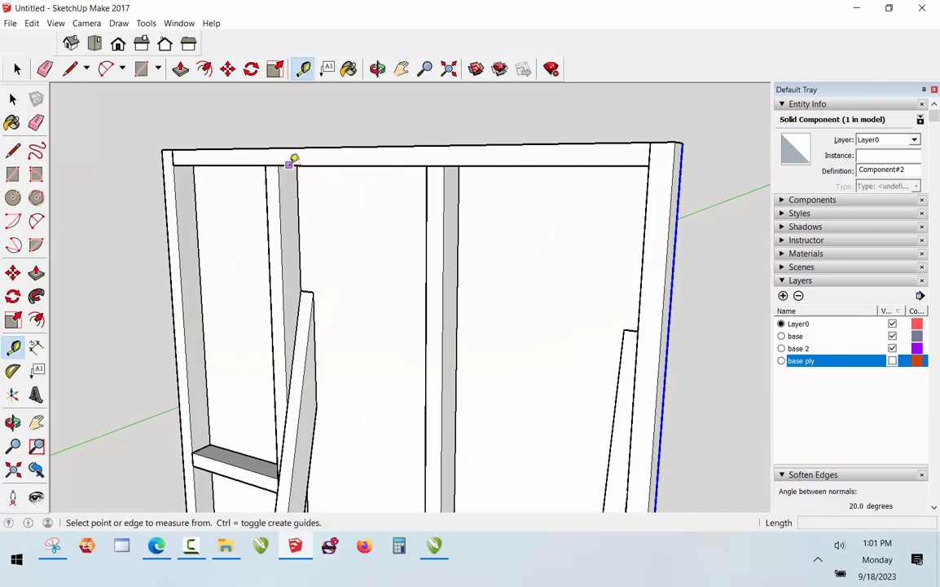
left_click(277, 165)
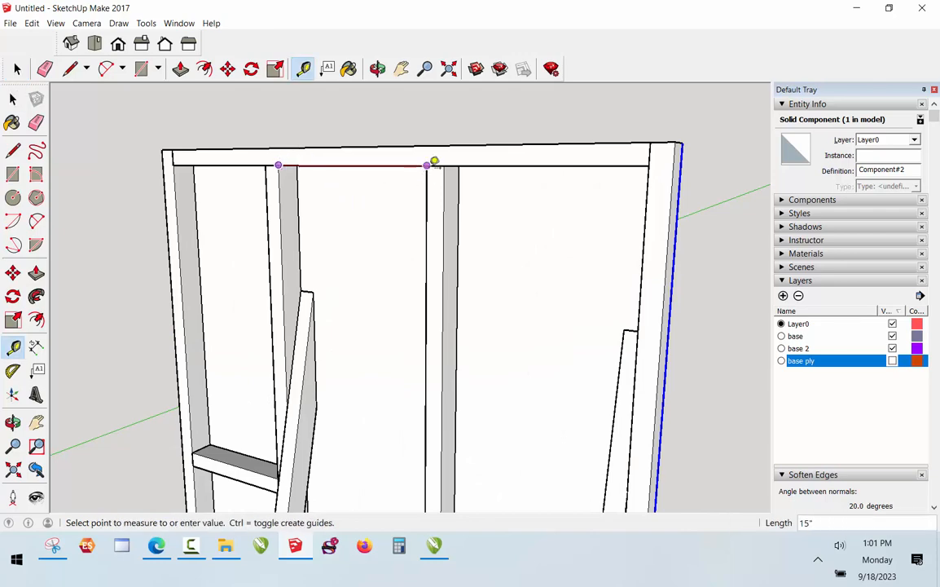
key("space")
Measure the height of the centered stud from the top plate down to the upper crosspiece
scroll(447, 188, "down", 2)
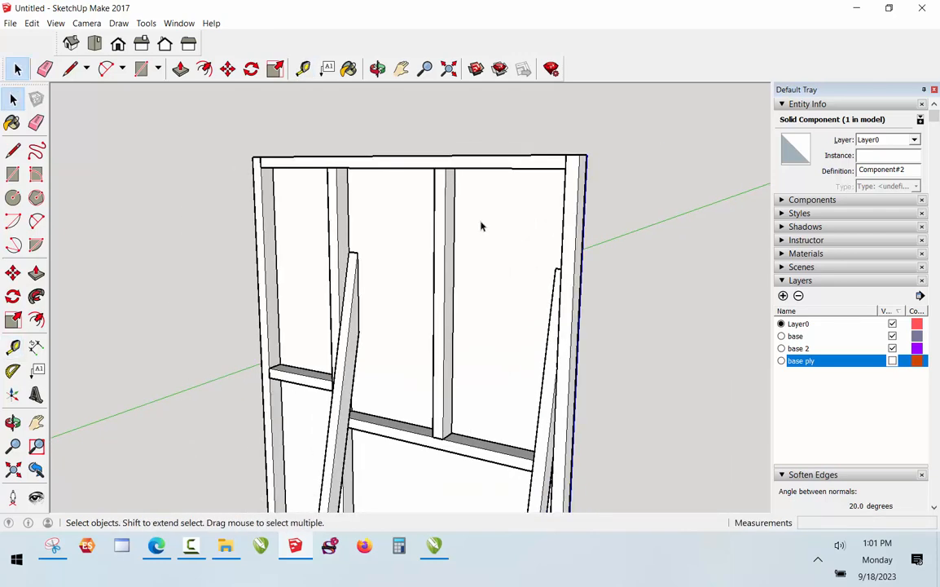
scroll(477, 225, "down", 2)
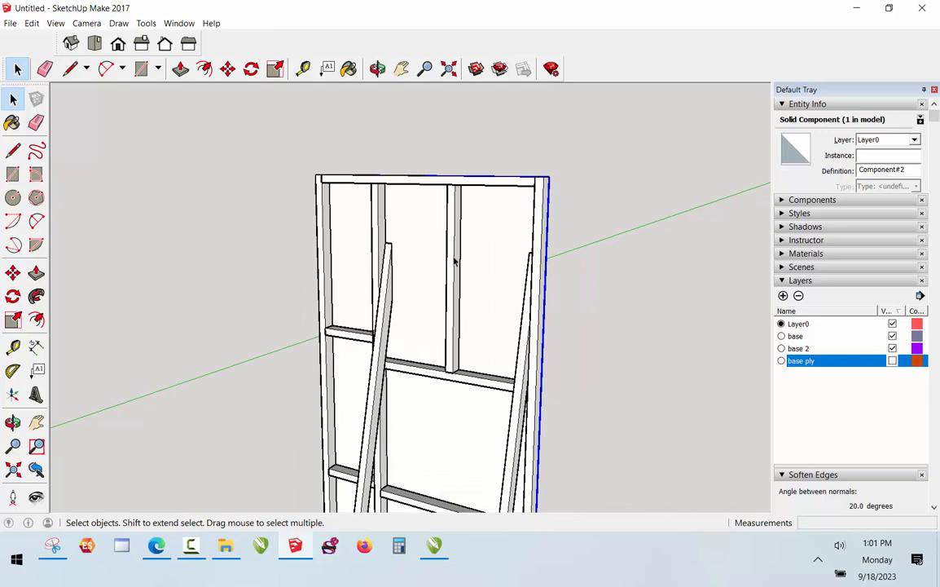
key("t")
left_click(457, 180)
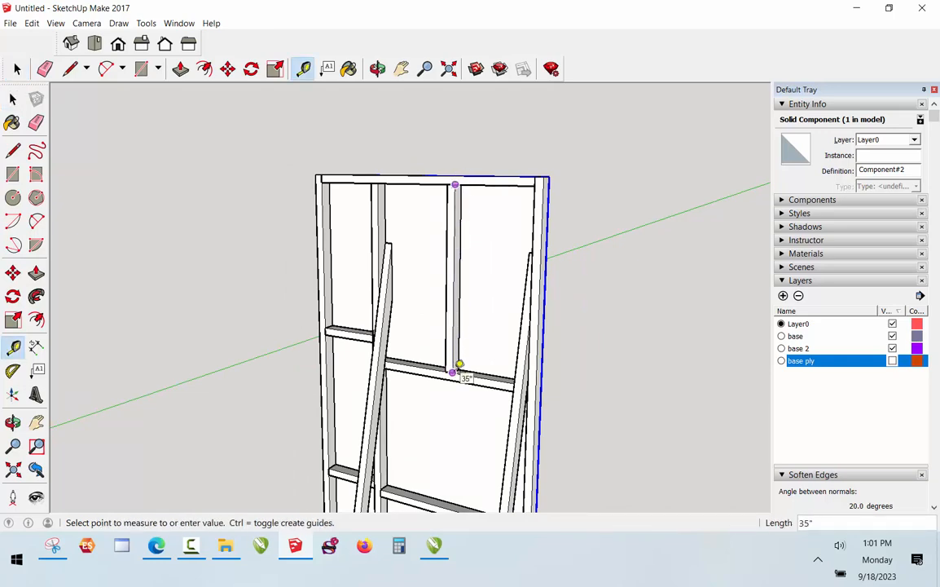
key("space")
scroll(489, 155, "down", 2)
left_click(493, 157)
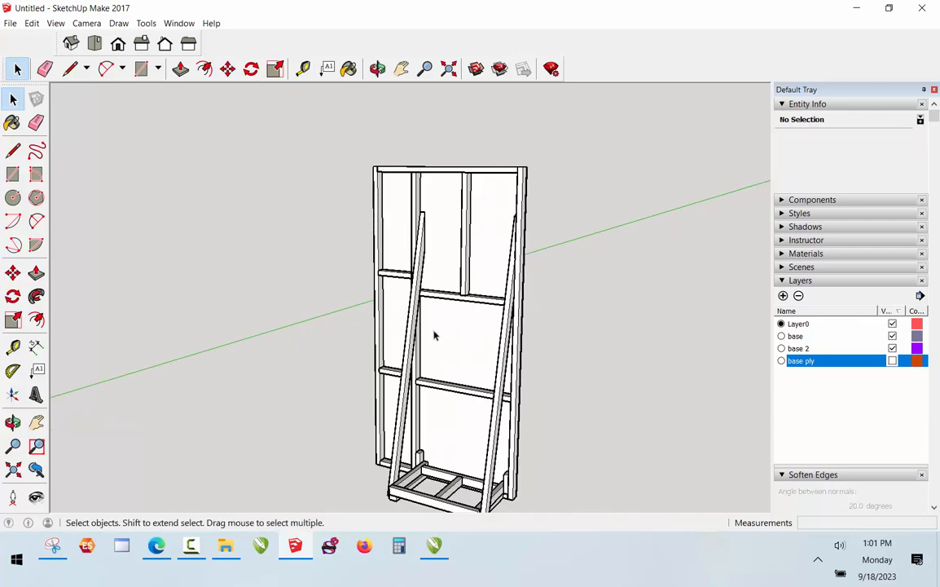
Measure the length of the lower crosspiece across the wide bay, from the middle post to the far post
scroll(435, 333, "down", 1)
scroll(443, 417, "up", 1)
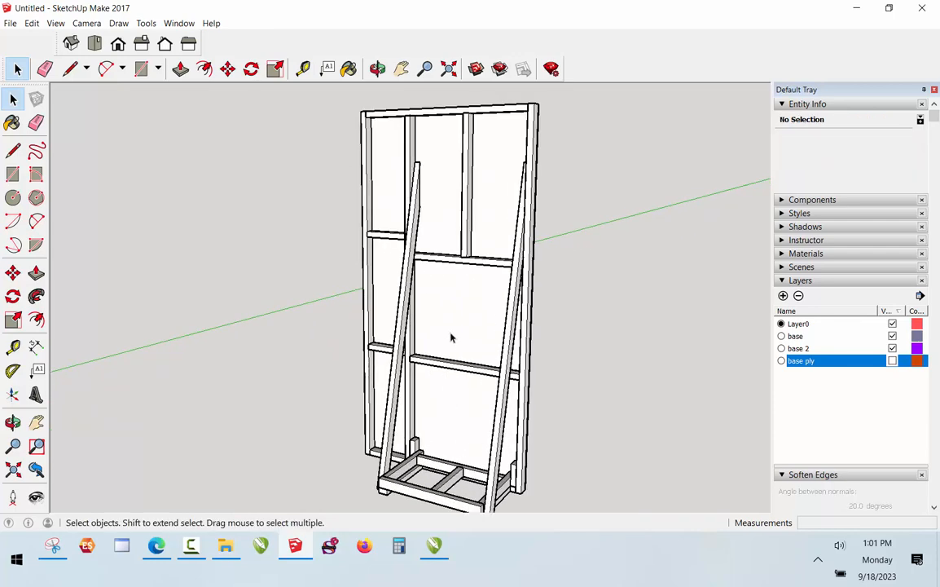
left_click(377, 69)
left_click_drag(456, 179, 527, 255)
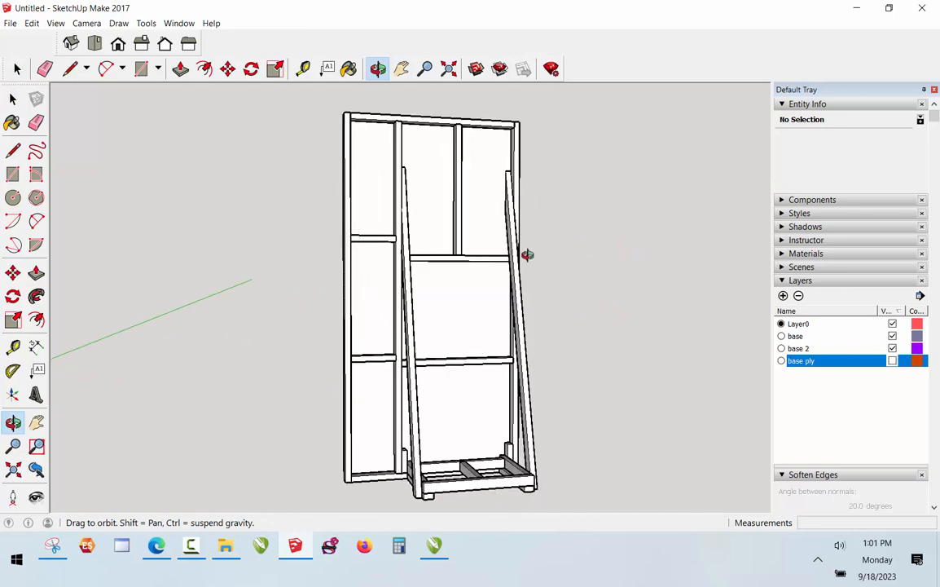
scroll(445, 386, "up", 8)
key("space")
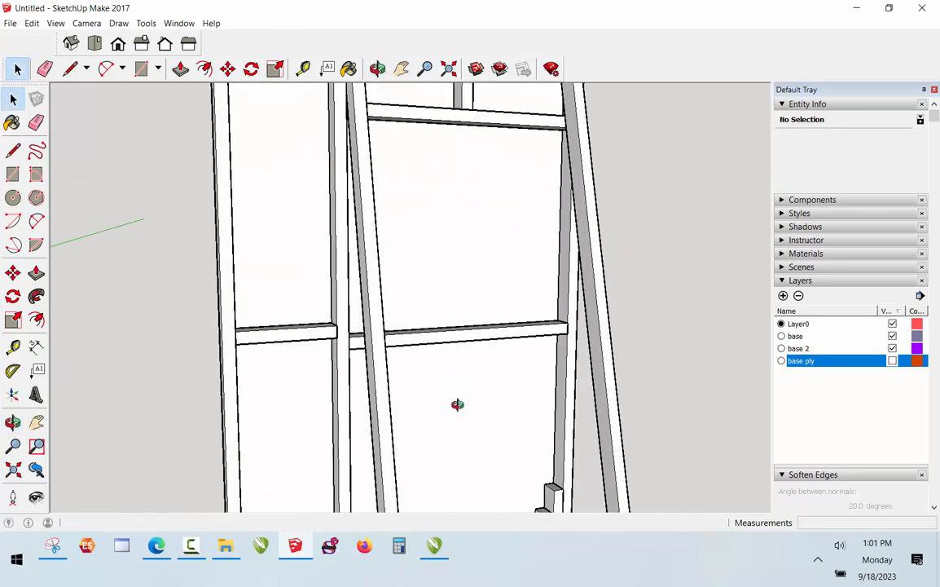
key("t")
left_click(348, 348)
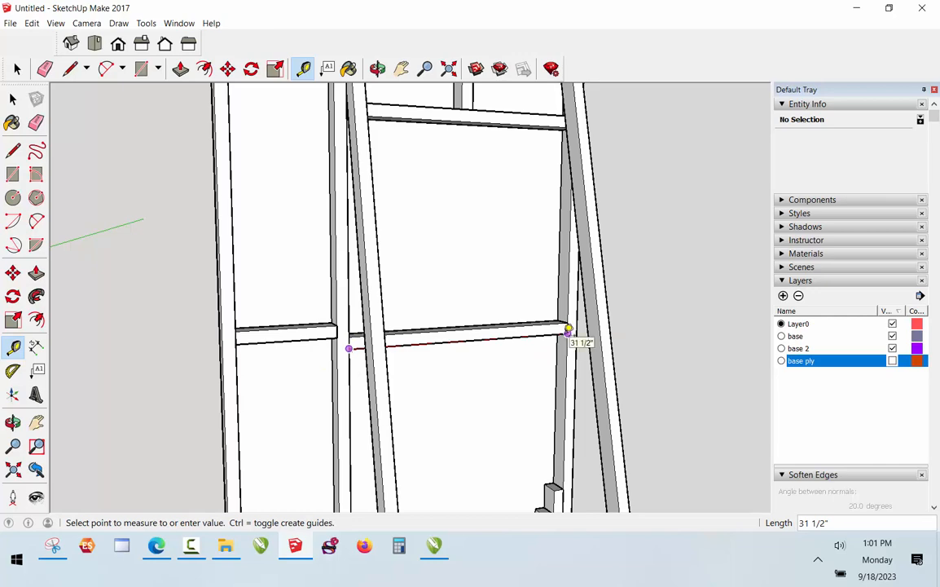
key("space")
scroll(307, 285, "down", 6)
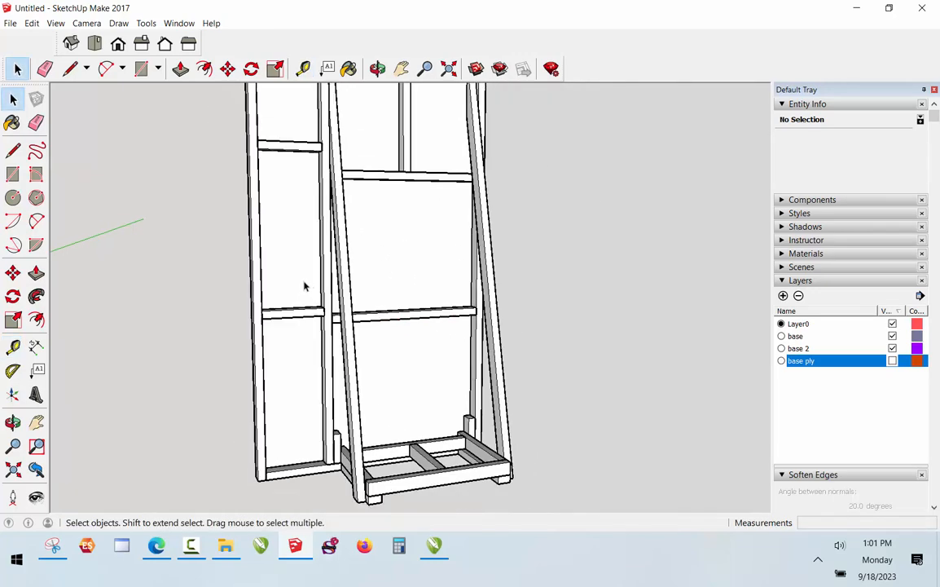
Copy the centered stud straight down 64 1/2" so its top meets the underside of the wide bay's lower crosspiece
scroll(401, 332, "up", 2)
scroll(391, 212, "down", 3)
scroll(391, 212, "up", 2)
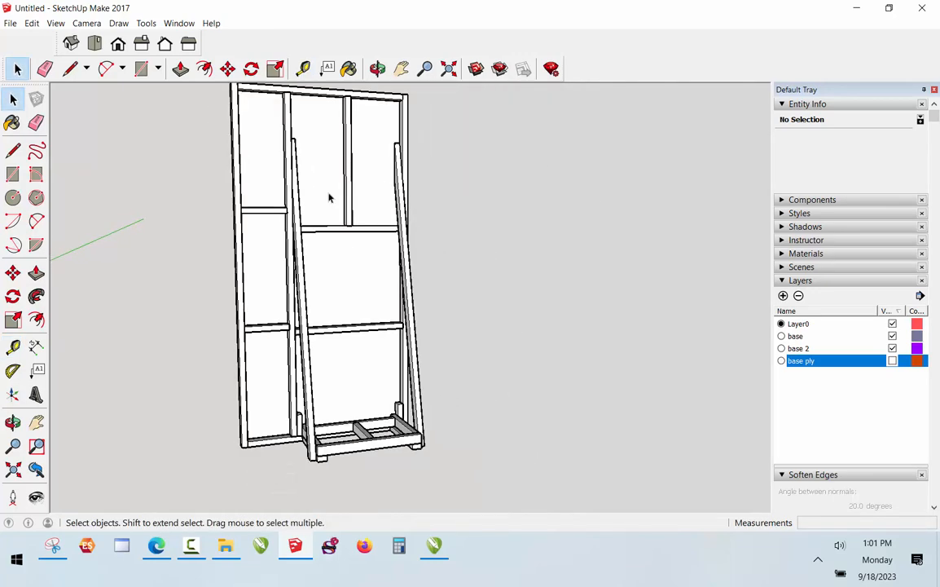
left_click(350, 191)
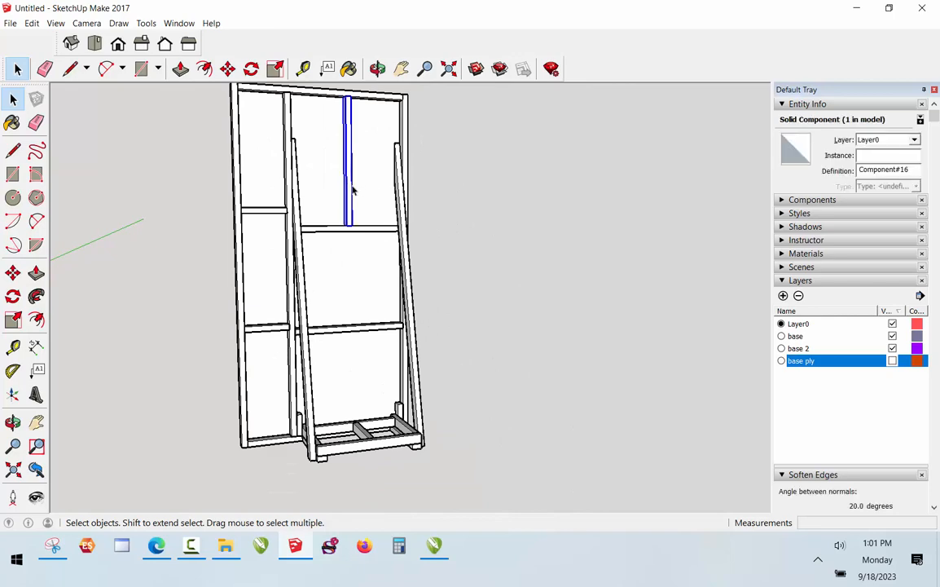
key("m")
left_click(348, 116)
key("ctrl")
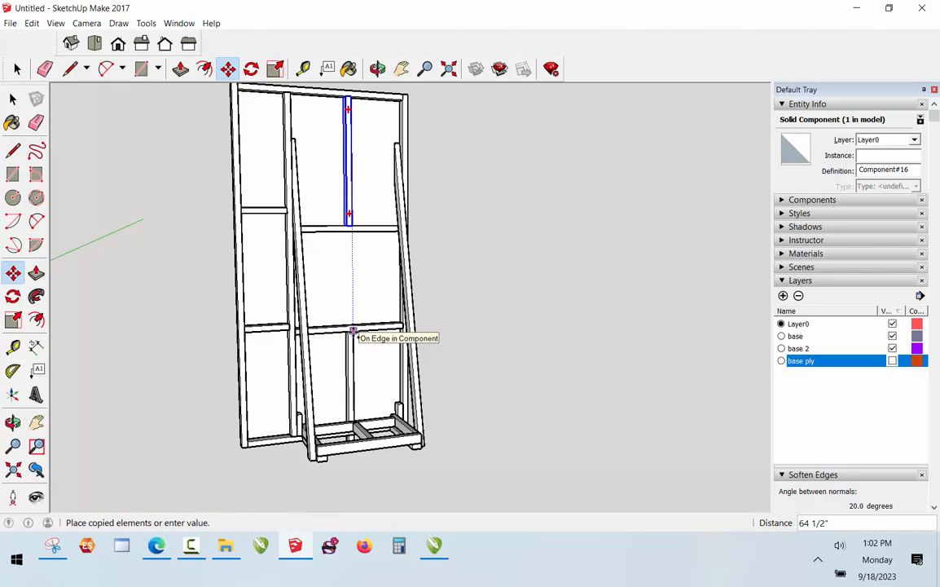
left_click(353, 330)
Make the lower stud copy a unique component, separate from the upper stud
scroll(359, 459, "up", 5)
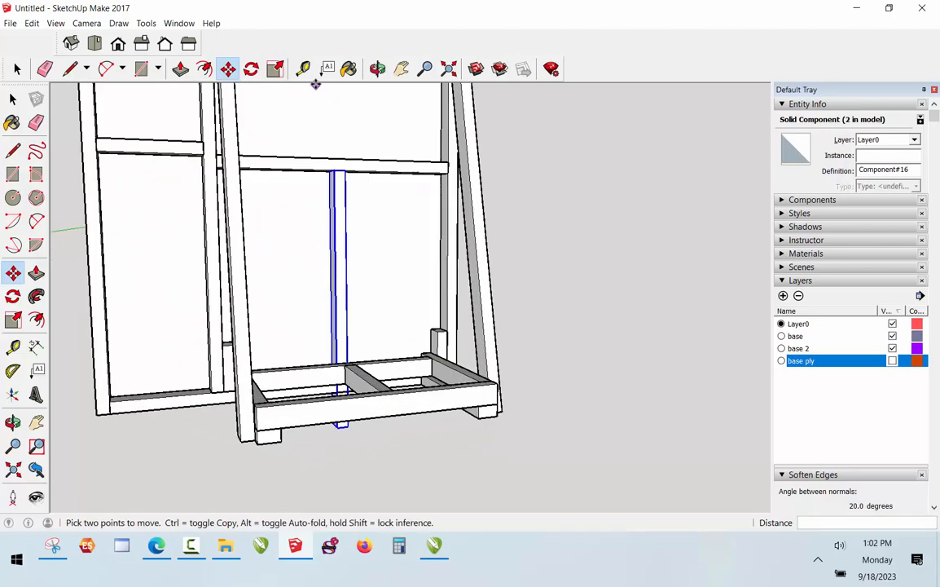
left_click(377, 69)
left_click_drag(390, 310, 115, 378)
scroll(380, 430, "up", 3)
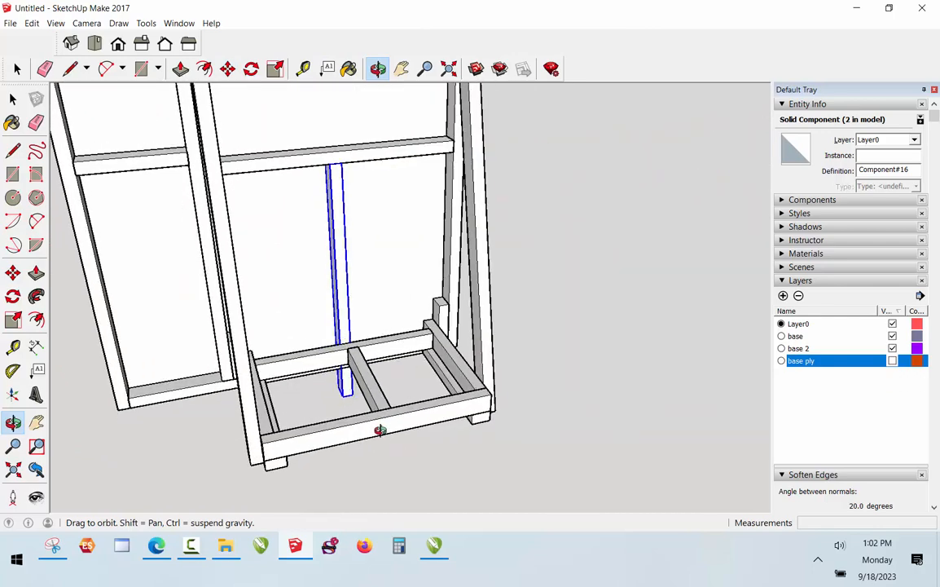
left_click_drag(379, 430, 333, 416)
key("space")
right_click(361, 291)
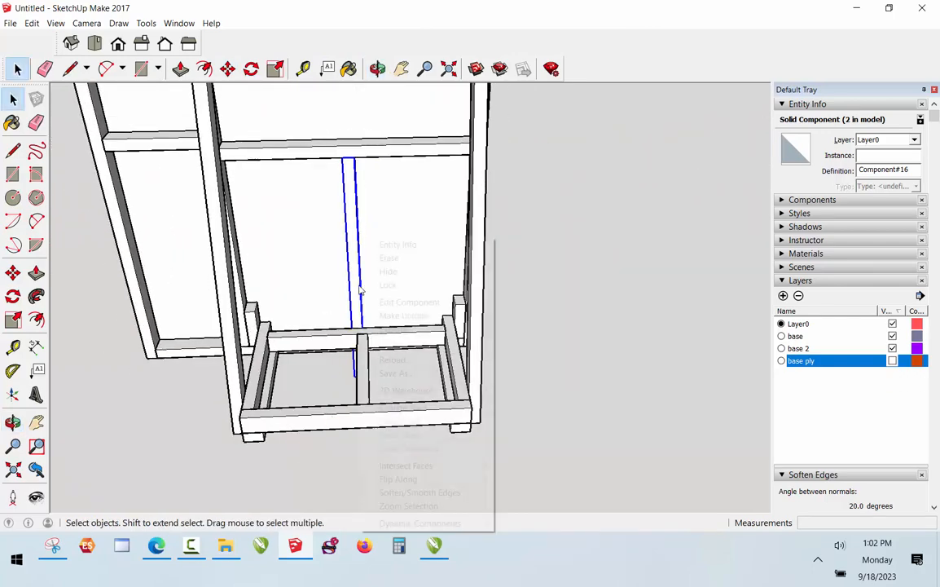
key("Escape")
Try moving the lower stud copy straight up about 3 19/32" from its bottom end, and undo the move and the Make Unique
scroll(380, 383, "up", 4)
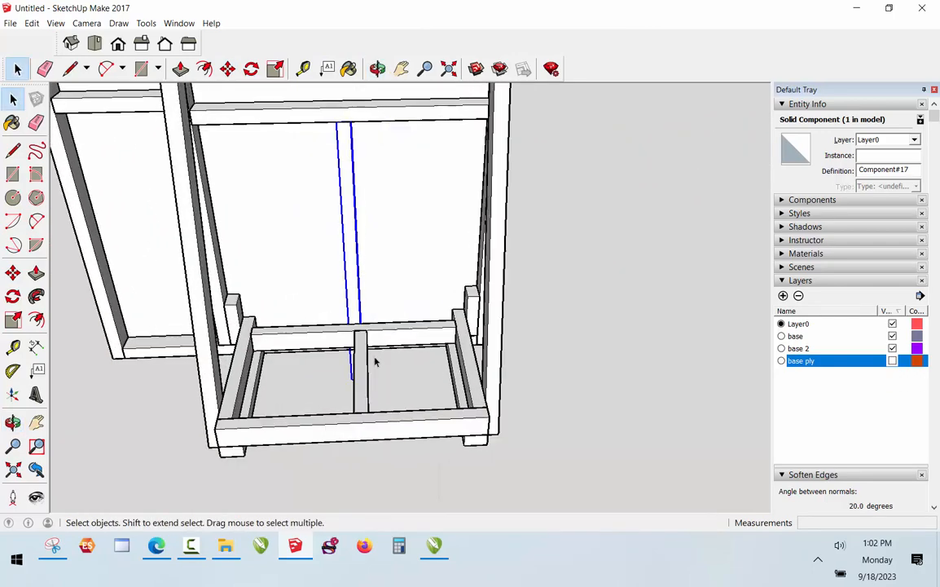
left_click(377, 69)
mouse_move(361, 325)
left_mouse_down()
mouse_move(537, 185)
mouse_move(545, 101)
mouse_move(344, 331)
mouse_move(352, 335)
left_mouse_up()
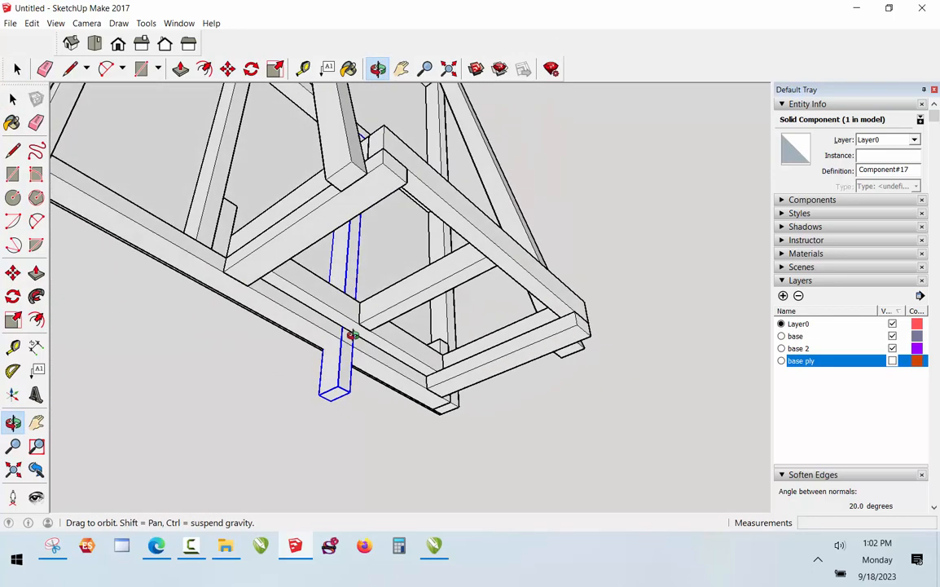
key("m")
left_click(339, 397)
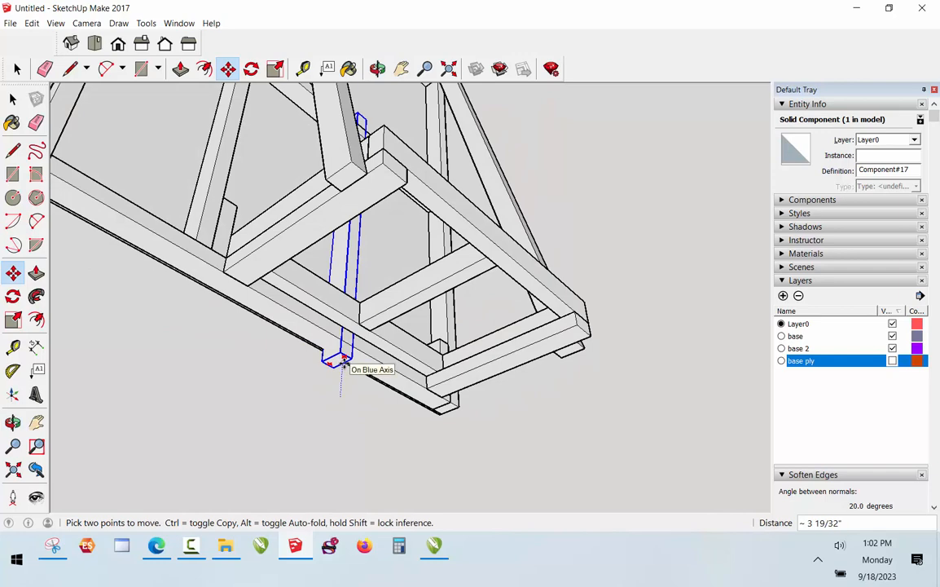
key("Escape")
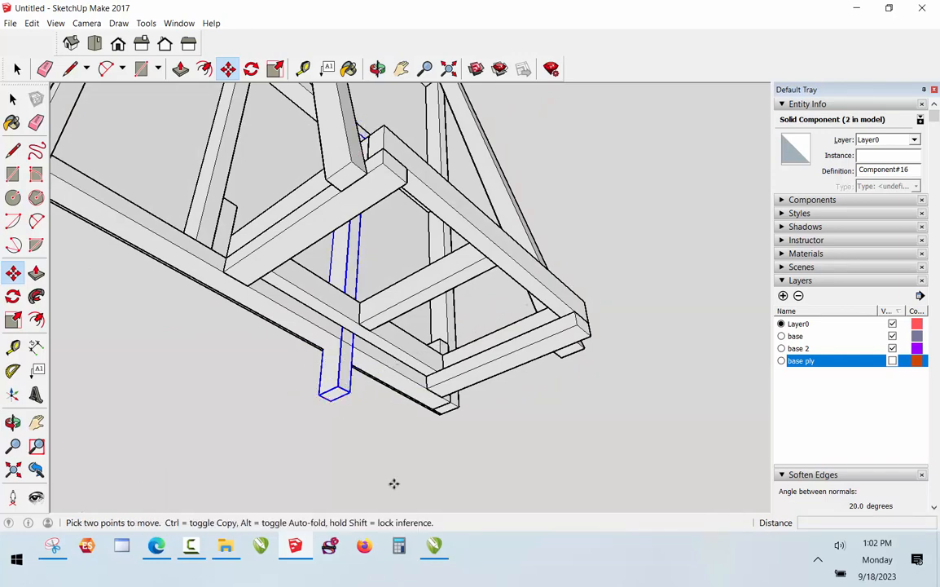
Open the lower stud component for editing and push its bottom face up 5" to shorten it to the bottom plate
key("space")
double_click(342, 395)
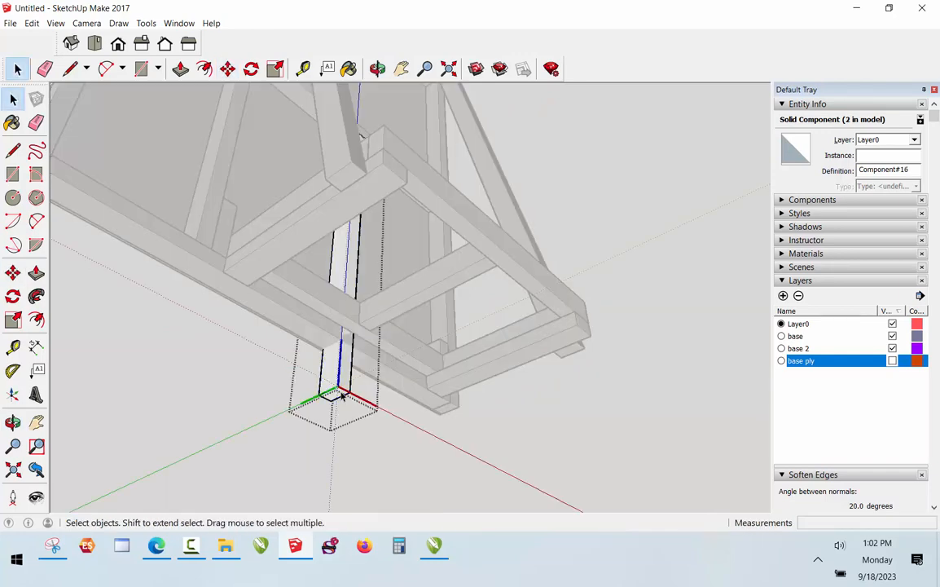
key("p")
left_click(330, 396)
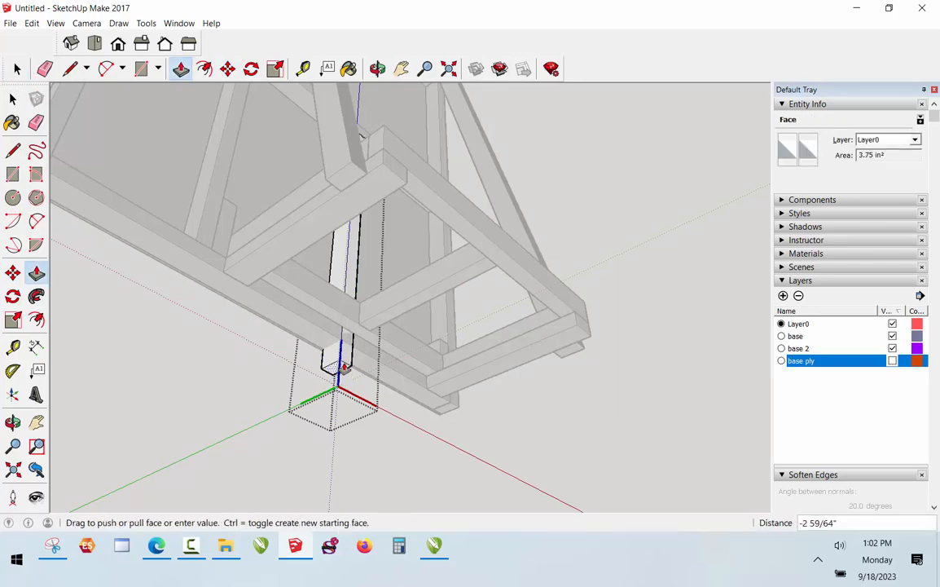
left_click(341, 346)
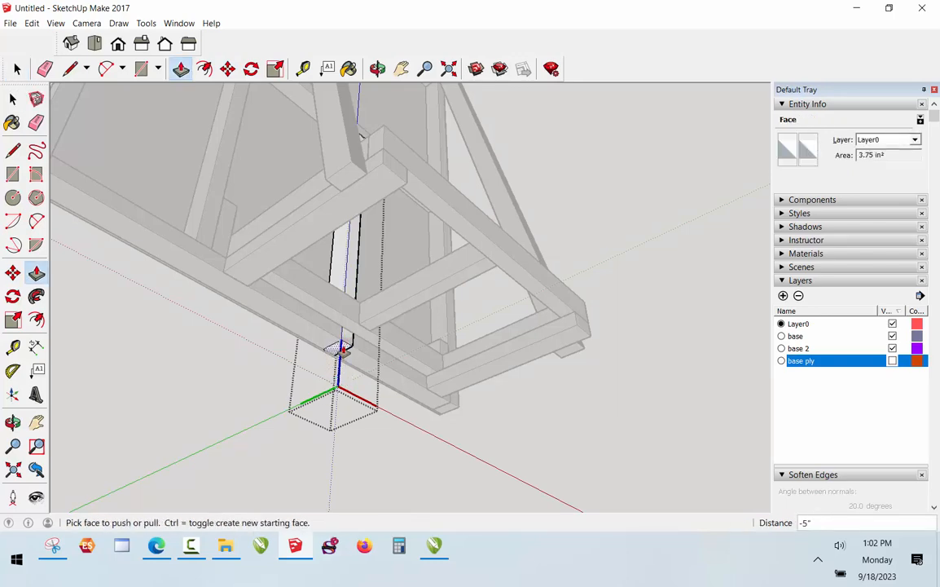
Adjust the lower stud's bottom face again with Push/Pull so the stud rests on the bottom plate
left_click(340, 346)
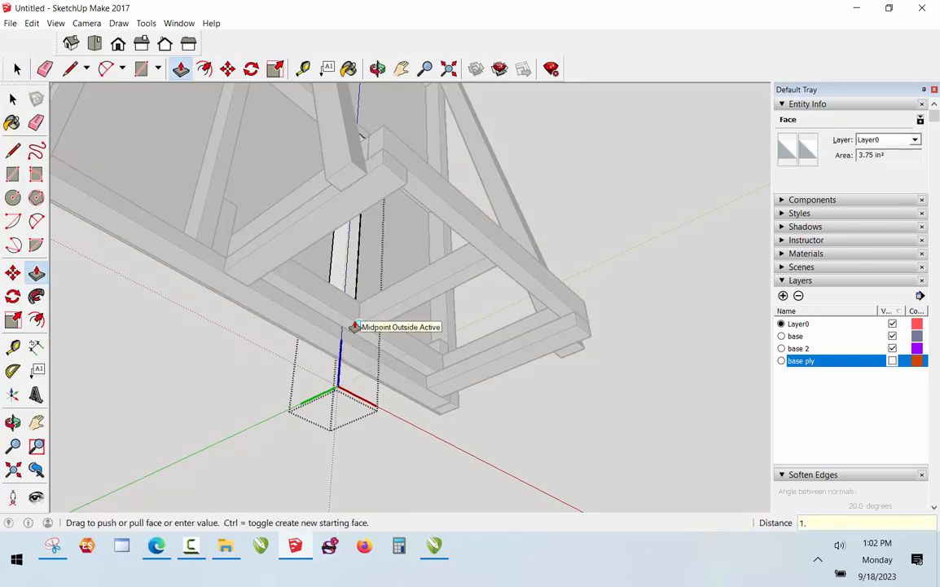
key("Return")
key("space")
middle_click_drag(356, 326, 354, 215)
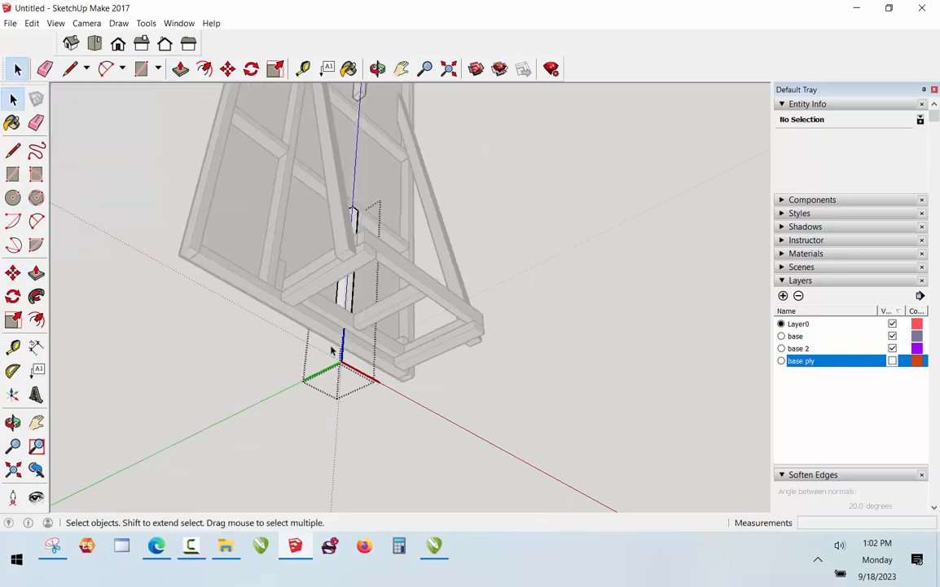
Make the upper centered stud a unique component, separate from the lower stud
left_click(378, 68)
left_click_drag(342, 212, 427, 438)
key("space")
scroll(256, 456, "up", 6)
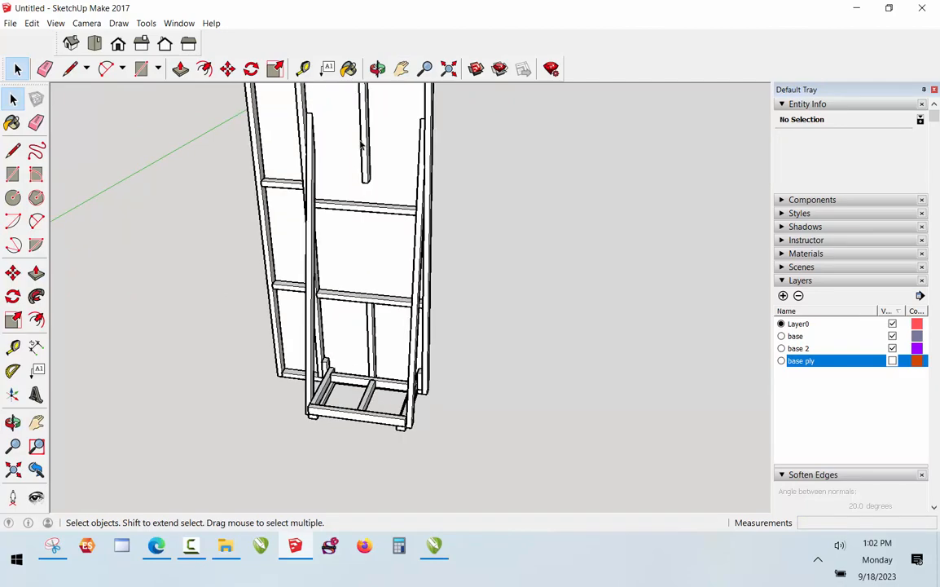
scroll(381, 248, "down", 5)
scroll(349, 216, "up", 7)
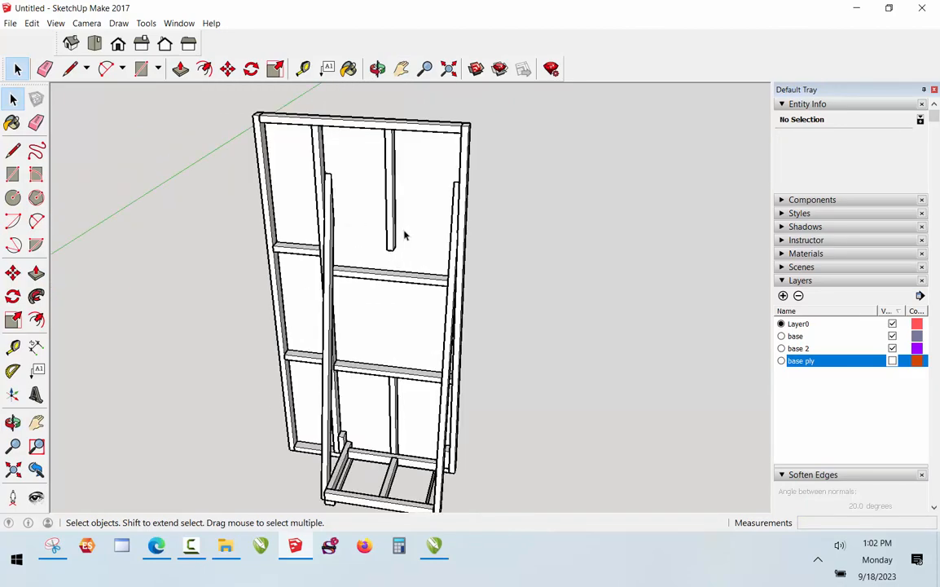
scroll(394, 236, "up", 2)
right_click(385, 235)
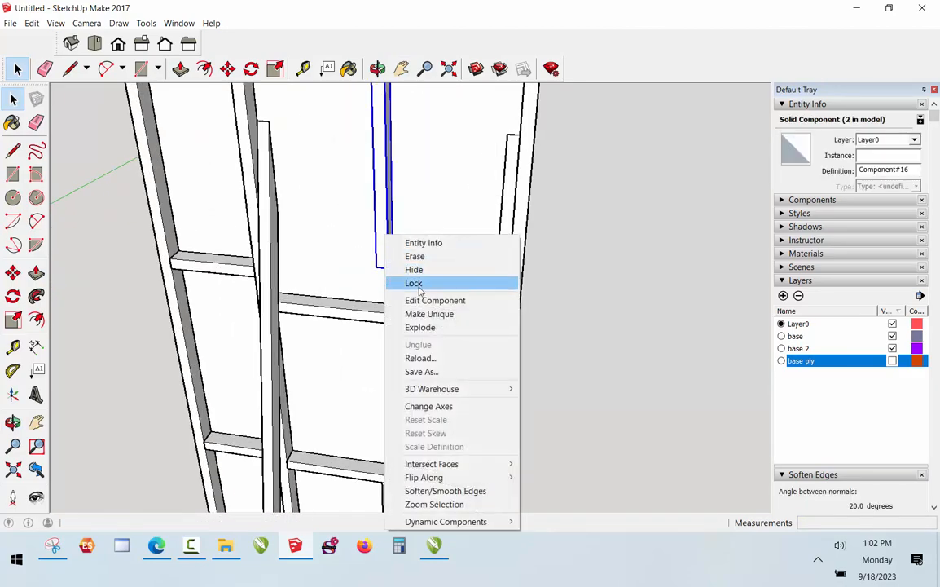
left_click(429, 315)
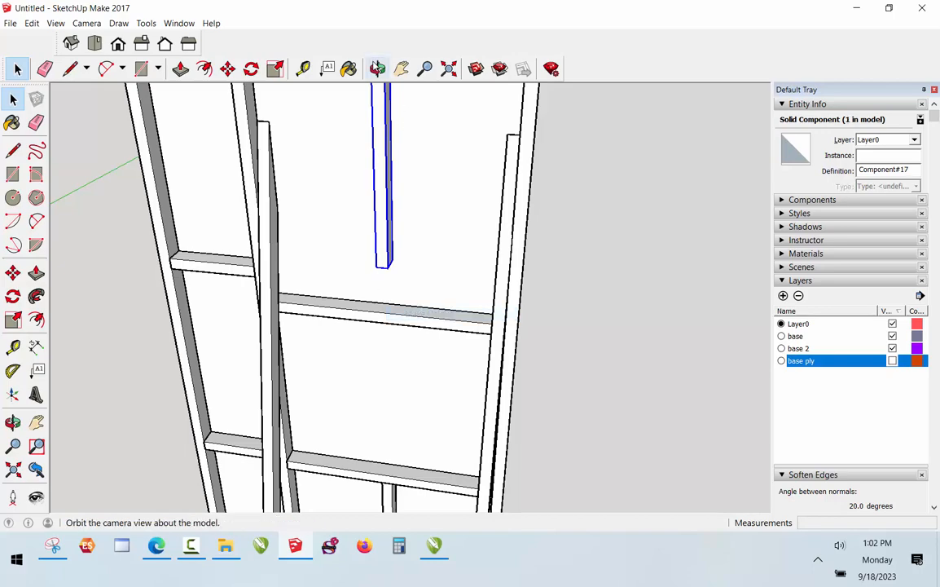
middle_click_drag(448, 229, 412, 240)
scroll(410, 237, "up", 3)
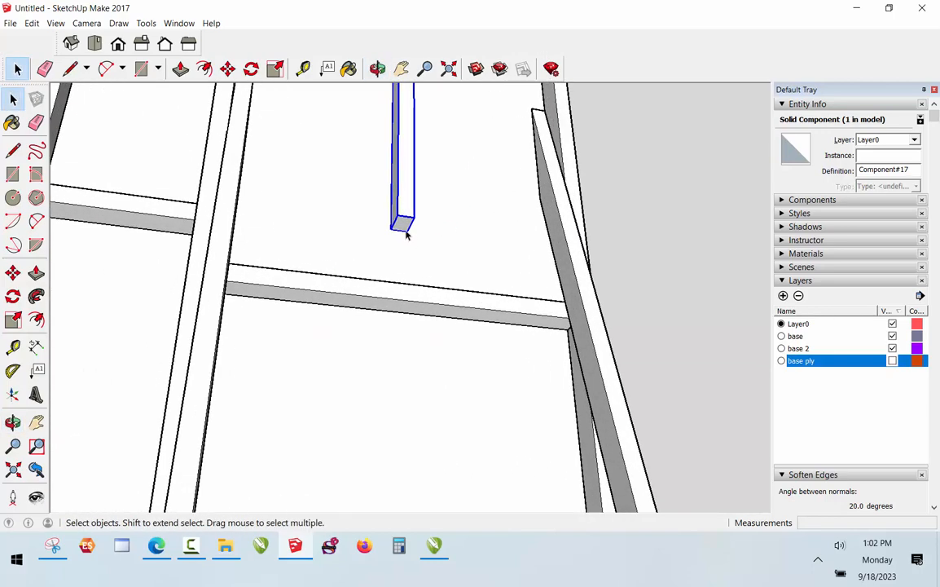
Open the upper stud component and pull its bottom face down to the top of the wide bay's upper crosspiece
double_click(401, 226)
key("p")
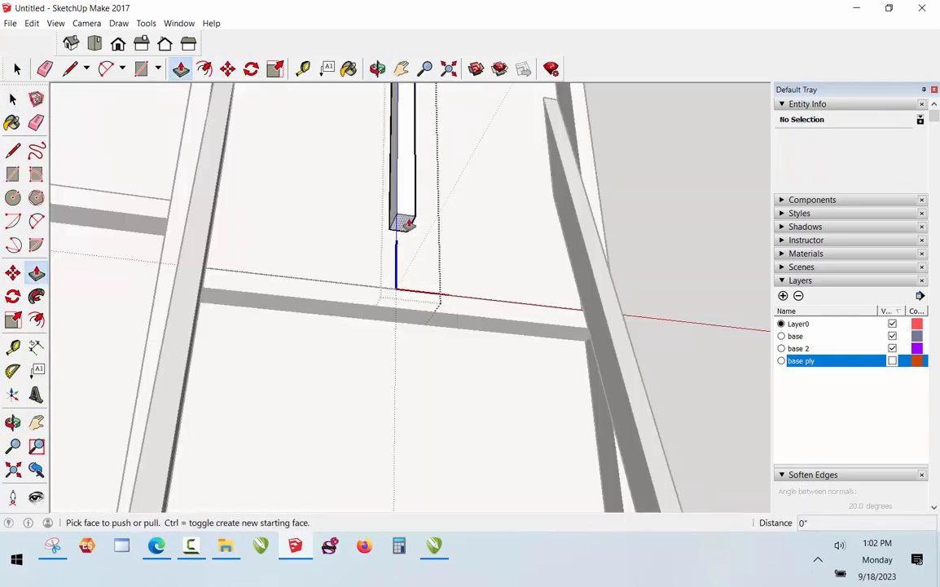
left_click(401, 226)
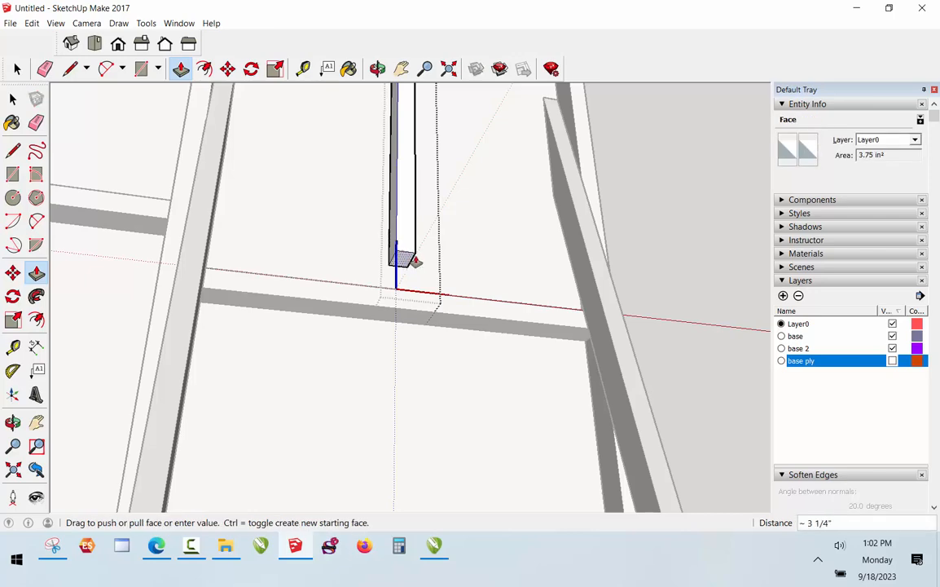
left_click(470, 301)
key("space")
scroll(402, 319, "down", 2)
left_click(363, 372)
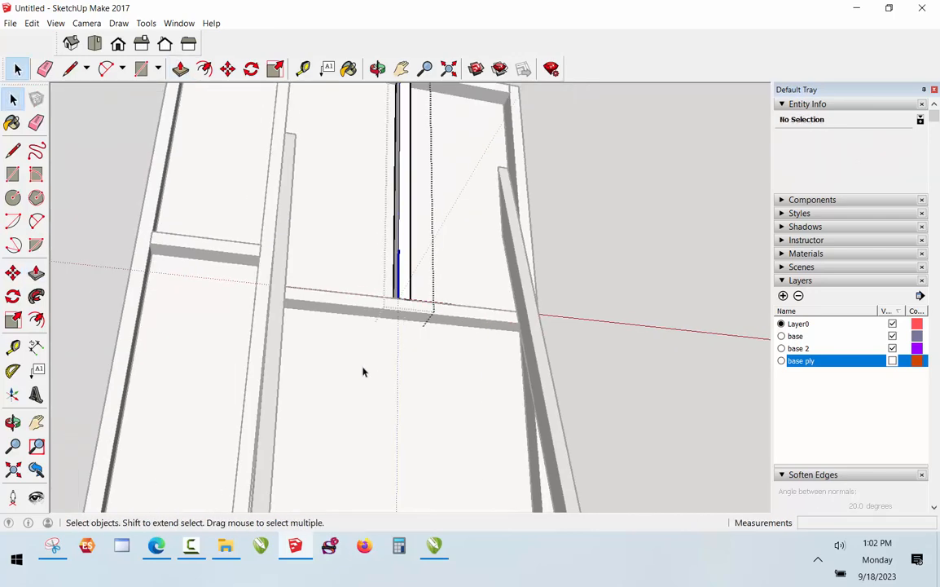
Copy the upper stud straight down 36 1/2" so its top meets the underside of the wide bay's upper crosspiece
scroll(373, 195, "down", 4)
scroll(394, 102, "up", 3)
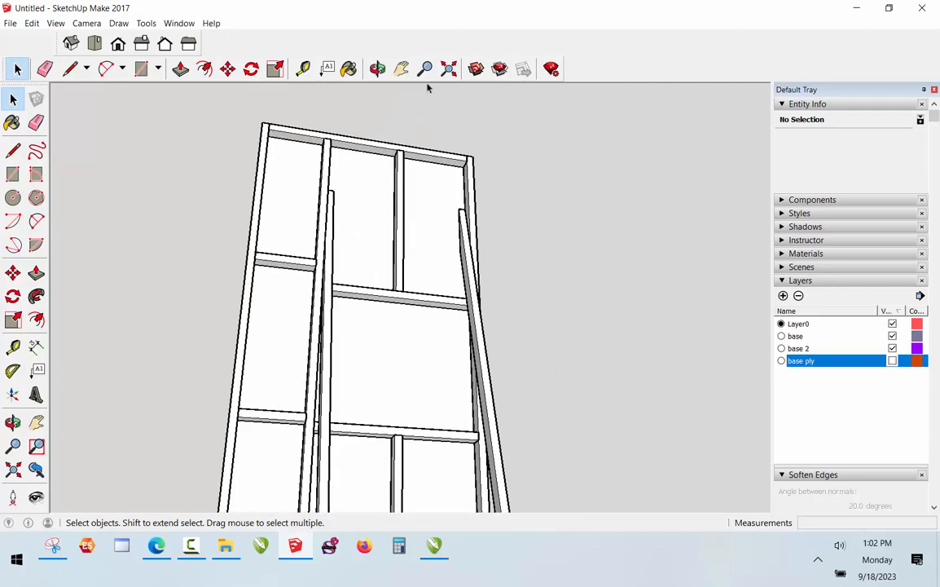
left_click(379, 69)
left_click_drag(291, 281, 409, 294)
scroll(437, 263, "up", 3)
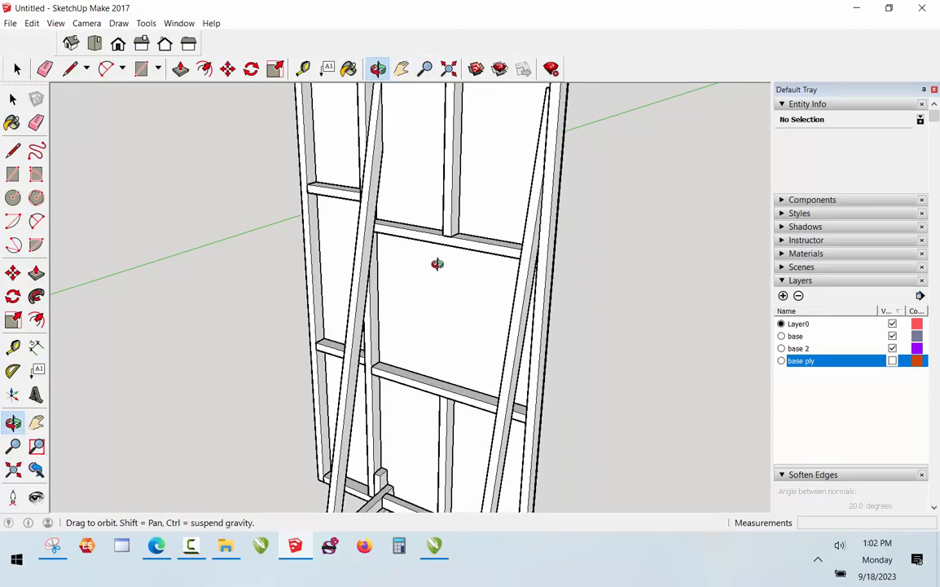
key("space")
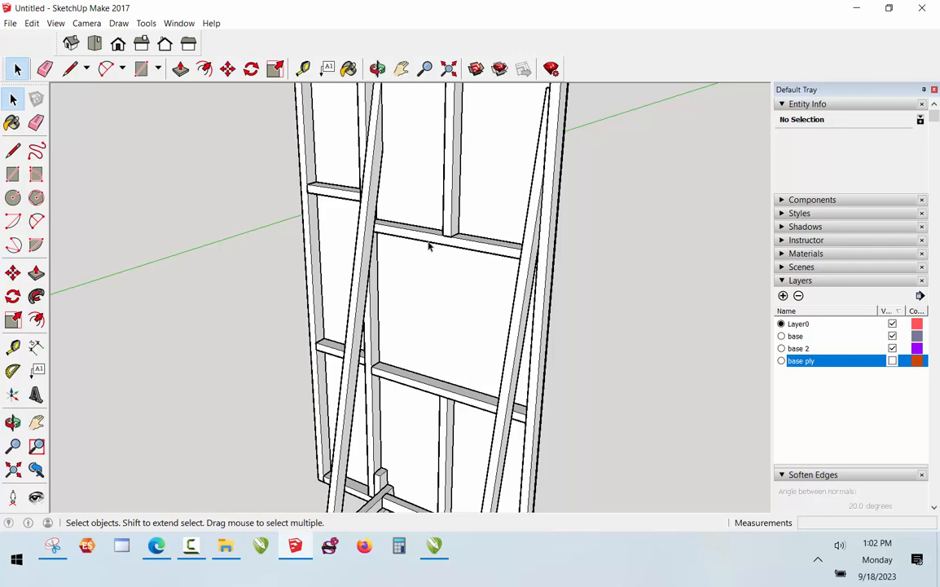
scroll(440, 236, "down", 6)
scroll(469, 185, "up", 5)
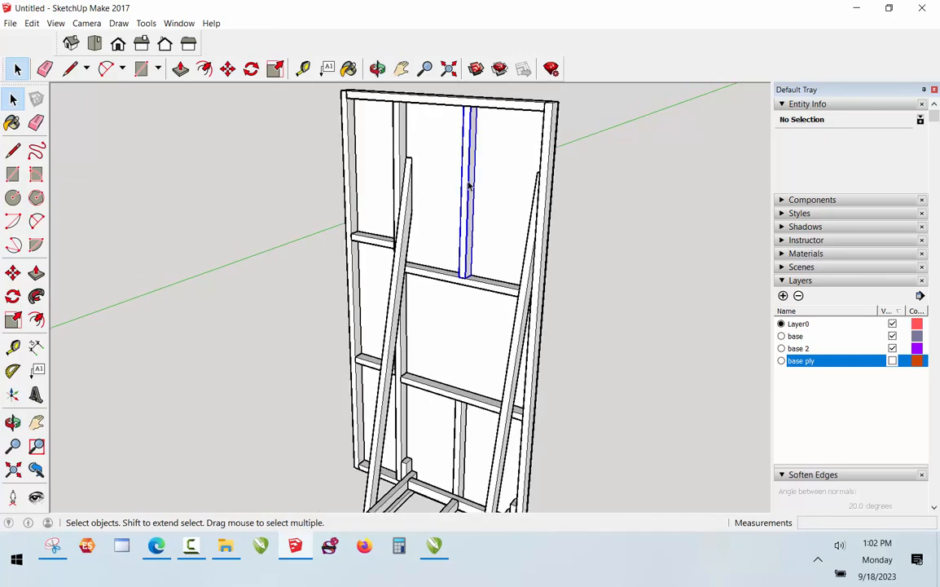
left_click(469, 186)
key("m")
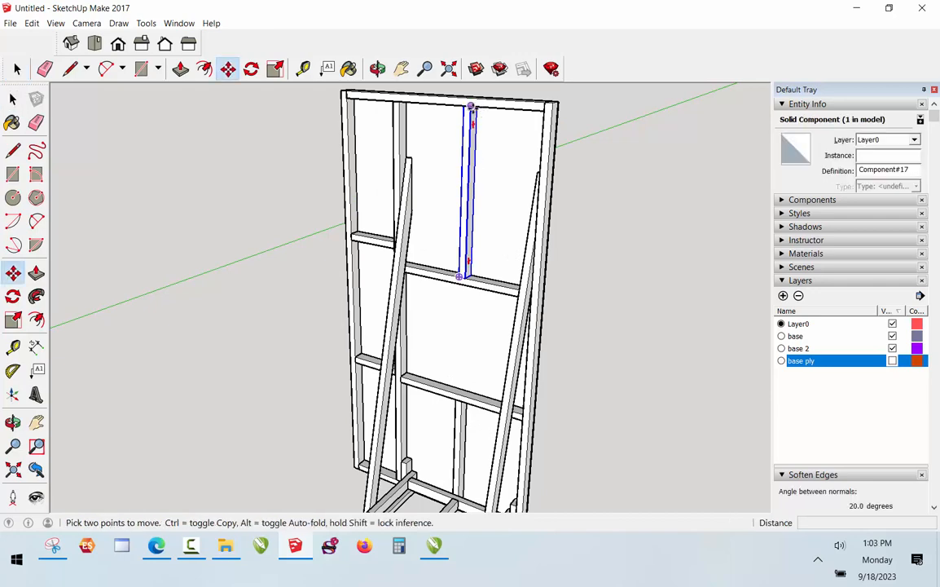
left_click(470, 106)
key("ctrl")
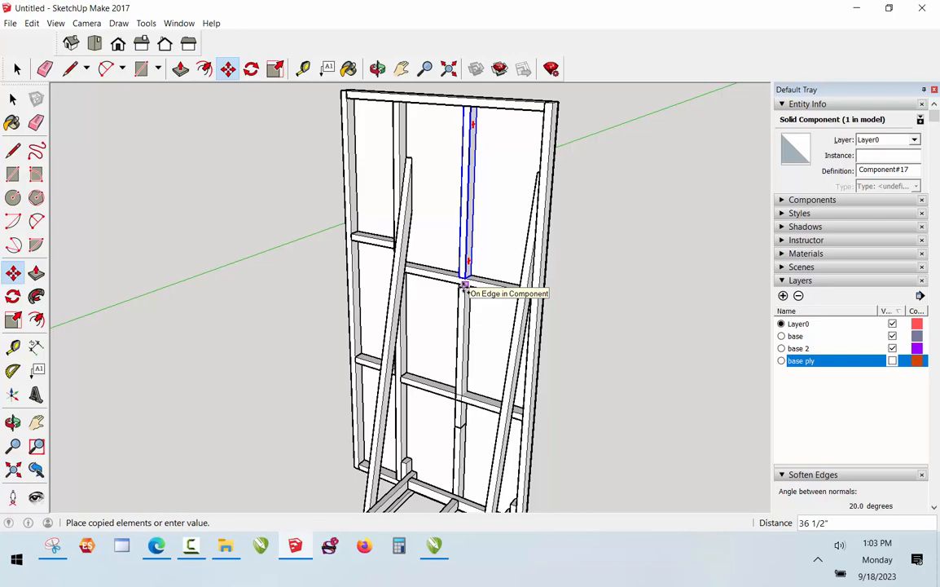
left_click(465, 287)
scroll(458, 318, "up", 2)
scroll(458, 335, "down", 3)
scroll(446, 436, "up", 1)
key("space")
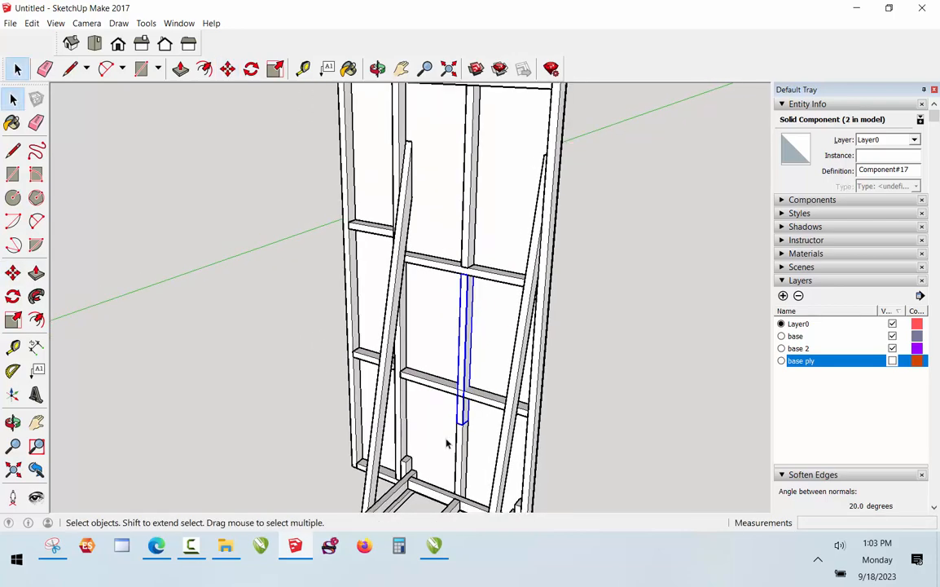
Make the middle stud copy a unique component, separate from the upper stud
scroll(460, 424, "up", 2)
scroll(457, 312, "down", 1)
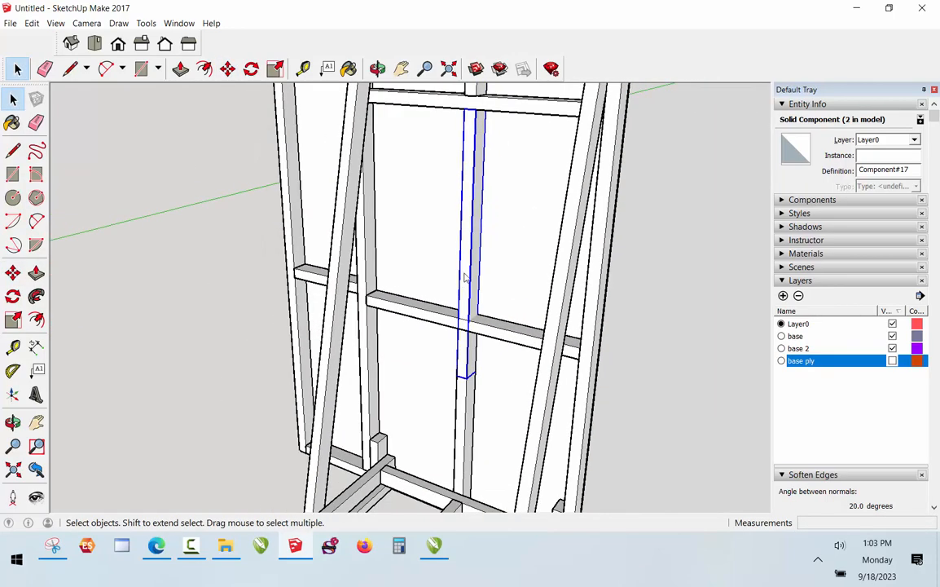
right_click(464, 277)
left_click(524, 314)
scroll(413, 208, "down", 3)
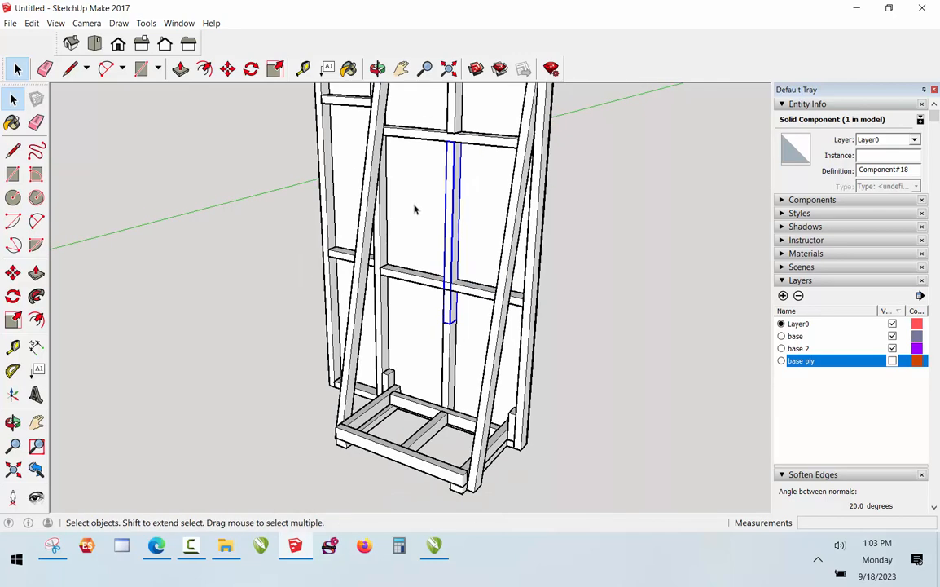
left_click(598, 310)
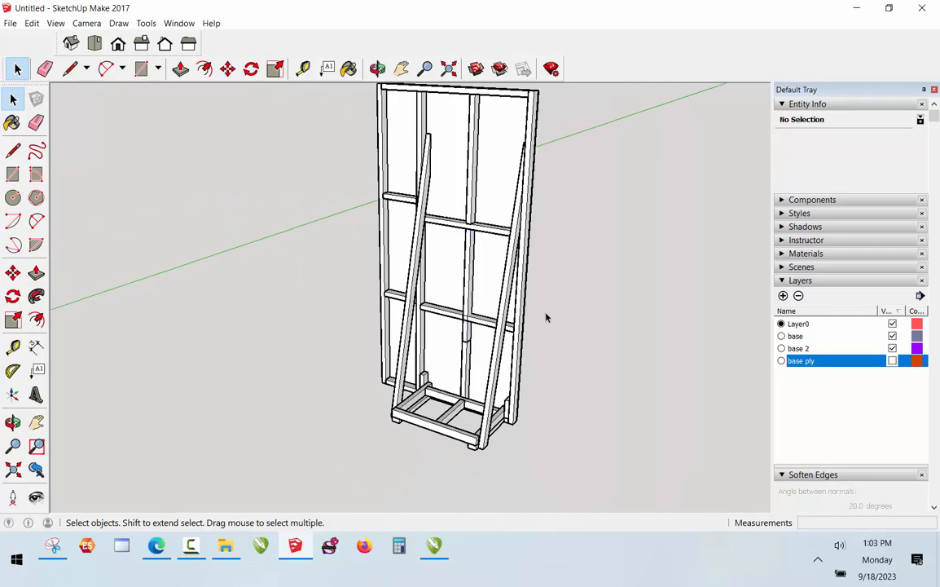
Delete the lower stud, and undo the deletion
scroll(546, 318, "up", 3)
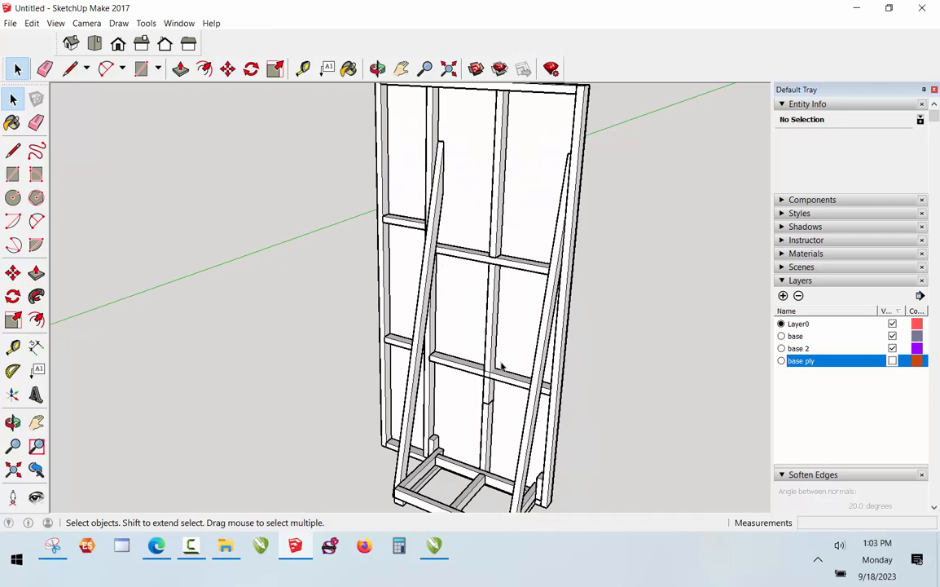
left_click(492, 423)
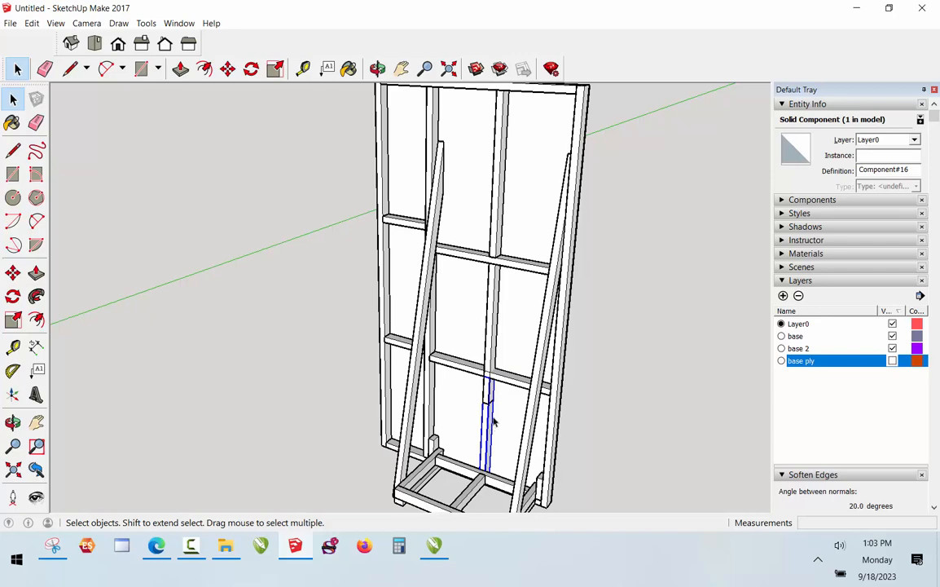
key("Delete")
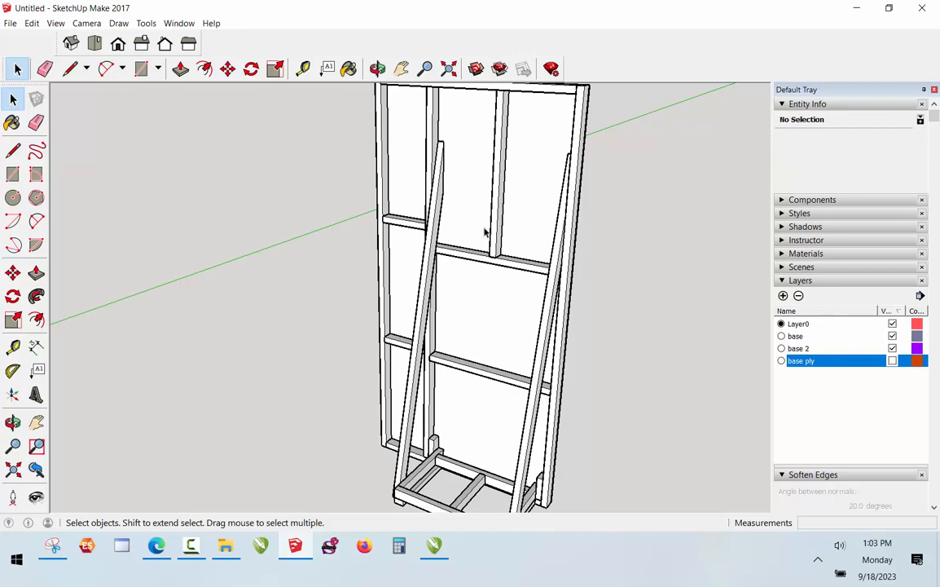
key("ctrl+z")
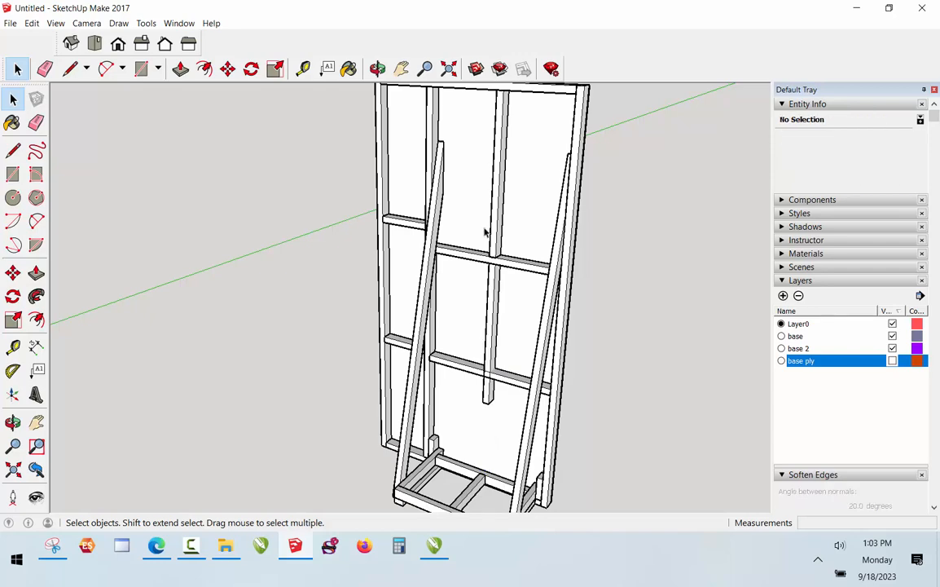
Delete the middle stud copy and the upper stud, keeping the lower stud in the wide bay
left_click(493, 279)
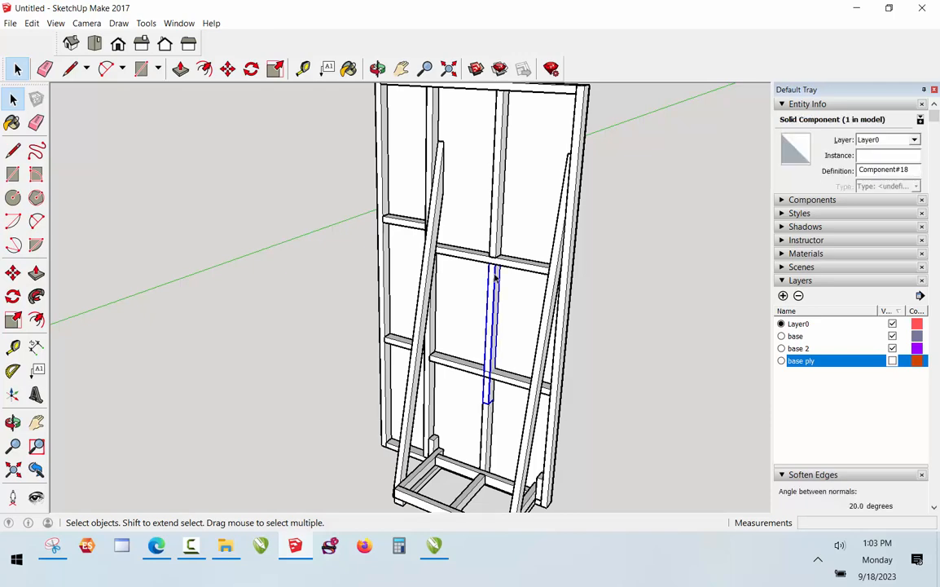
key("Delete")
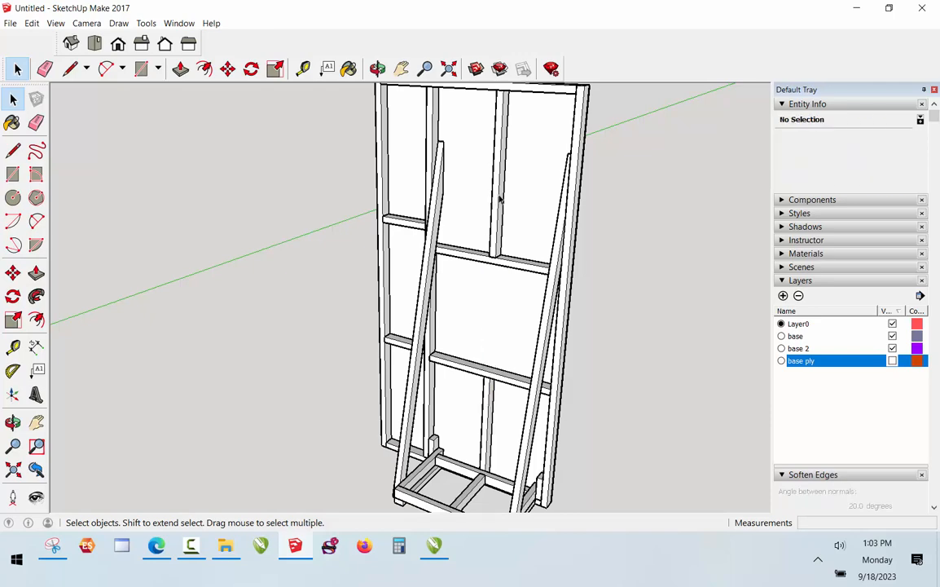
left_click(500, 200)
key("Delete")
Open the lower stud component and pull its top face up to the underside of the frame's top plate
scroll(491, 389, "up", 10)
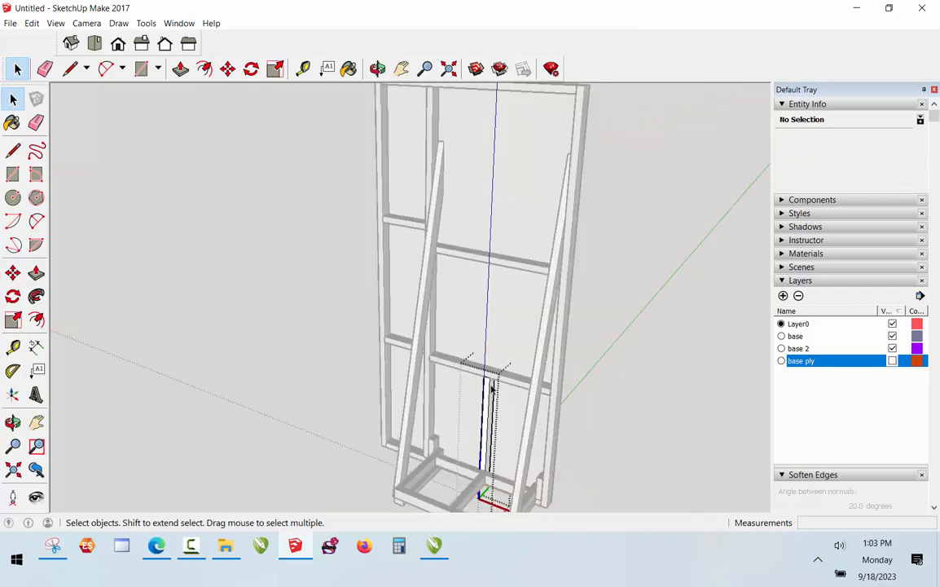
scroll(494, 379, "down", 5)
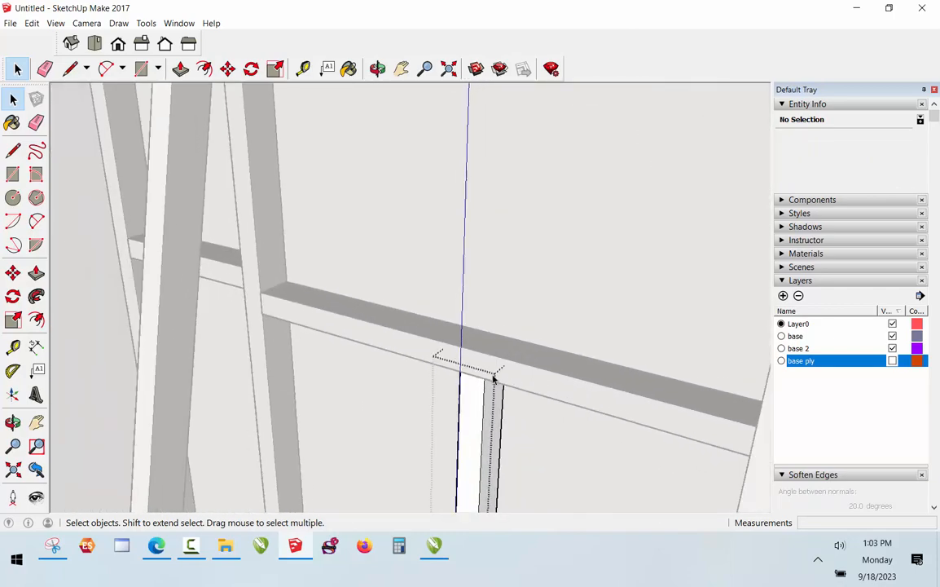
key("p")
left_click(479, 378)
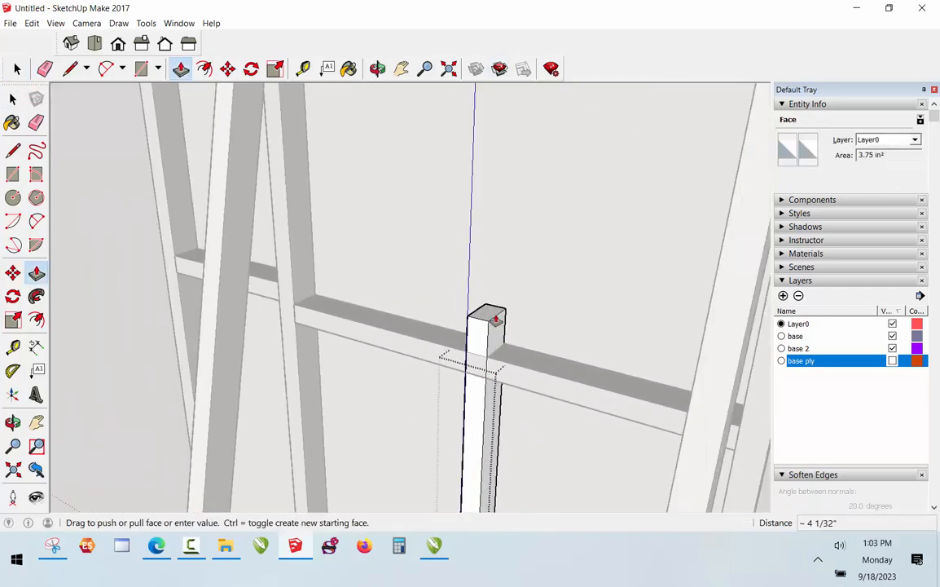
scroll(489, 318, "down", 8)
scroll(501, 134, "up", 4)
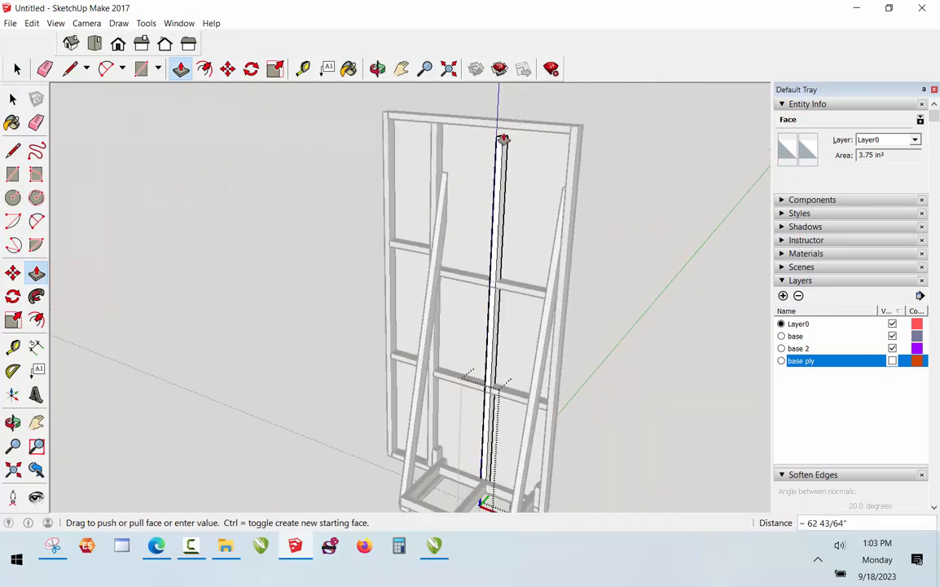
left_click(507, 128)
key("space")
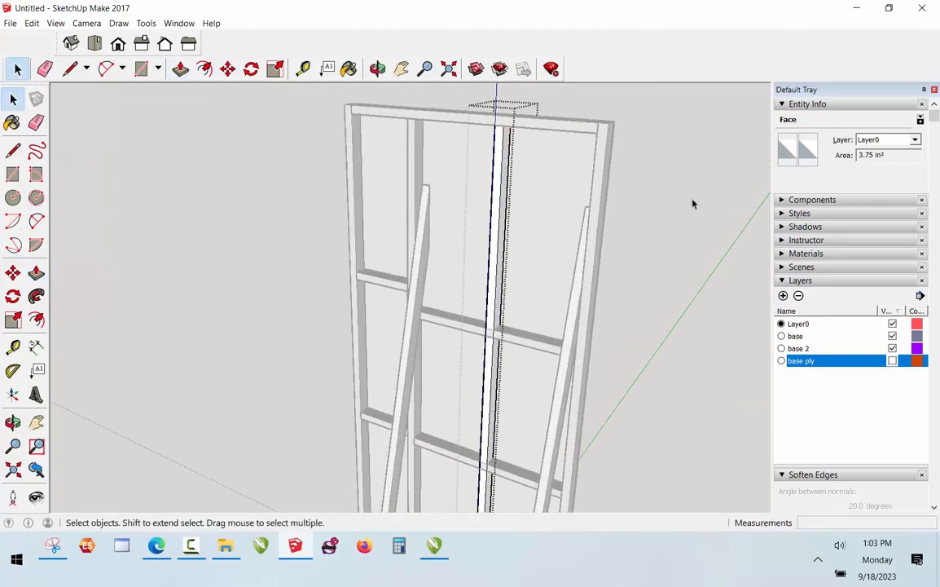
left_click(692, 199)
Open the wide bay's upper crosspiece component and push its far end face back to the side of the full-height center stud
scroll(498, 347, "up", 2)
double_click(505, 334)
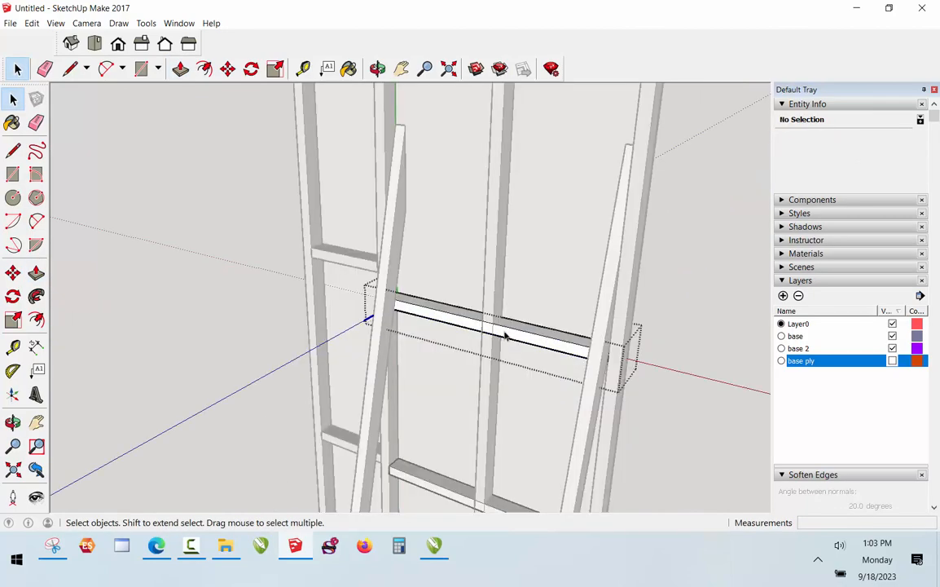
scroll(555, 349, "up", 2)
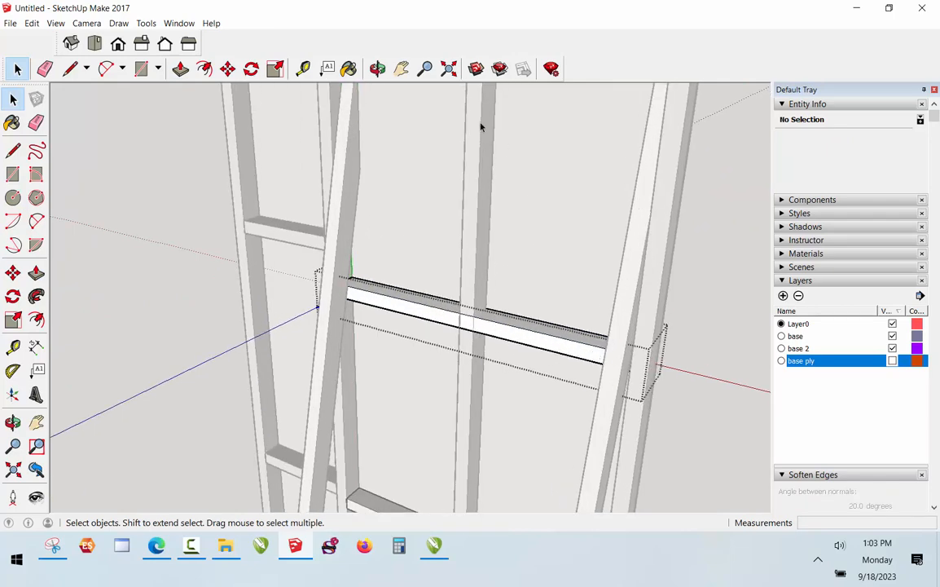
middle_click_drag(452, 206, 412, 305)
key("p")
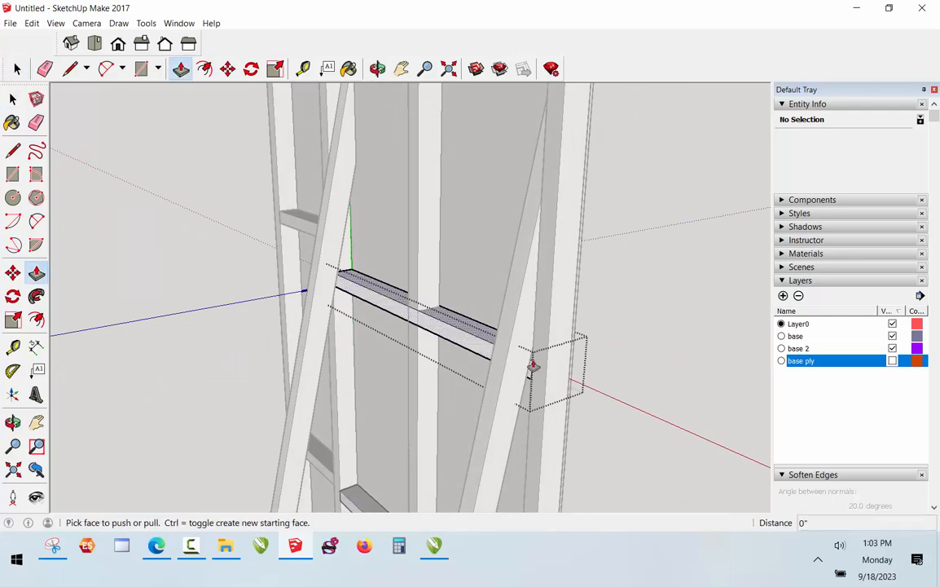
left_click_drag(538, 372, 413, 267)
scroll(467, 166, "down", 2)
key("space")
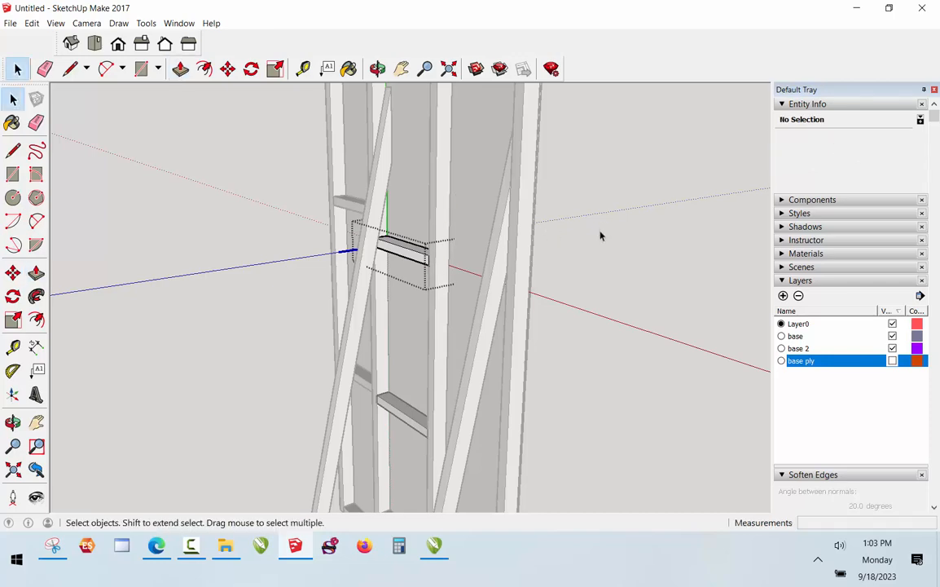
Copy the first bay's upper and lower crosspieces 30" across into the empty end bay, starting against its near stud
middle_click_drag(599, 235, 417, 356)
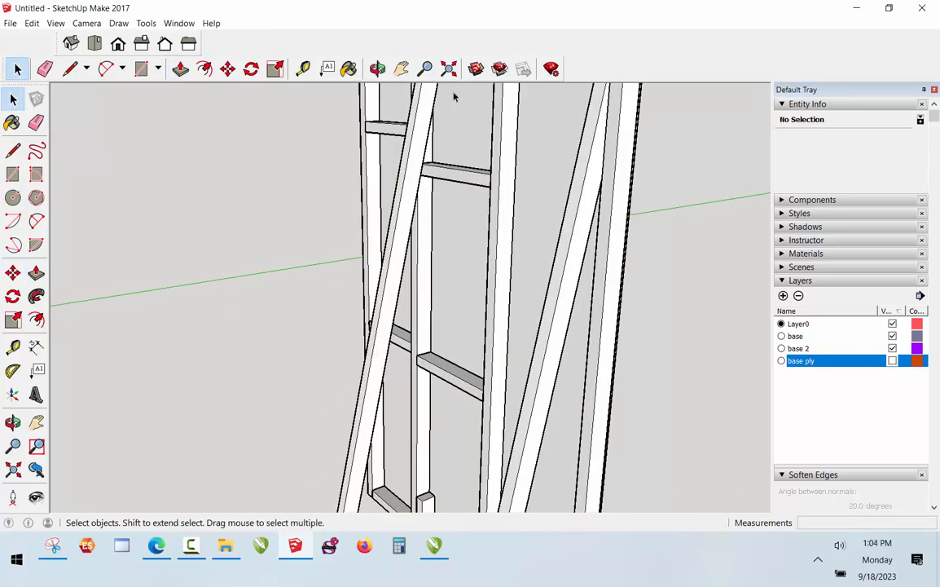
left_click(378, 69)
left_click_drag(505, 269, 520, 310)
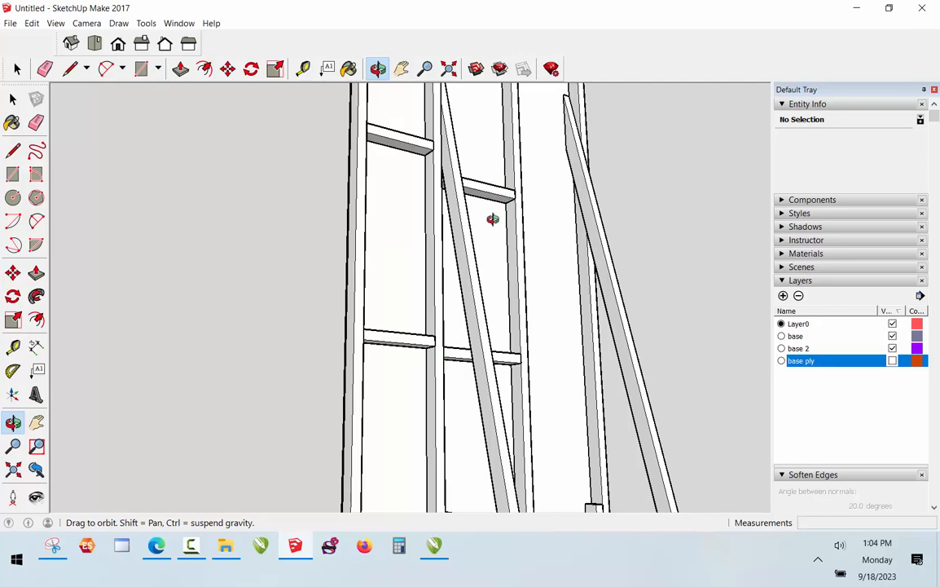
scroll(374, 290, "down", 5)
left_click(449, 68)
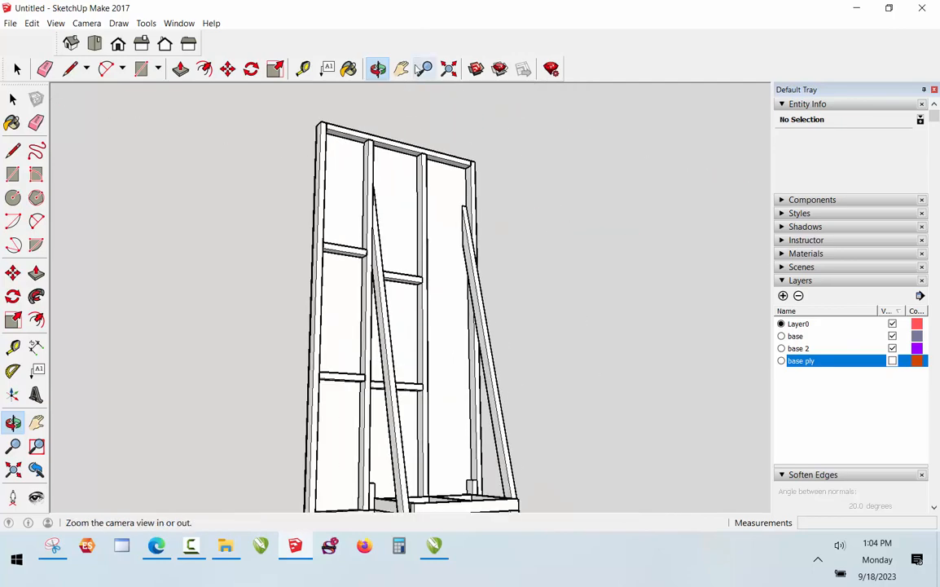
left_click_drag(424, 277, 340, 341)
key("space")
scroll(358, 248, "up", 3)
left_click(358, 248)
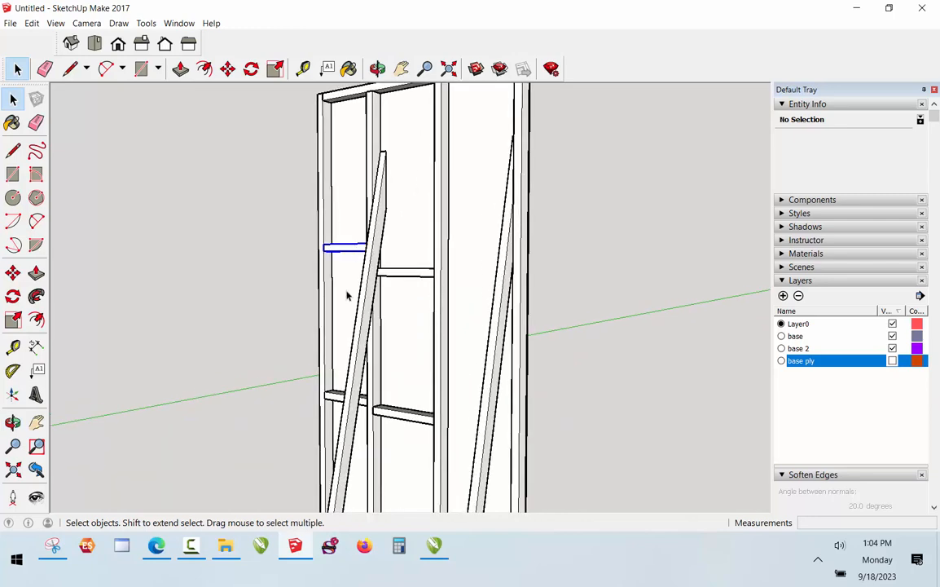
left_click(329, 398, "shift")
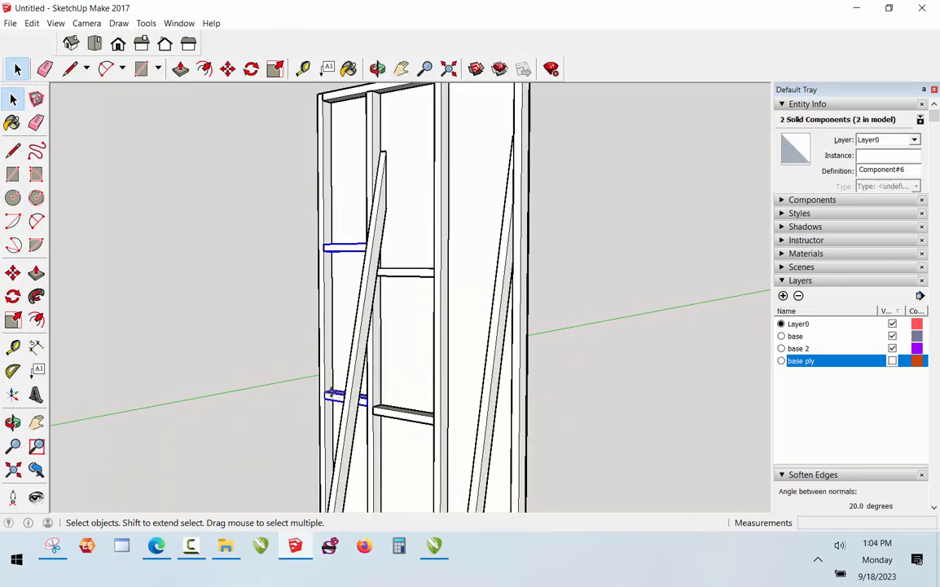
key("m")
key("ctrl")
left_click(324, 244)
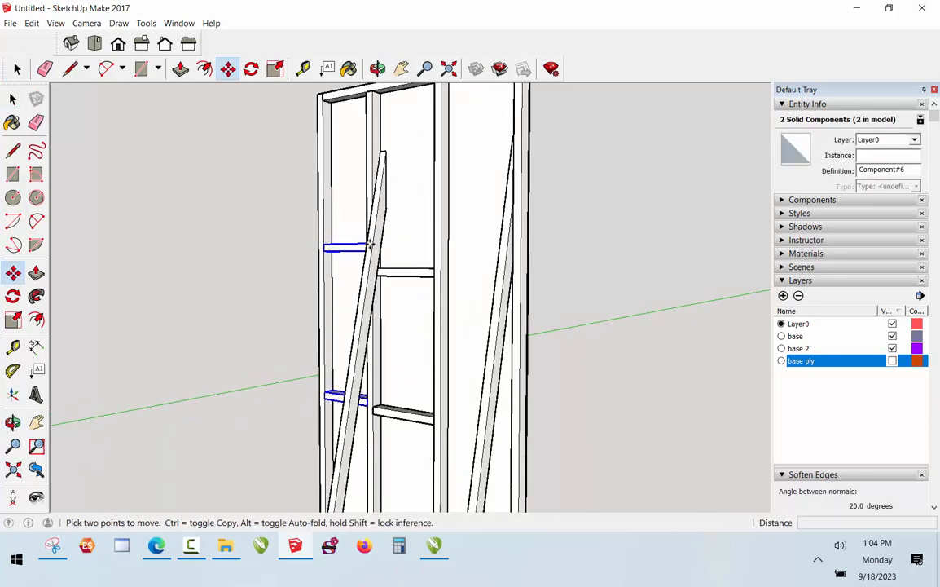
left_click(440, 242)
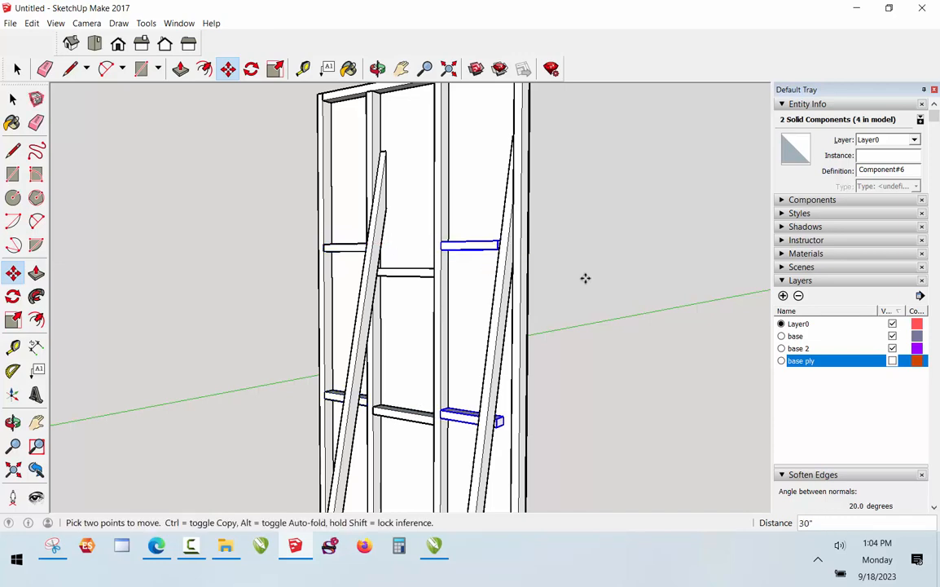
Make the two copied crosspieces in the end bay unique
key("space")
left_click(482, 258)
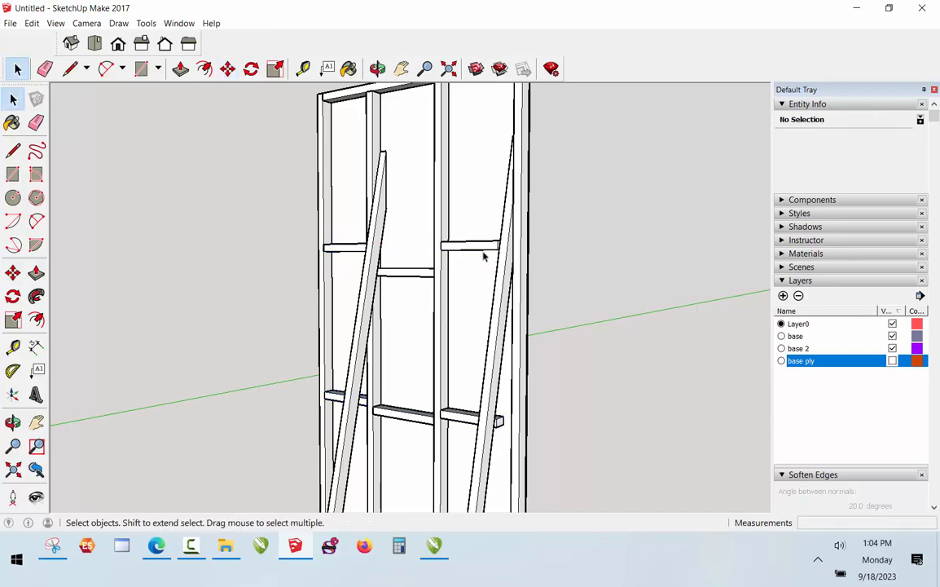
left_click(486, 417, "shift")
right_click(474, 418)
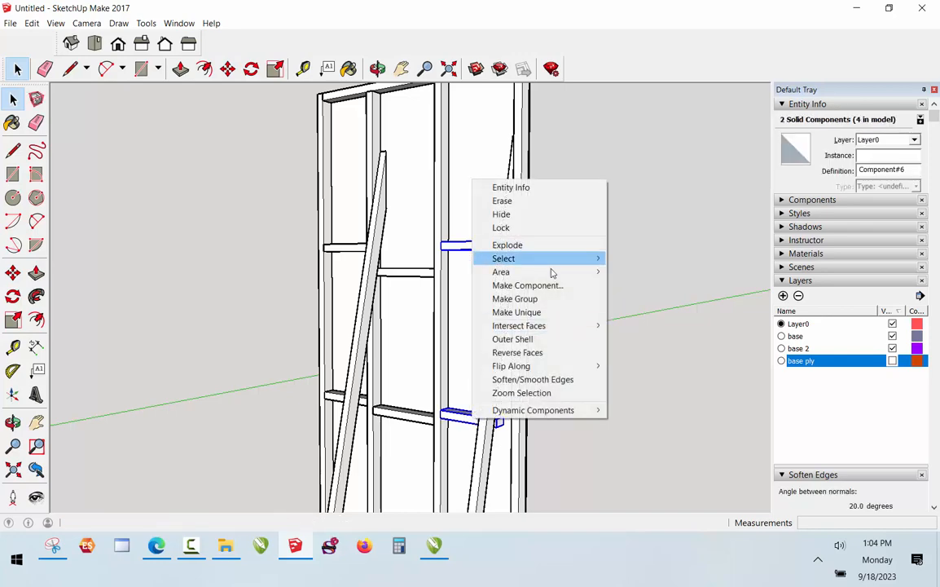
left_click(549, 314)
left_click(589, 299)
Open the end bay's lower crosspiece component and pull its free end face 3" out to the side of the outer stud
scroll(532, 226, "up", 2)
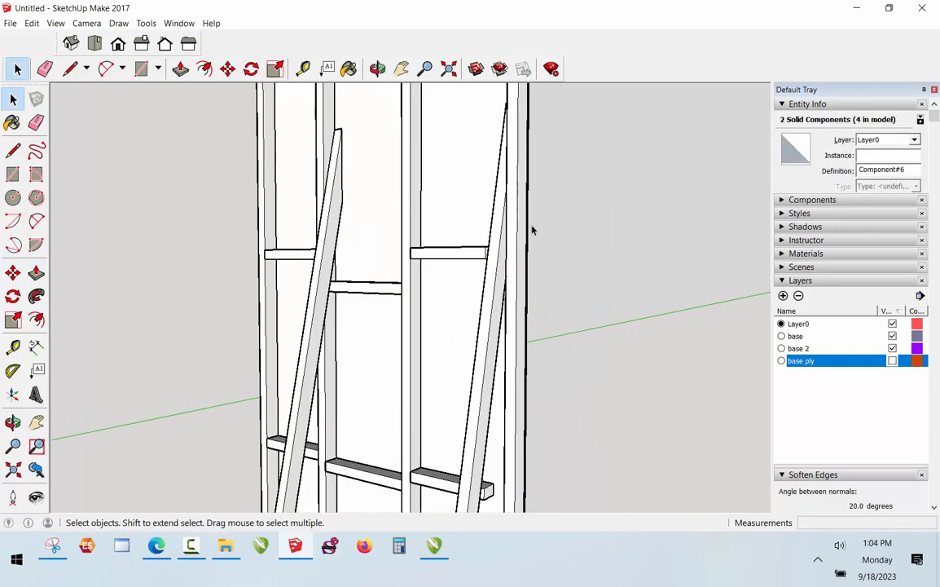
scroll(497, 256, "up", 3)
scroll(487, 255, "down", 2)
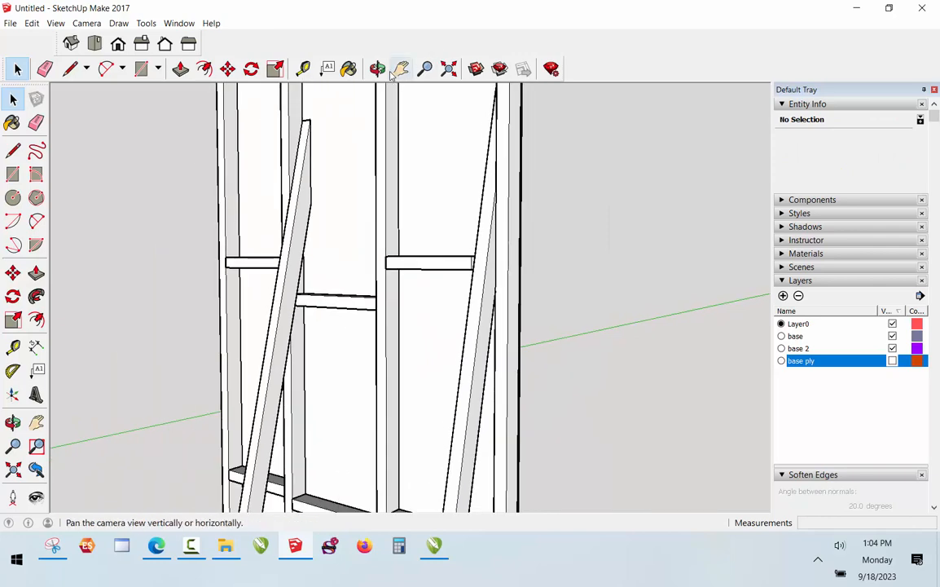
scroll(481, 224, "down", 2)
scroll(497, 379, "up", 1)
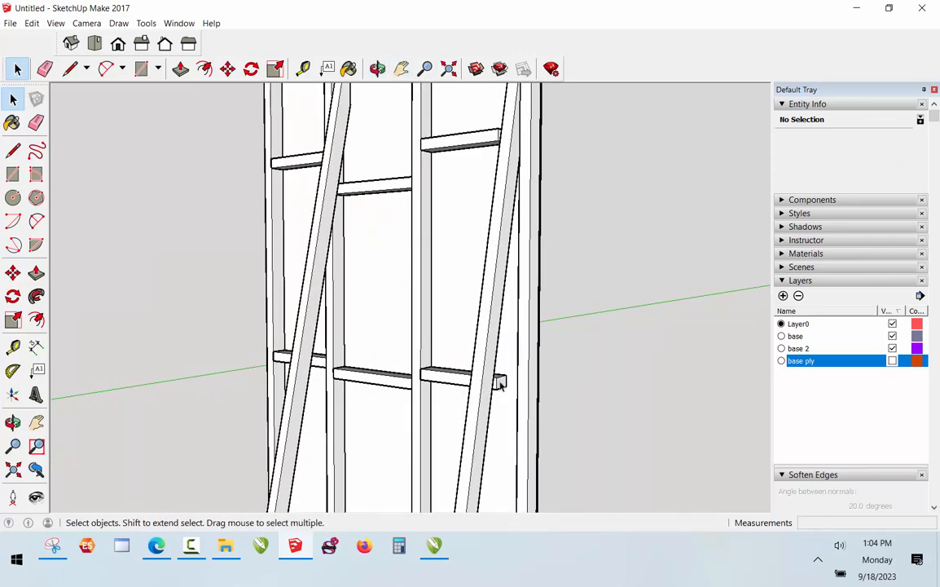
double_click(500, 384)
key("p")
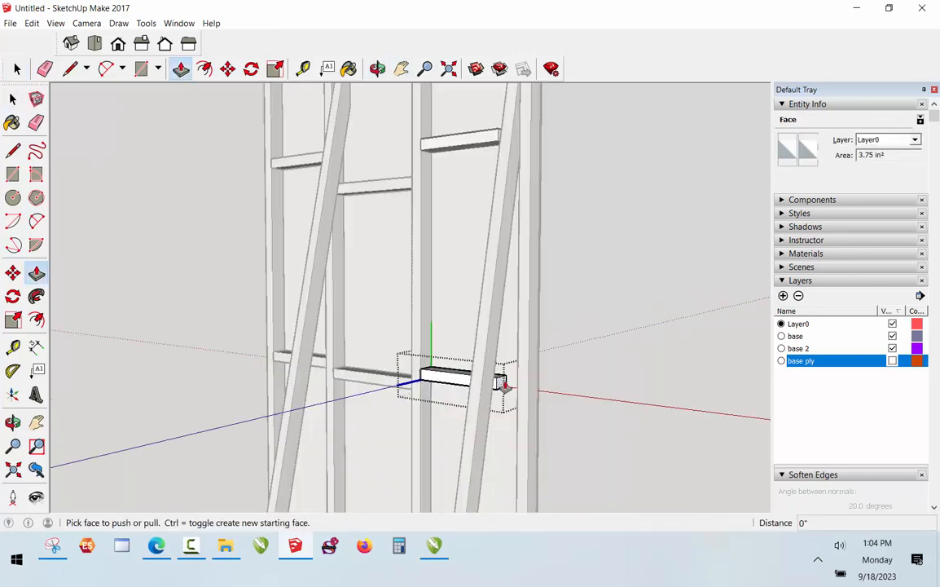
left_click(500, 383)
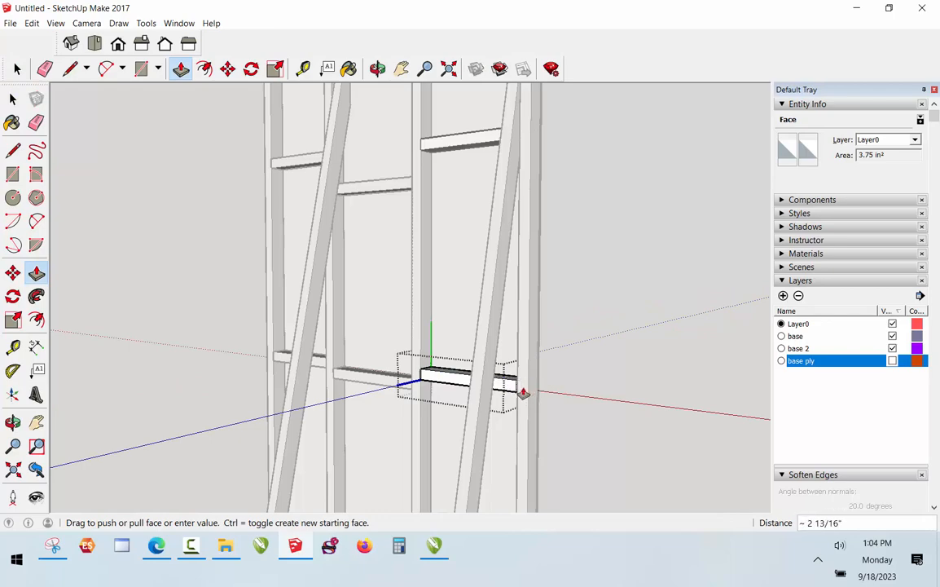
left_click(519, 355)
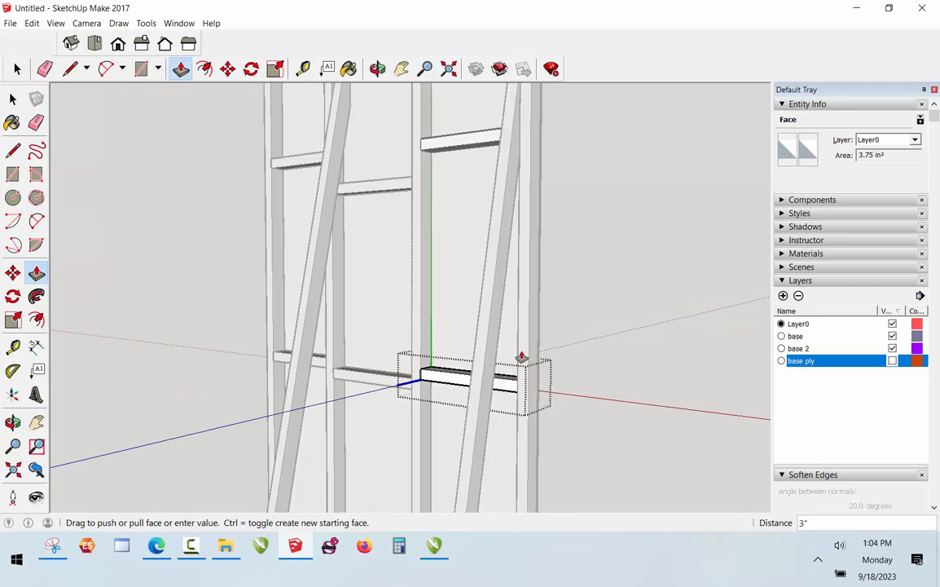
key("space")
key("shift+z")
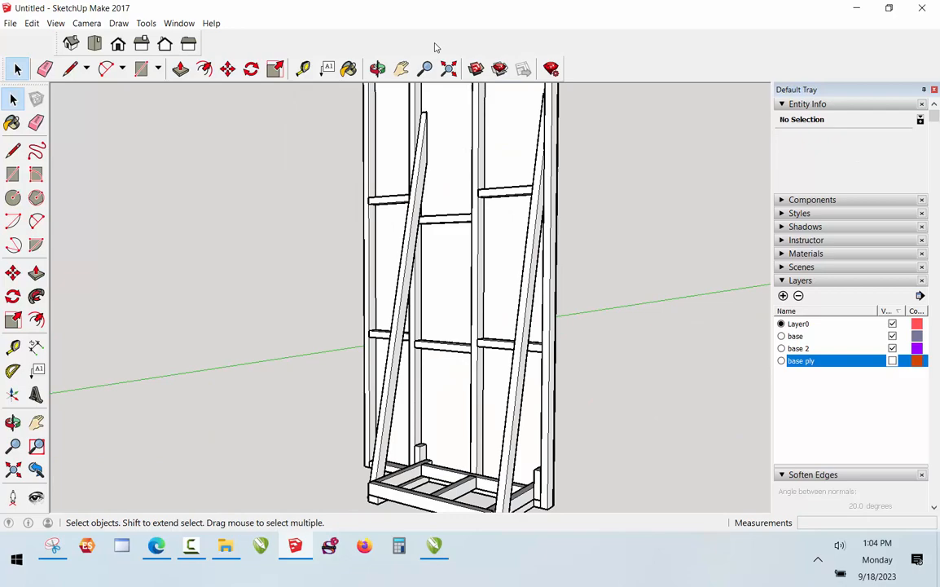
Reposition the end bay's upper crosspiece by lowering it to the lower crosspiece's front edge and raising it 26" from there
left_click(377, 69)
left_click_drag(407, 135, 505, 193)
scroll(405, 225, "up", 5)
scroll(461, 198, "down", 4)
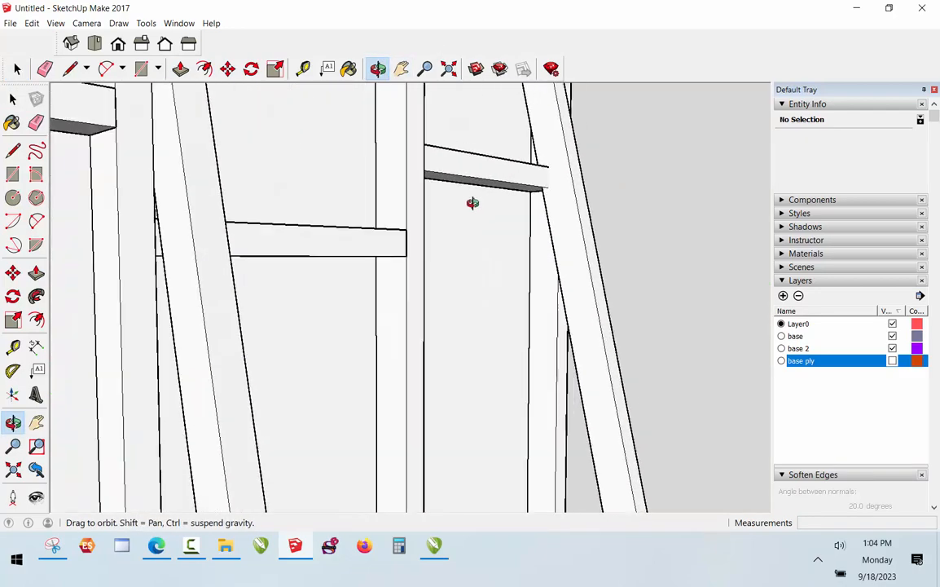
key("space")
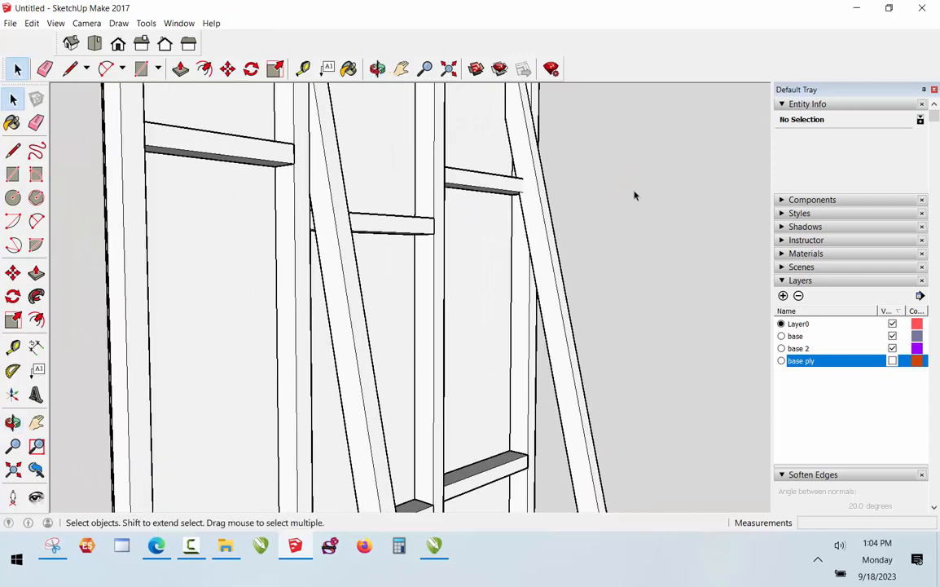
left_click(516, 181)
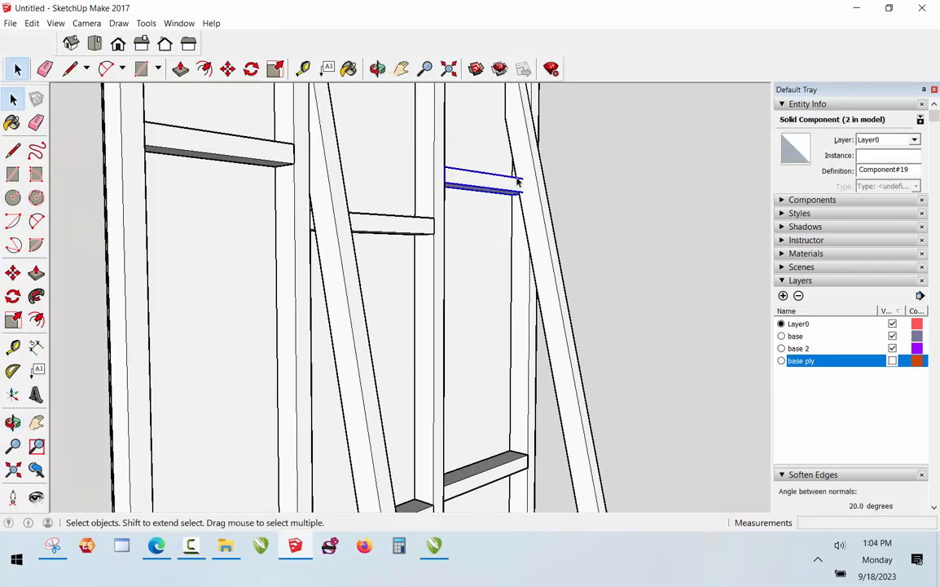
key("m")
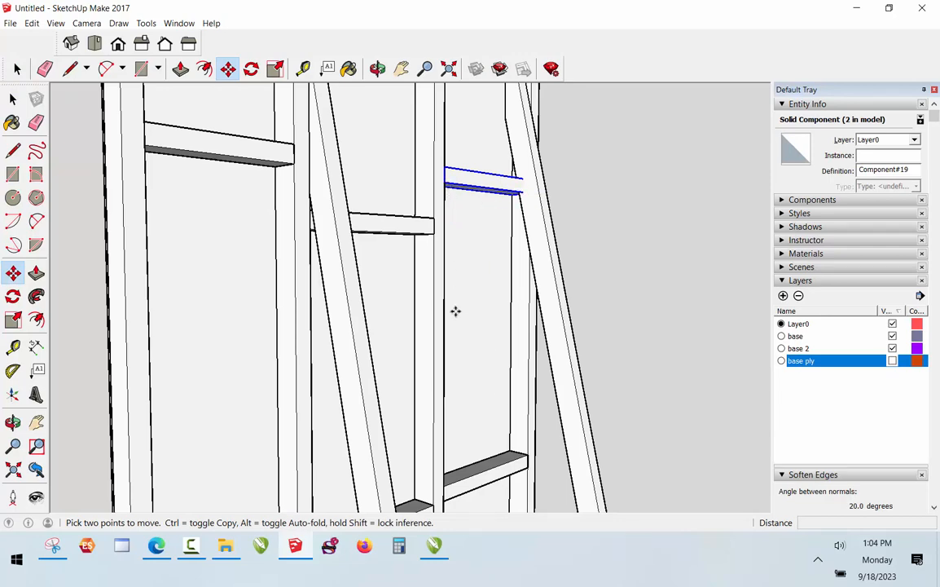
left_click(445, 190)
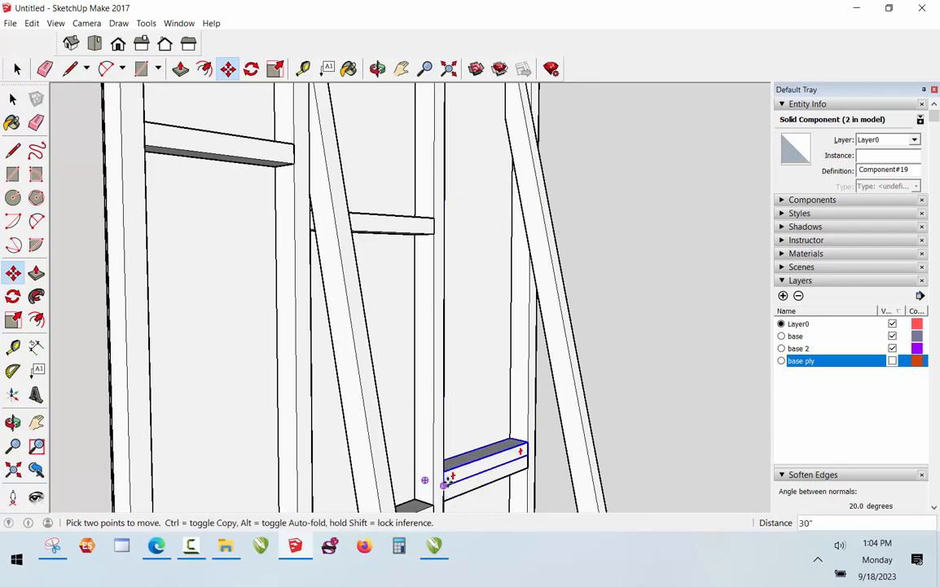
left_click(445, 480)
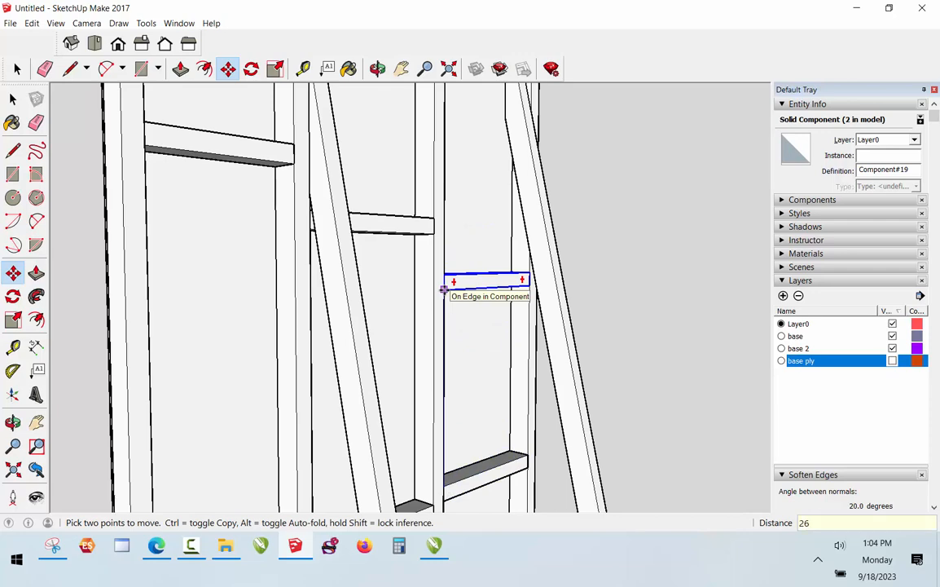
key("Return")
key("space")
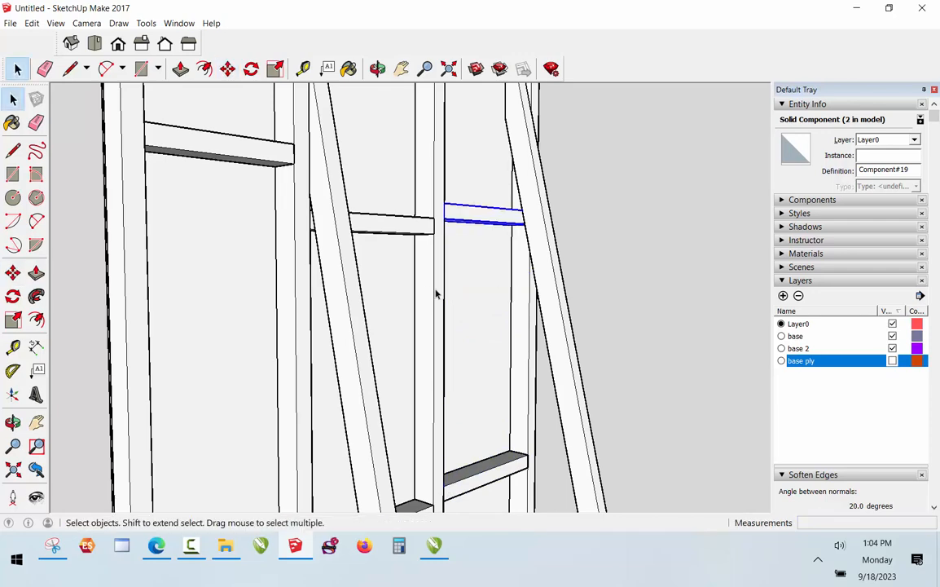
Select the middle bay's upper crosspiece and examine how the upper and lower crosspieces line up across the three bays
left_click(414, 296)
left_click(392, 226)
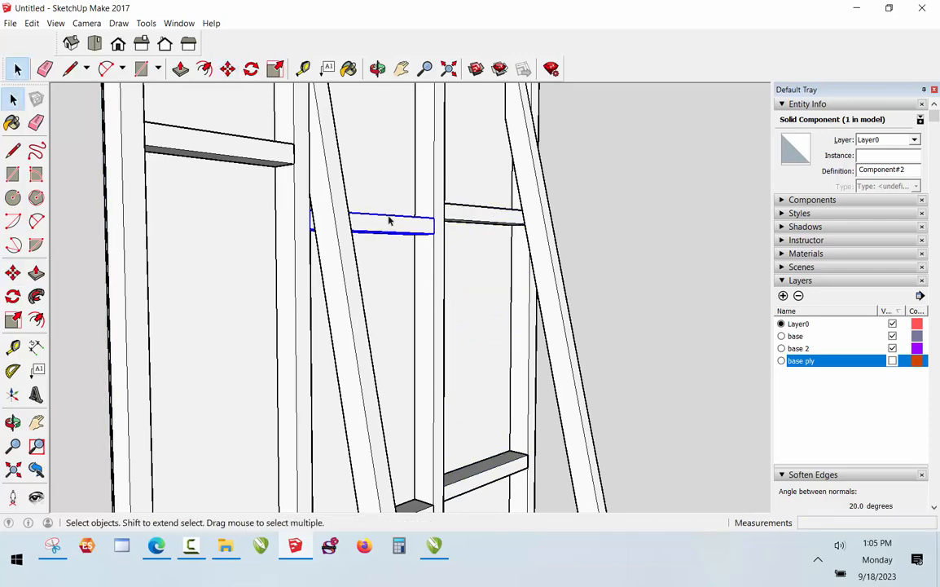
scroll(326, 256, "down", 3)
scroll(353, 429, "up", 2)
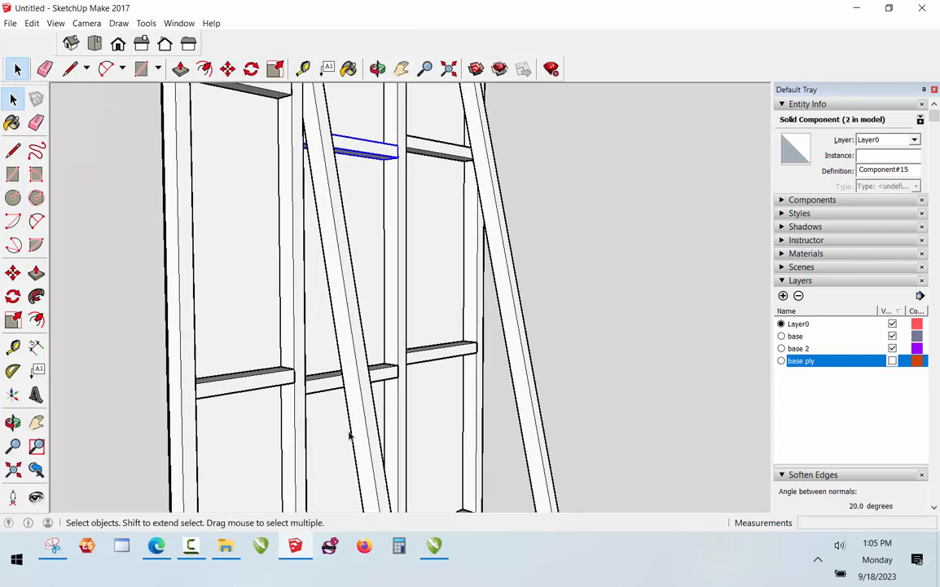
scroll(374, 305, "down", 3)
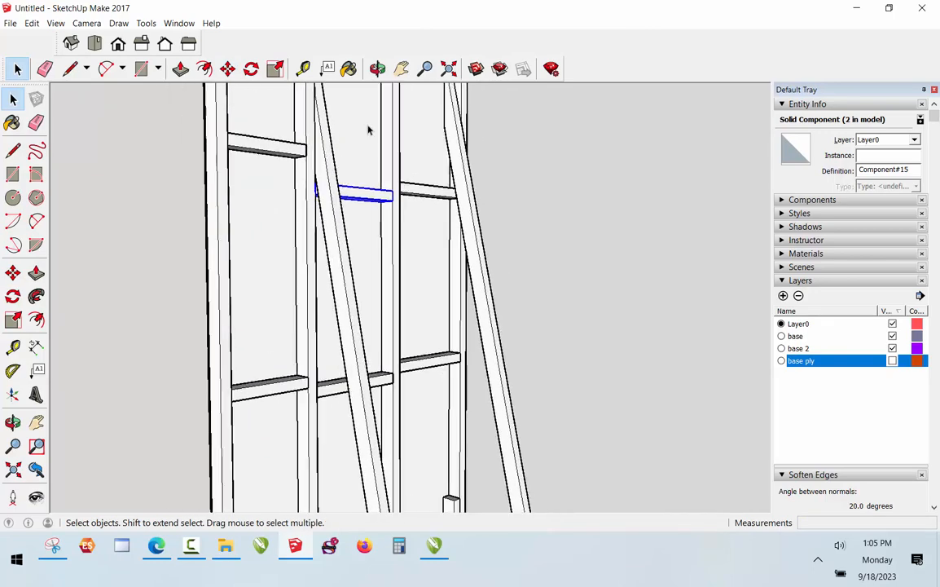
scroll(363, 207, "down", 2)
scroll(371, 118, "up", 4)
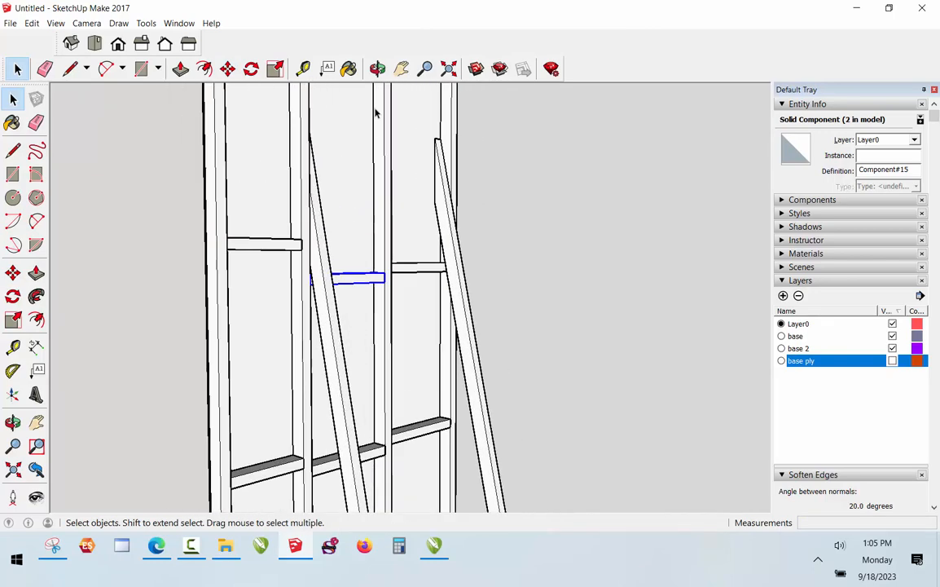
left_click(378, 68)
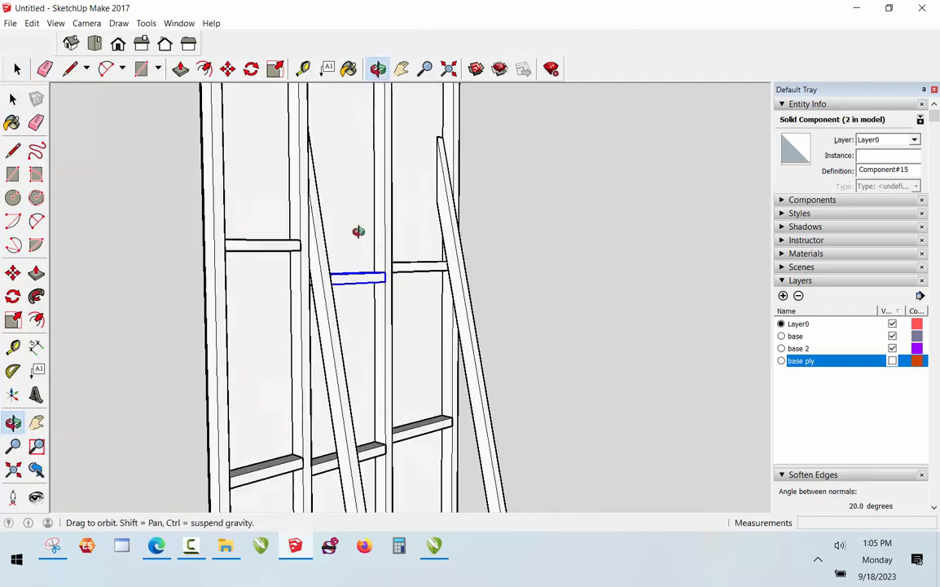
left_click_drag(357, 230, 69, 237)
left_click_drag(317, 216, 470, 304)
Measure the vertical distance between the end bay's upper and lower crosspieces along the stud edge
key("space")
key("t")
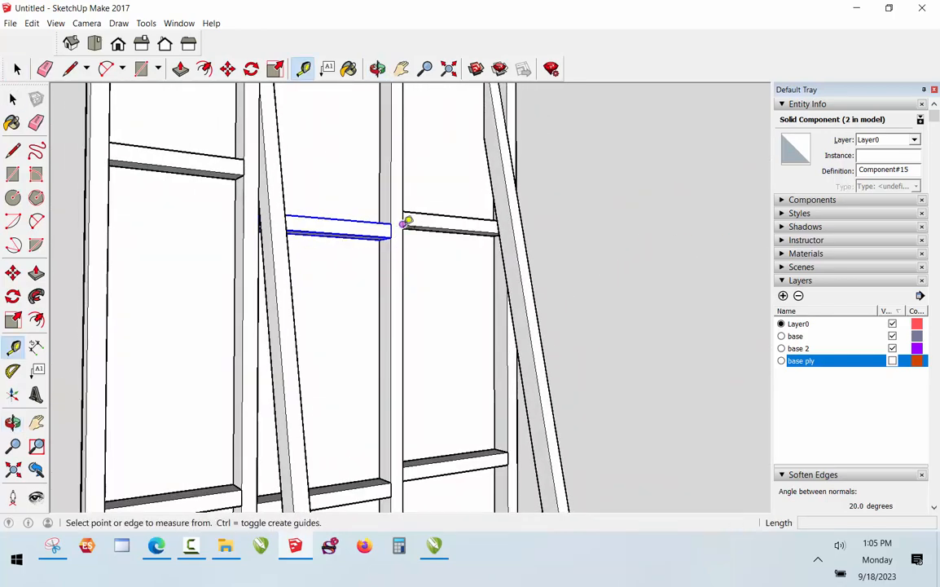
left_click(403, 224)
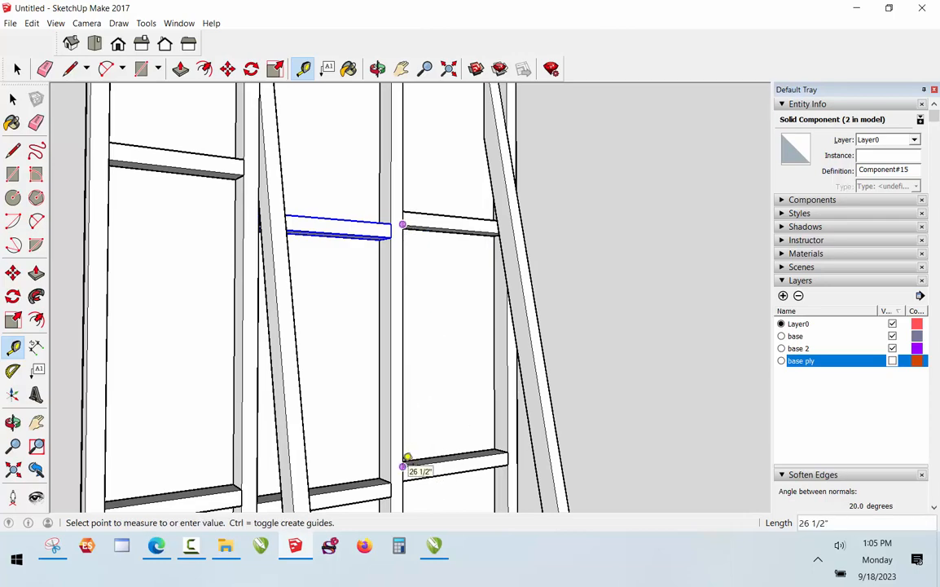
left_click(403, 466)
scroll(454, 227, "down", 3)
scroll(418, 408, "up", 4)
scroll(368, 224, "down", 4)
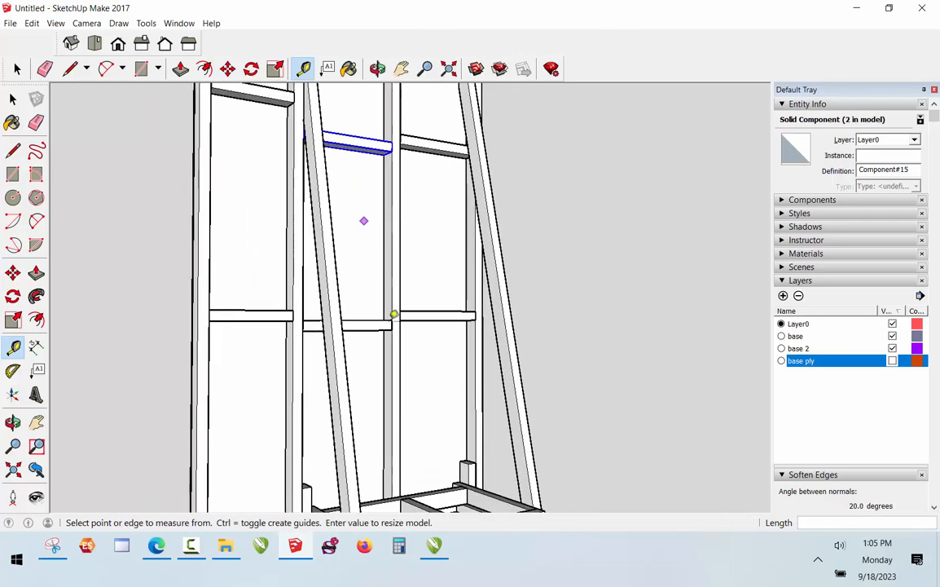
scroll(420, 389, "down", 2)
key("space")
scroll(390, 319, "up", 2)
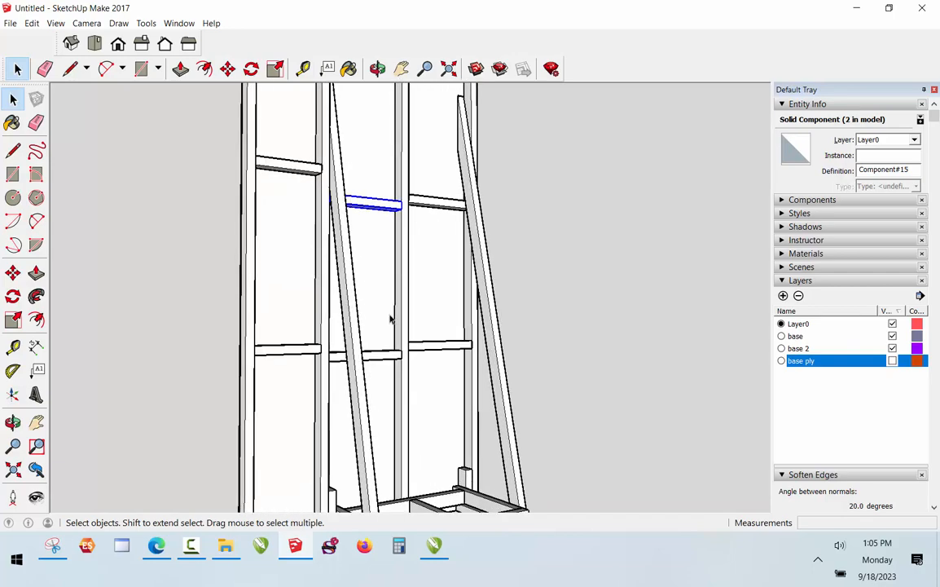
scroll(383, 183, "up", 3)
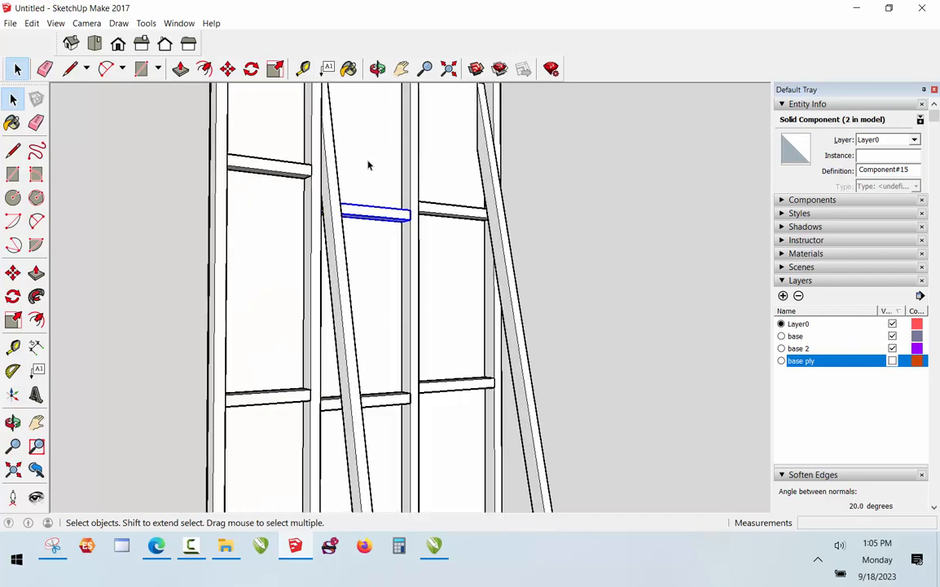
Lower the end bay's upper crosspiece by 1.5" along the stud edge
left_click(377, 69)
left_click_drag(427, 186, 519, 168)
scroll(544, 217, "up", 2)
key("space")
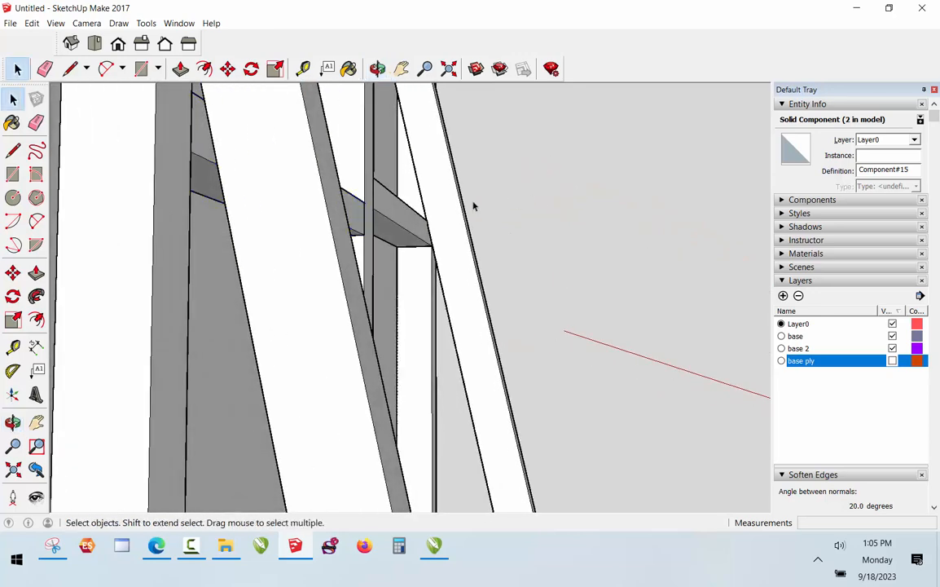
left_click(473, 203)
left_click(336, 214)
key("m")
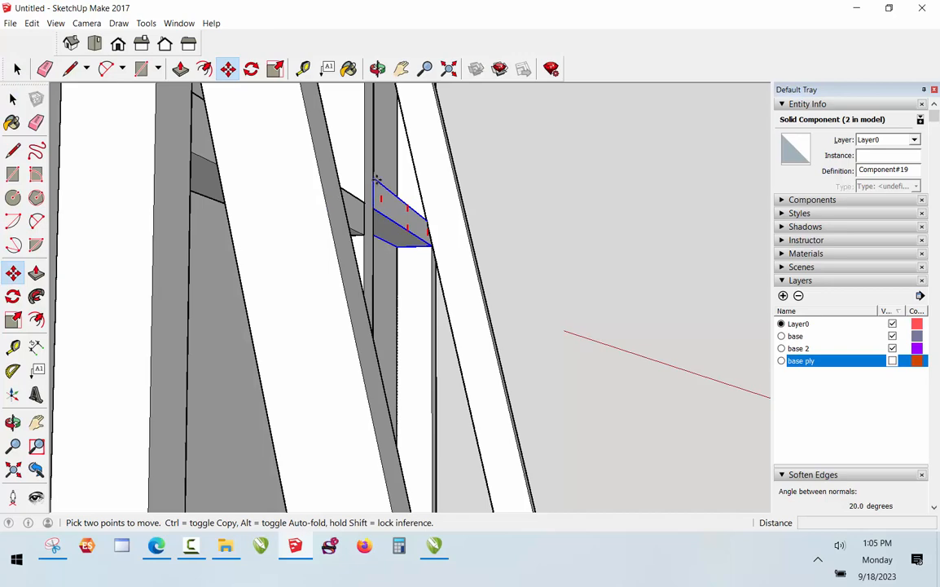
left_click(376, 179)
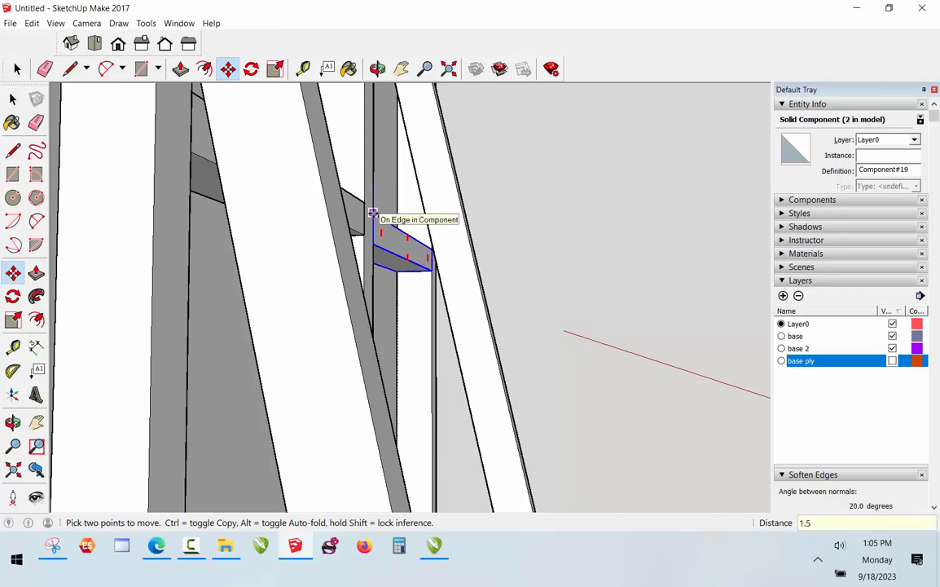
key("Return")
key("space")
left_click(636, 228)
Examine the alignment of the upper and lower crosspieces across the three bays and the overall frame
scroll(175, 167, "down", 5)
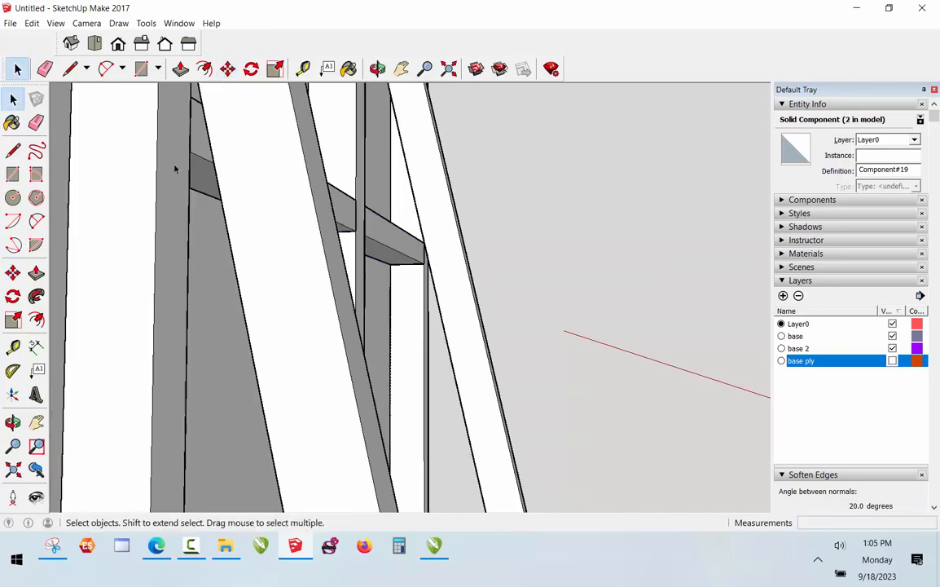
left_click(377, 68)
left_click_drag(318, 244, 423, 219)
key("space")
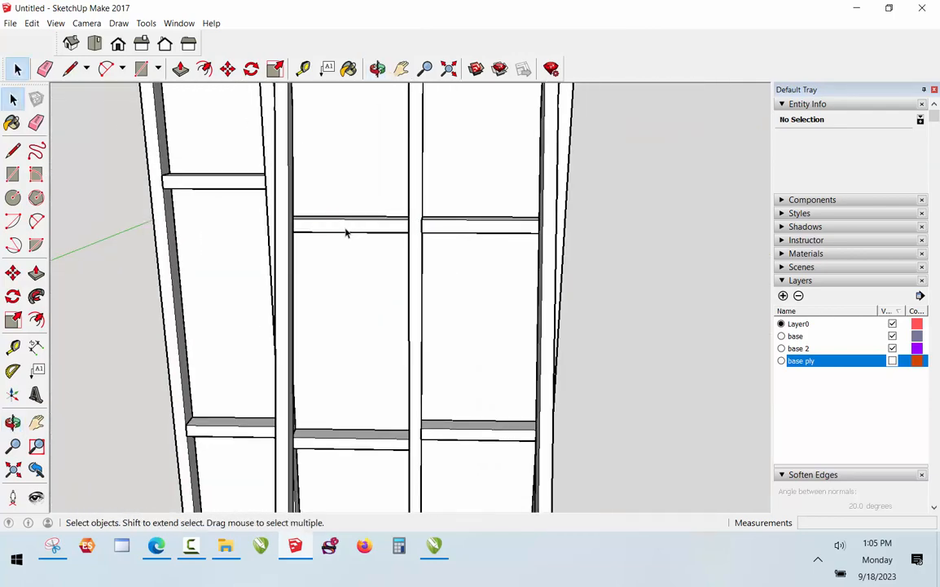
scroll(397, 230, "up", 6)
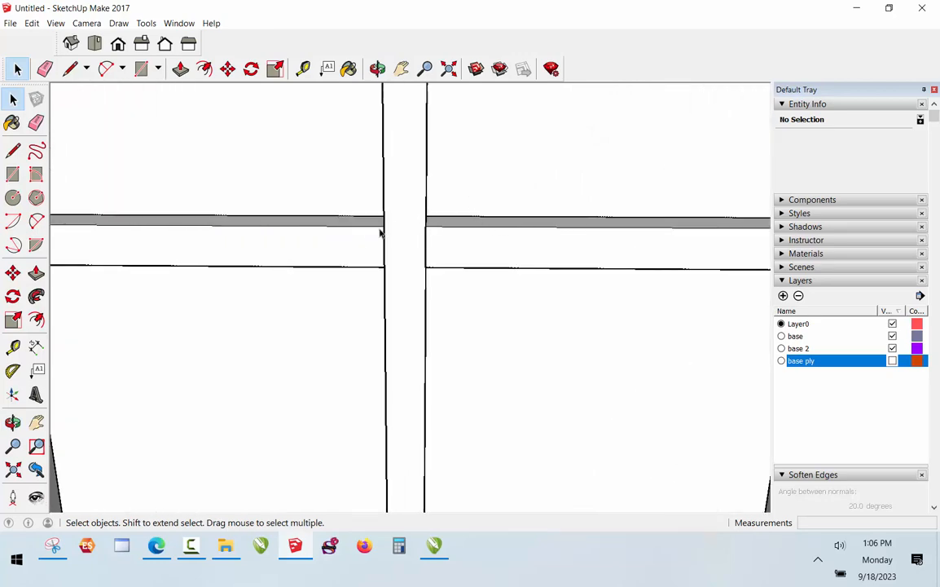
scroll(319, 232, "down", 4)
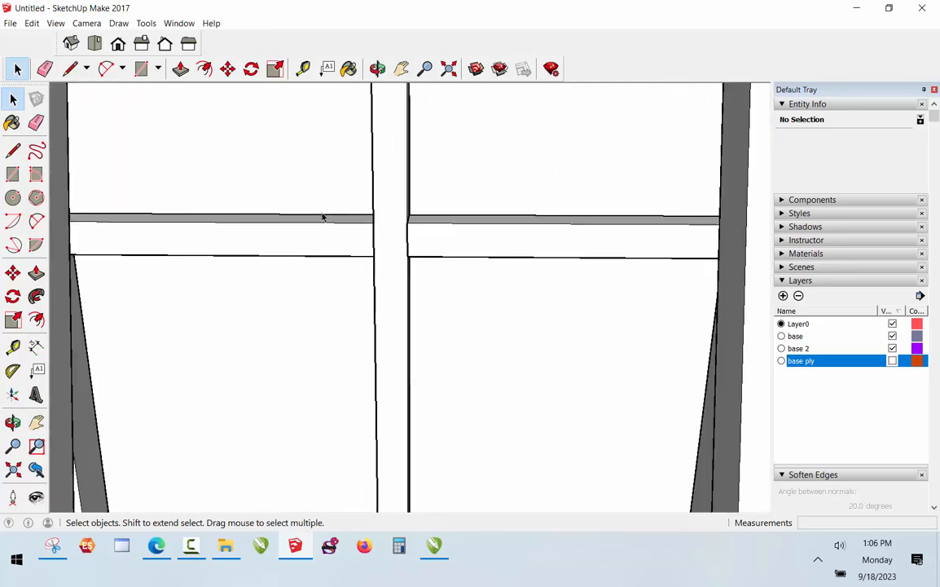
middle_click_drag(323, 216, 353, 199)
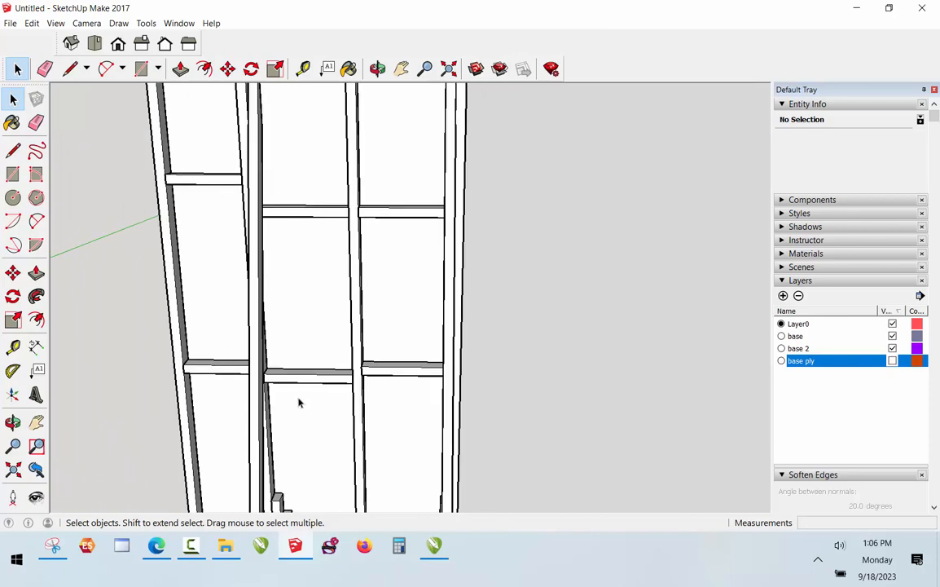
scroll(299, 402, "up", 3)
scroll(330, 233, "down", 3)
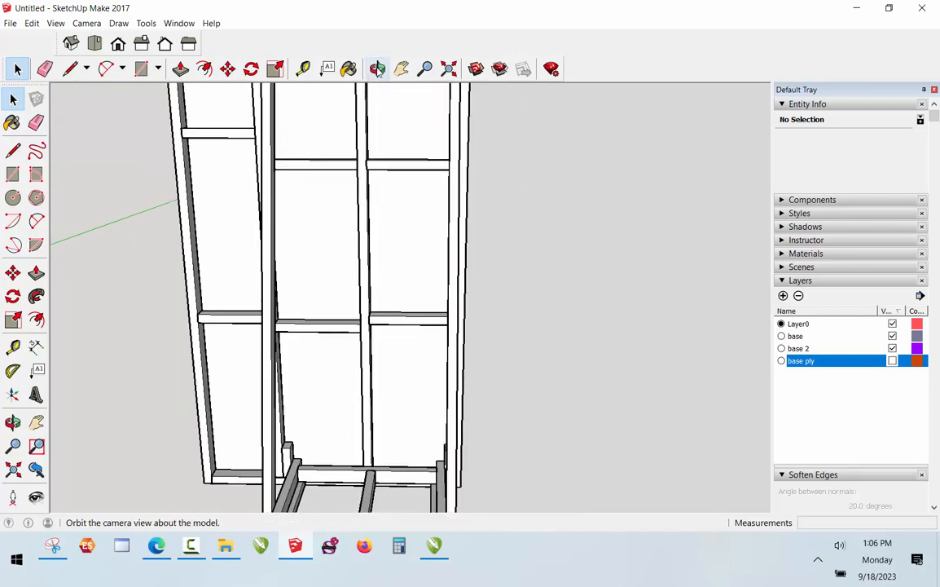
left_click(377, 69)
left_click_drag(456, 244, 388, 215)
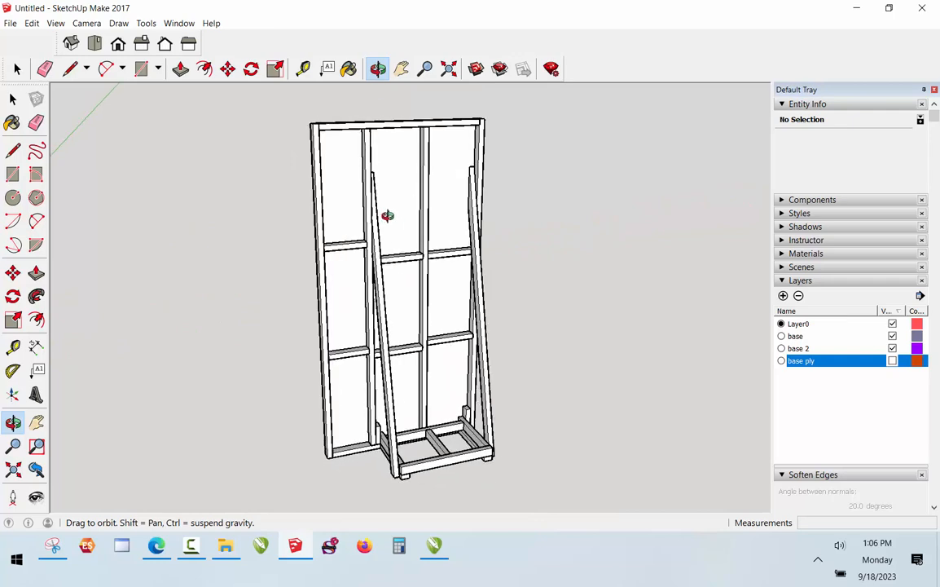
key("space")
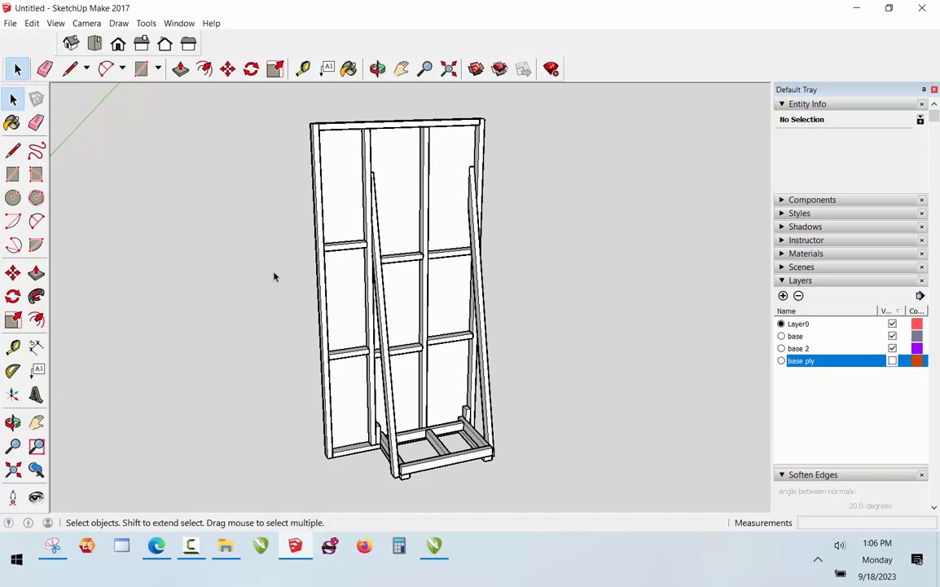
Copy the entire framed structure, including base and braces, about 75" along the red axis, clear of the original
scroll(309, 129, "down", 4)
scroll(373, 255, "up", 3)
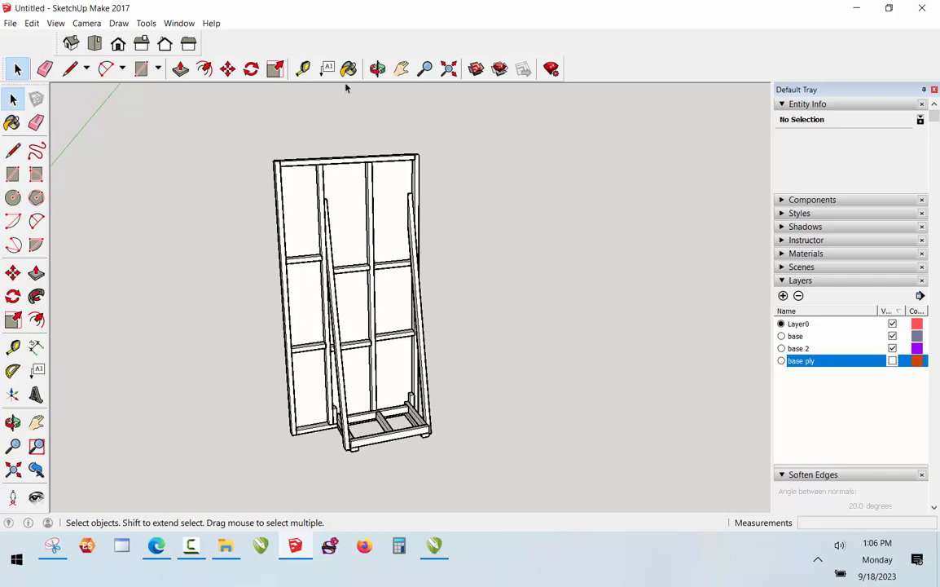
left_click(377, 69)
left_click_drag(416, 183, 282, 203)
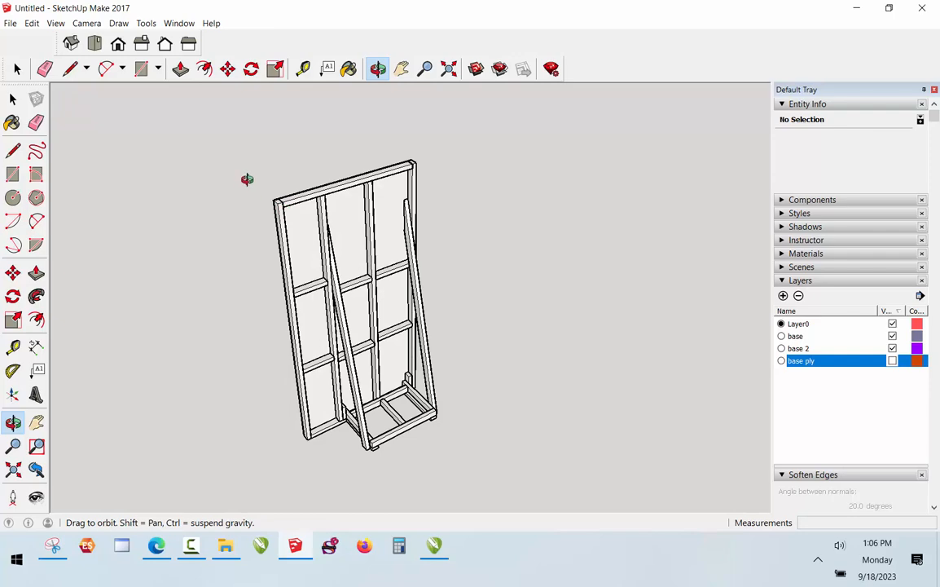
key("space")
left_click_drag(241, 176, 538, 521)
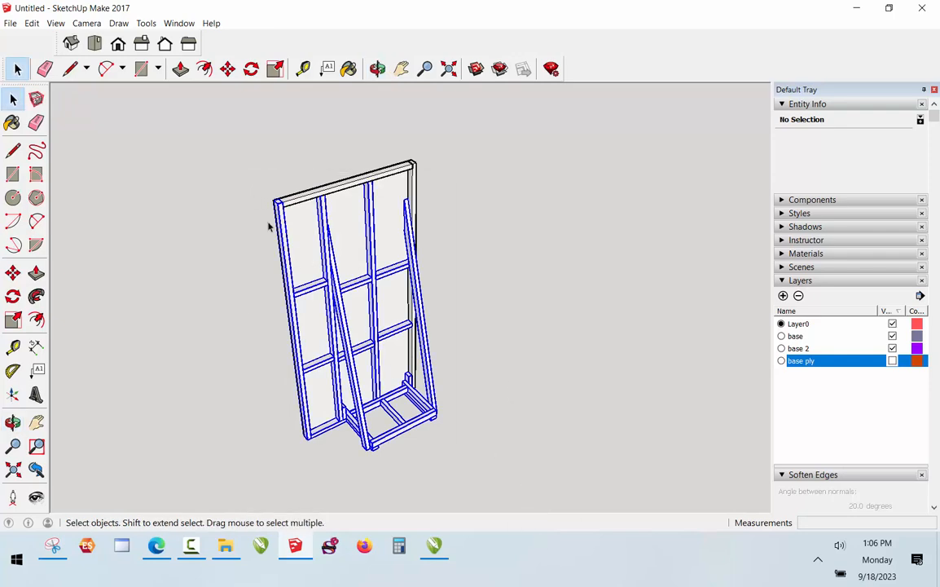
left_click_drag(232, 128, 506, 457)
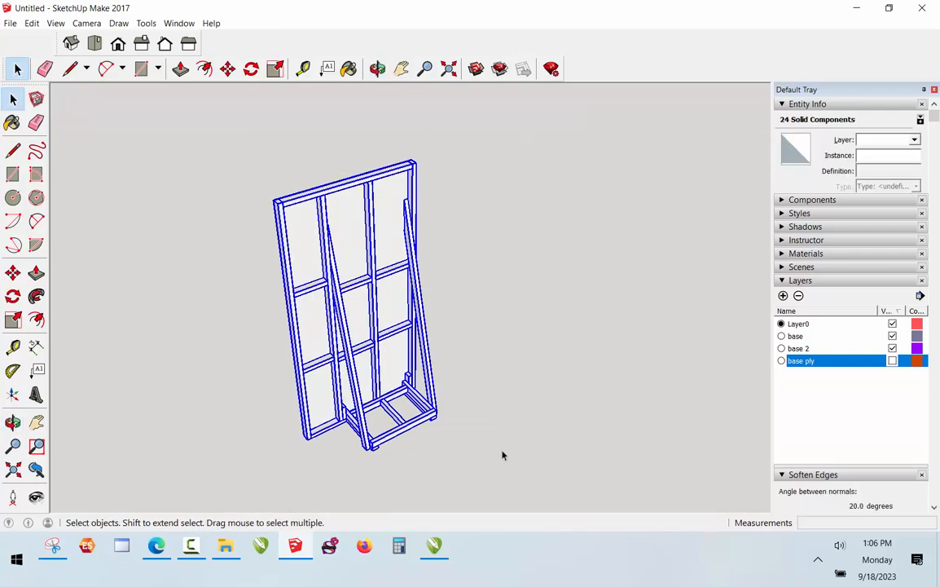
key("m")
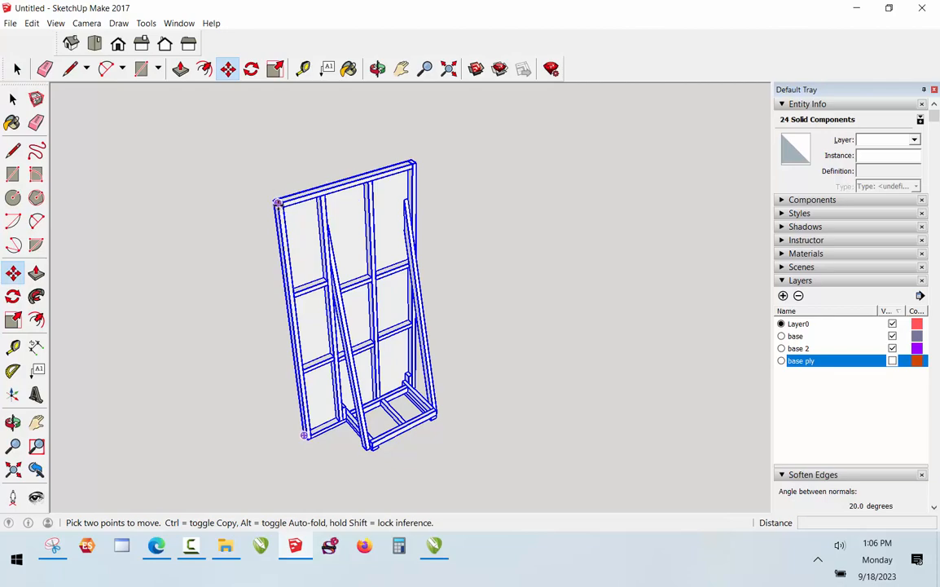
left_click(277, 203)
key("ctrl")
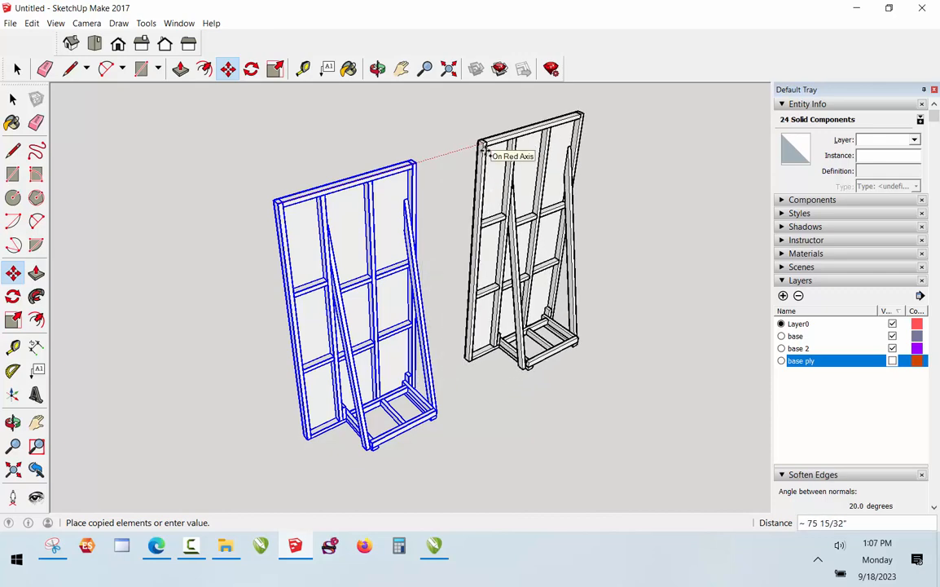
left_click(482, 147)
left_click(445, 130)
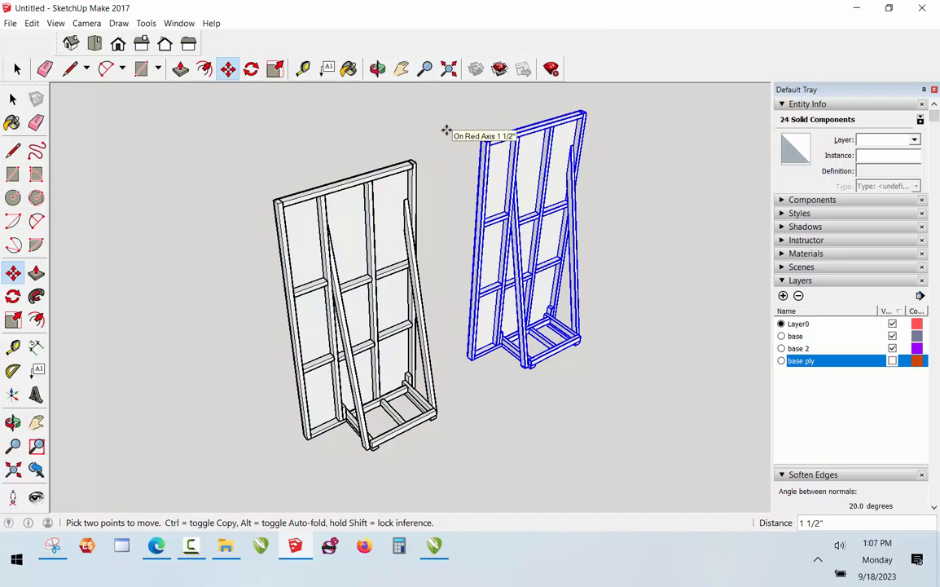
key("space")
left_click(448, 133)
Rename the "base 2" layer as "base 2 right"
scroll(383, 372, "down", 1)
scroll(538, 184, "up", 3)
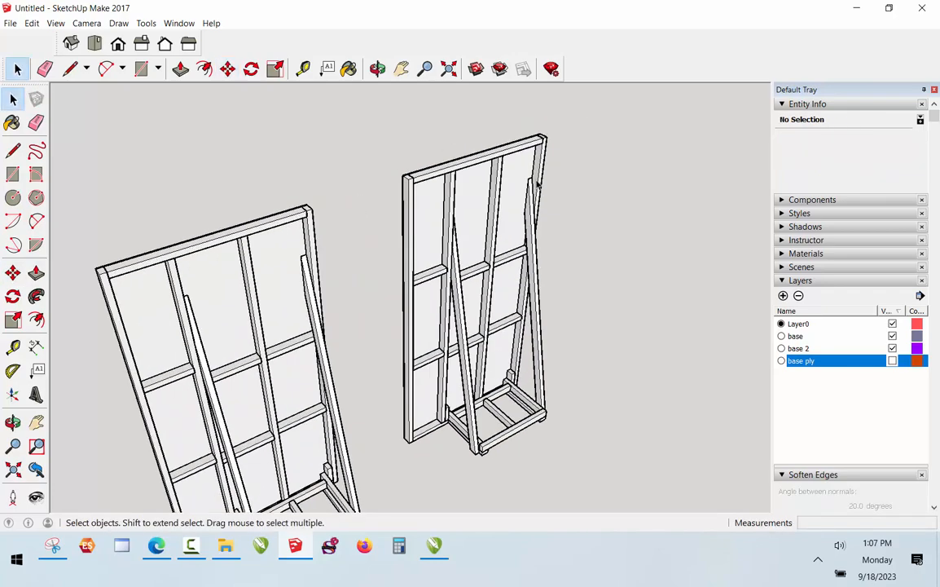
scroll(538, 184, "up", 1)
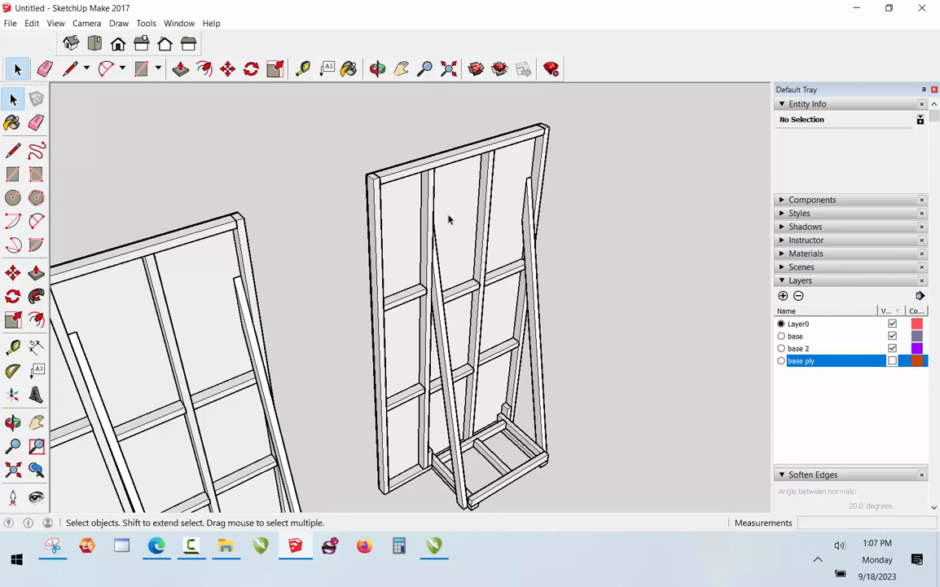
scroll(448, 219, "down", 1)
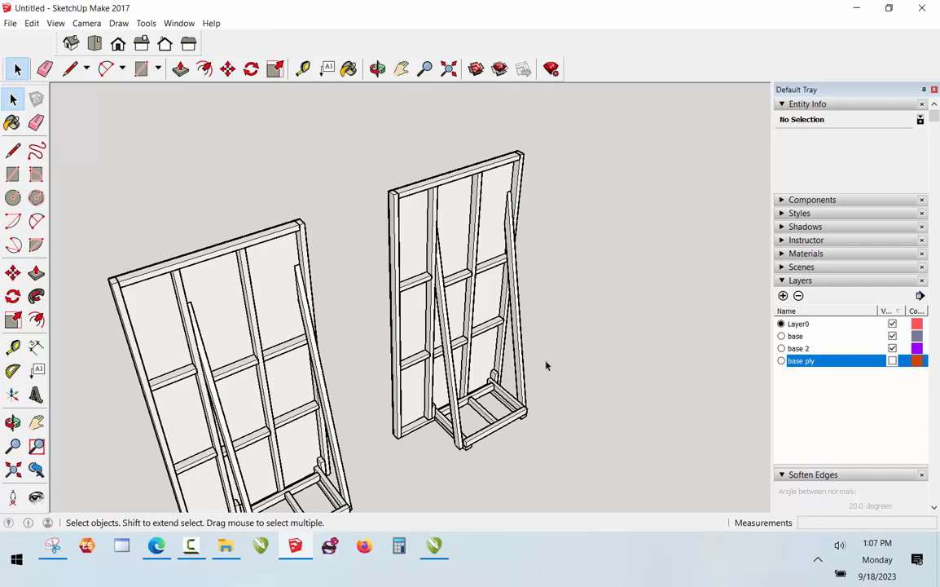
scroll(468, 204, "down", 3)
scroll(669, 332, "up", 2)
left_click(806, 351)
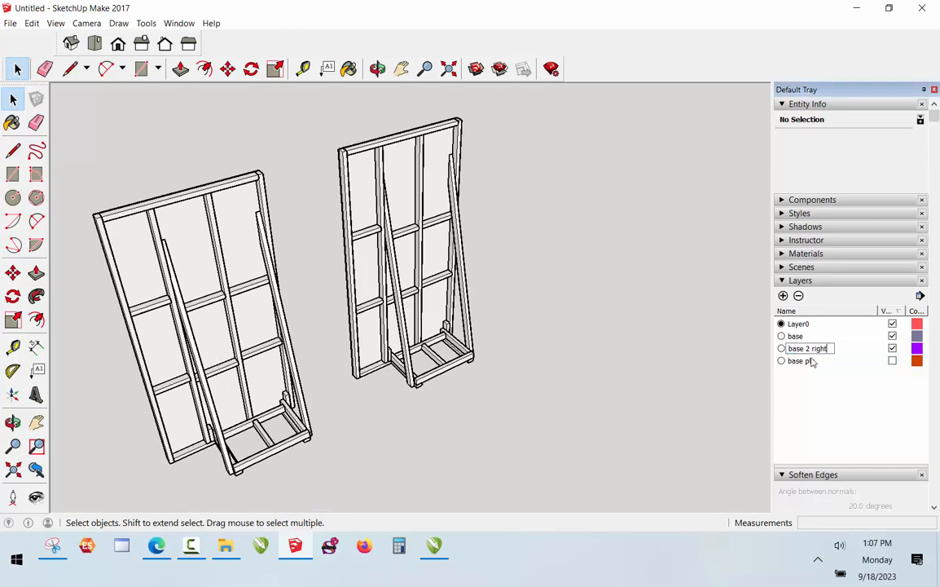
left_click(609, 324)
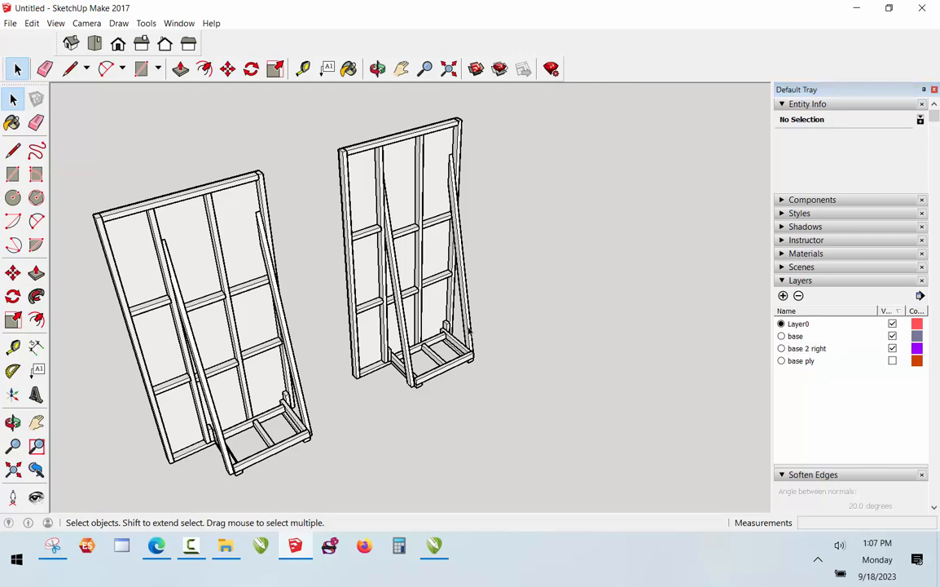
Hide and show the "base 2 right" layer to check which base parts belong to it
left_click(893, 349)
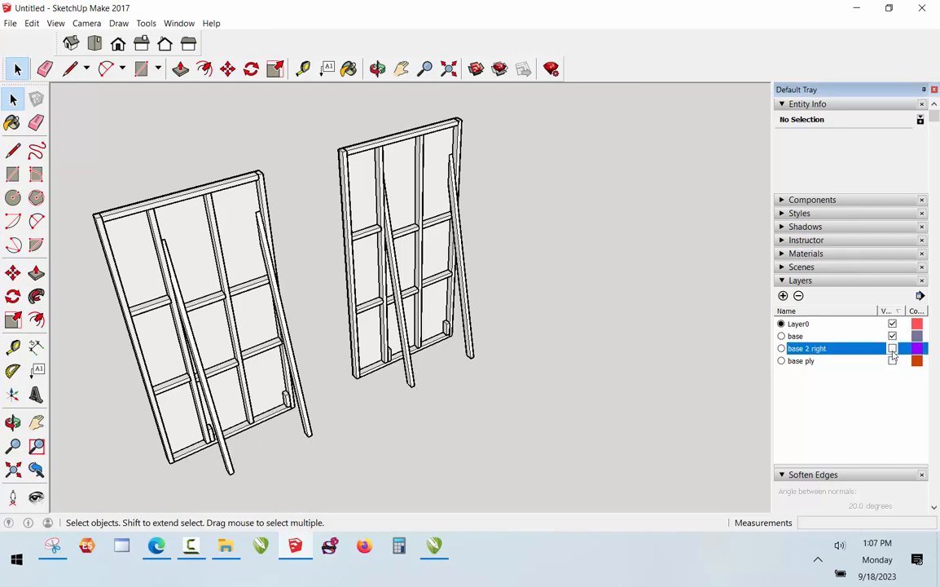
left_click(893, 349)
left_click(893, 349)
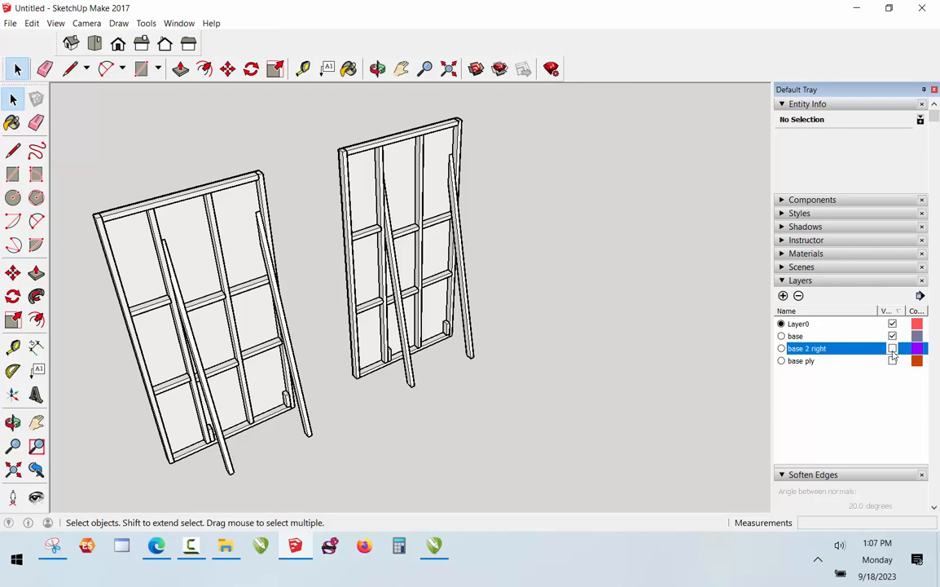
left_click(893, 349)
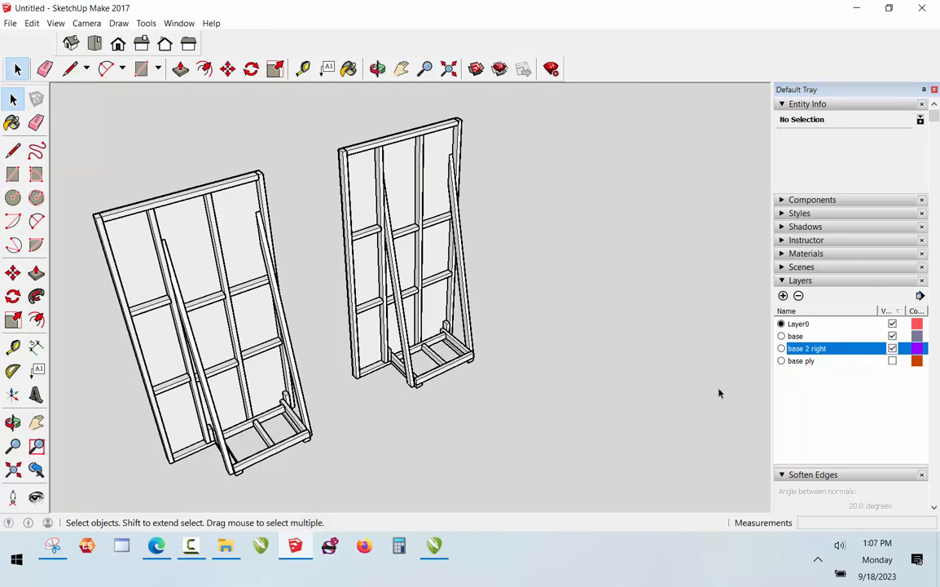
Add a new layer named "base support right"
left_click(399, 285)
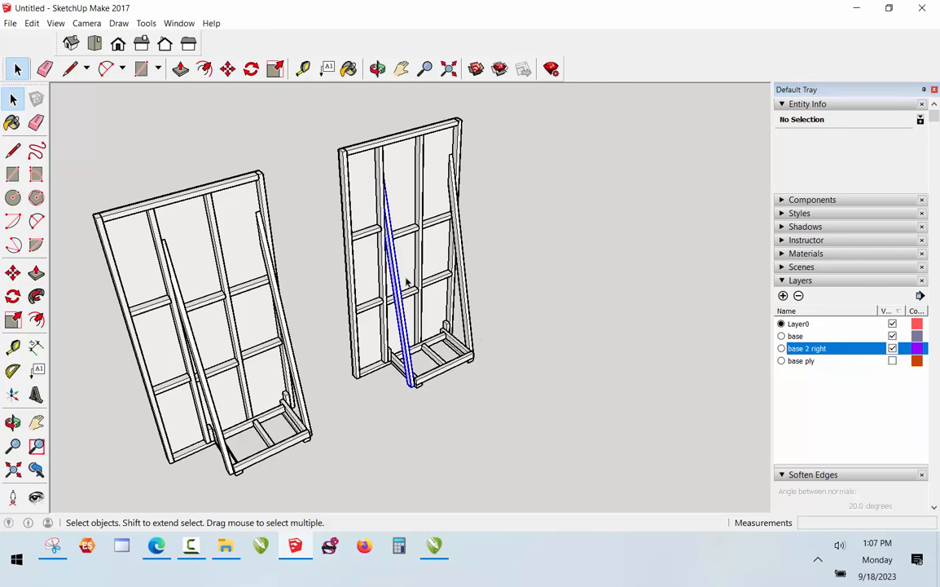
left_click(561, 311)
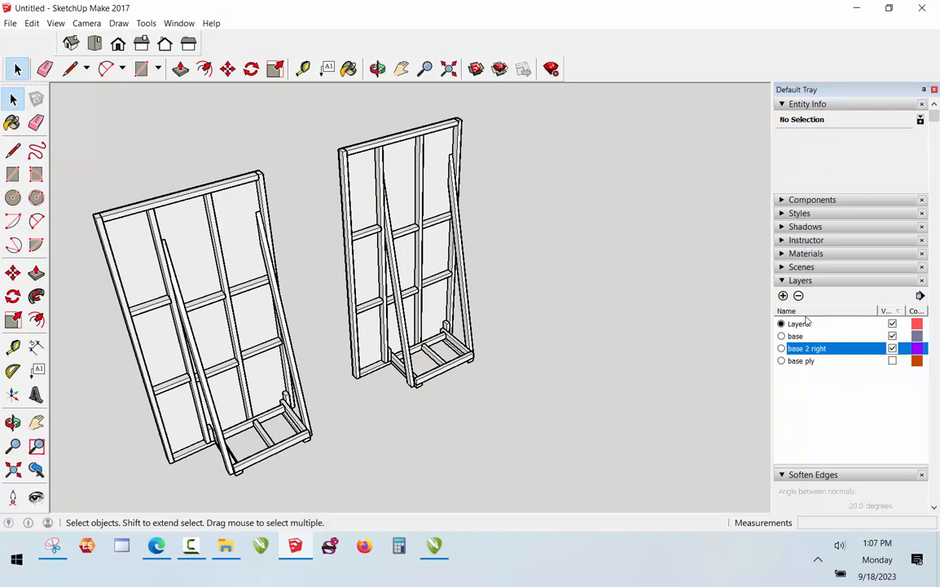
left_click(785, 296)
type("base support right")
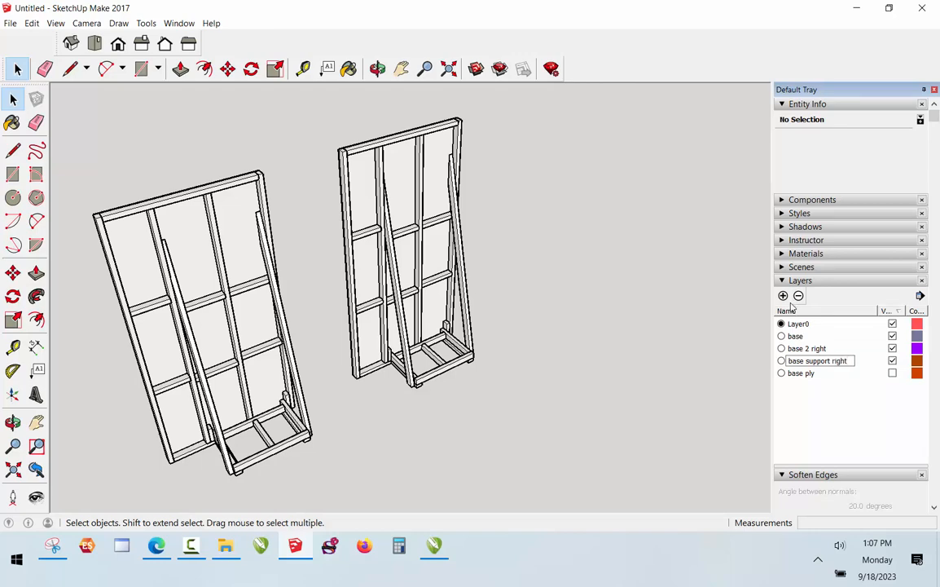
left_click(598, 287)
Assign the two diagonal braces and the base frame members of the right structure to the "base support right" layer
left_click(461, 285)
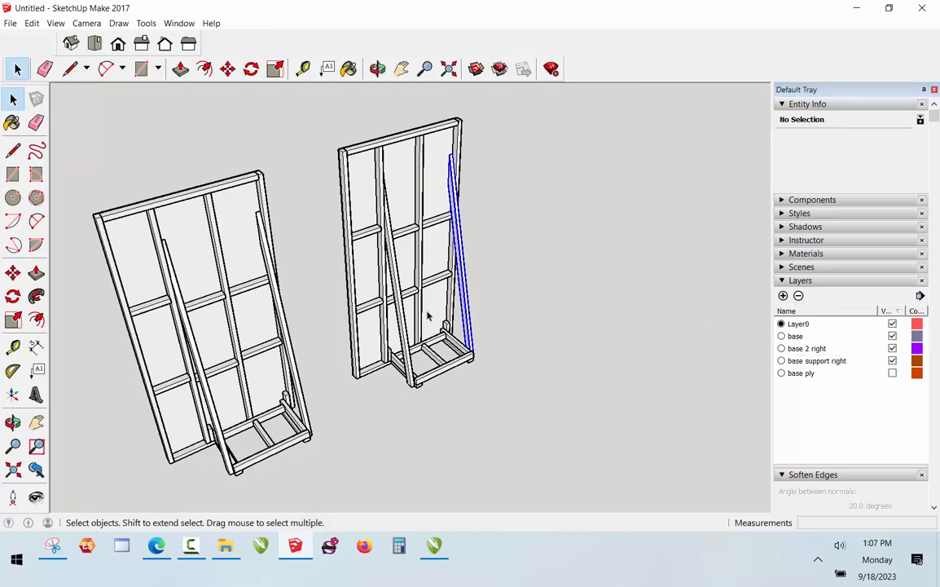
left_click(394, 295, "shift")
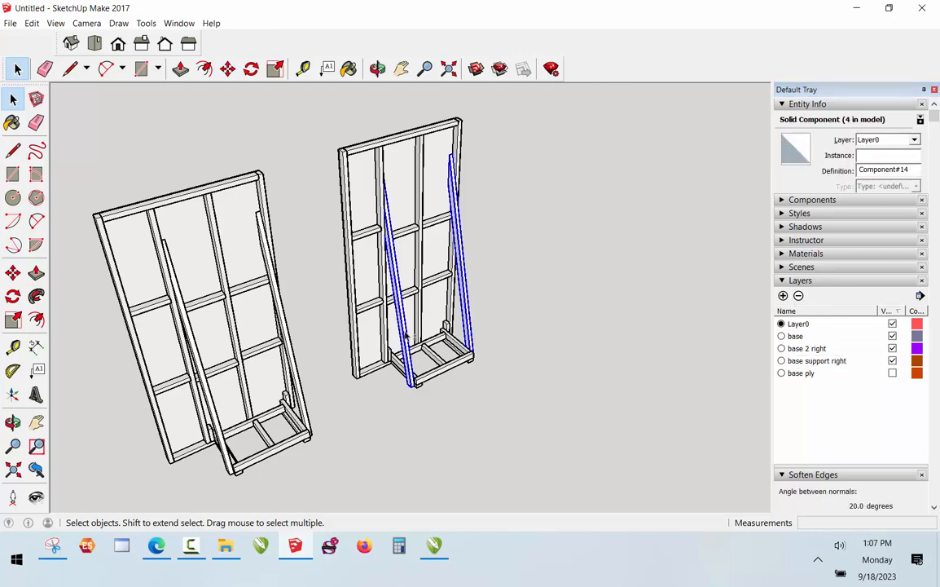
left_click(453, 369, "shift")
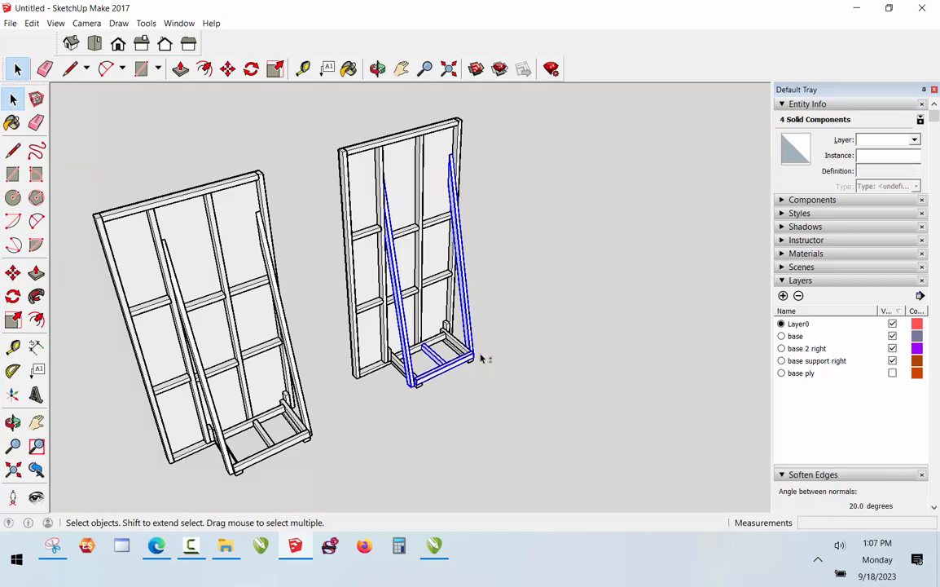
left_click_drag(400, 400, 455, 413)
left_click(453, 370, "shift")
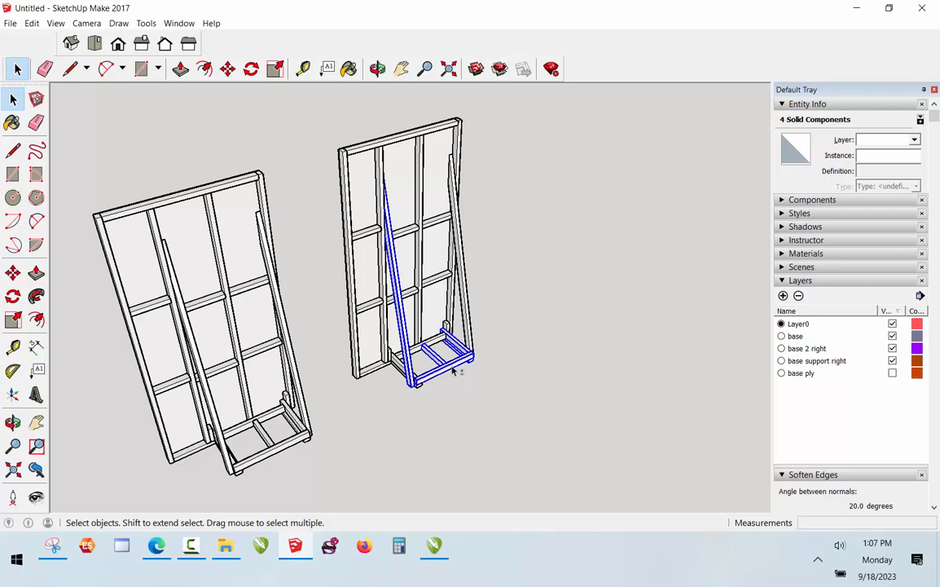
left_click(428, 294, "shift")
scroll(407, 376, "up", 5)
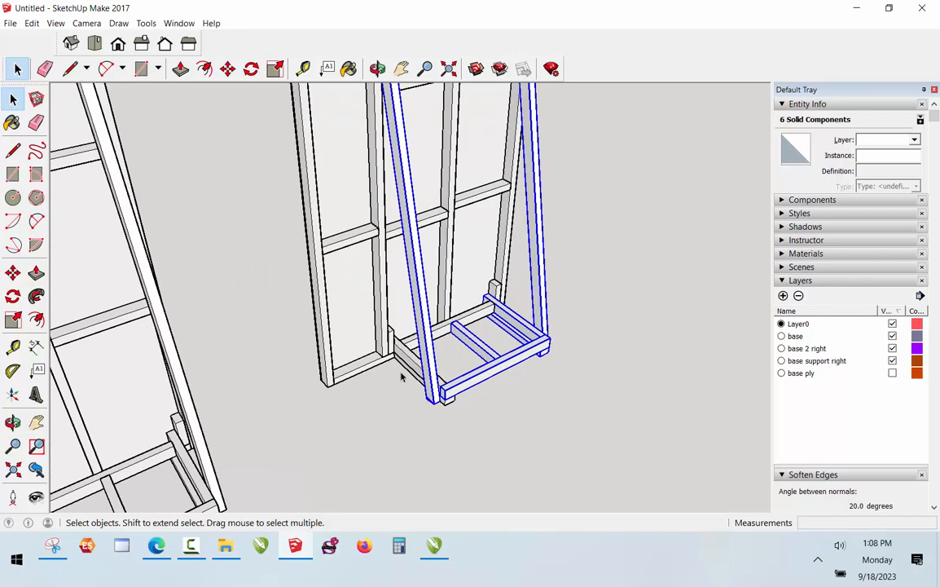
left_click(416, 367, "shift")
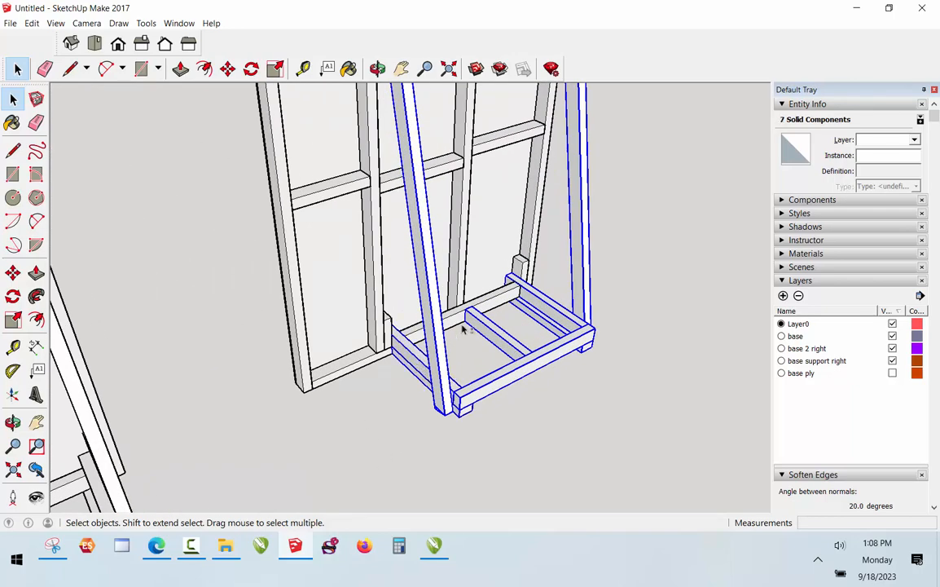
left_click(459, 324, "shift")
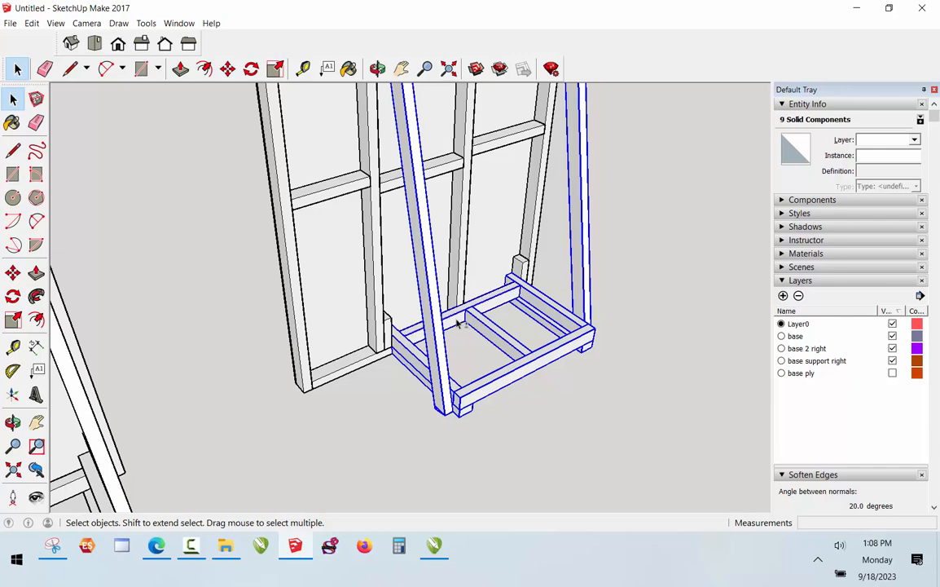
left_click(914, 140)
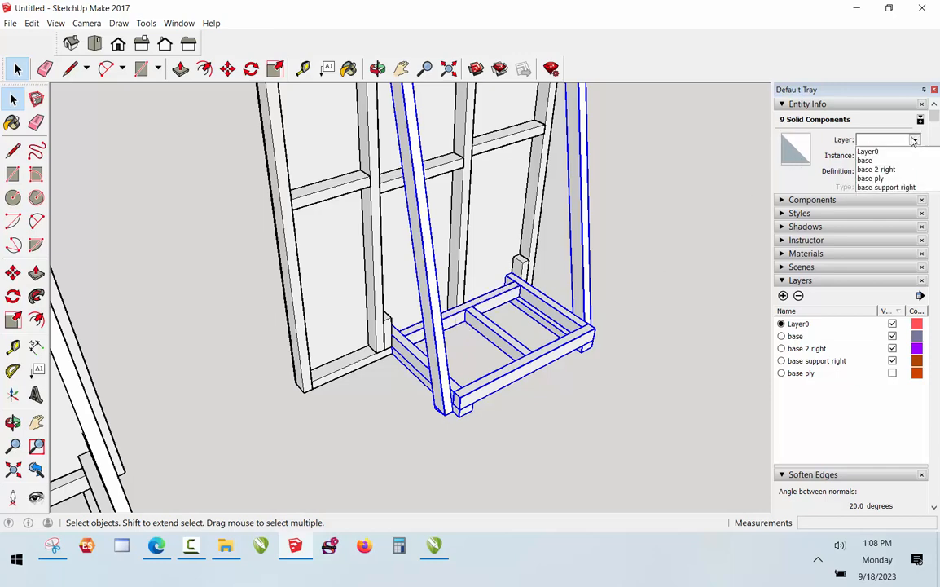
left_click(902, 188)
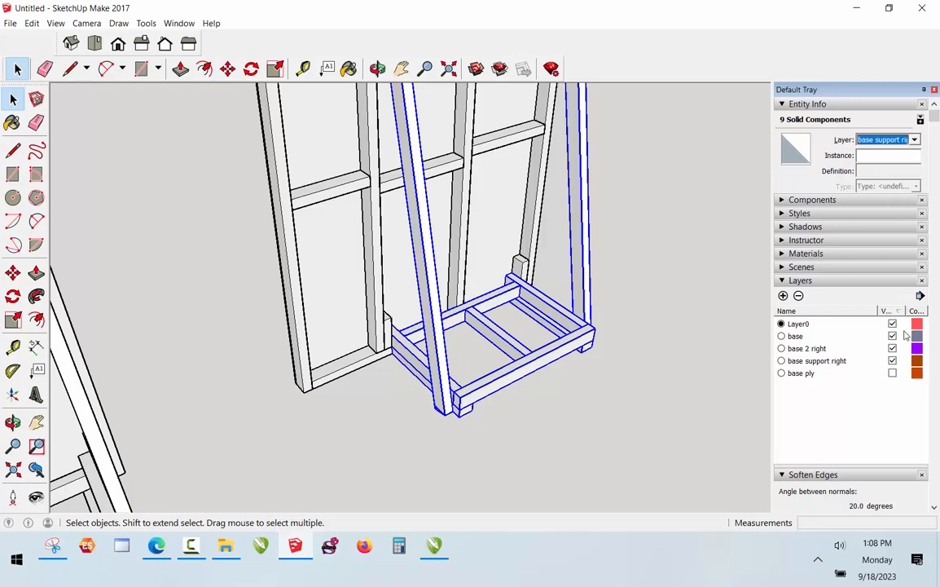
Hide the "base support right" layer and clear the selection
left_click(893, 361)
left_click(631, 332)
middle_click_drag(631, 331, 381, 309)
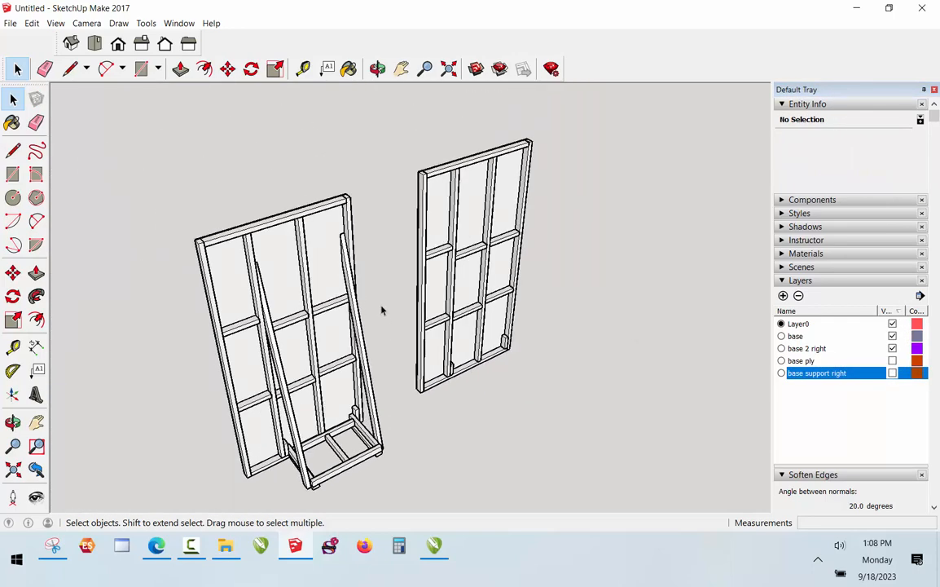
Select the two diagonal braces and all base frame members of the left structure
scroll(413, 427, "up", 3)
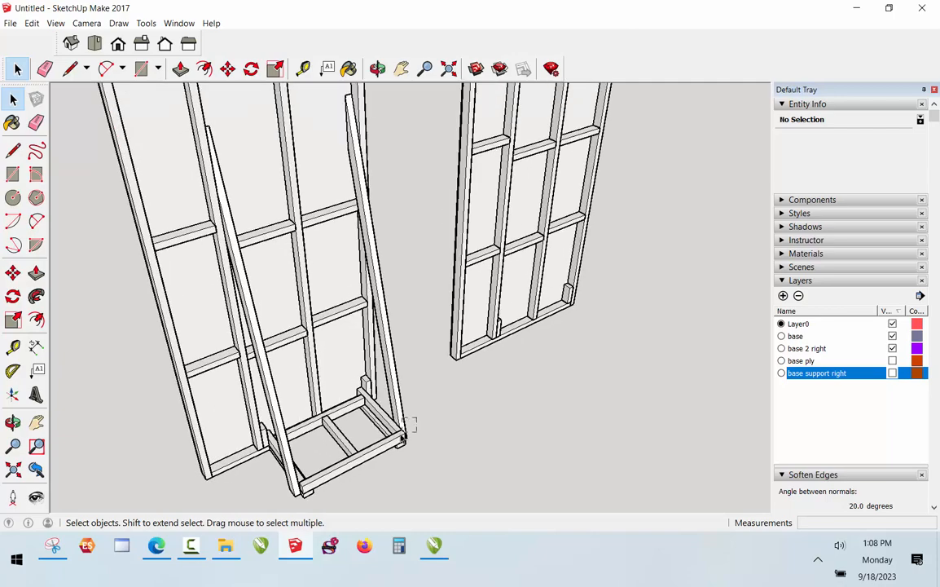
left_click_drag(348, 471, 348, 469)
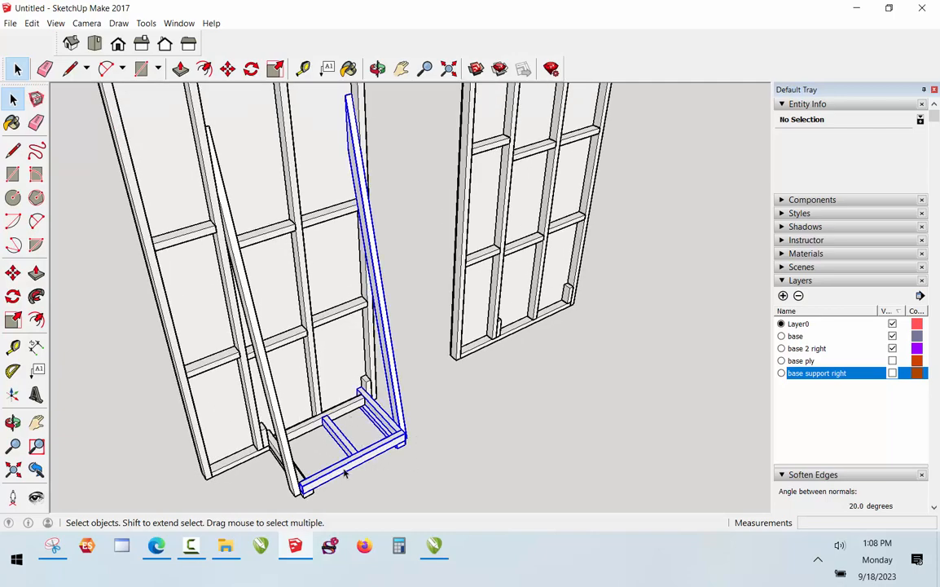
left_click(346, 415, "shift")
left_click(286, 457, "shift")
scroll(285, 453, "up", 3)
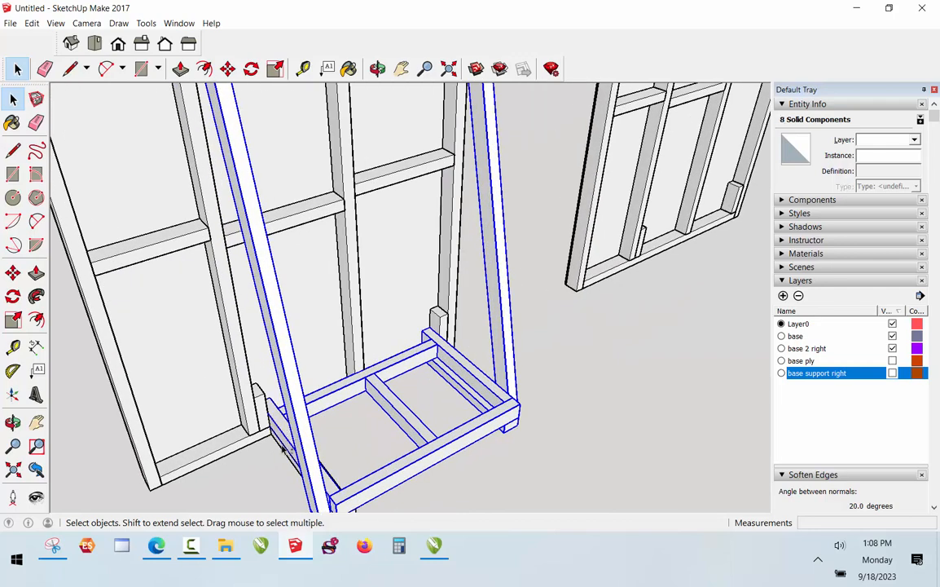
scroll(440, 440, "down", 4)
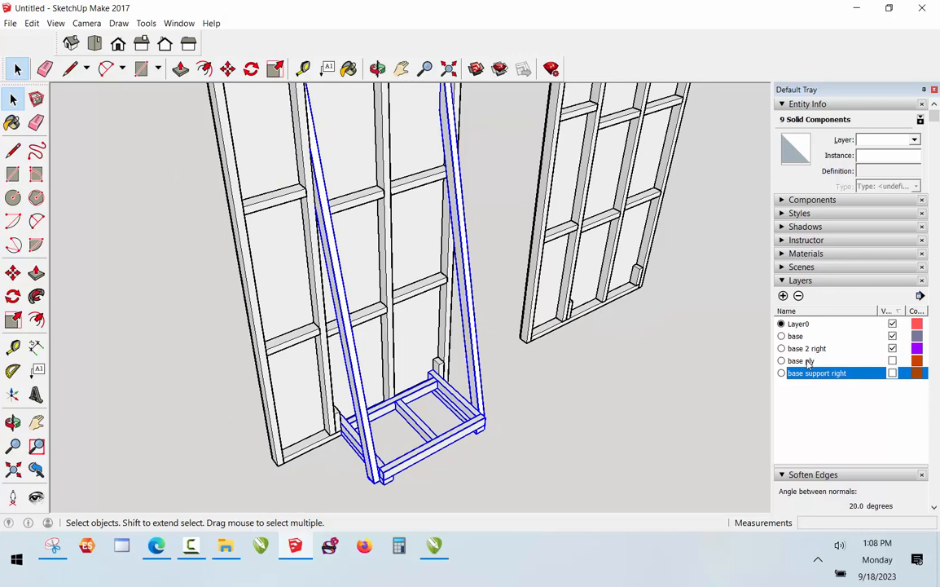
Rename the "base ply" layer as "base support left"
left_click(806, 360)
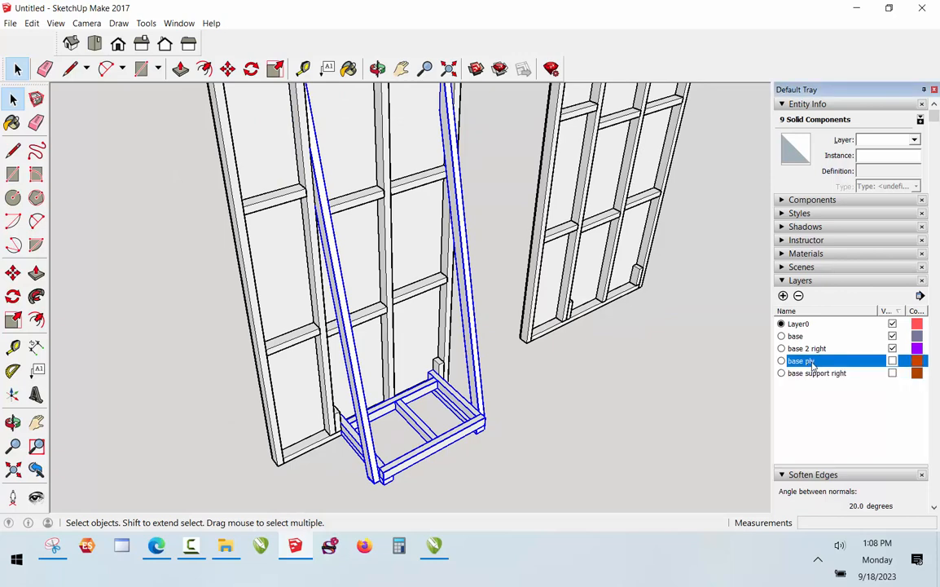
double_click(807, 361)
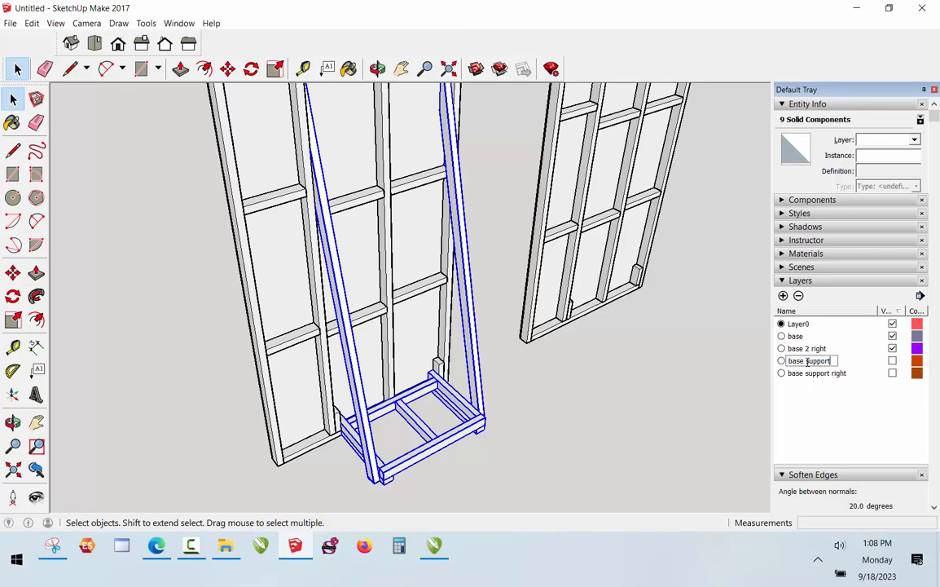
key("Return")
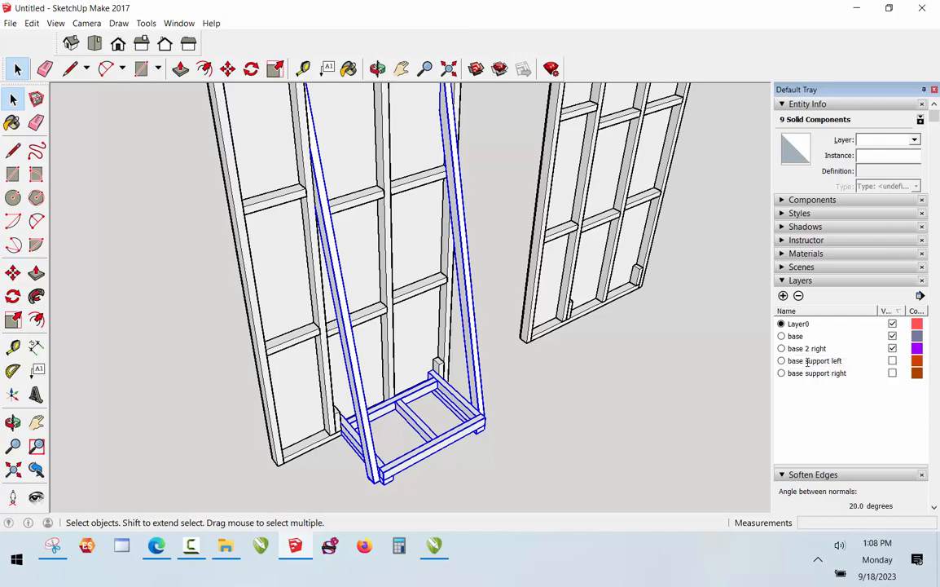
Assign the selected braces and base members of the left structure to the hidden "base support left" layer
left_click(915, 141)
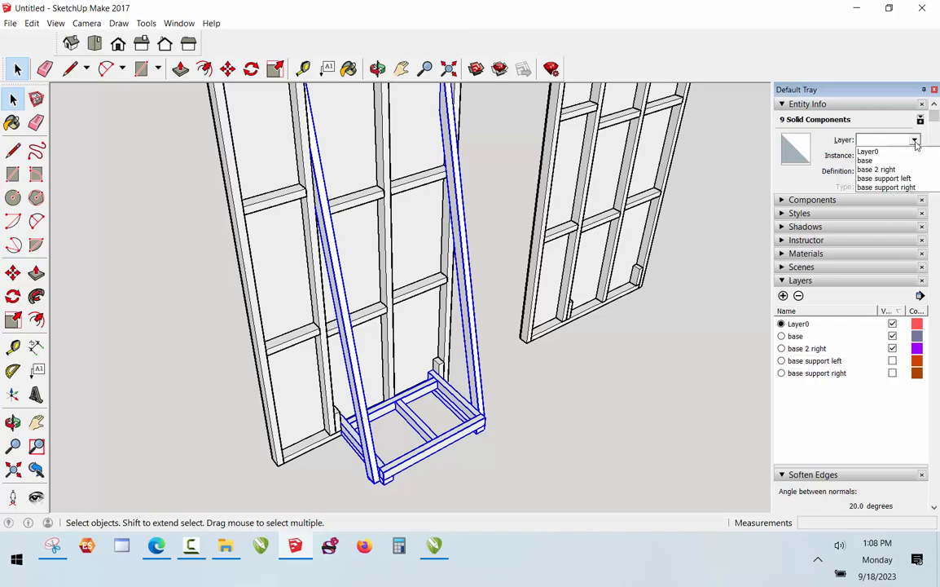
left_click(906, 179)
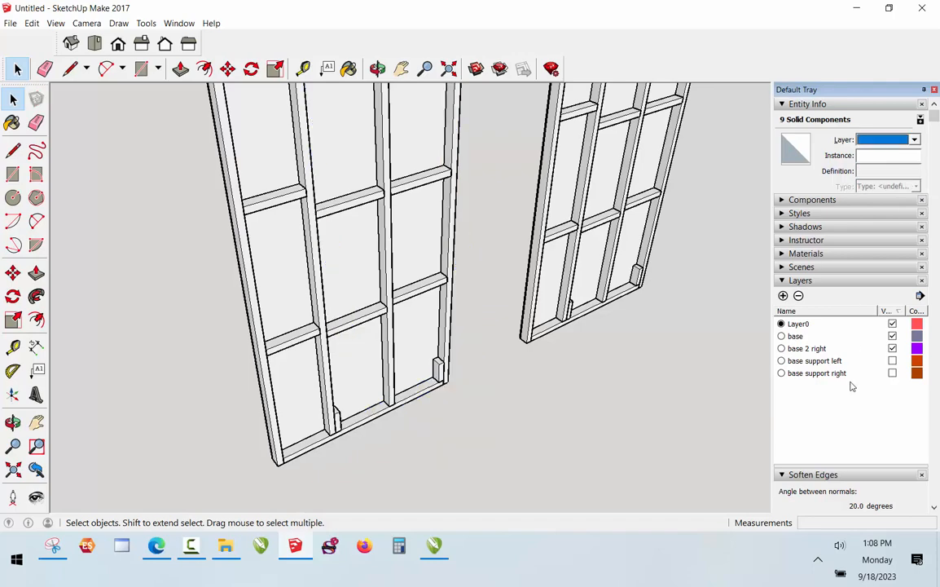
scroll(466, 380, "down", 8)
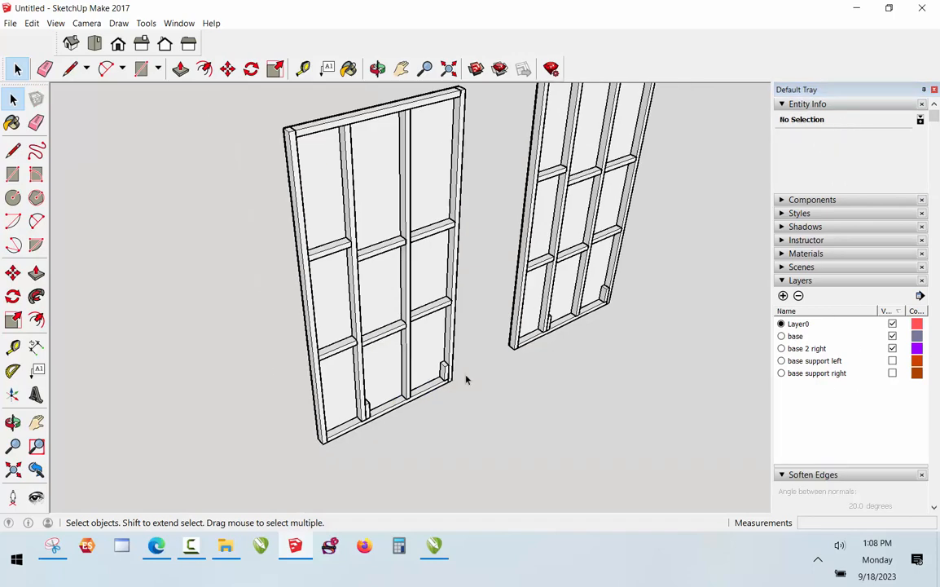
Rotate the entire right wall frame upside down in its own plane about a point on its top rail
scroll(610, 252, "up", 4)
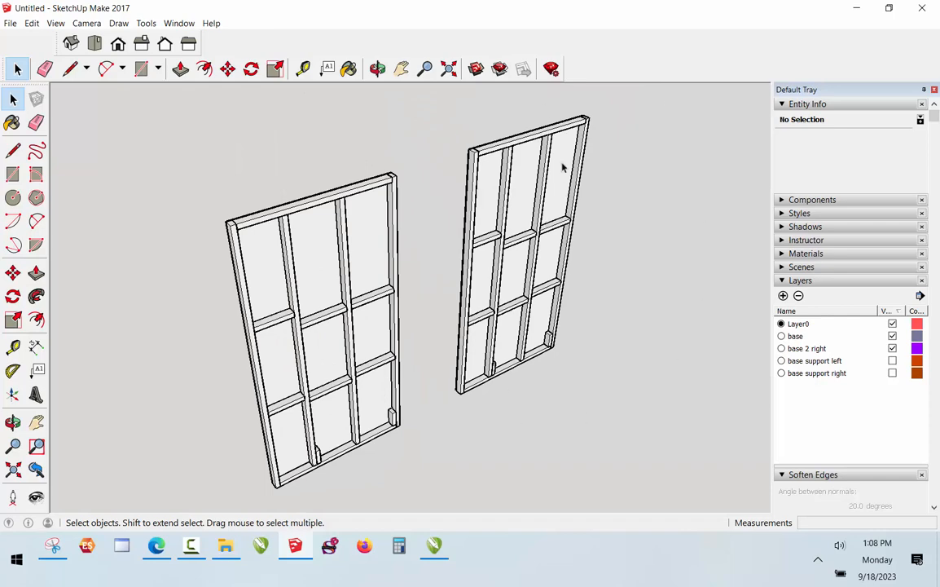
left_click_drag(434, 454, 438, 452)
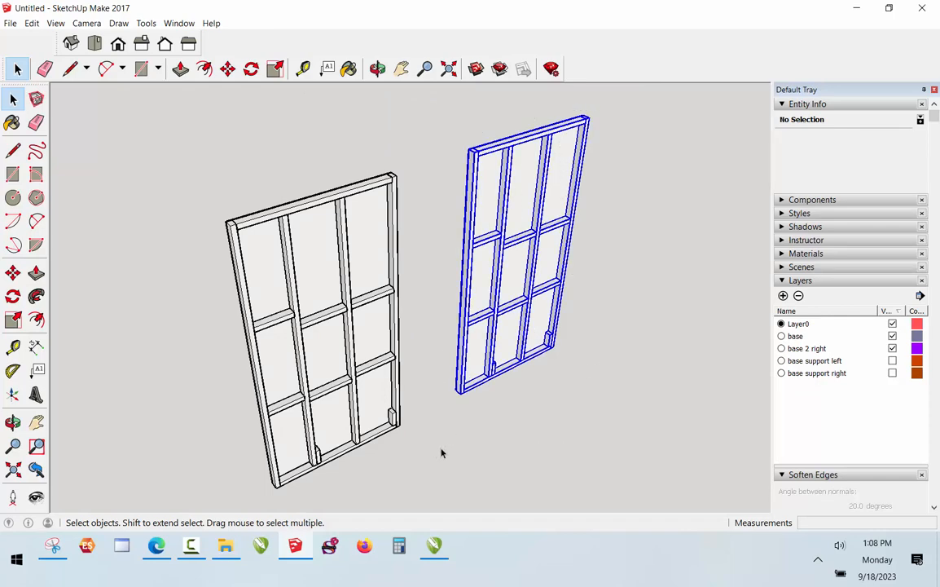
key("q")
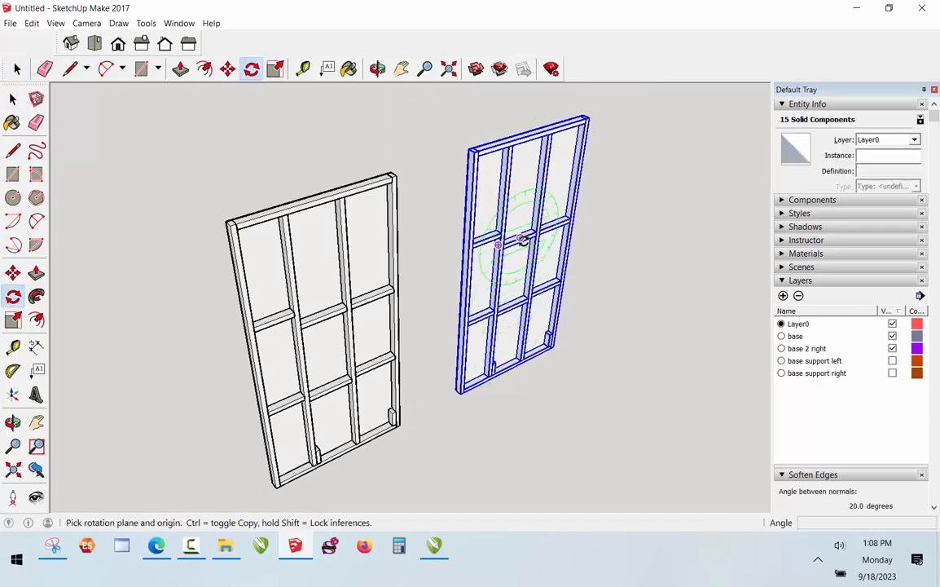
left_click_drag(520, 237, 515, 166)
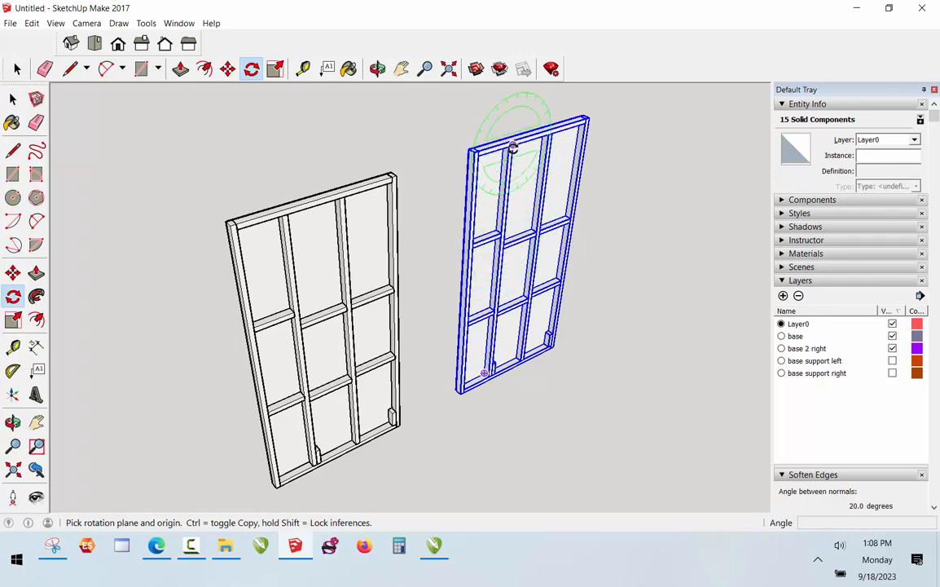
left_click_drag(512, 147, 573, 128)
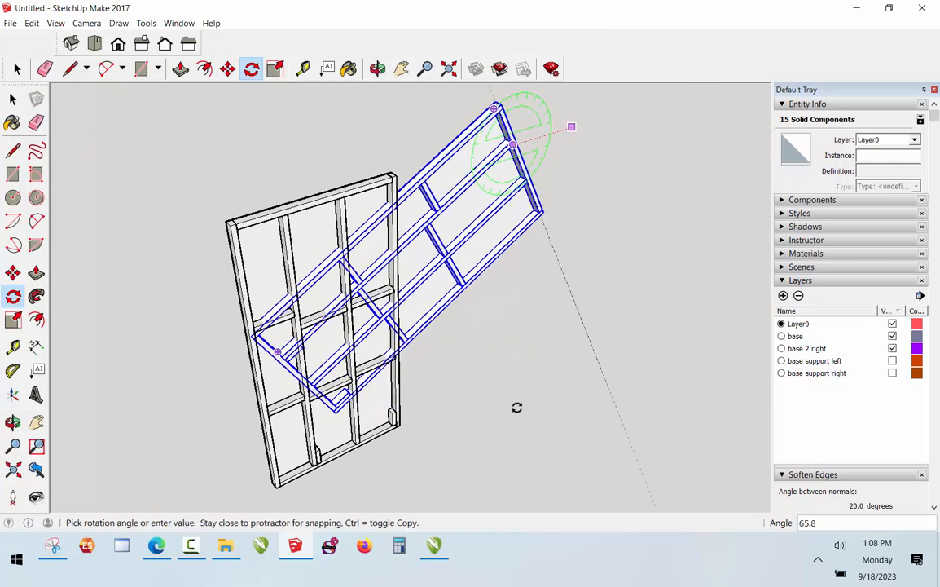
left_click(140, 254)
middle_click_drag(140, 254, 373, 153)
Move the inverted wall frame by its upper corner down towards the top corner of the left frame
key("m")
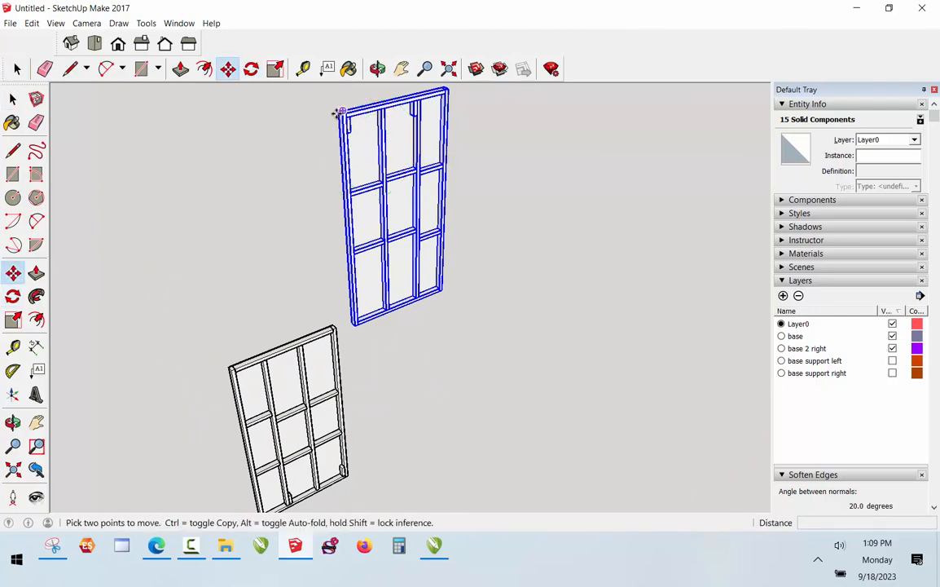
scroll(337, 111, "up", 2)
left_click(336, 110)
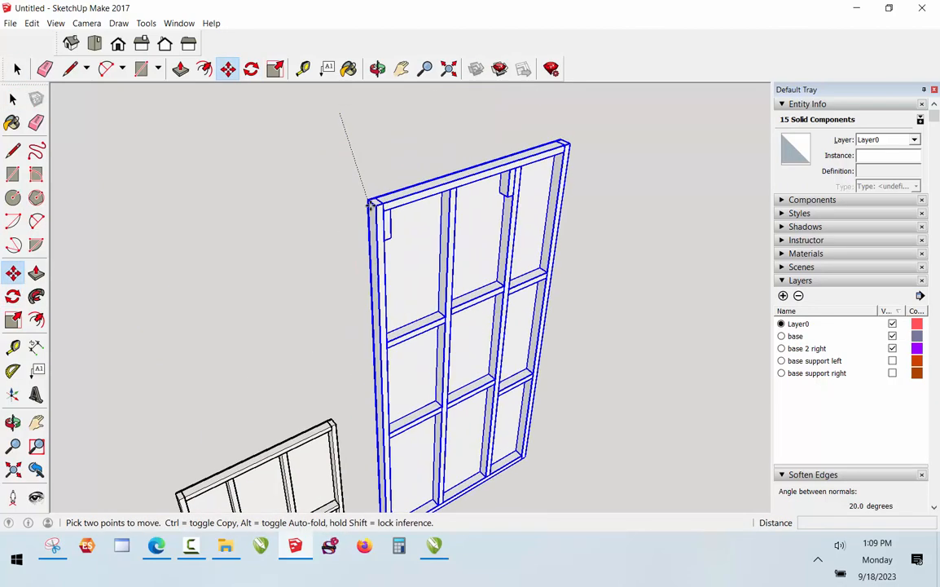
scroll(342, 387, "up", 2)
scroll(332, 388, "up", 2)
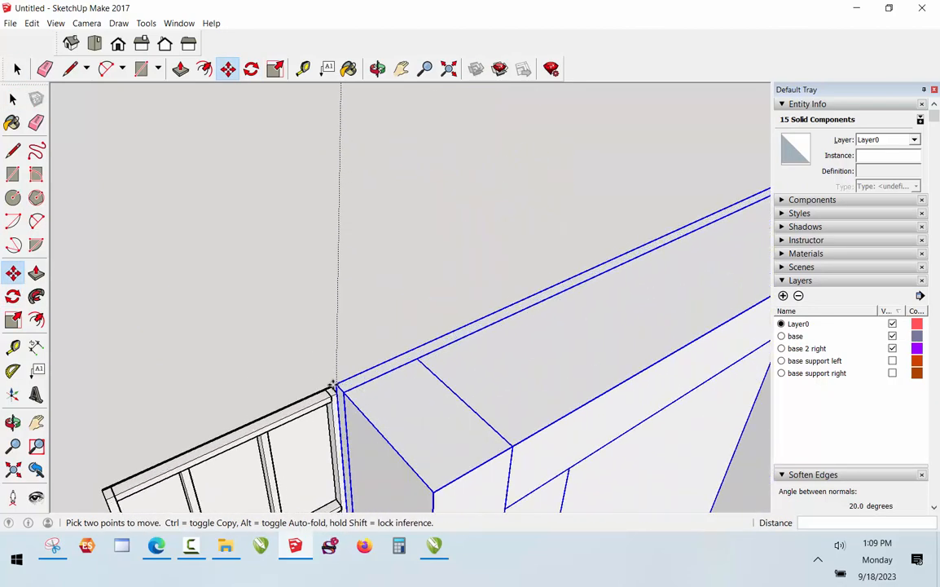
scroll(334, 252, "down", 3)
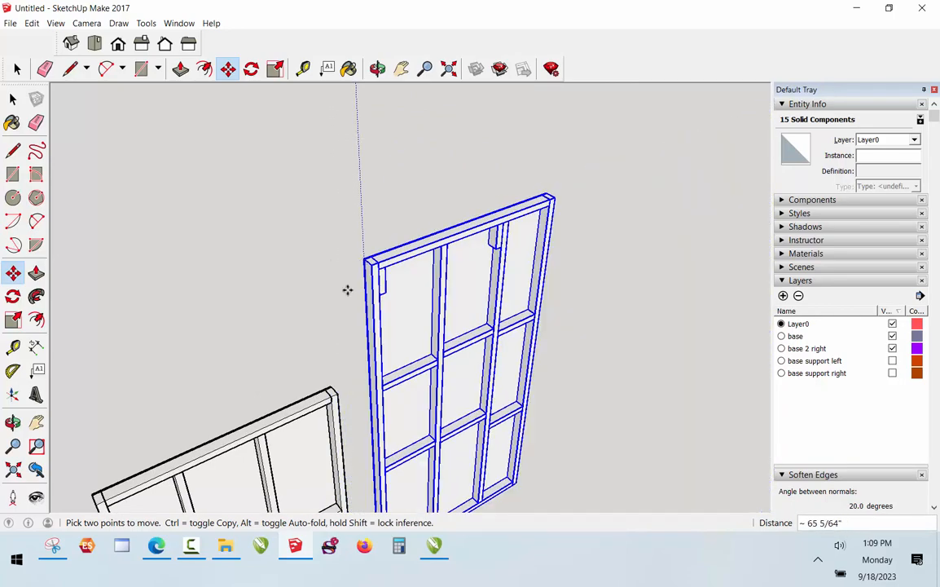
scroll(325, 357, "up", 3)
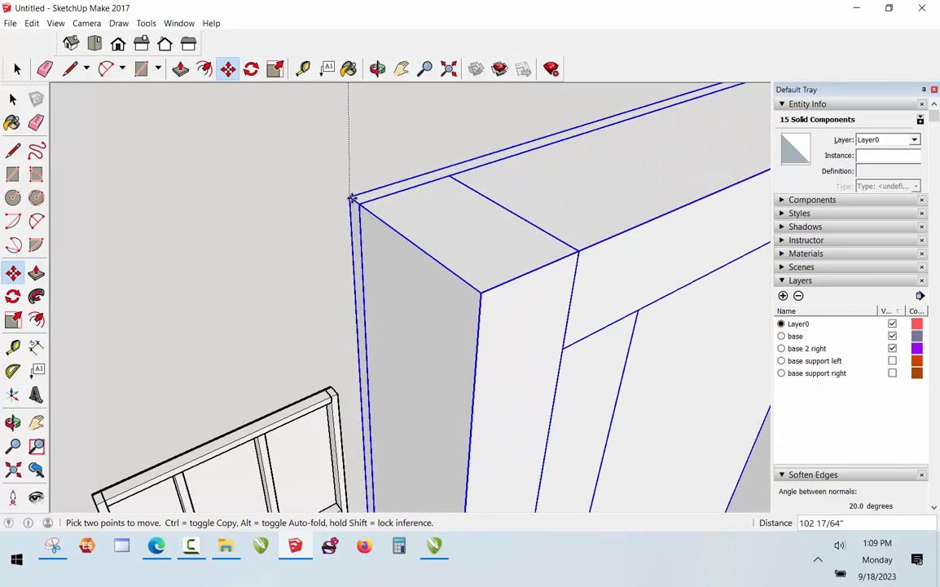
left_click(361, 206)
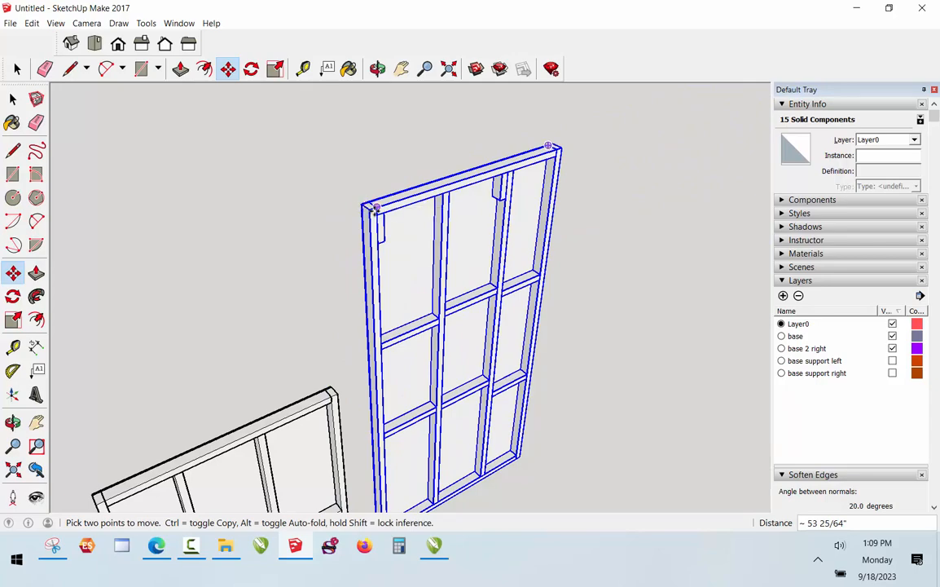
Try to move the inverted wall frame by its upper corner onto the top corner of the left frame
left_click(369, 206)
scroll(346, 388, "up", 3)
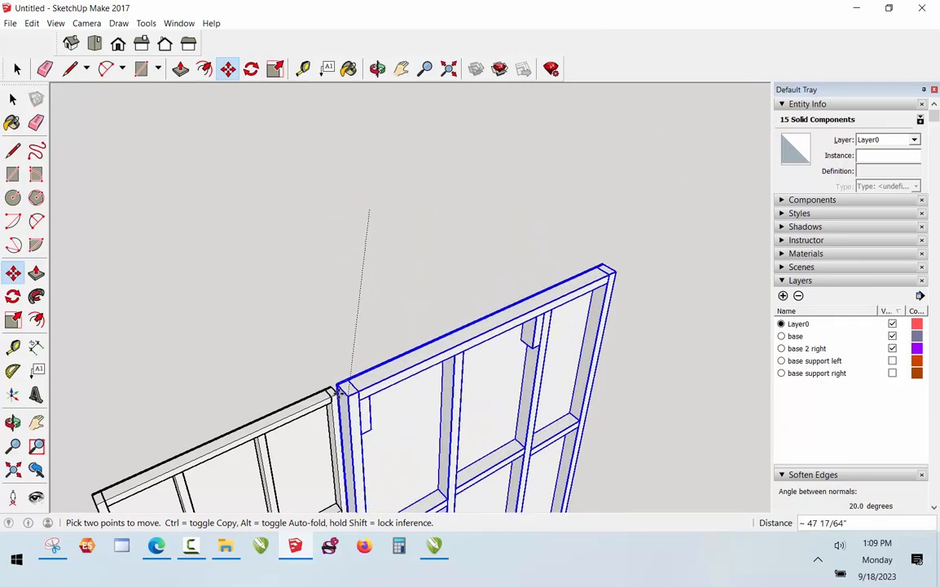
scroll(337, 404, "up", 2)
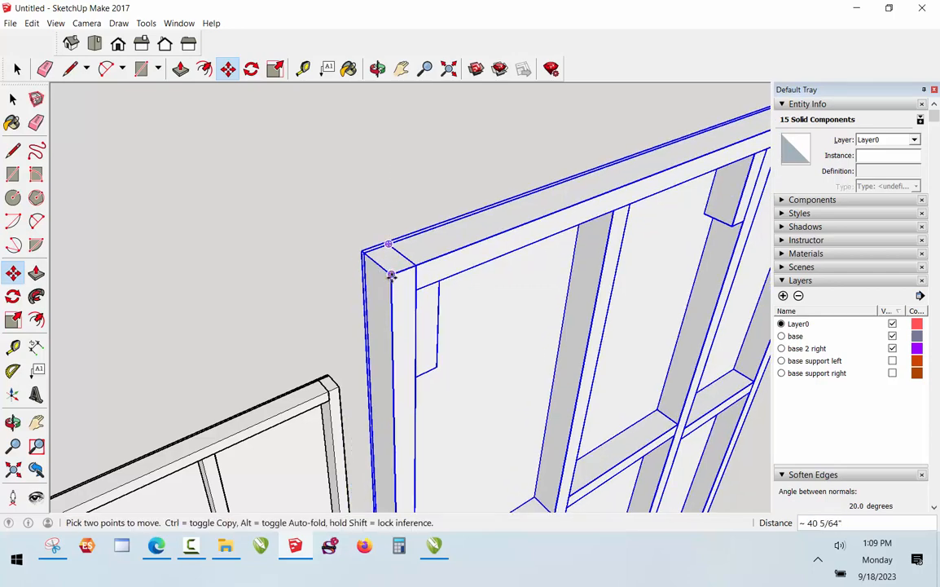
scroll(253, 407, "down", 5)
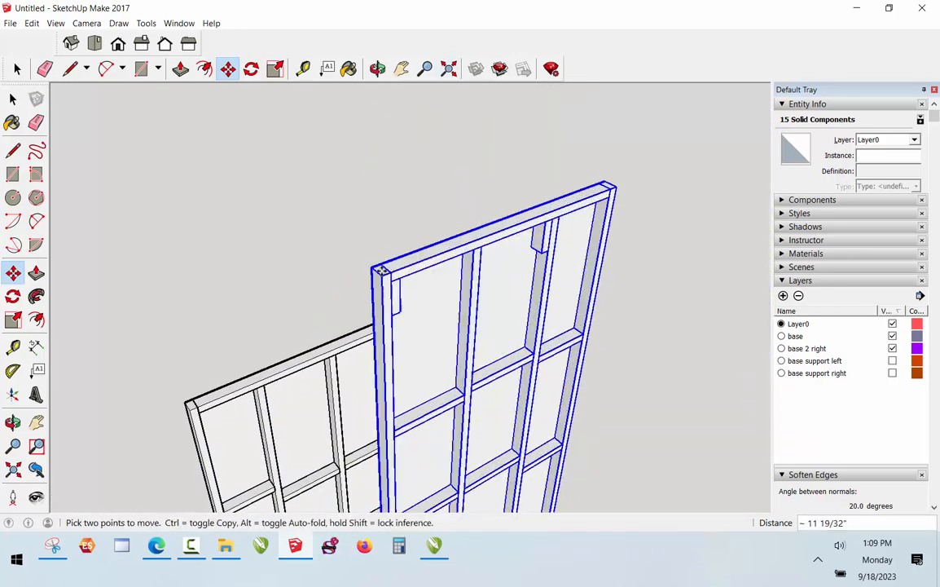
left_click(315, 134)
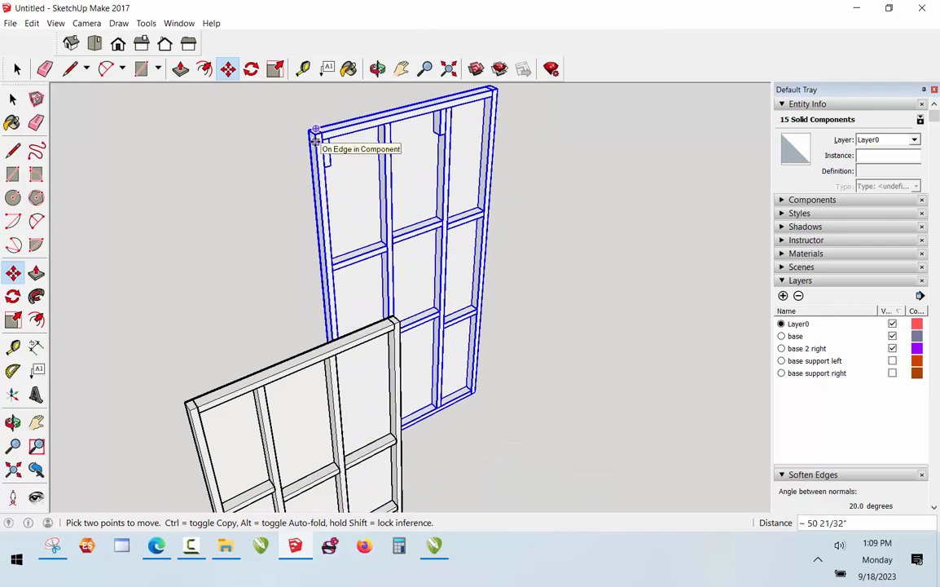
left_click(315, 135)
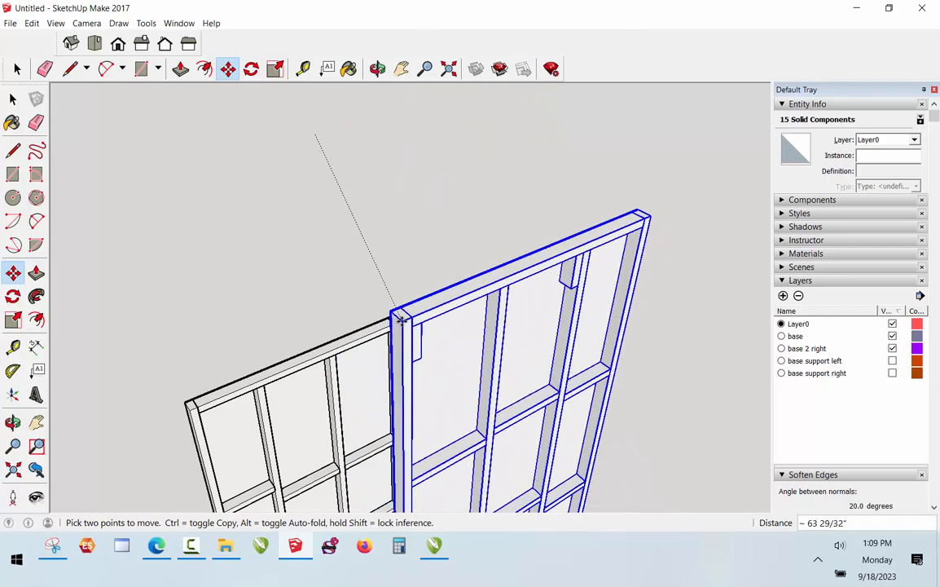
scroll(383, 245, "down", 2)
scroll(363, 196, "down", 4)
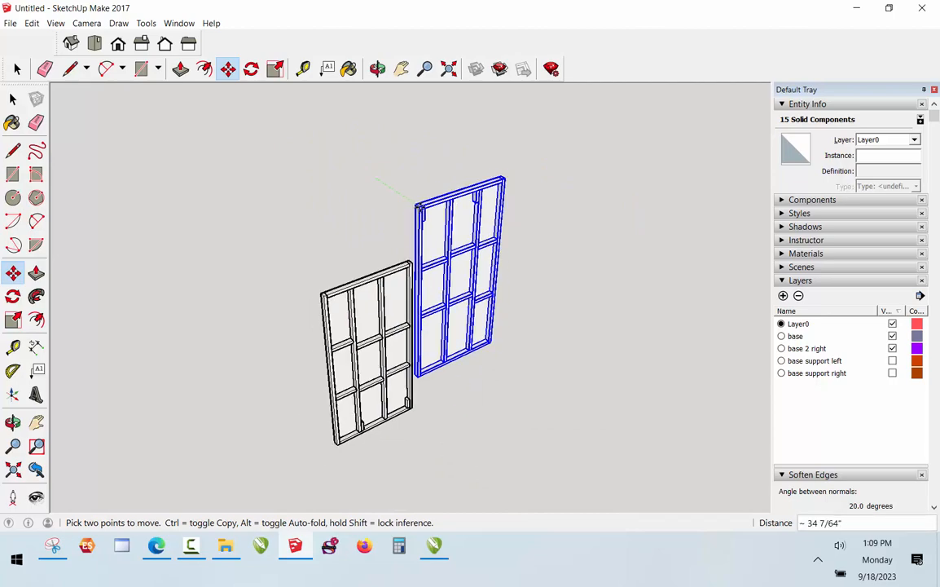
scroll(405, 290, "up", 2)
scroll(405, 290, "up", 4)
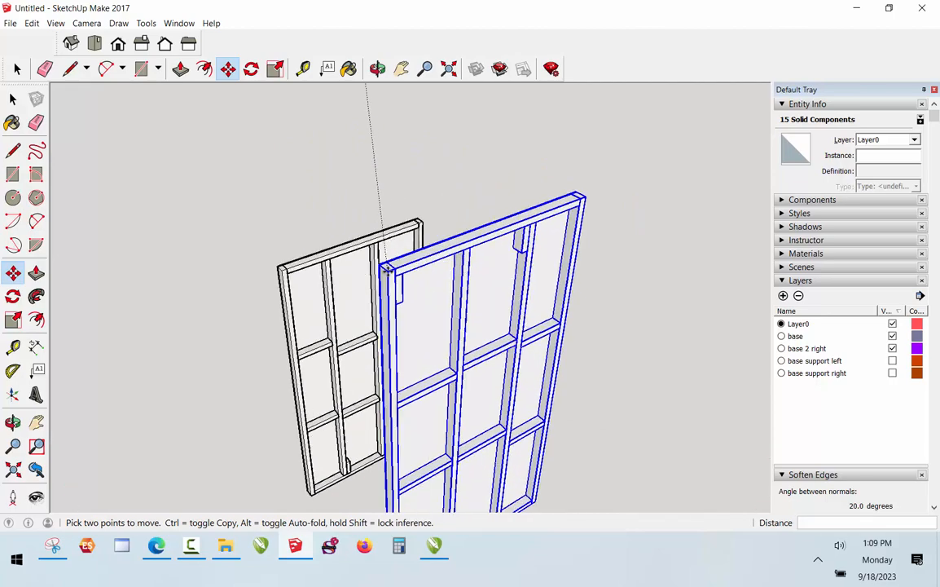
left_click(497, 192)
scroll(489, 191, "up", 3)
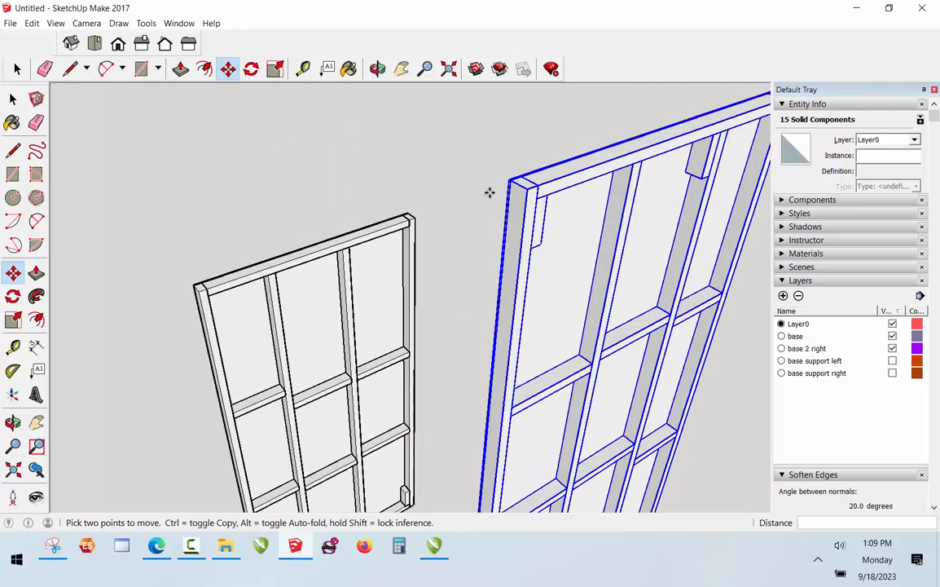
Move the inverted wall frame by its upper corner to the left frame's top corner, placing the frames side by side
left_click(553, 186)
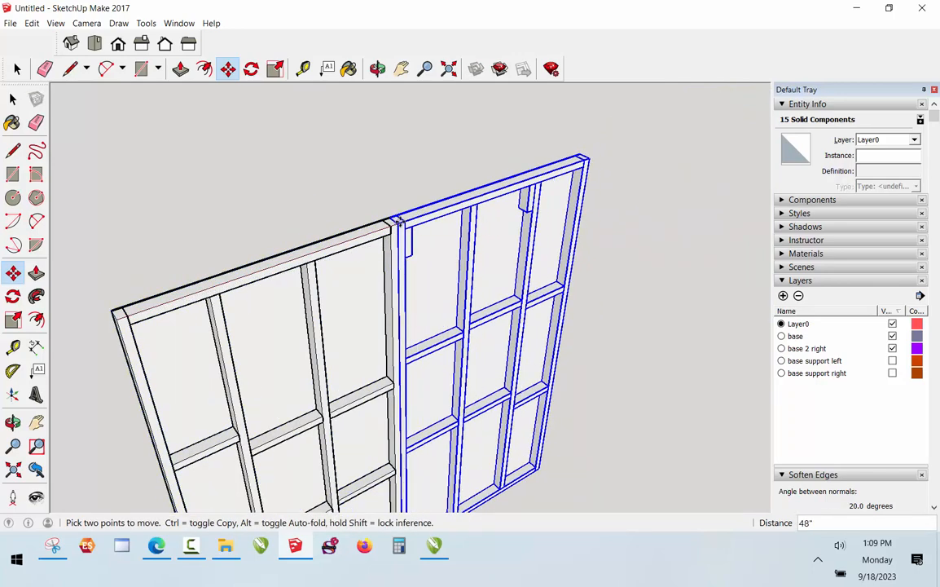
left_click(397, 220)
scroll(456, 143, "down", 3)
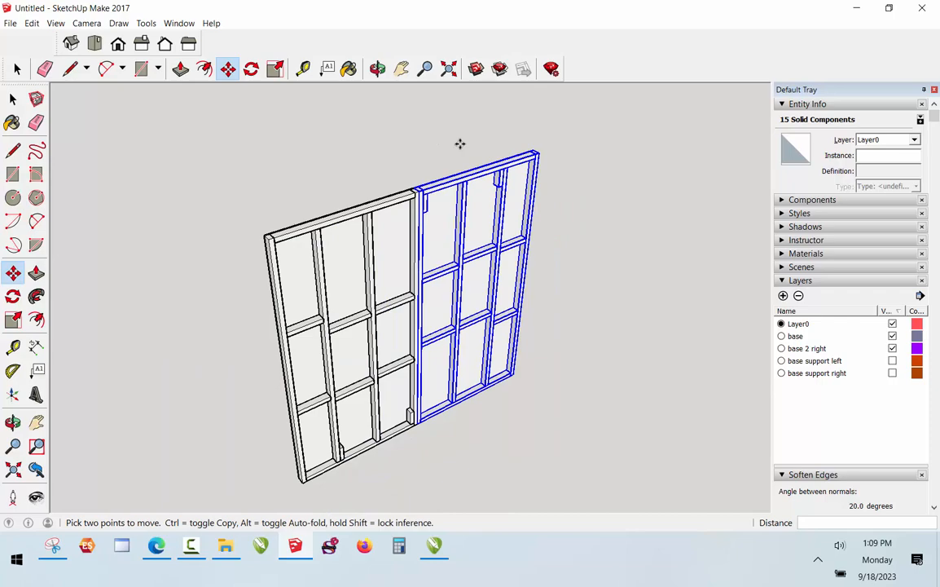
Move the two small blocks from the right frame's top rail down the studs onto its bottom rail
key("space")
left_click(459, 147)
scroll(489, 163, "up", 5)
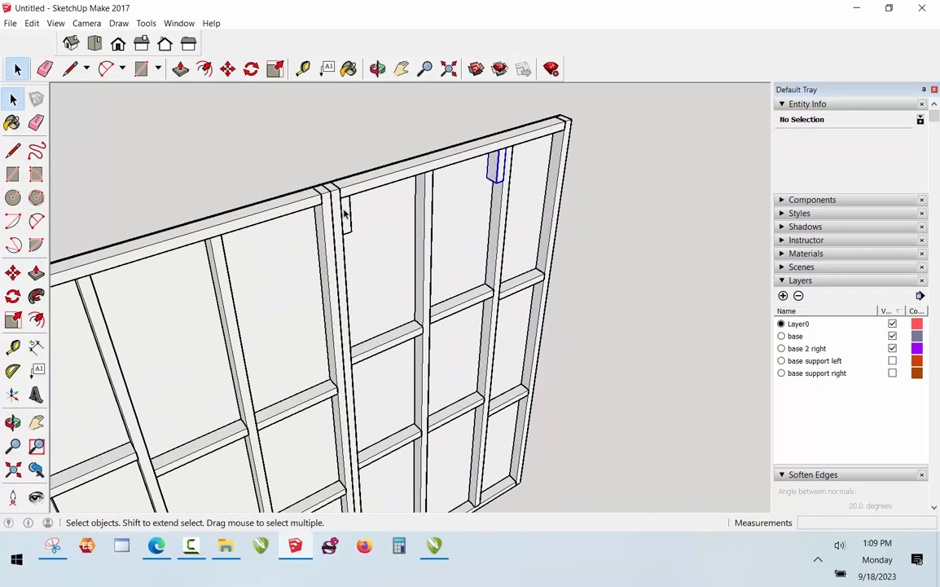
left_click(344, 213)
scroll(350, 220, "down", 3)
left_click(351, 210, "shift")
key("m")
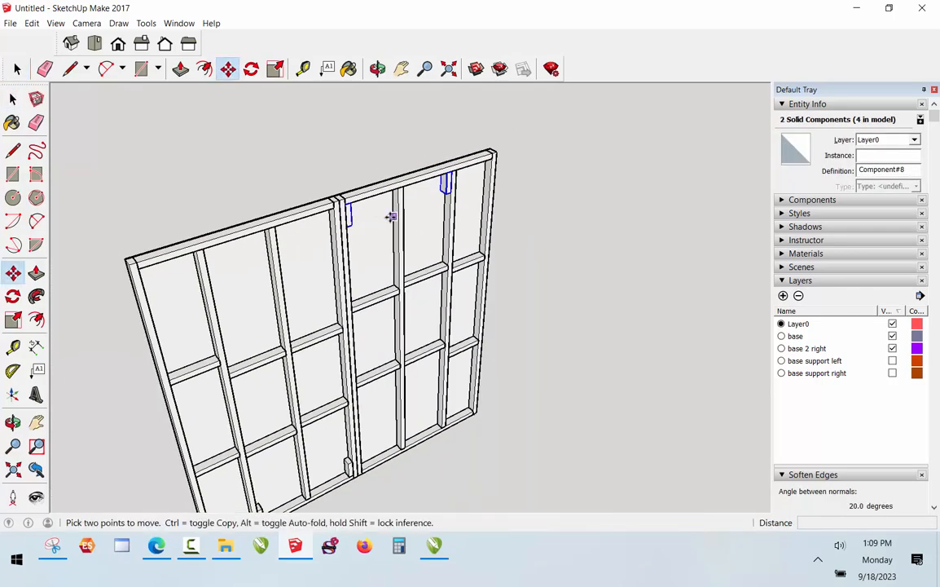
left_click(451, 171)
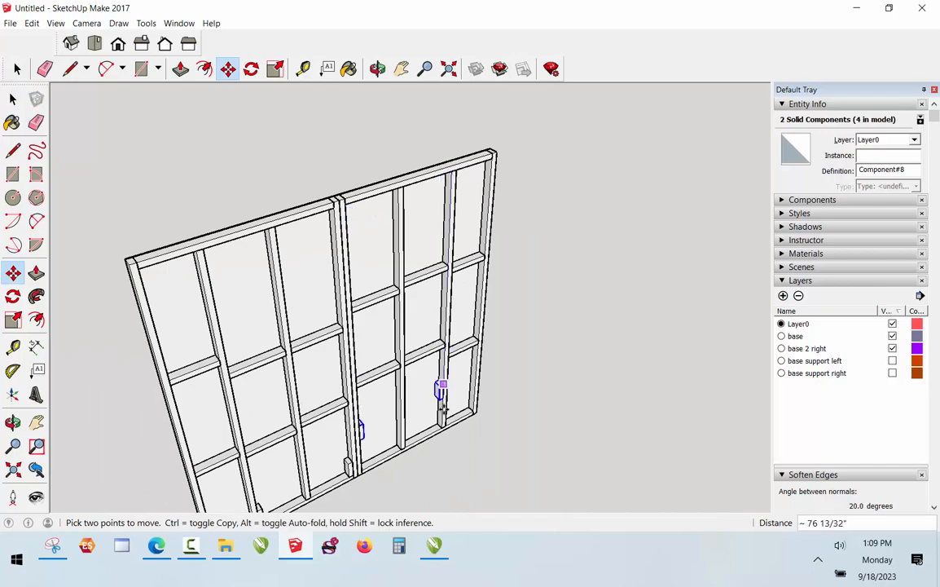
scroll(440, 416, "up", 4)
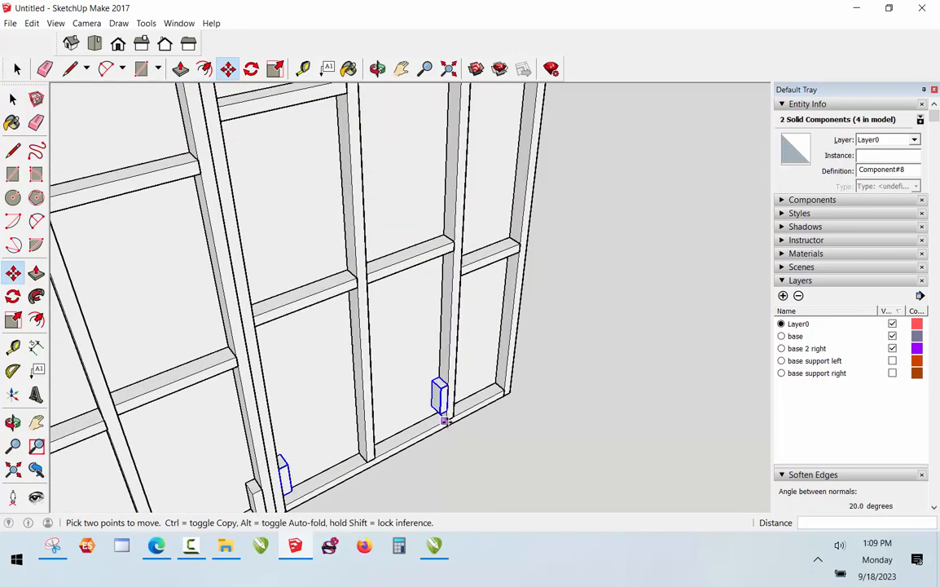
scroll(461, 416, "down", 3)
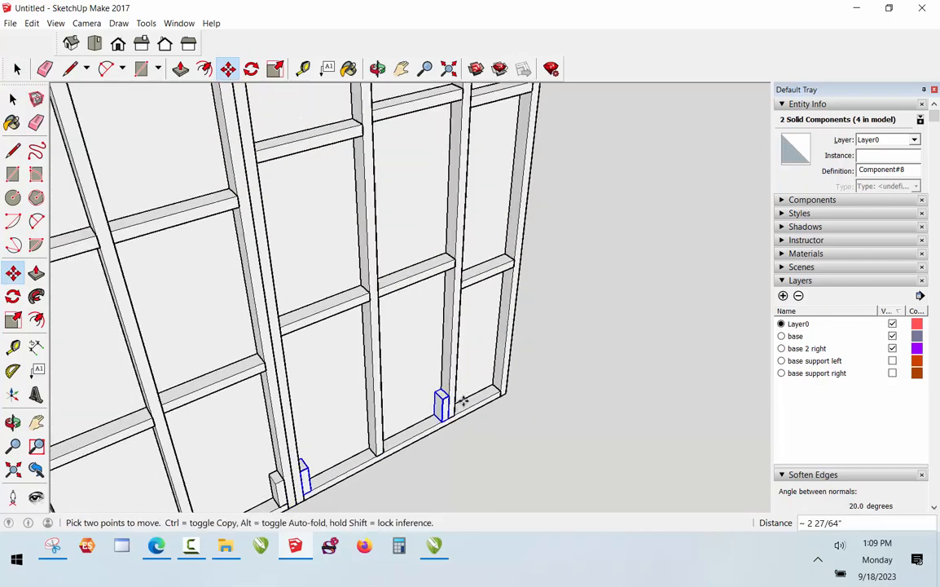
key("space")
scroll(579, 391, "down", 3)
left_click(576, 394)
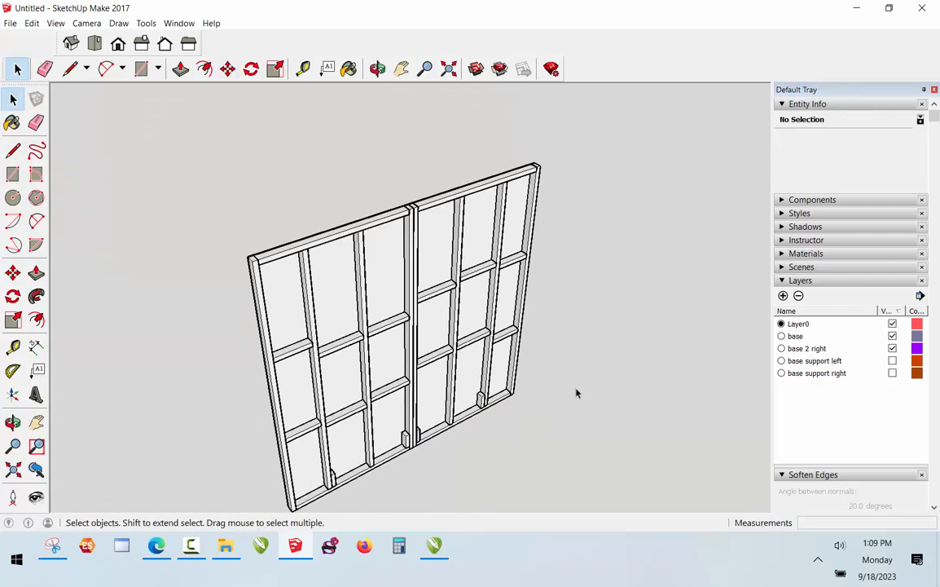
Measure the distance between the two outermost vertical studs at the far end of the right frame
scroll(569, 244, "up", 2)
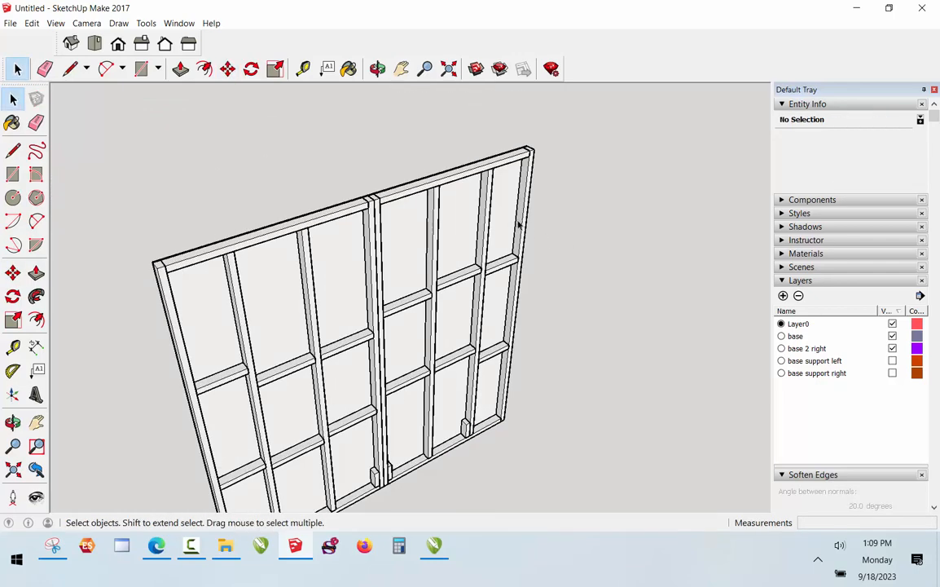
key("t")
left_click(489, 217)
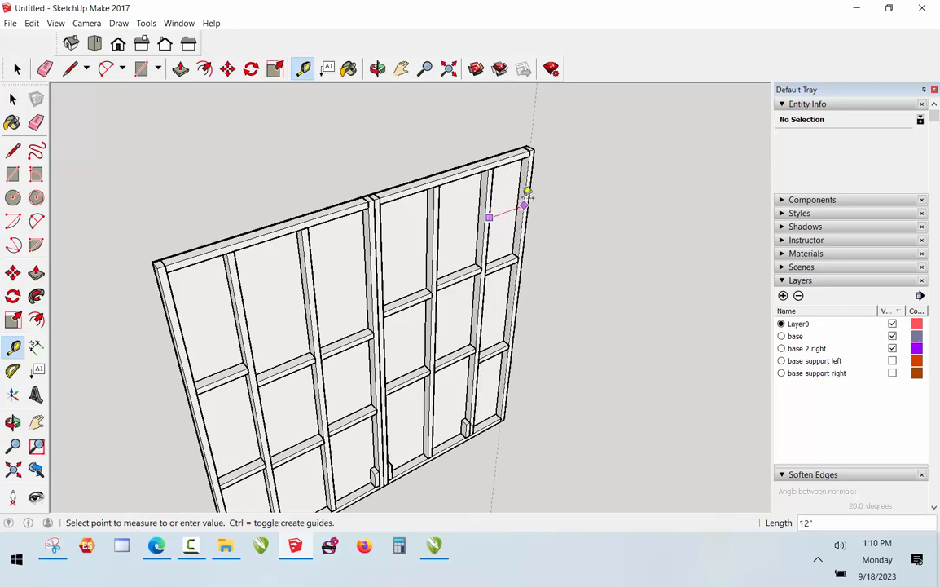
key("space")
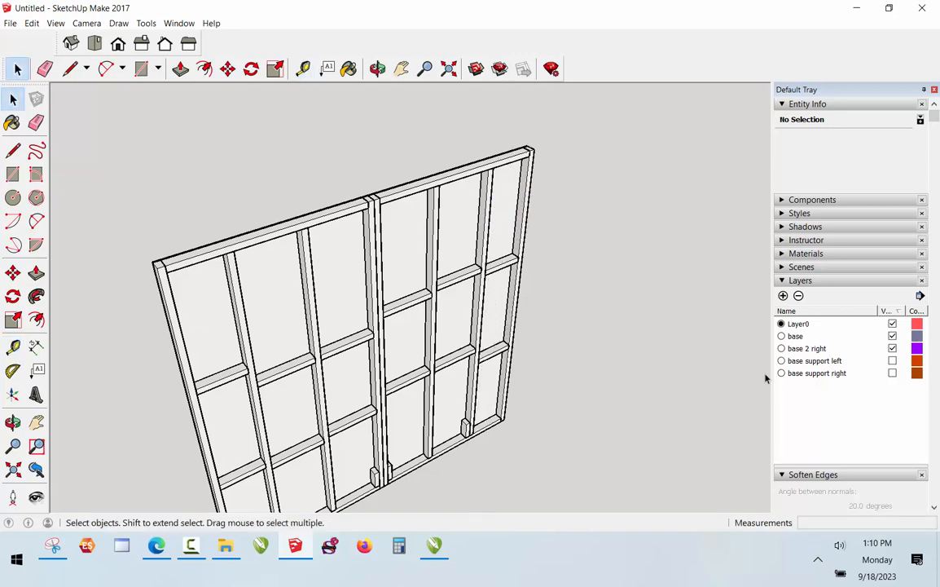
Make the "base support left" and "base support right" layers visible
left_click(893, 361)
left_click(893, 372)
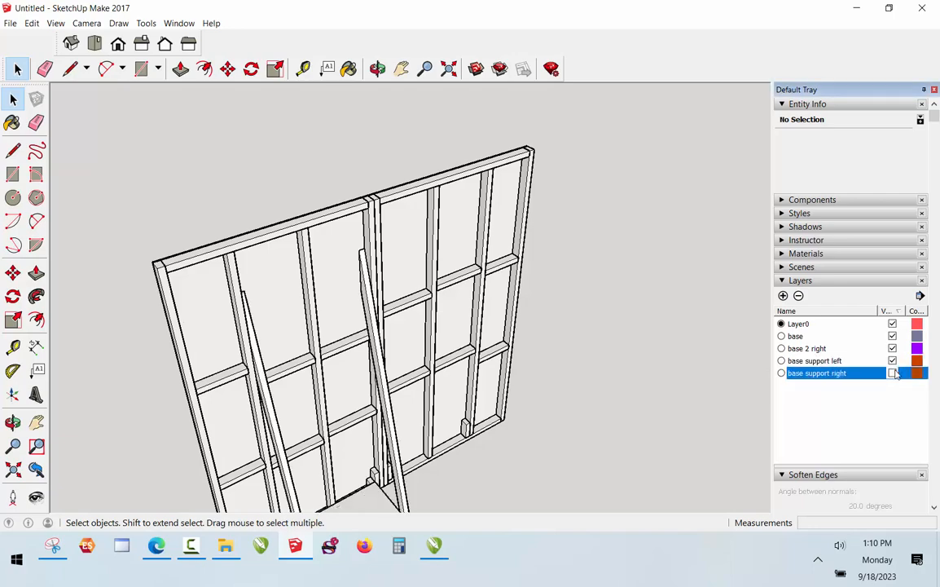
scroll(619, 332, "up", 2)
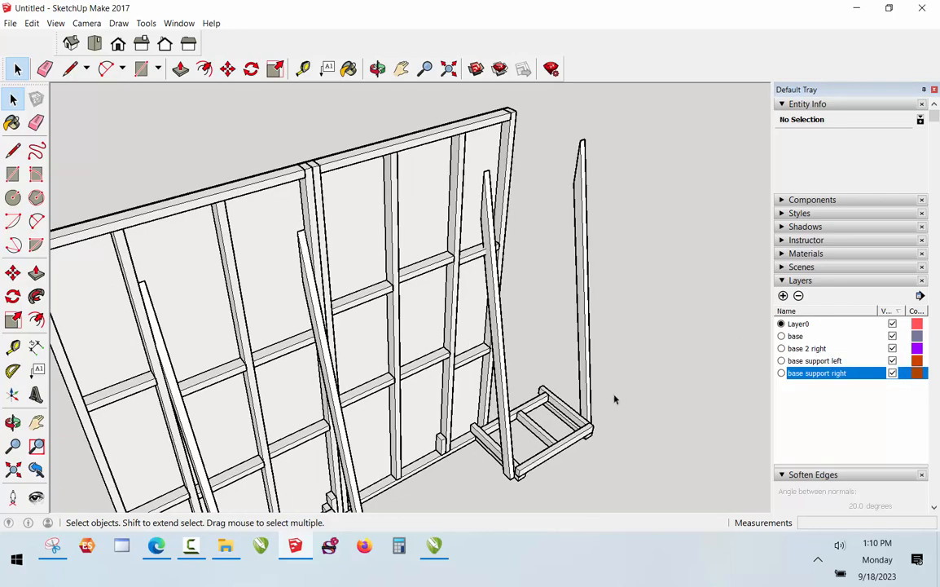
Move the right support's braces and base members together by a base corner against the right frame's block beside the left frame
left_click_drag(529, 473, 521, 481)
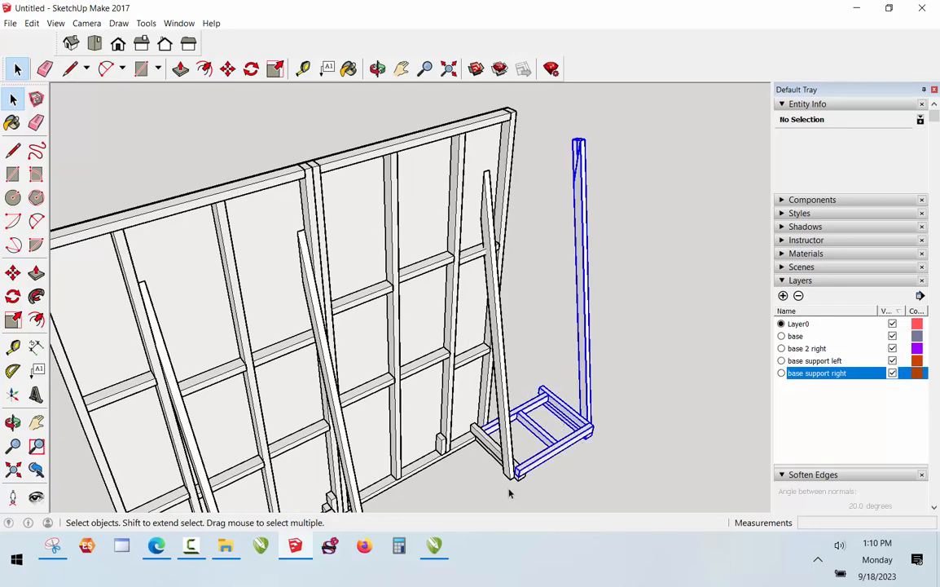
scroll(522, 477, "up", 3)
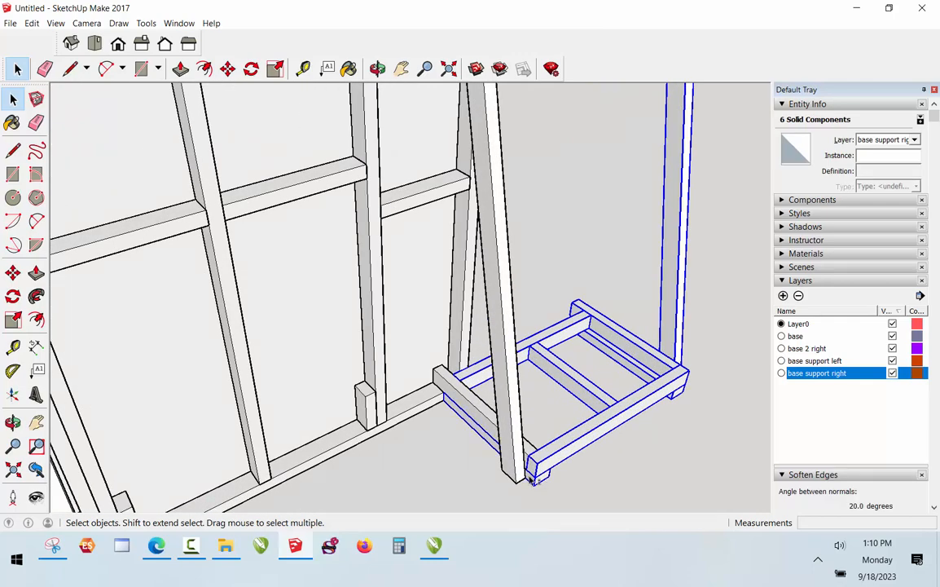
left_click(509, 430, "shift")
left_click(462, 406, "shift")
left_click(464, 366, "shift")
scroll(471, 350, "down", 2)
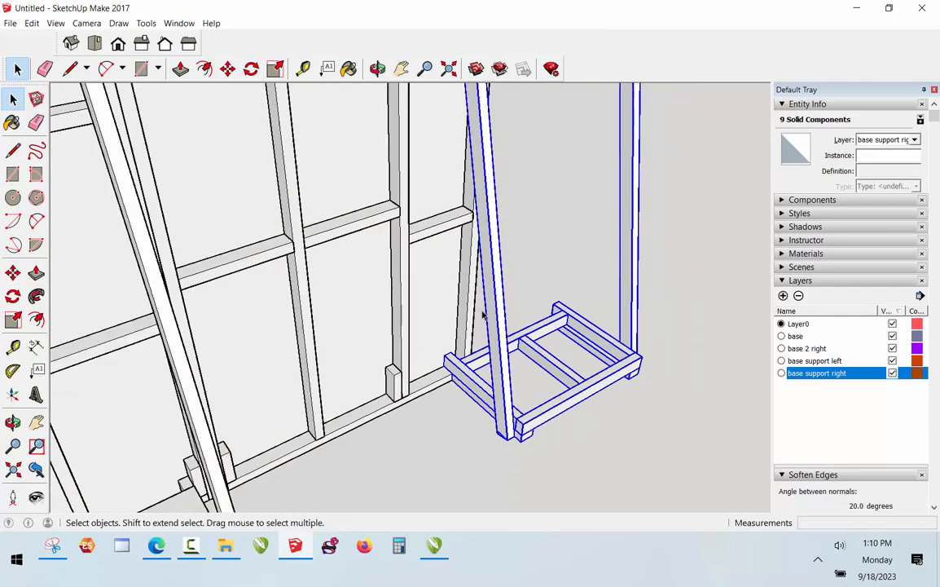
scroll(401, 417, "up", 1)
scroll(440, 389, "down", 2)
scroll(383, 432, "up", 2)
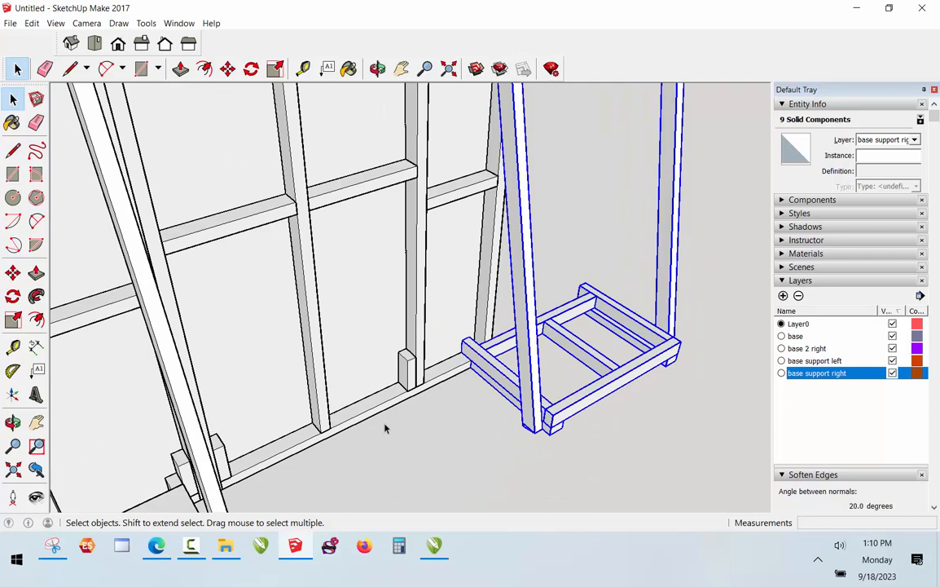
key("m")
left_click(478, 351)
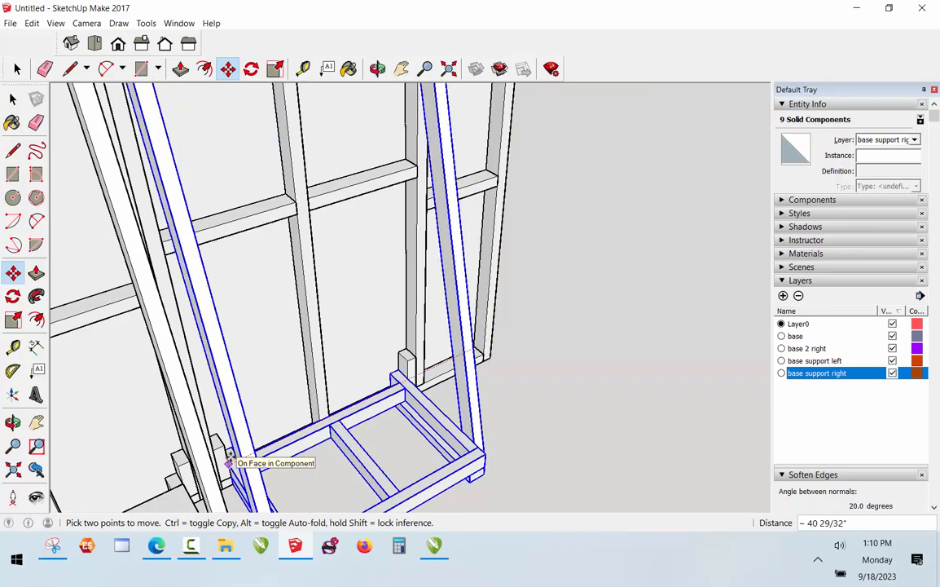
left_click(231, 457)
key("space")
left_click(579, 323)
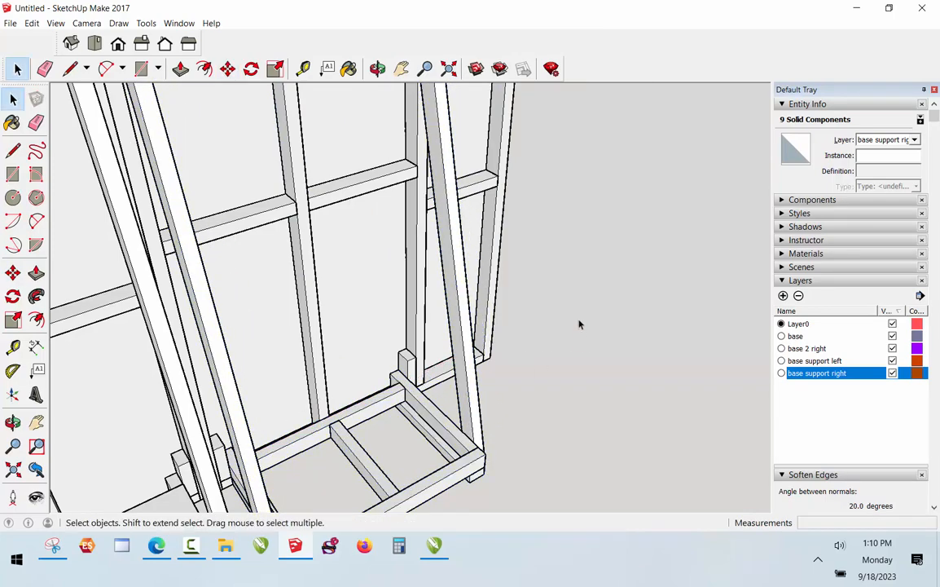
Delete the plywood panel covering the left support's base
scroll(578, 321, "down", 2)
scroll(510, 287, "down", 5)
scroll(377, 131, "up", 2)
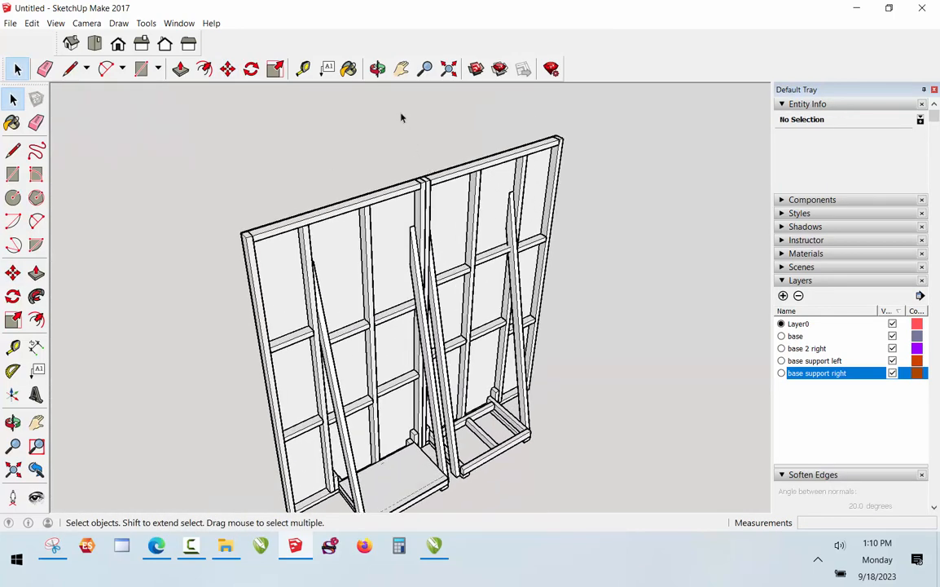
left_click(377, 68)
left_click_drag(383, 326, 347, 289)
scroll(463, 245, "down", 3)
scroll(445, 405, "up", 2)
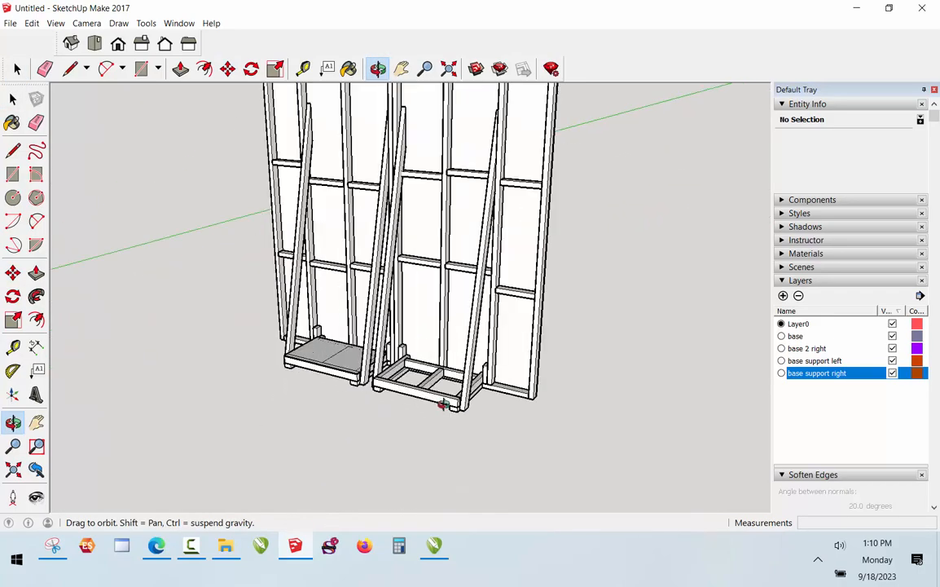
scroll(411, 355, "up", 2)
key("space")
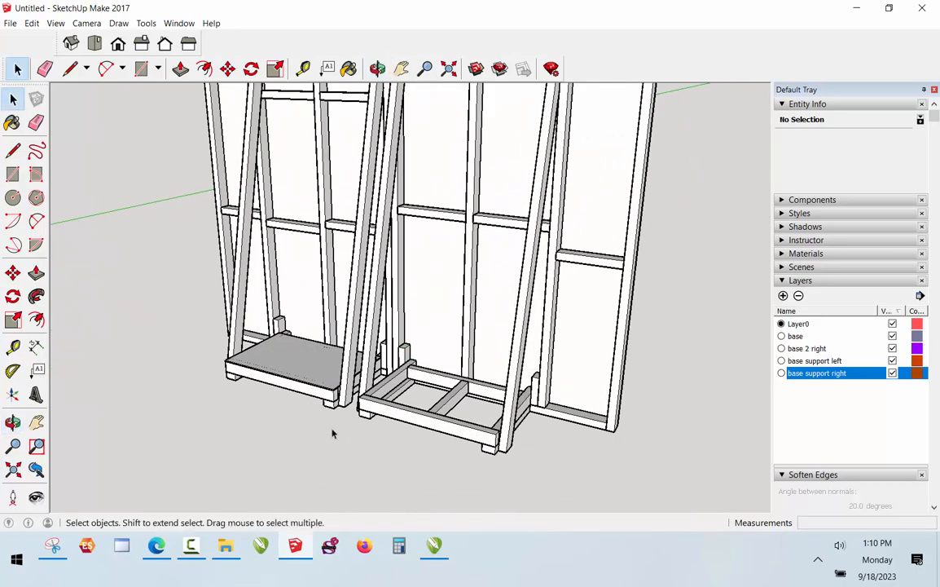
left_click(299, 369)
key("Delete")
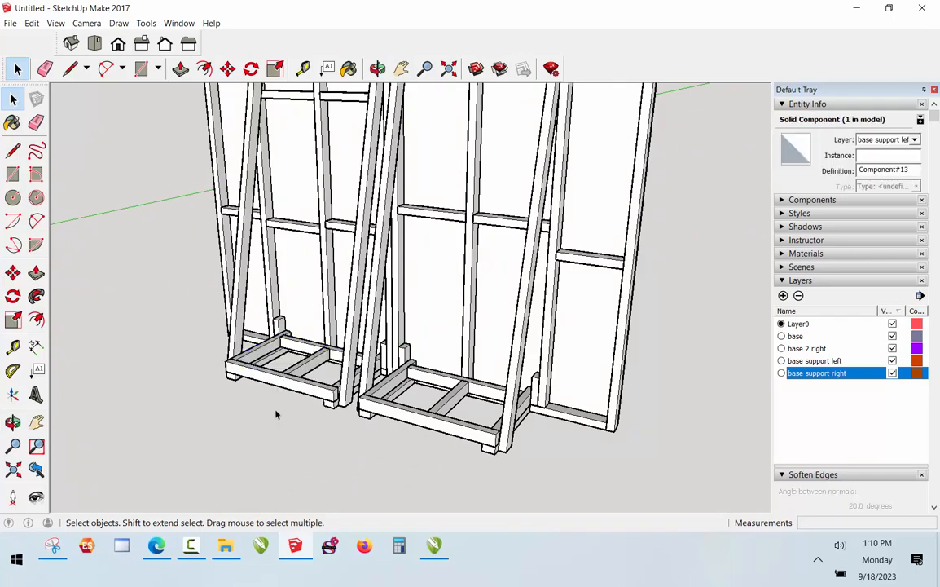
Examine the two joined wall frames with their braces and open bases from several sides
scroll(303, 404, "down", 4)
scroll(341, 311, "up", 2)
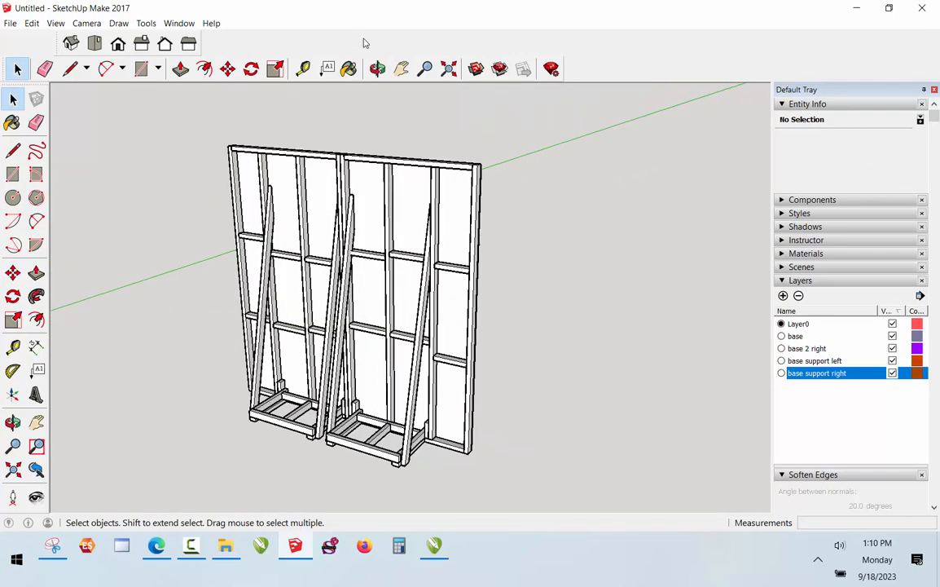
left_click(378, 69)
left_click_drag(420, 246, 180, 307)
left_click_drag(376, 221, 342, 244)
left_click_drag(401, 160, 391, 180)
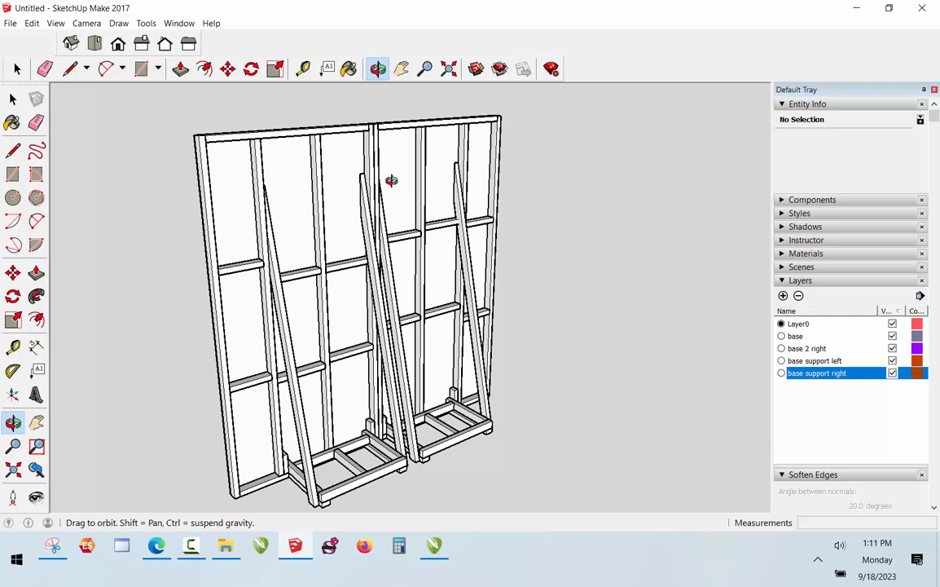
key("space")
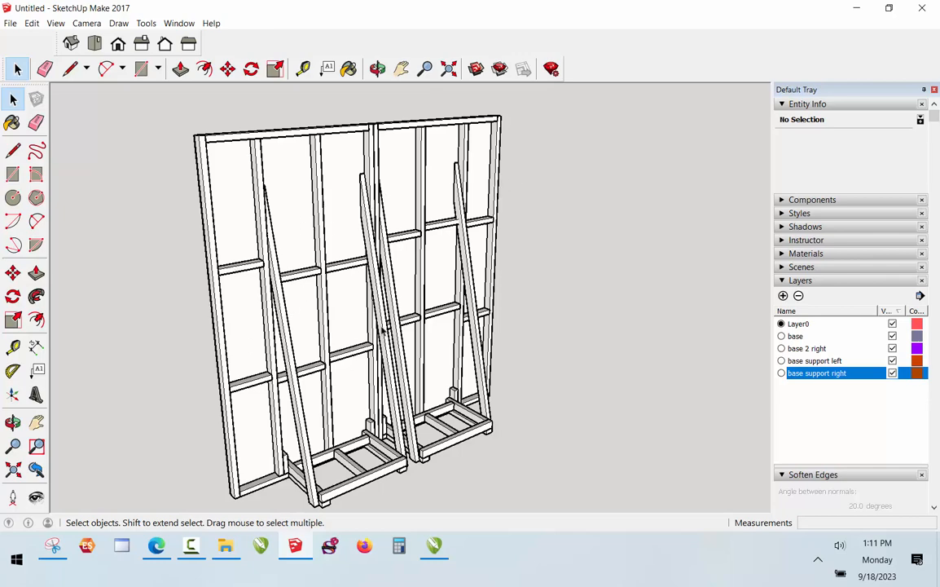
scroll(401, 250, "up", 3)
scroll(285, 288, "down", 4)
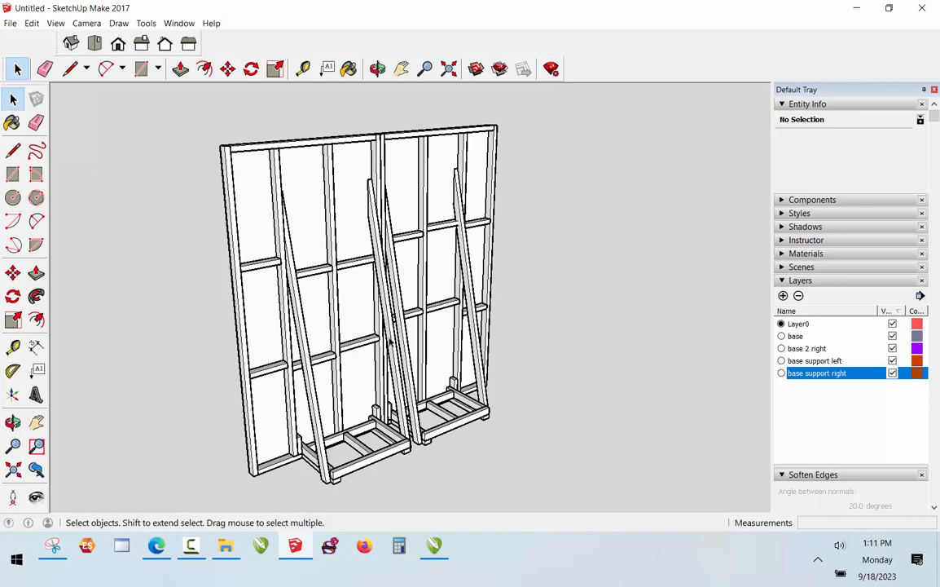
Review the complete double wall assembly from the support side, checking how both supports stand against the frames and the centre joint
scroll(343, 273, "up", 1)
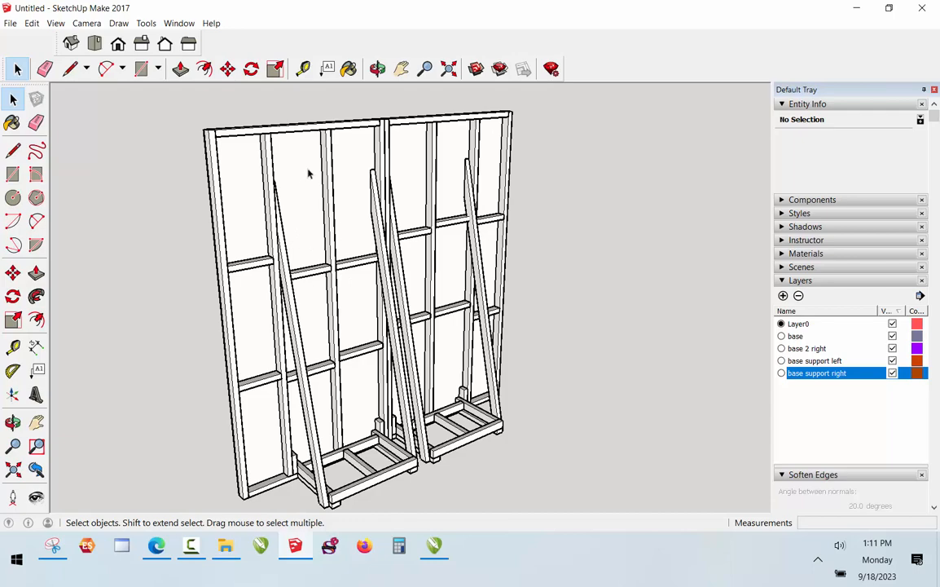
left_click(377, 69)
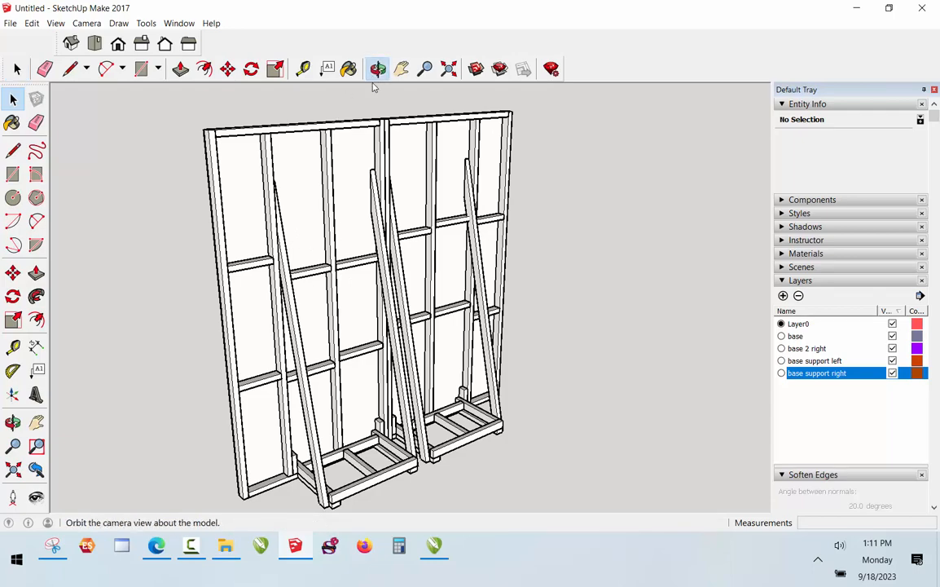
scroll(312, 342, "down", 4)
left_click_drag(312, 342, 553, 252)
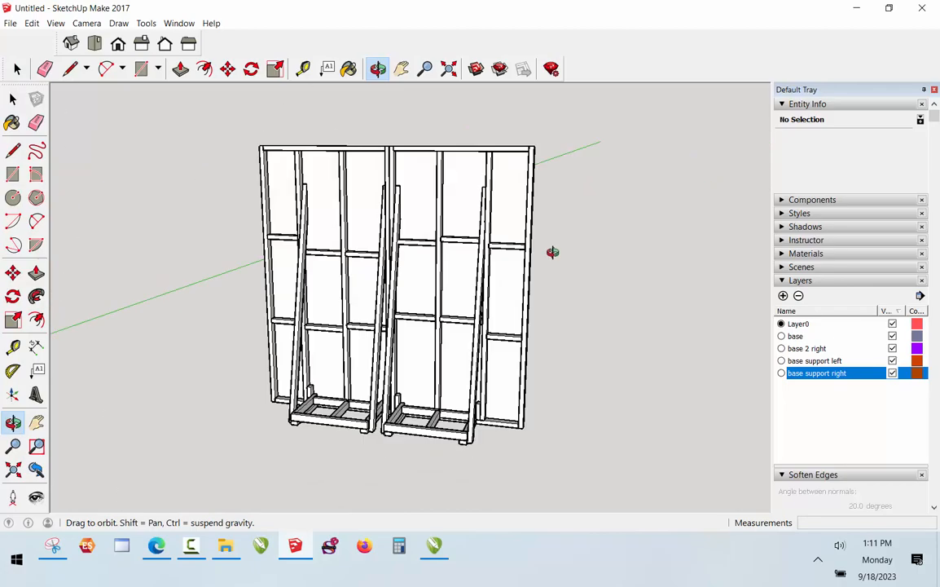
left_click_drag(347, 227, 340, 185)
left_click_drag(405, 339, 455, 227)
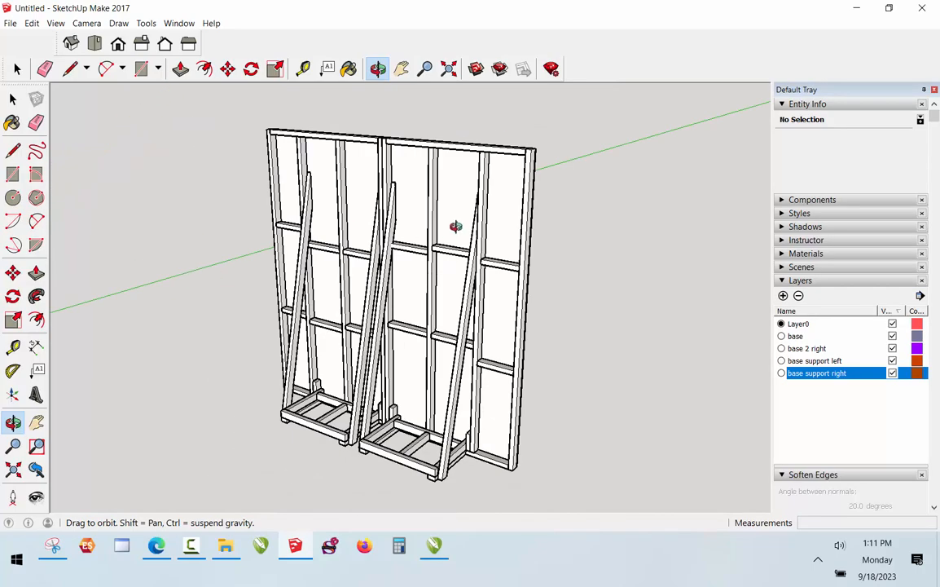
middle_click_drag(456, 227, 467, 330)
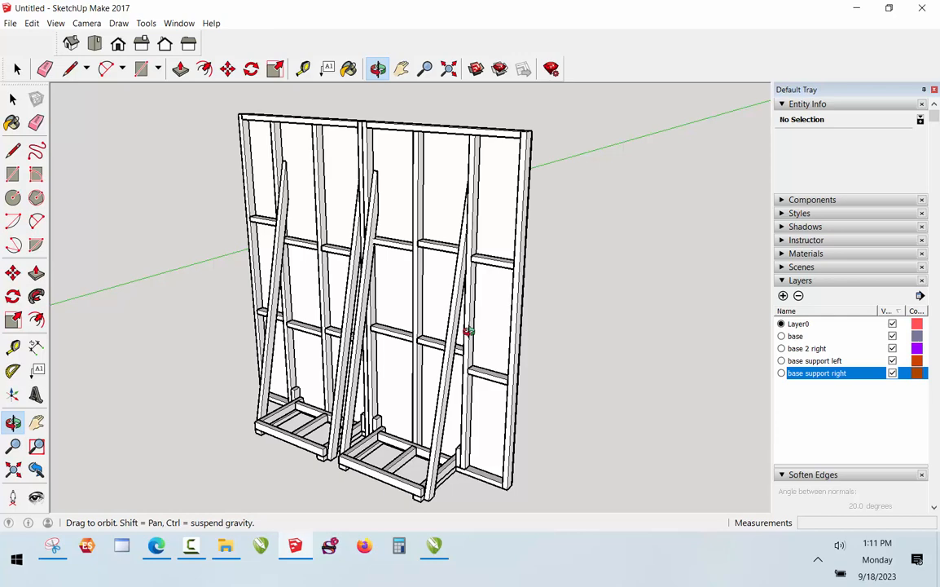
left_click_drag(469, 331, 317, 381)
scroll(275, 414, "up", 3)
left_click_drag(276, 416, 220, 416)
scroll(411, 375, "up", 3)
scroll(410, 375, "down", 5)
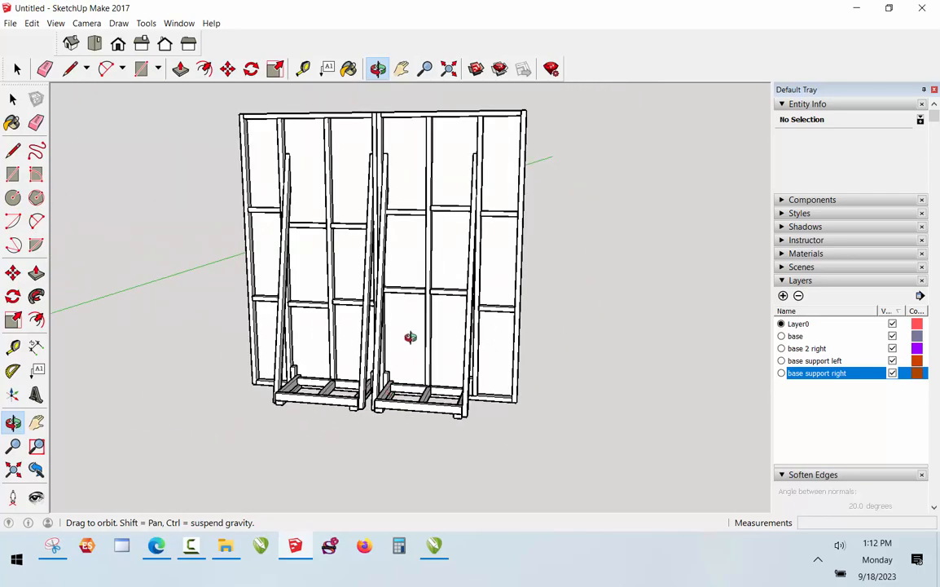
left_click_drag(409, 335, 348, 338)
scroll(350, 279, "down", 3)
scroll(390, 243, "up", 3)
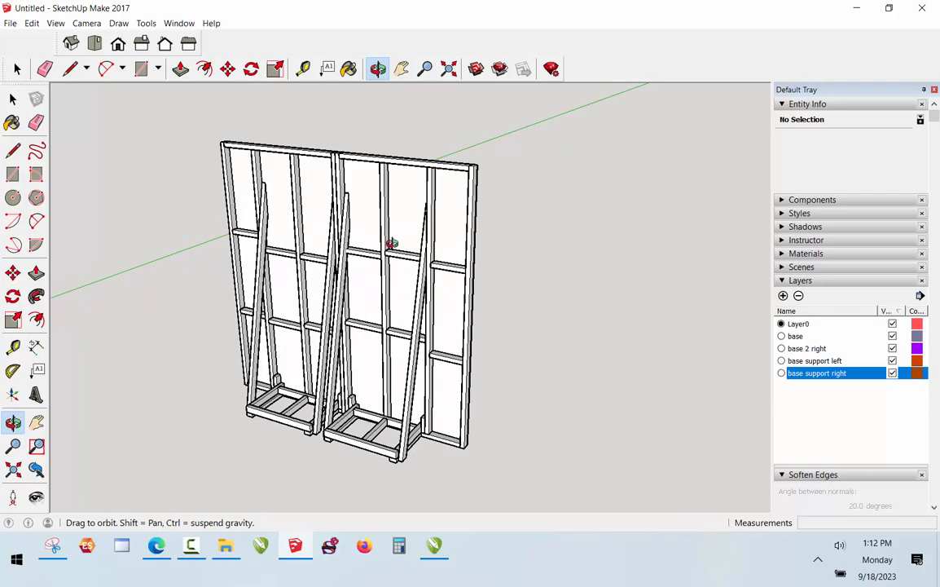
left_click_drag(390, 244, 372, 271)
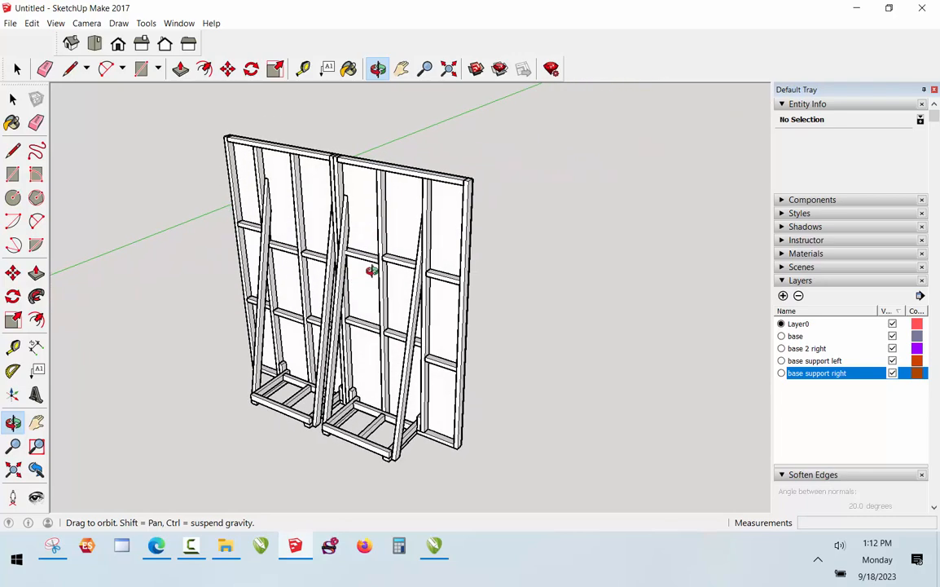
scroll(344, 248, "down", 2)
scroll(376, 263, "up", 3)
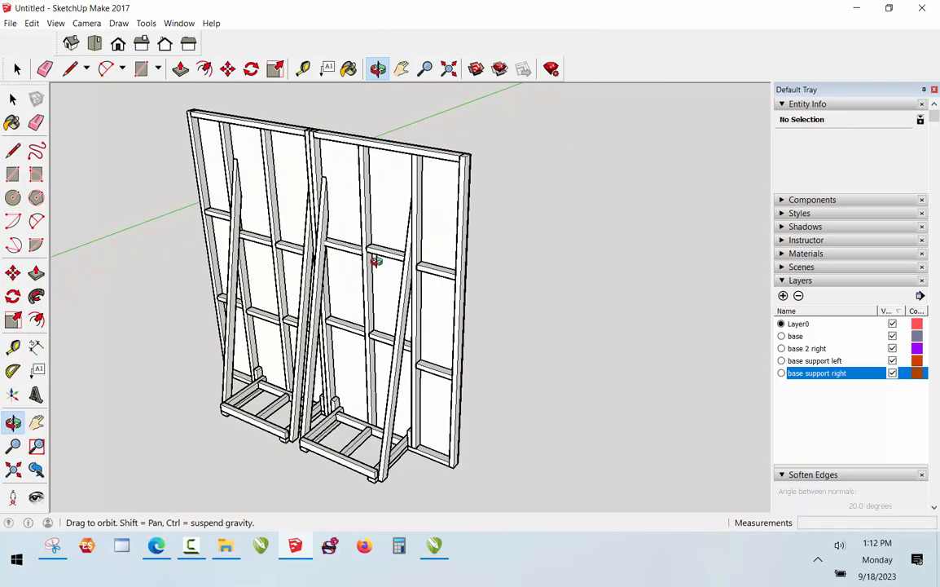
mouse_move(376, 259)
left_mouse_down()
mouse_move(326, 236)
mouse_move(415, 225)
mouse_move(428, 269)
mouse_move(297, 277)
mouse_move(298, 342)
mouse_move(300, 313)
mouse_move(302, 326)
mouse_move(221, 297)
mouse_move(300, 237)
mouse_move(319, 269)
mouse_move(349, 380)
mouse_move(364, 260)
left_mouse_up()
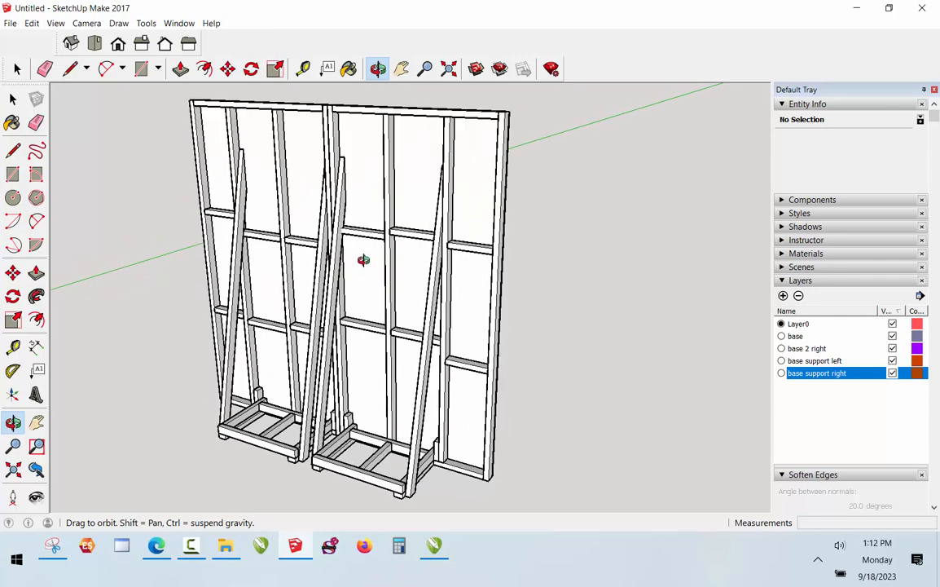